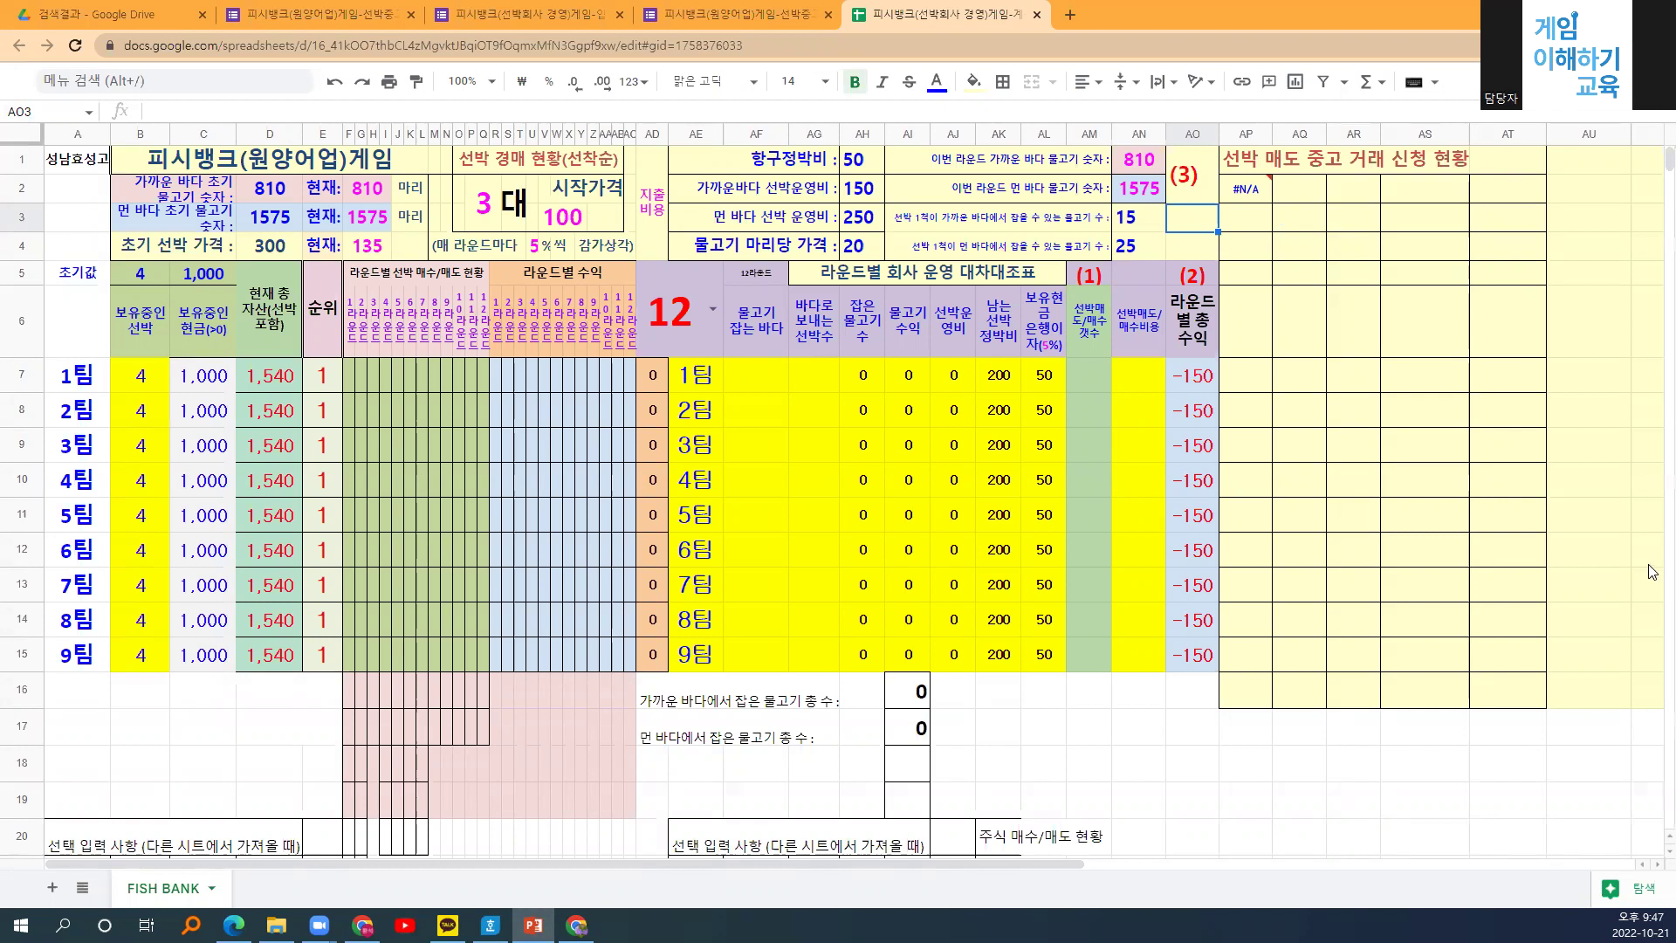
Examine the initial and current fish counts for the near and far seas, along with the list of teams.
mouse_move(140, 187)
mouse_down()
mouse_move(140, 251)
mouse_move(267, 240)
mouse_move(272, 223)
mouse_move(173, 187)
mouse_up()
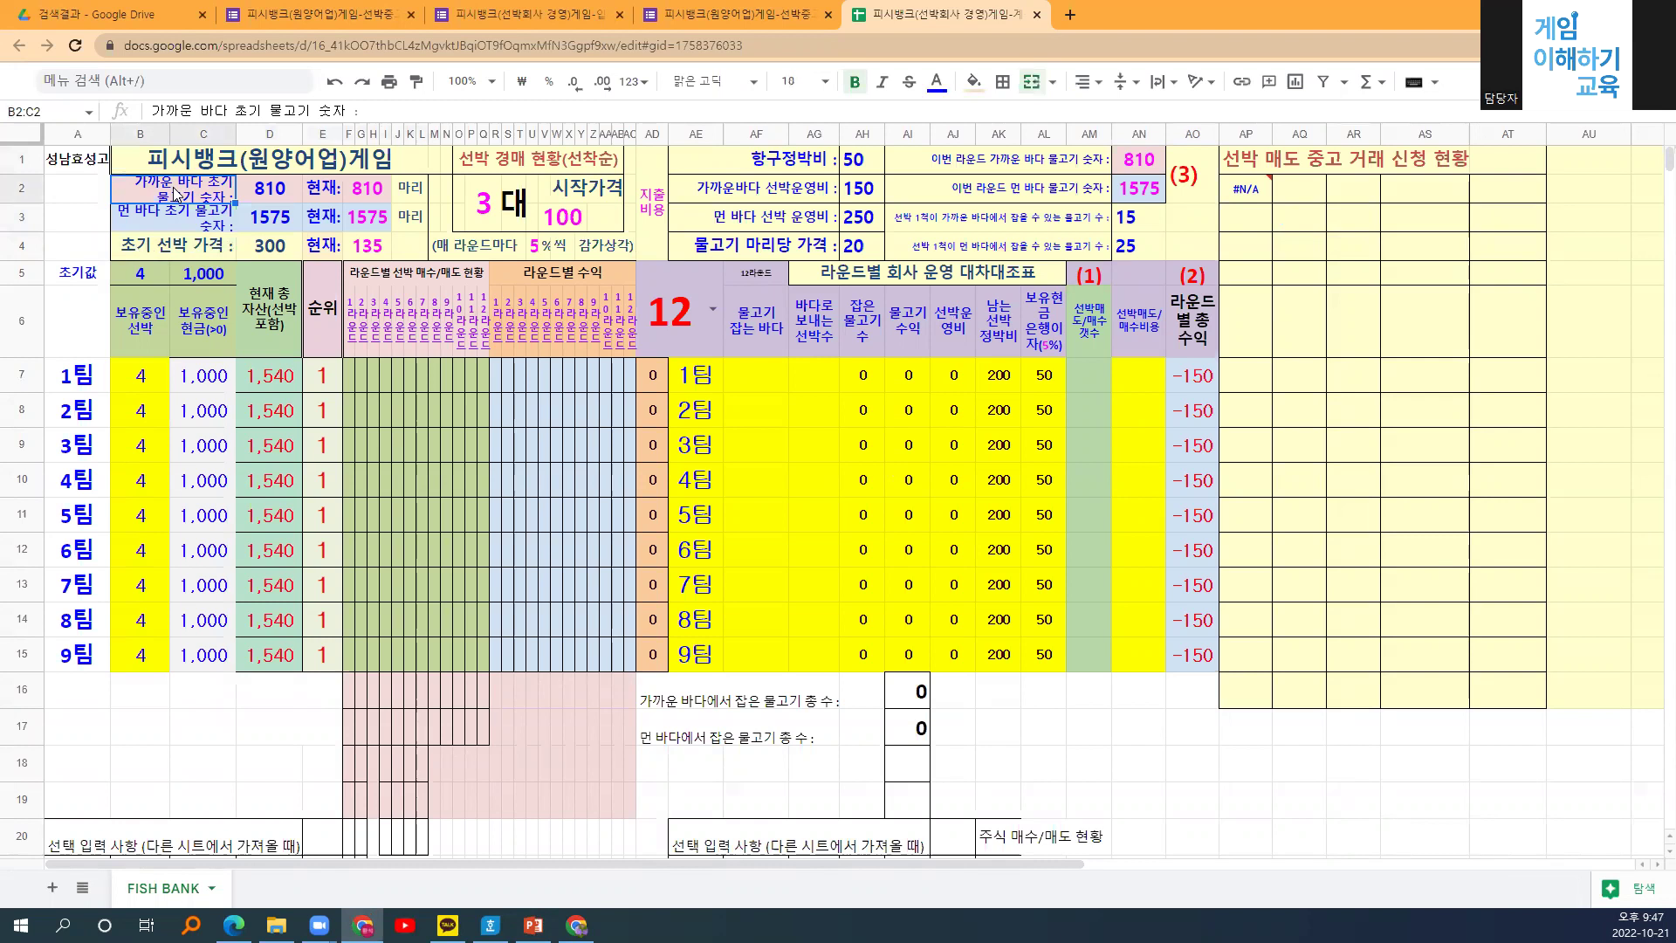
click(253, 192)
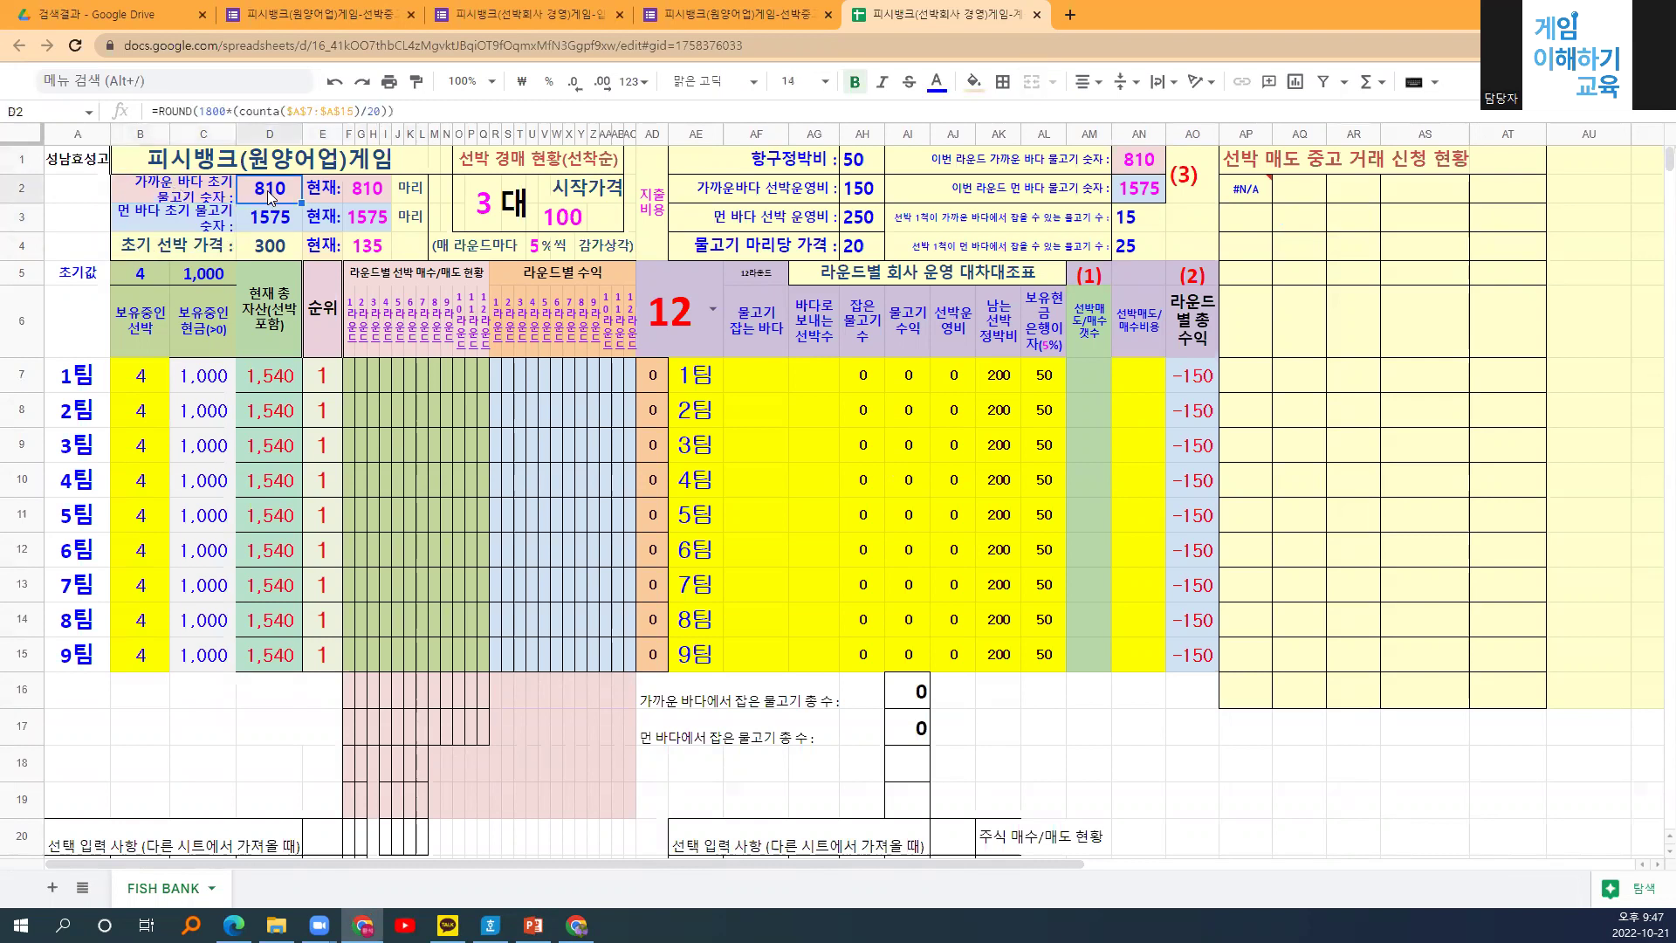
click(260, 219)
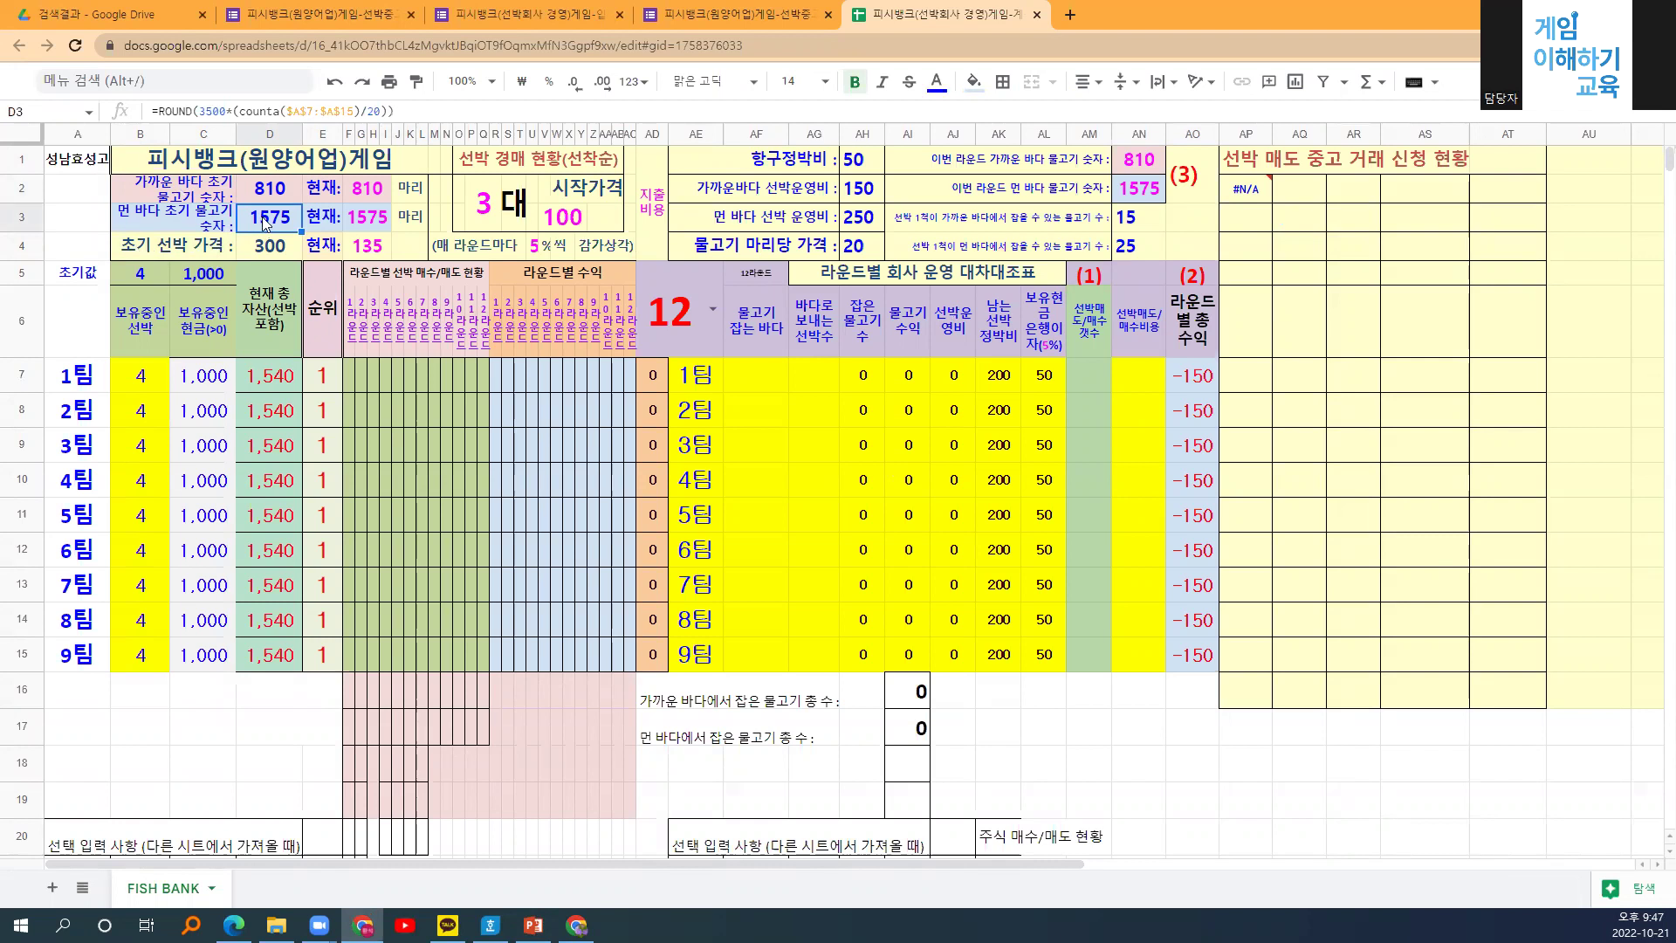
click(372, 190)
click(365, 223)
click(367, 184)
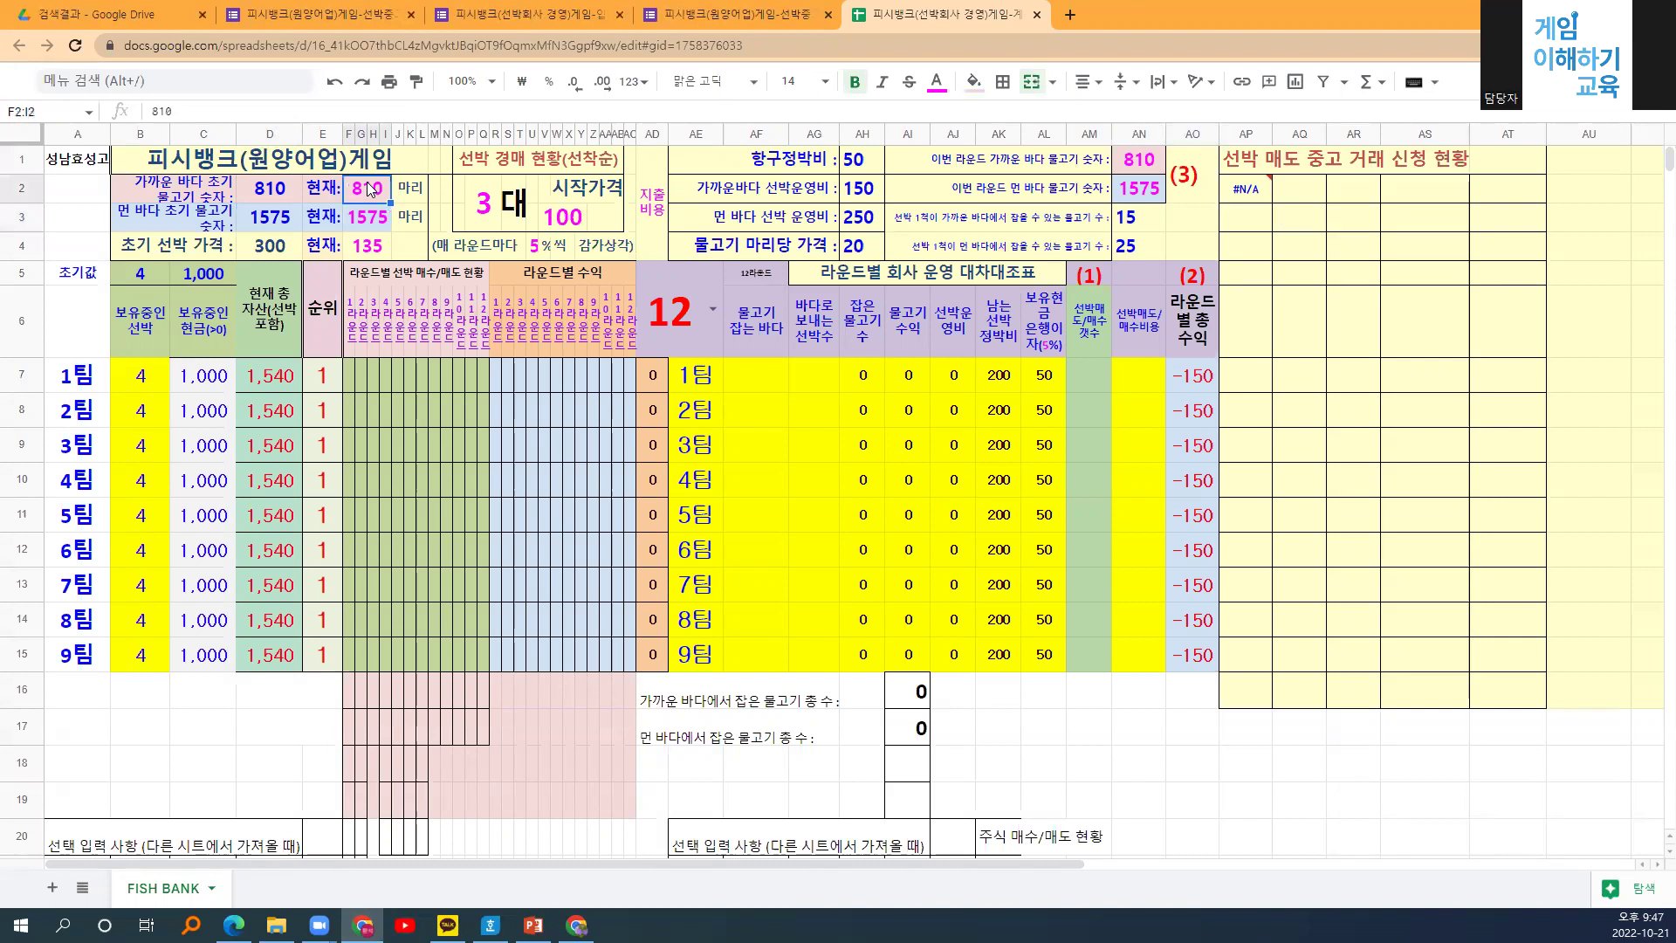
click(360, 223)
click(369, 194)
click(361, 223)
click(370, 198)
click(365, 229)
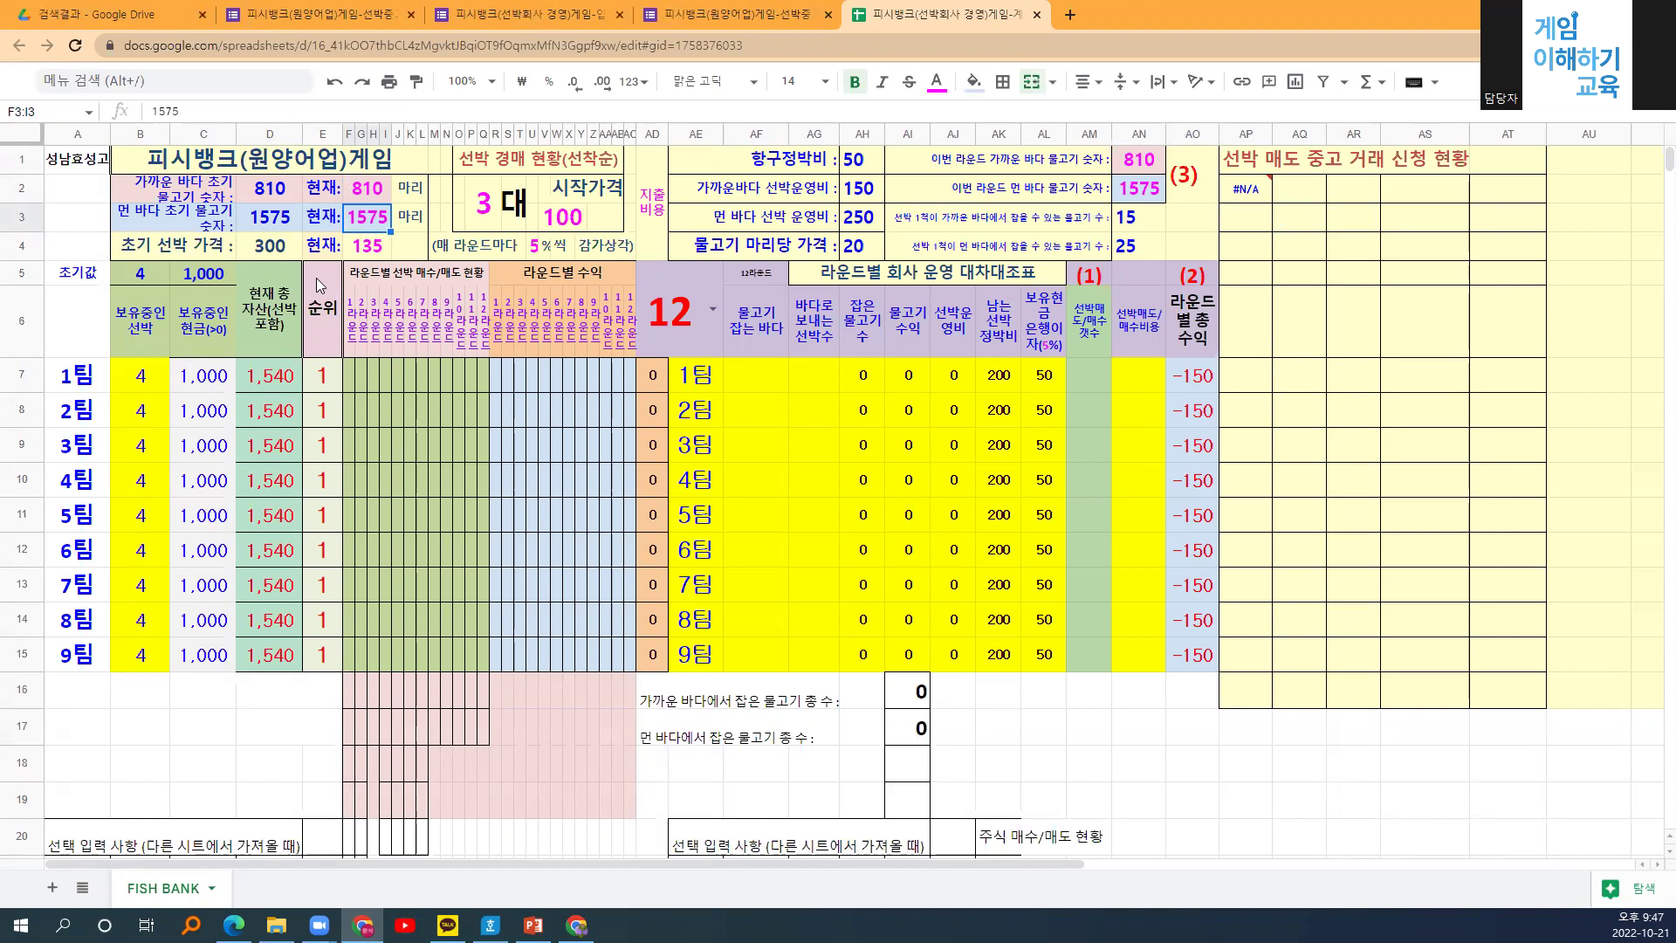
drag(91, 377, 94, 667)
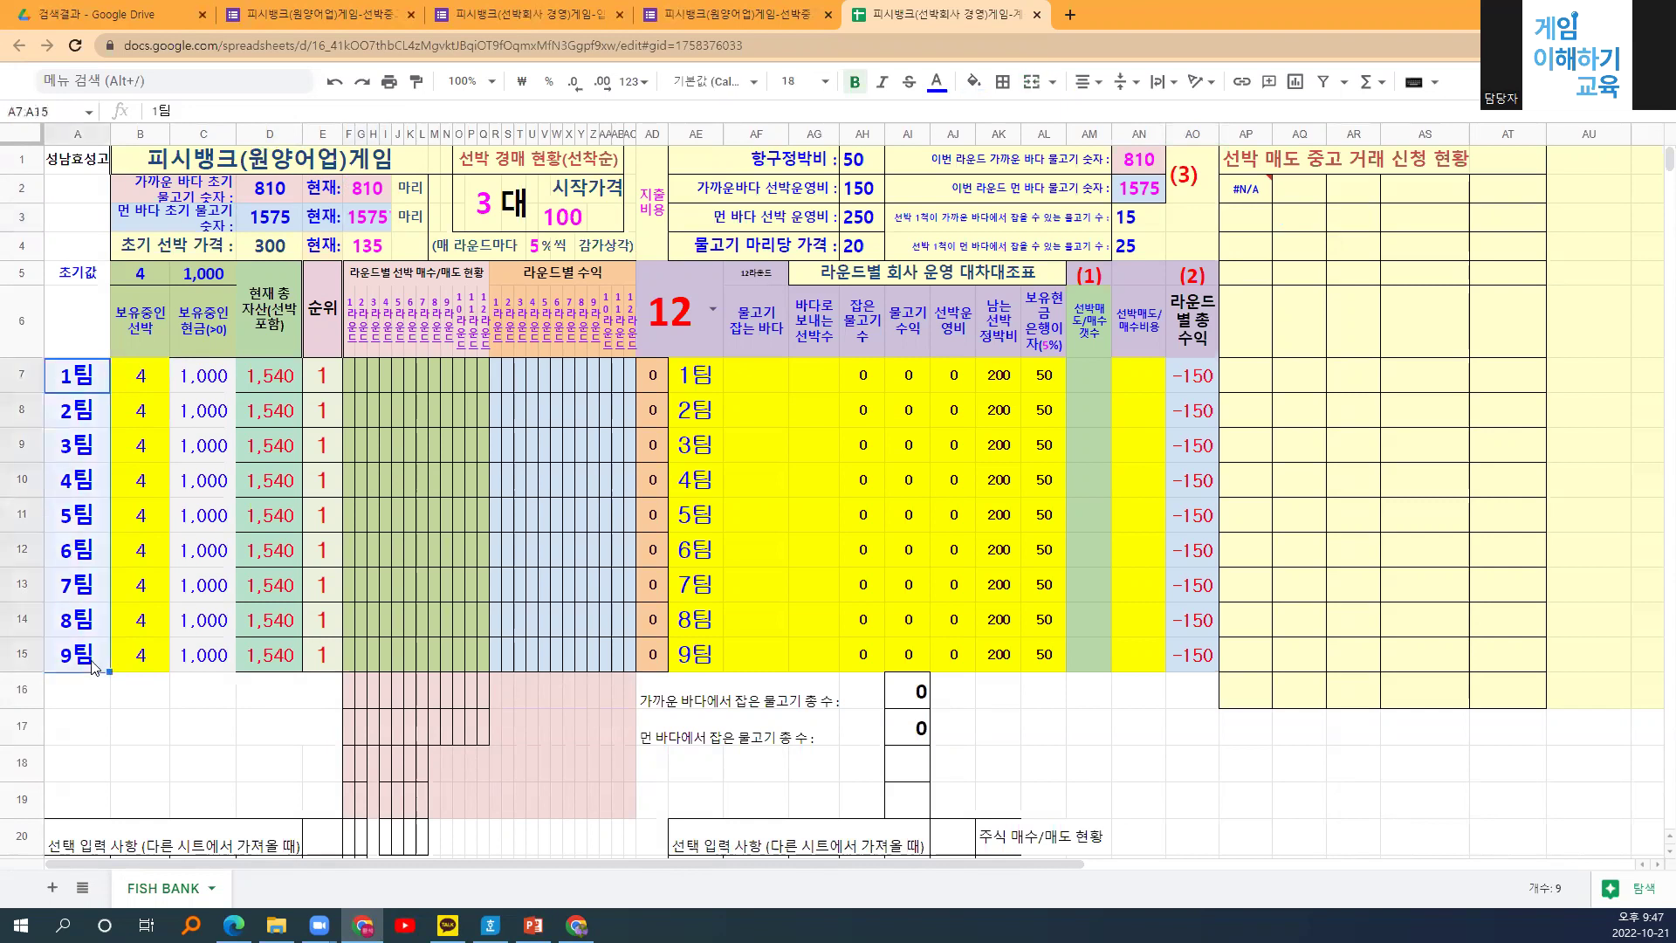
Review the ship auction block, including the number of ships on offer and the starting price.
click(530, 217)
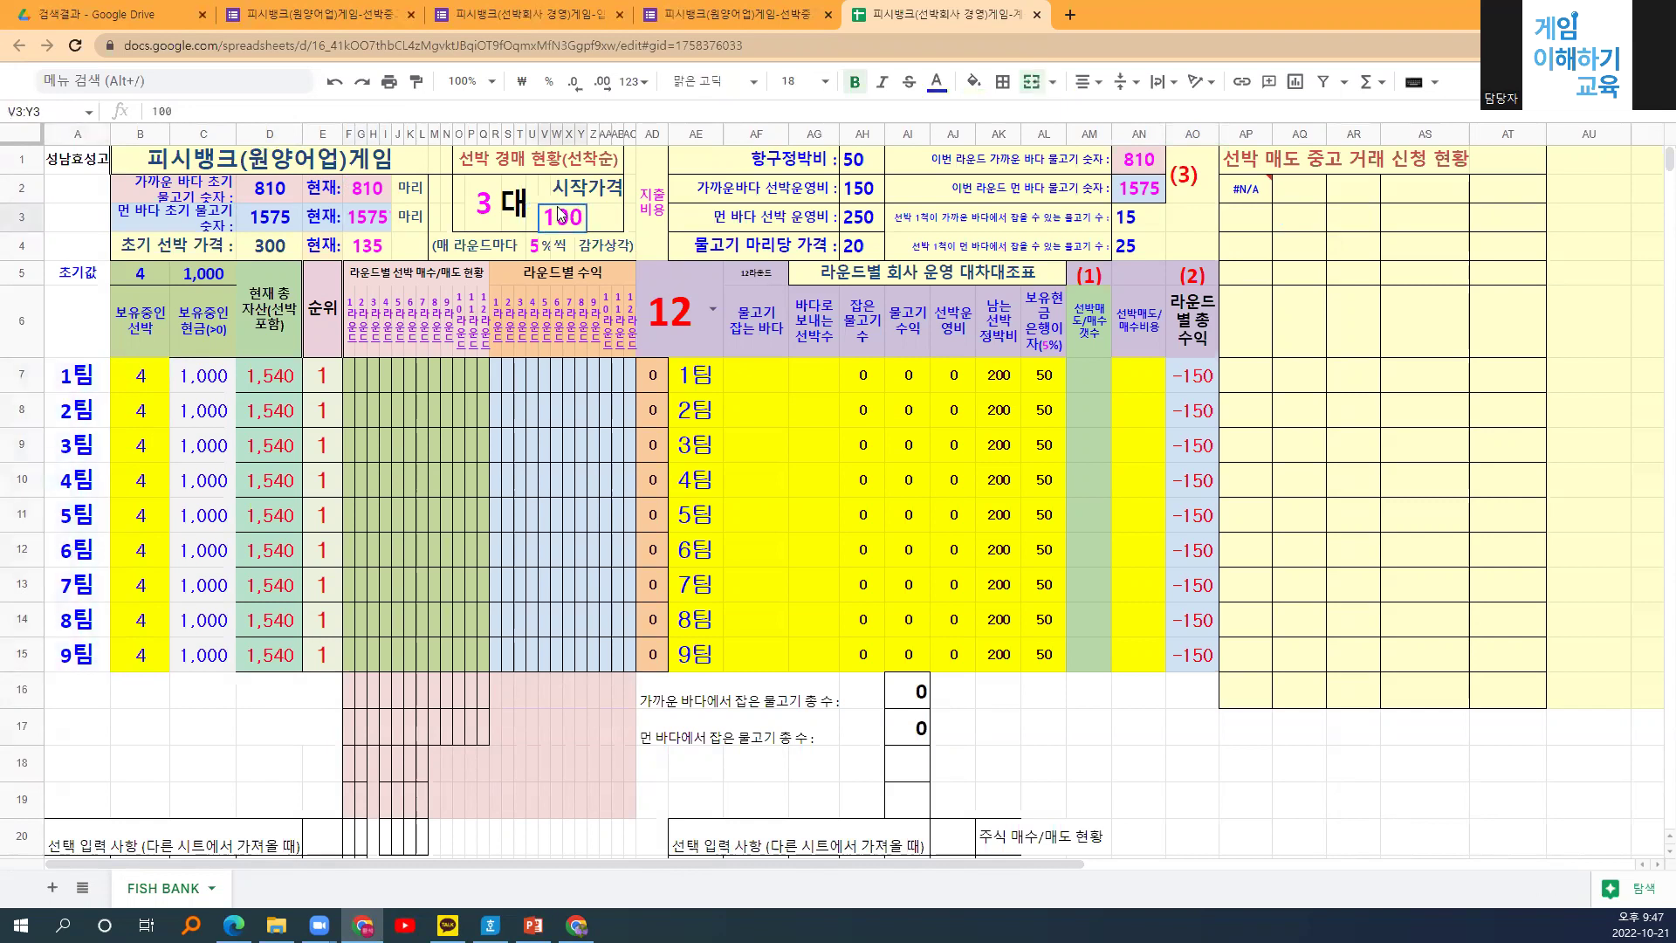
drag(478, 160, 602, 225)
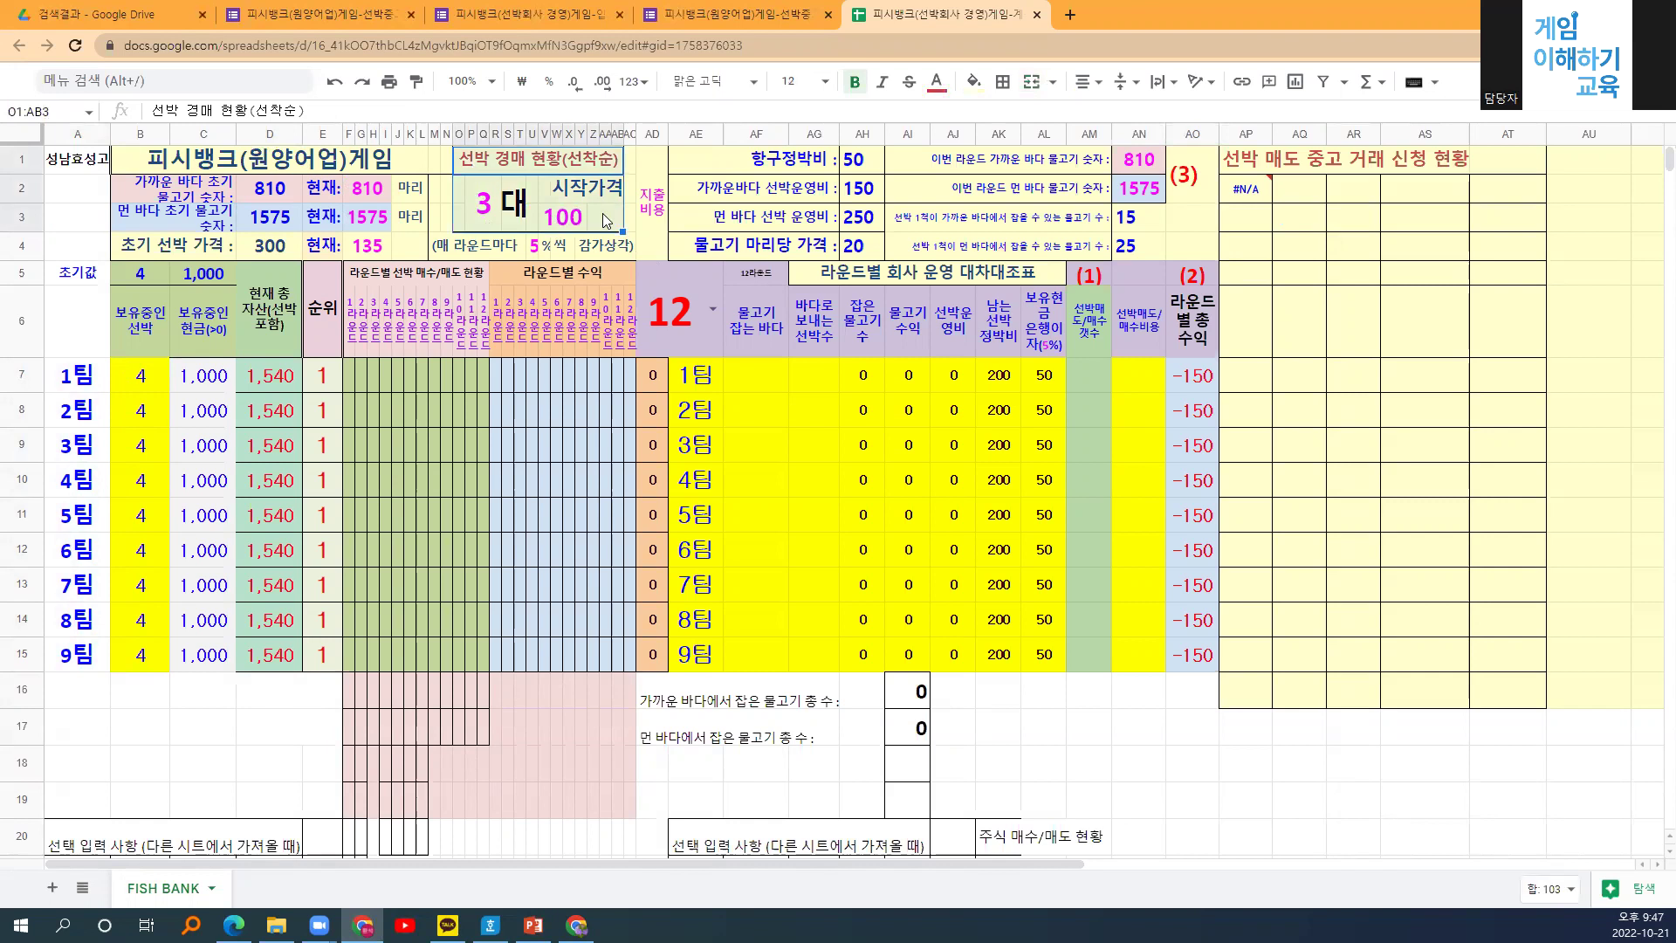
click(485, 217)
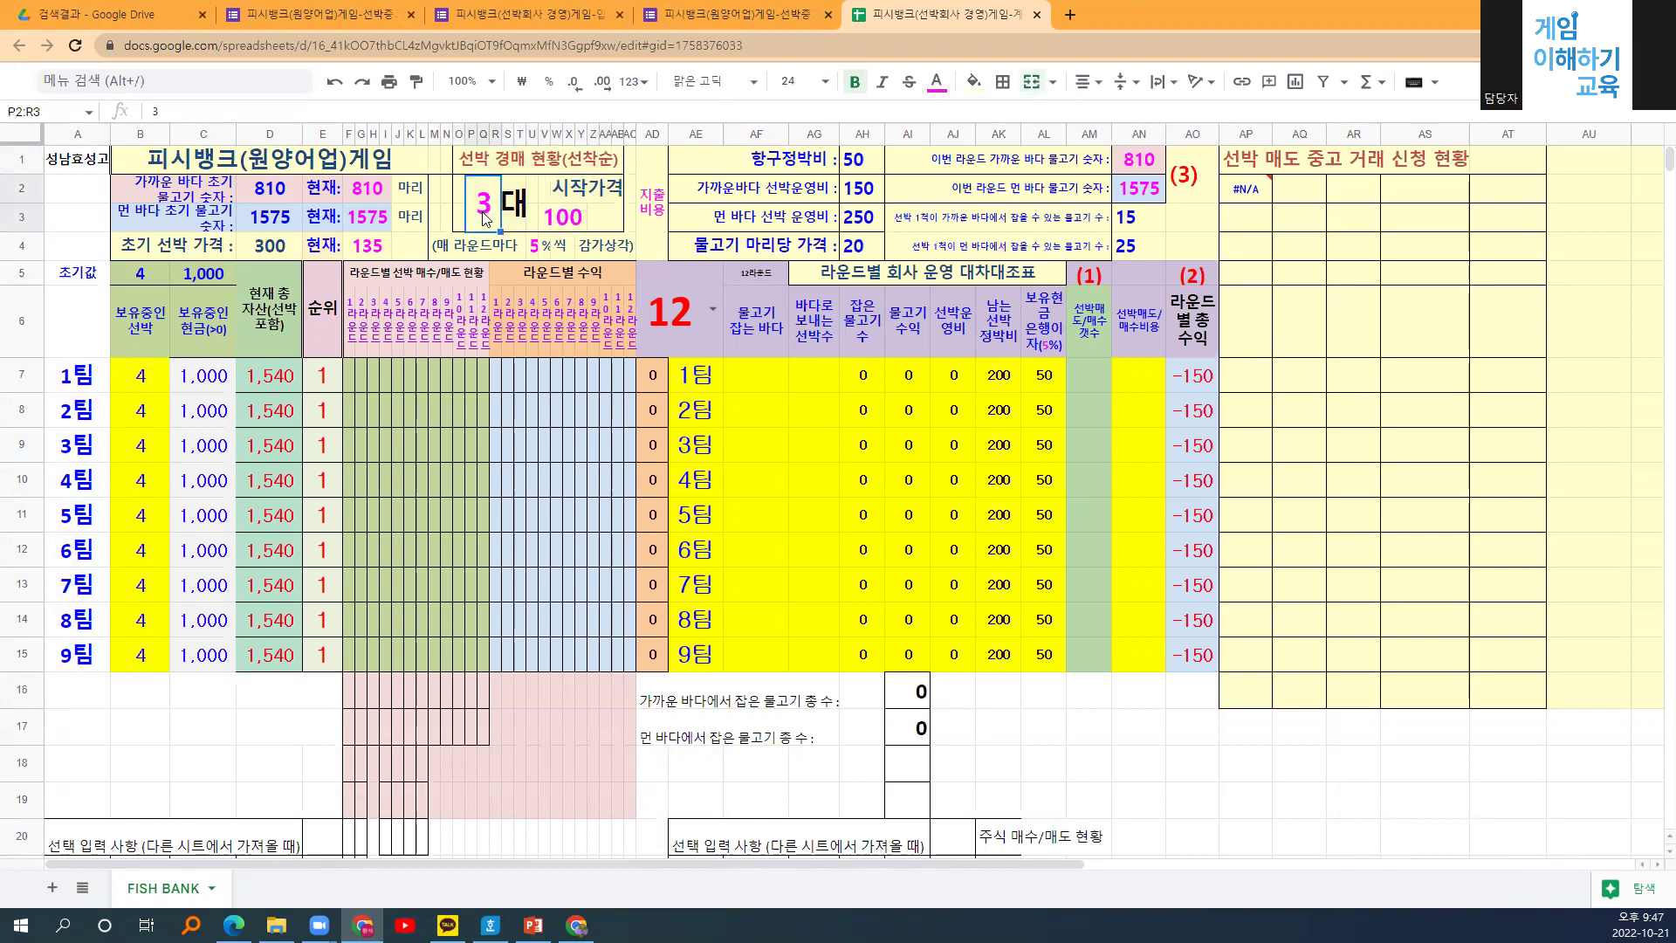
click(587, 192)
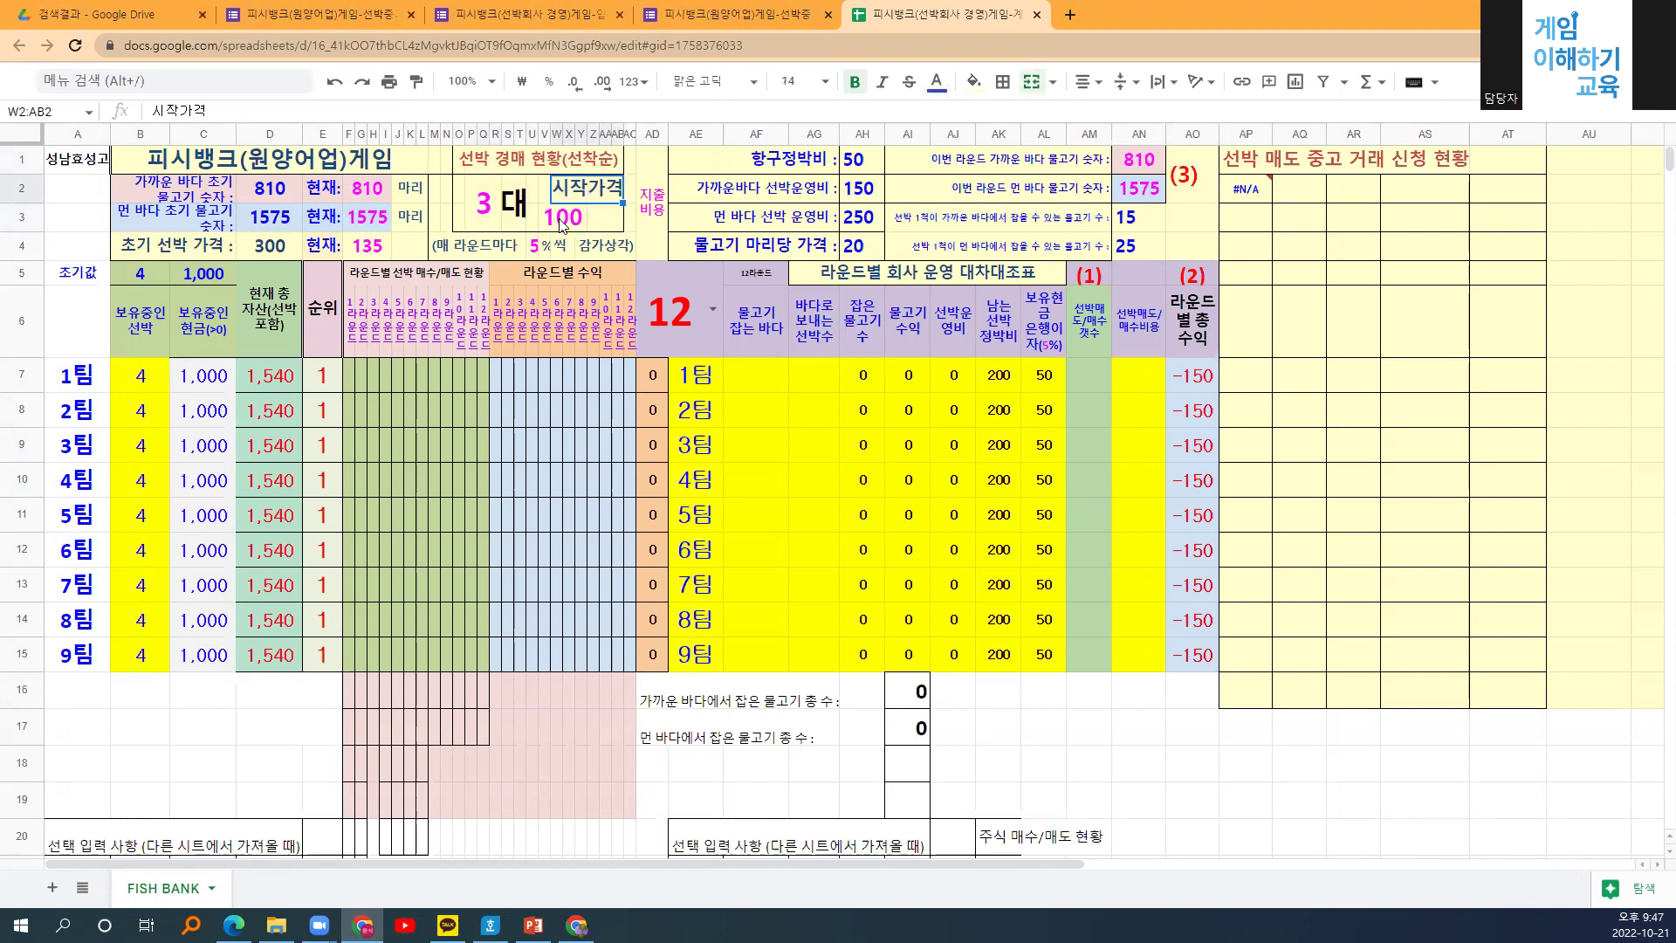
click(560, 220)
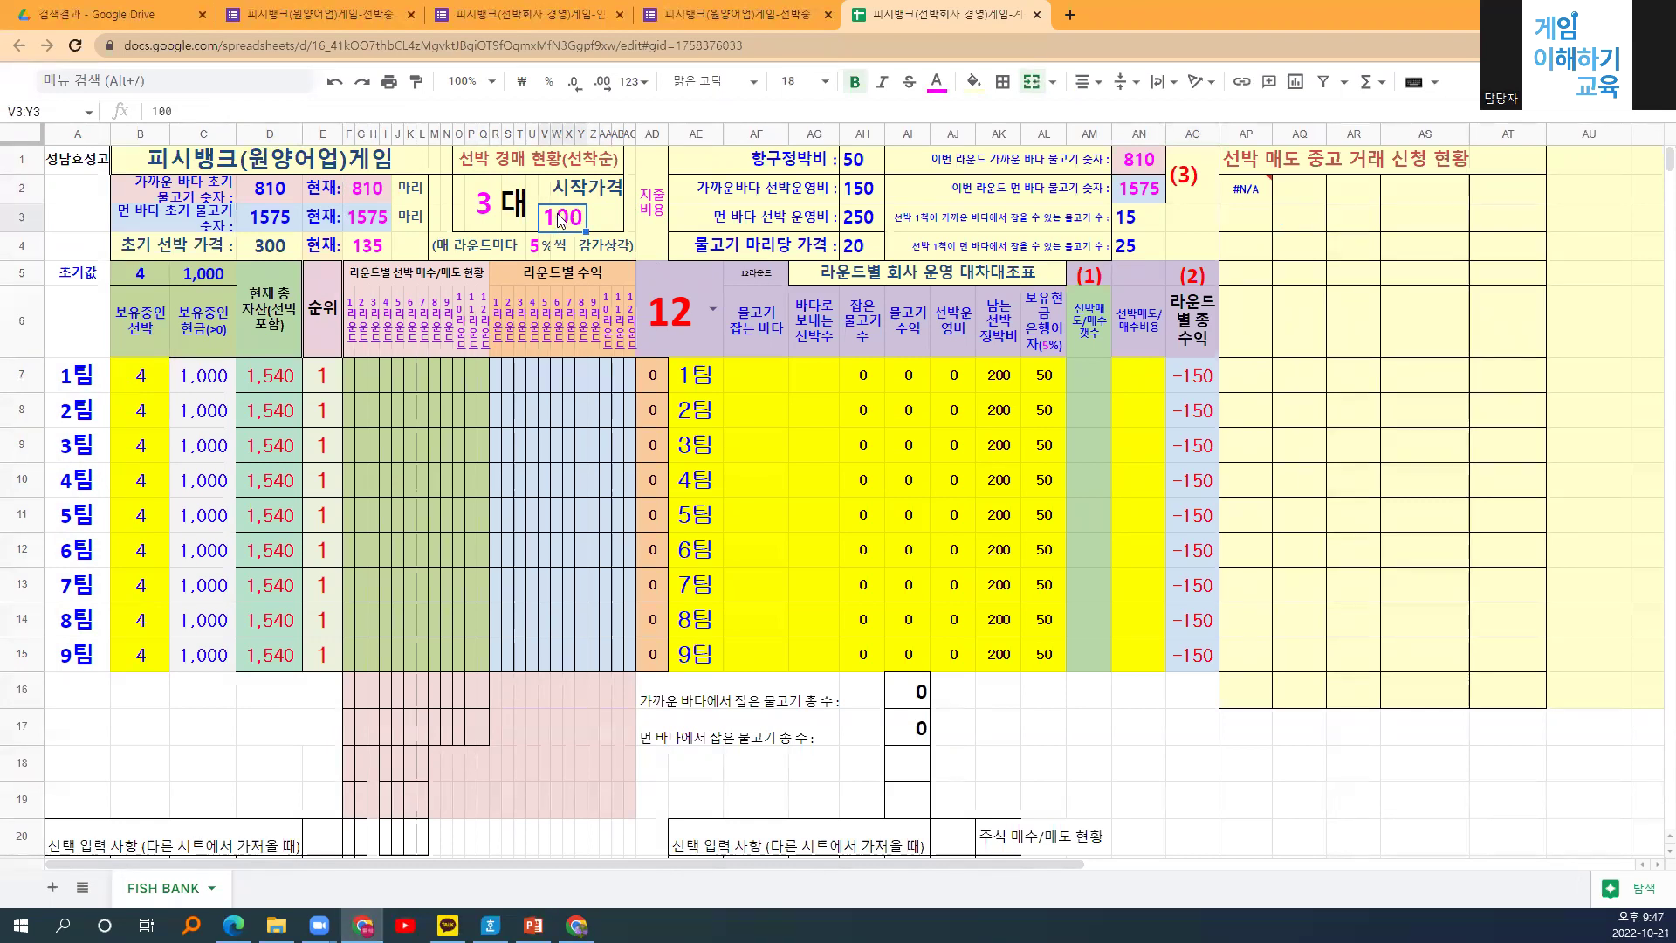
Review the expense settings: port docking fee, near-sea and far-sea ship operating costs, and the price per fish.
click(658, 205)
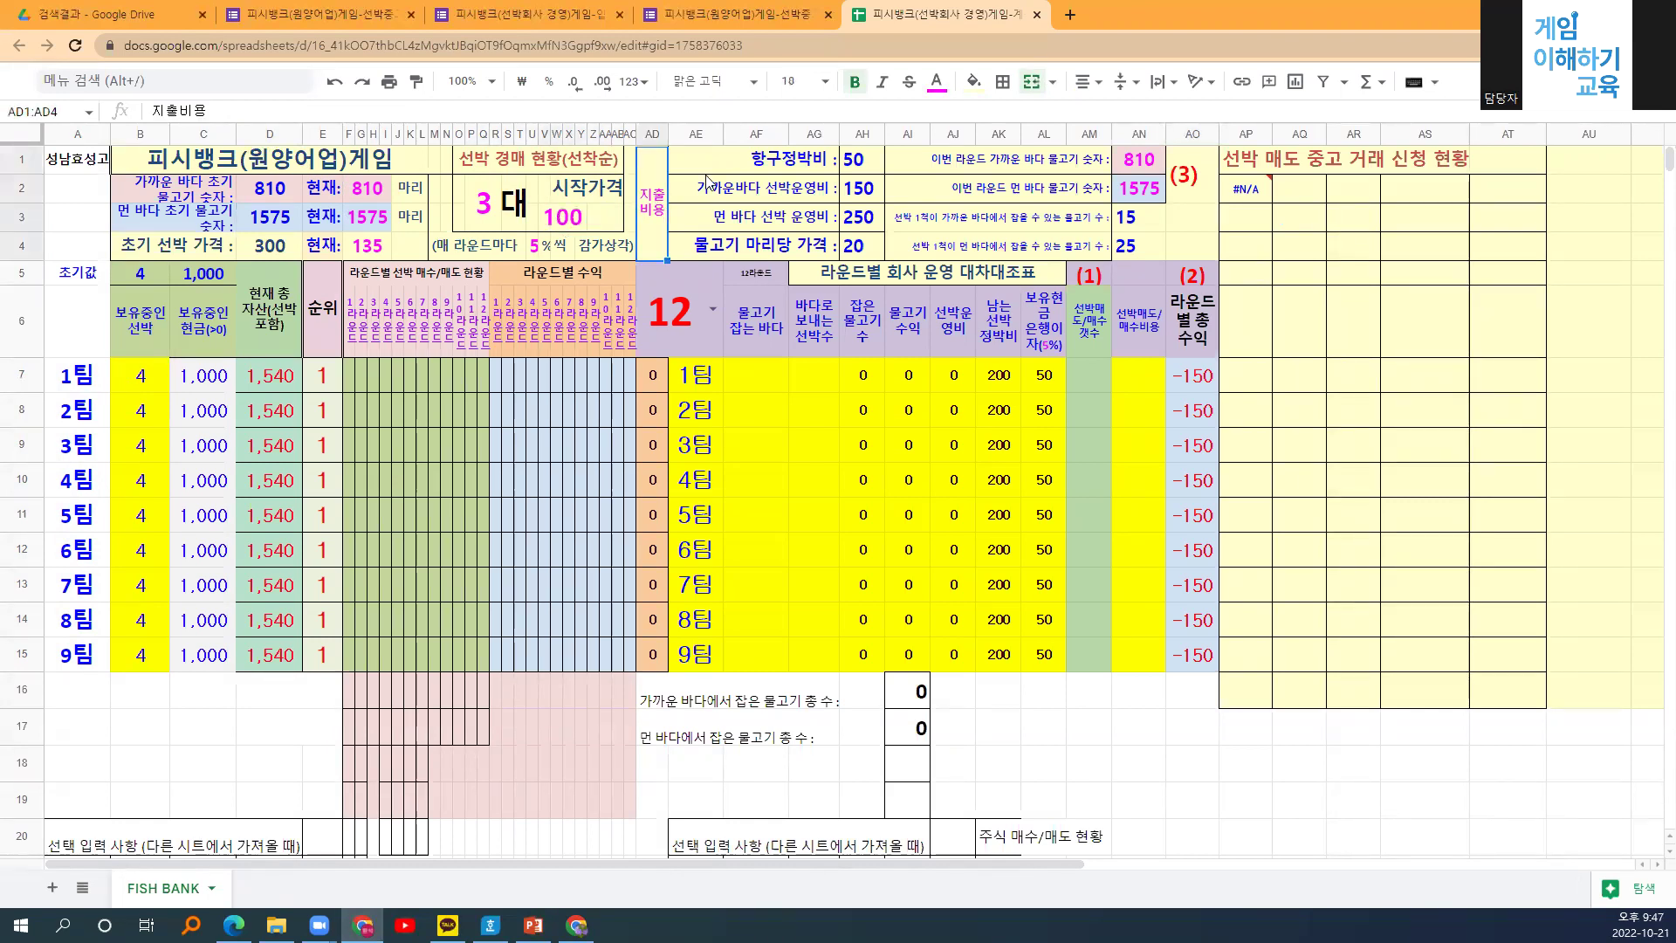
click(830, 166)
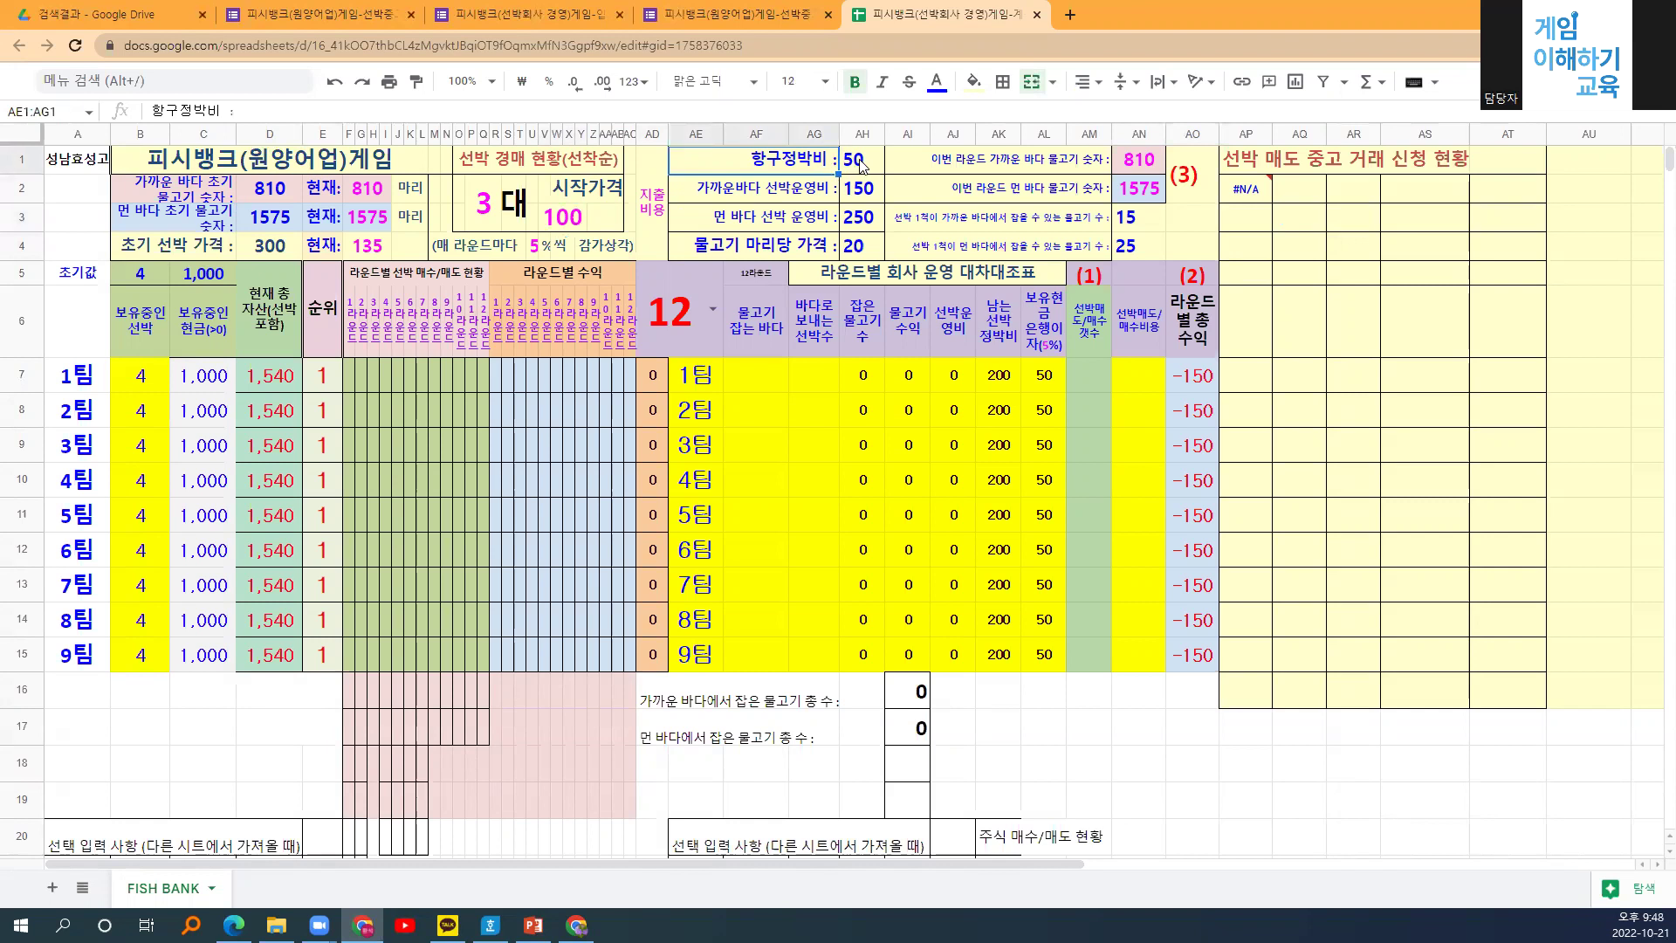
click(790, 196)
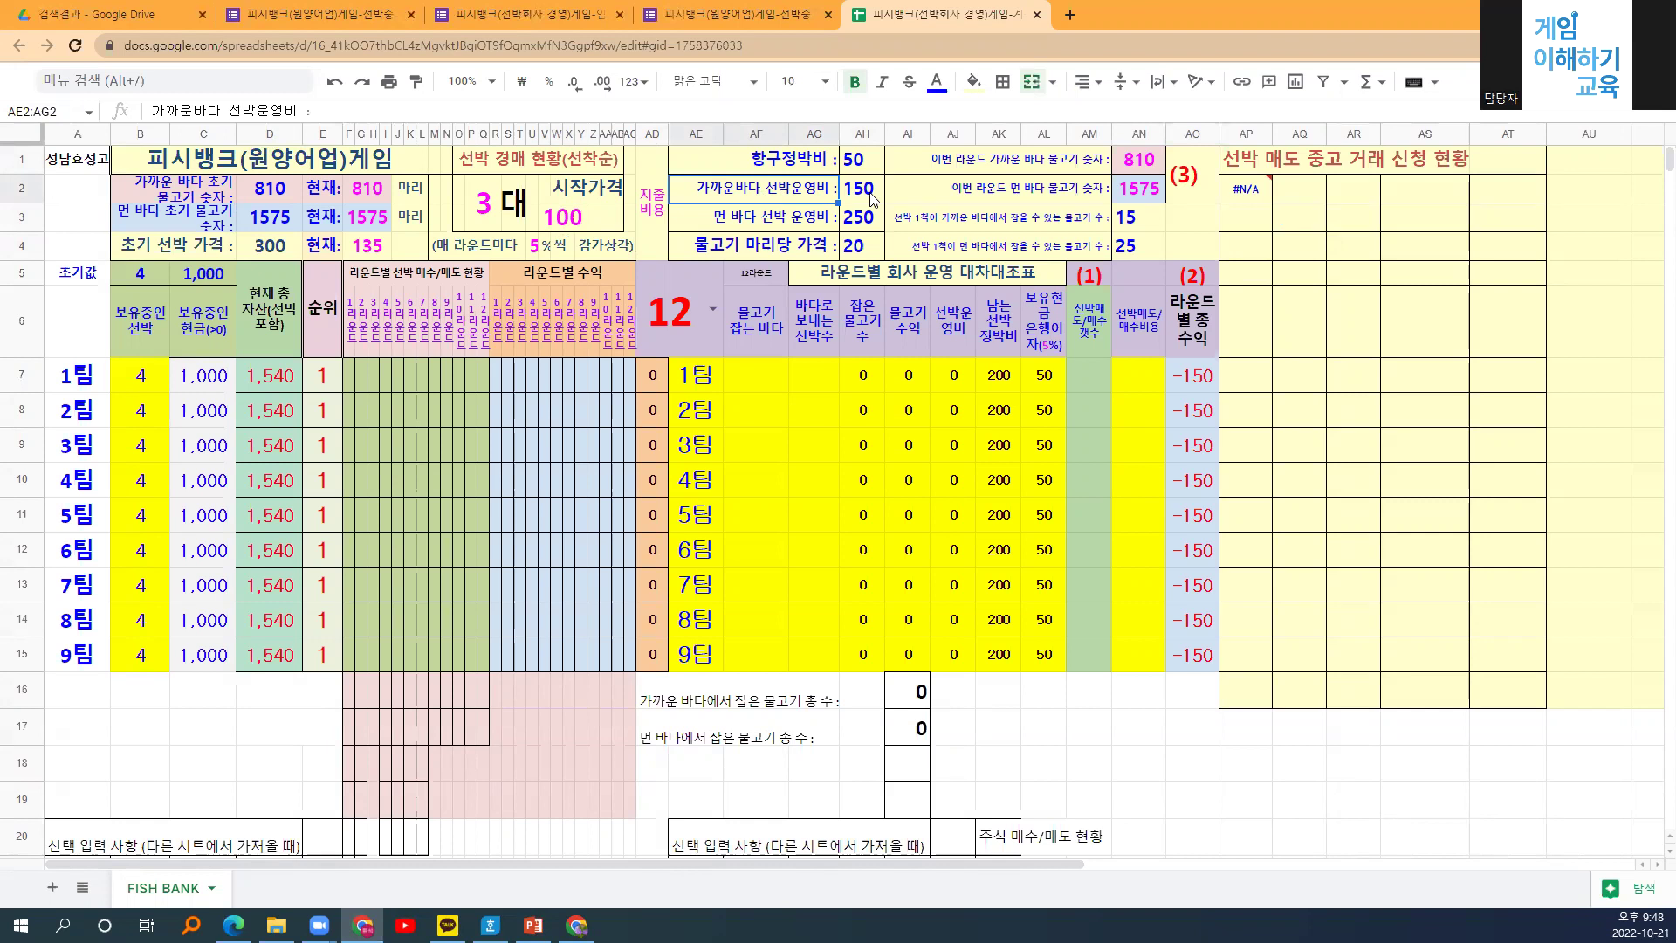
click(873, 199)
click(796, 226)
click(871, 228)
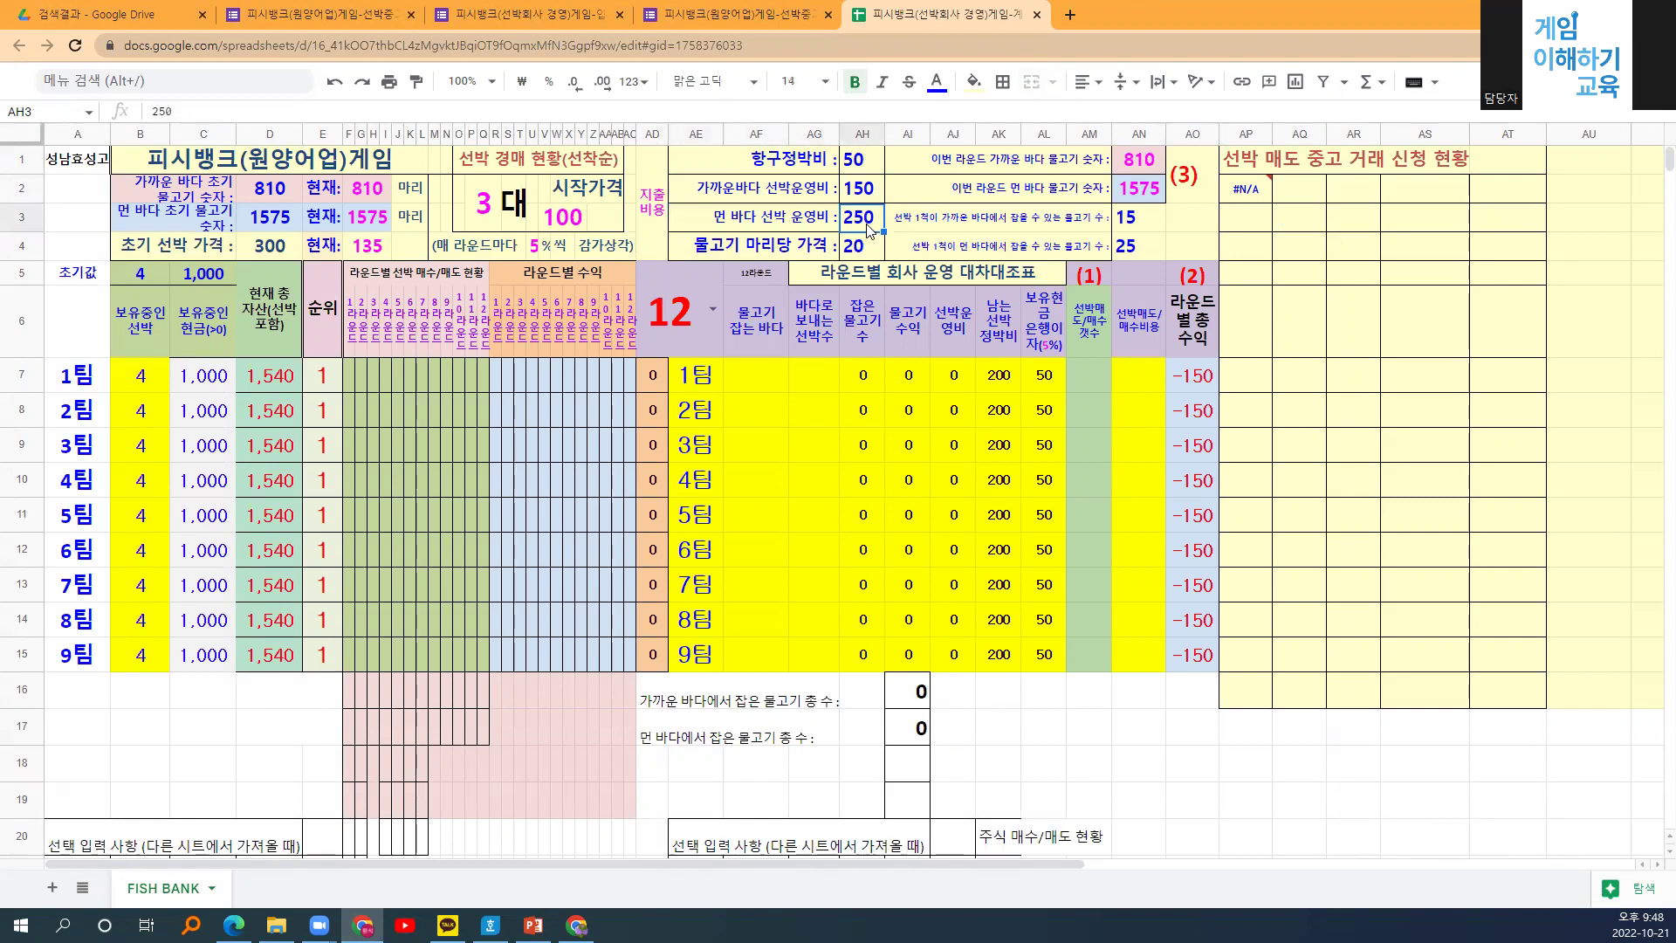
click(776, 251)
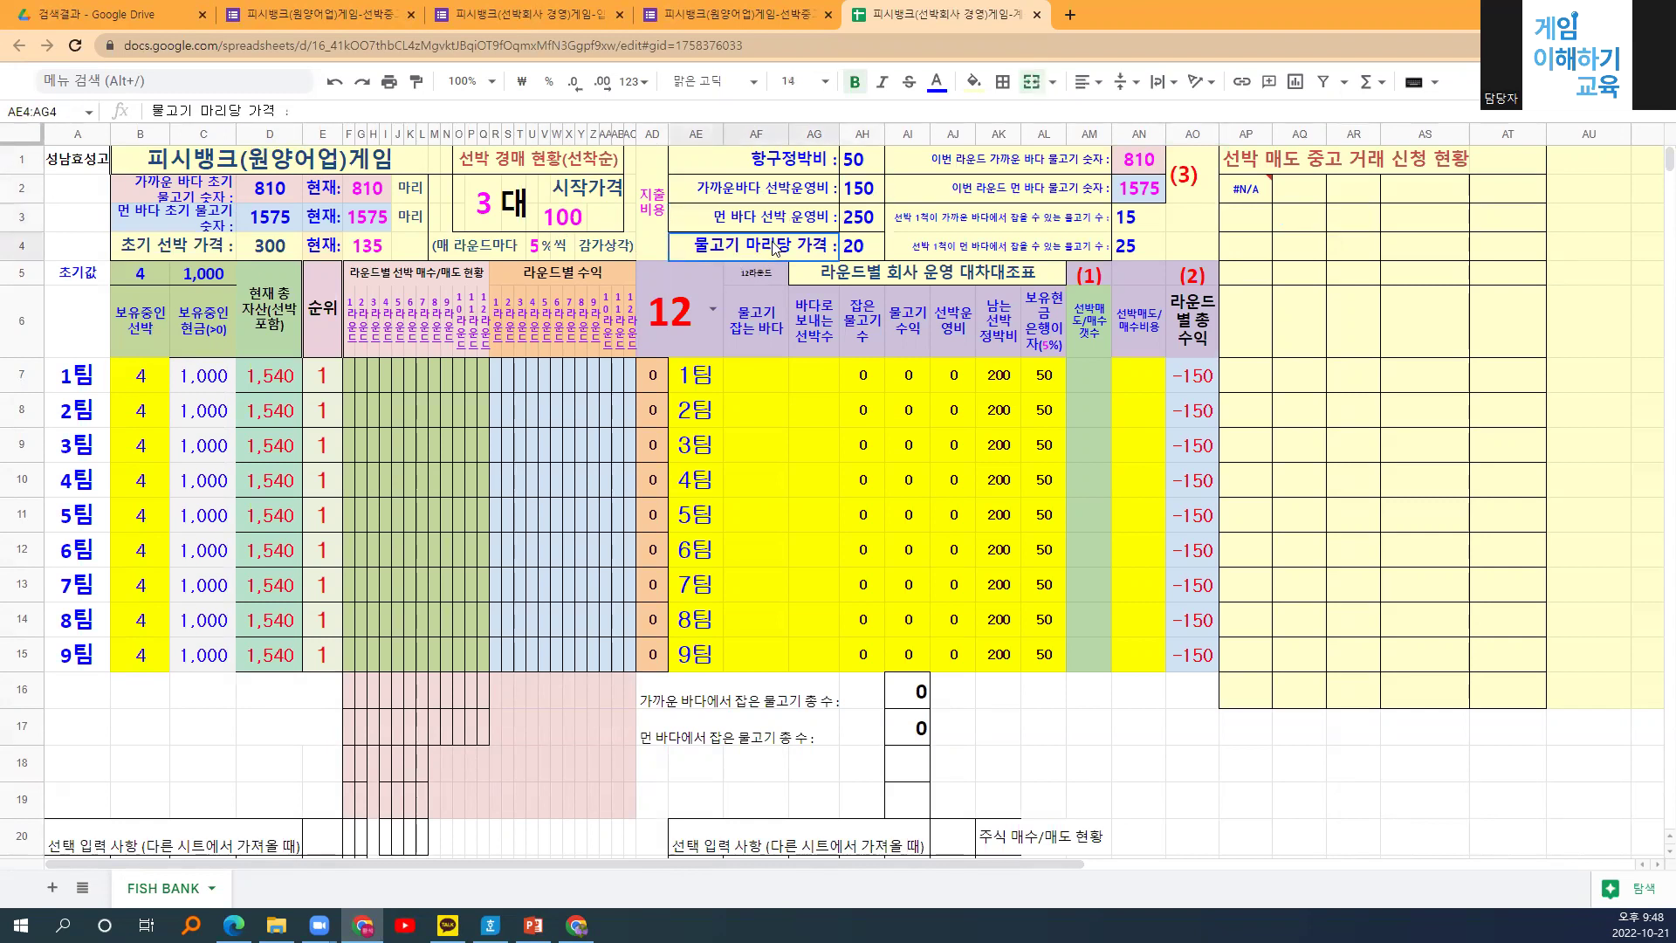
click(851, 251)
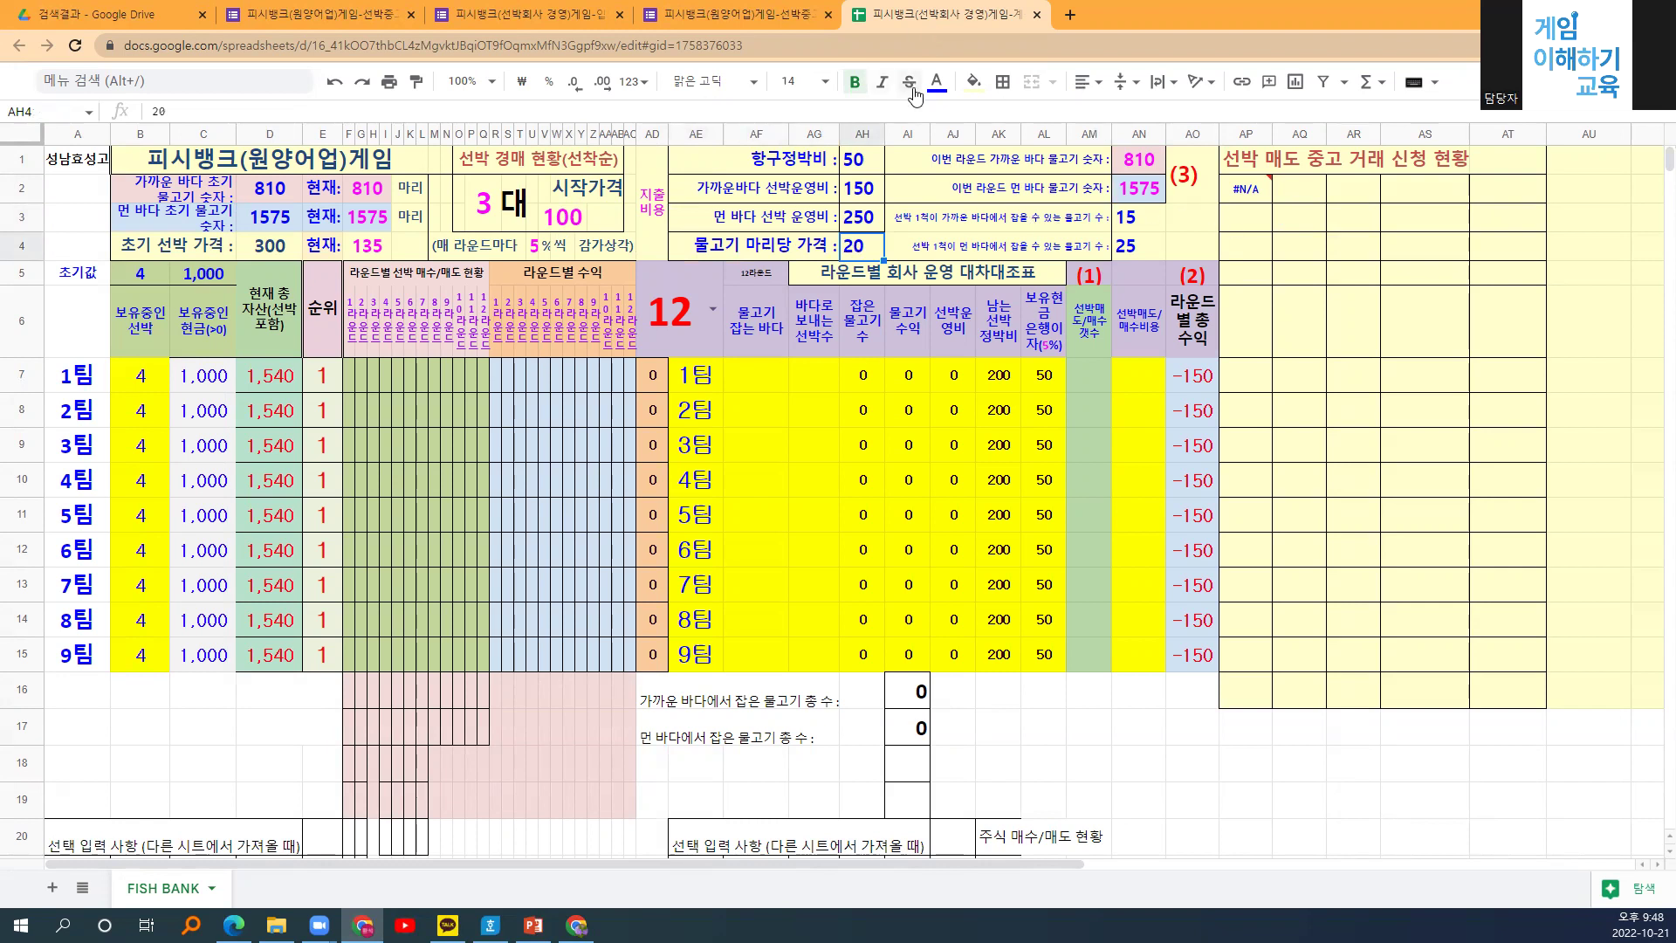
Inspect this round's near-sea and far-sea fish count cells and the formula behind the near-sea count.
drag(965, 167, 1153, 190)
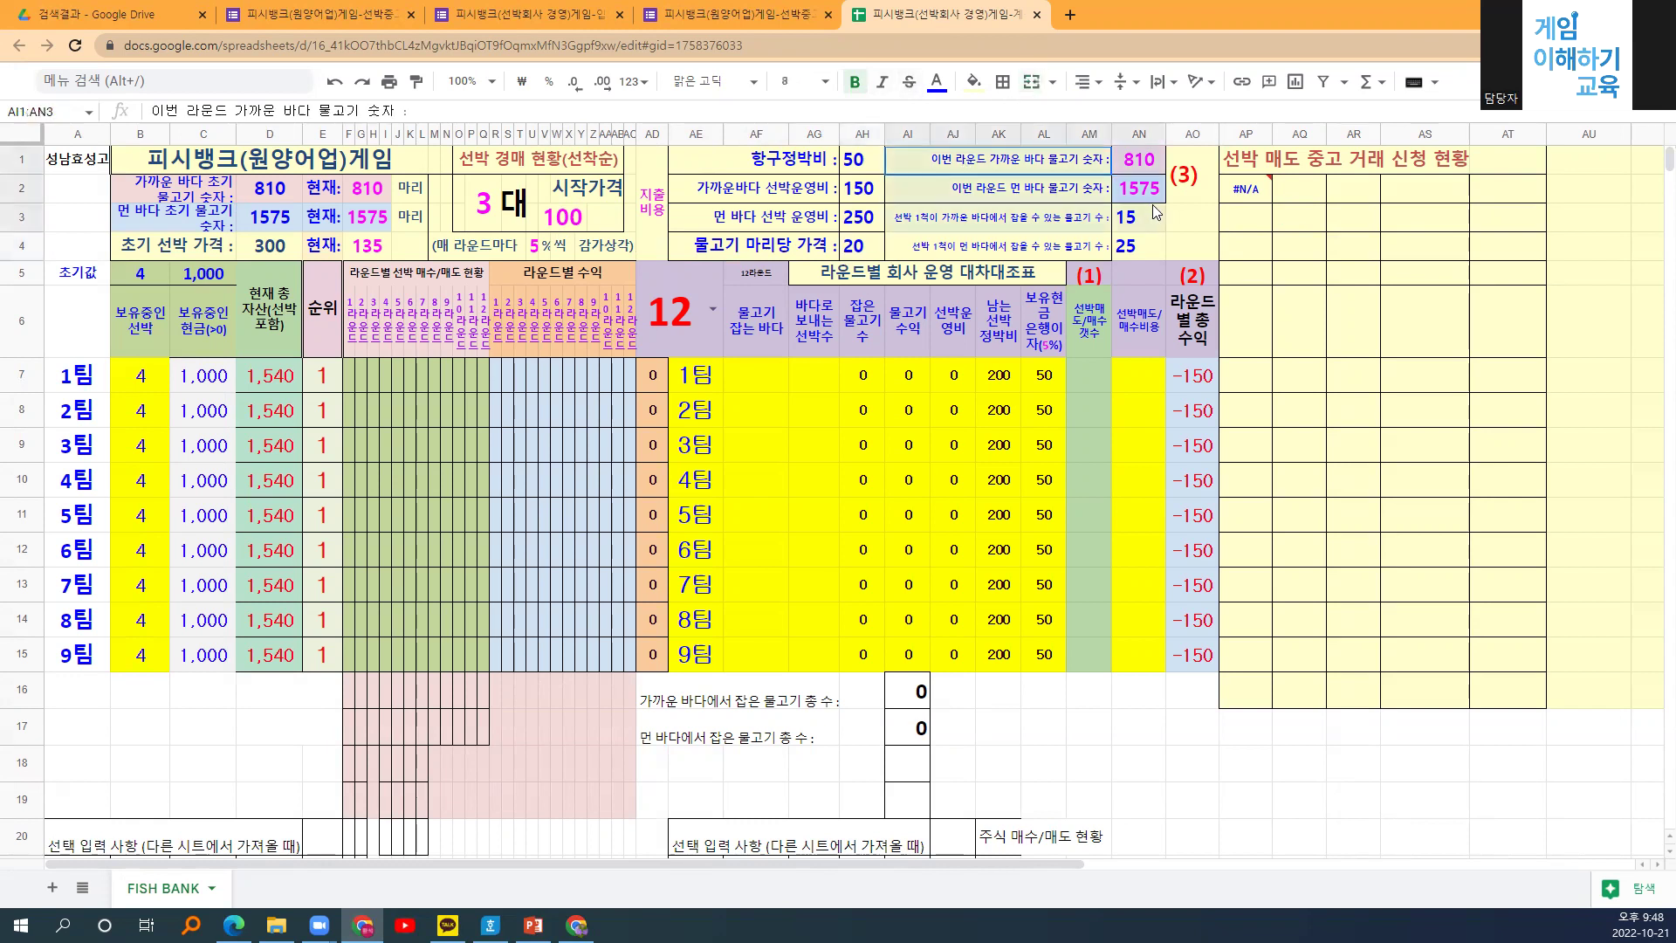
click(1130, 164)
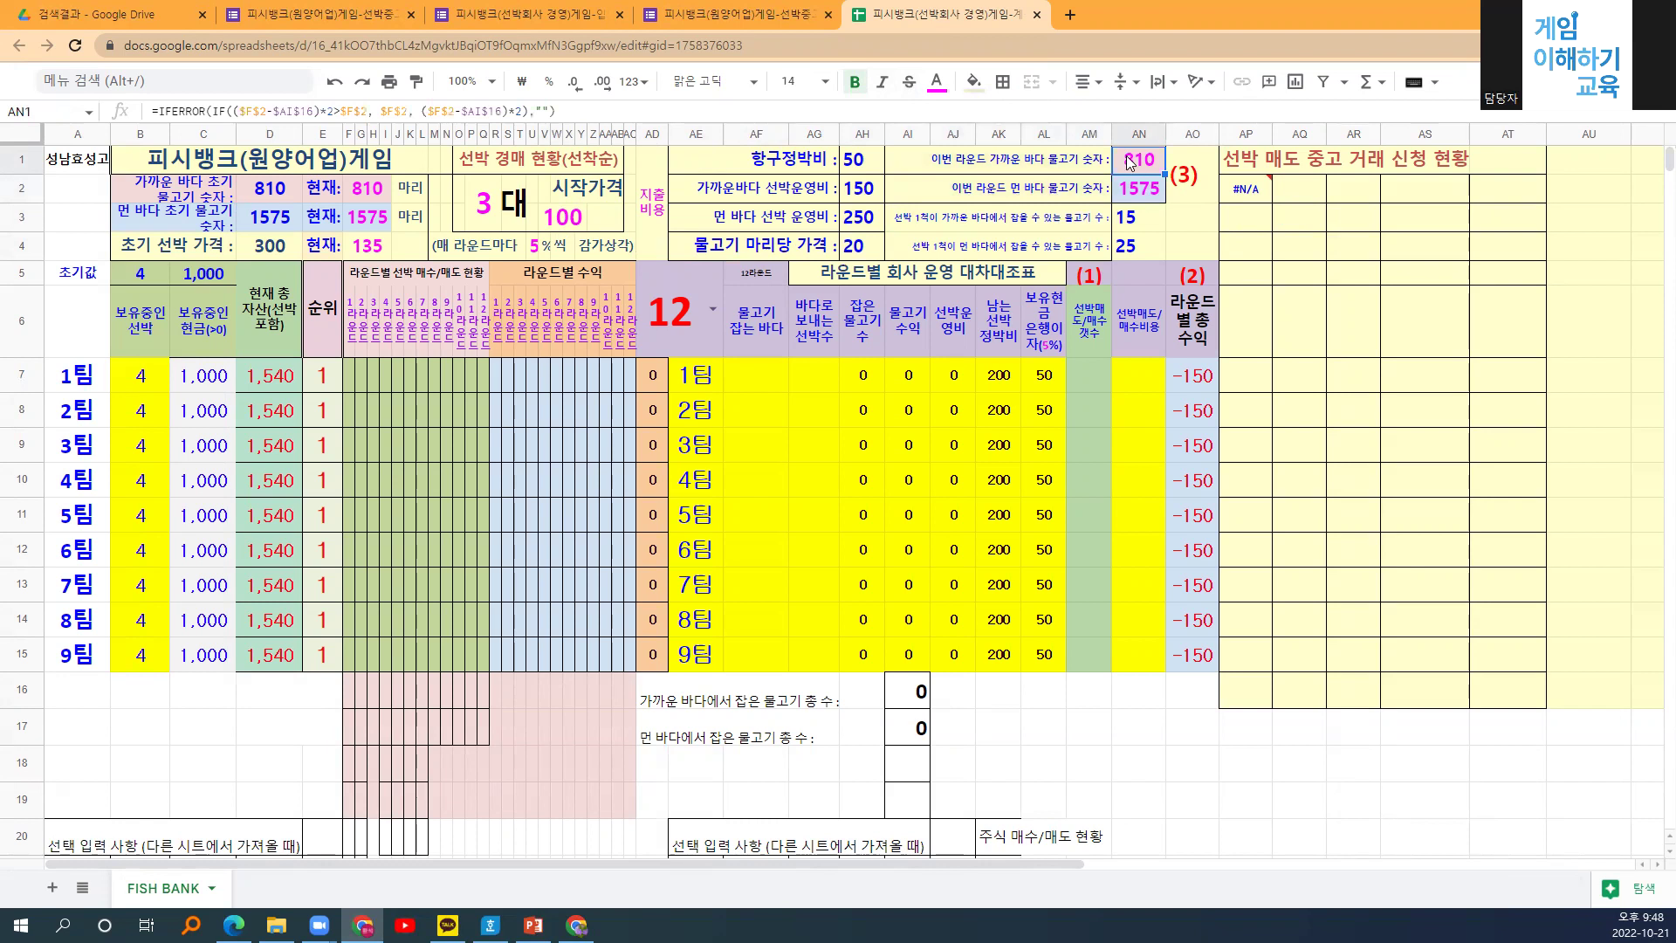
drag(1131, 164, 1132, 187)
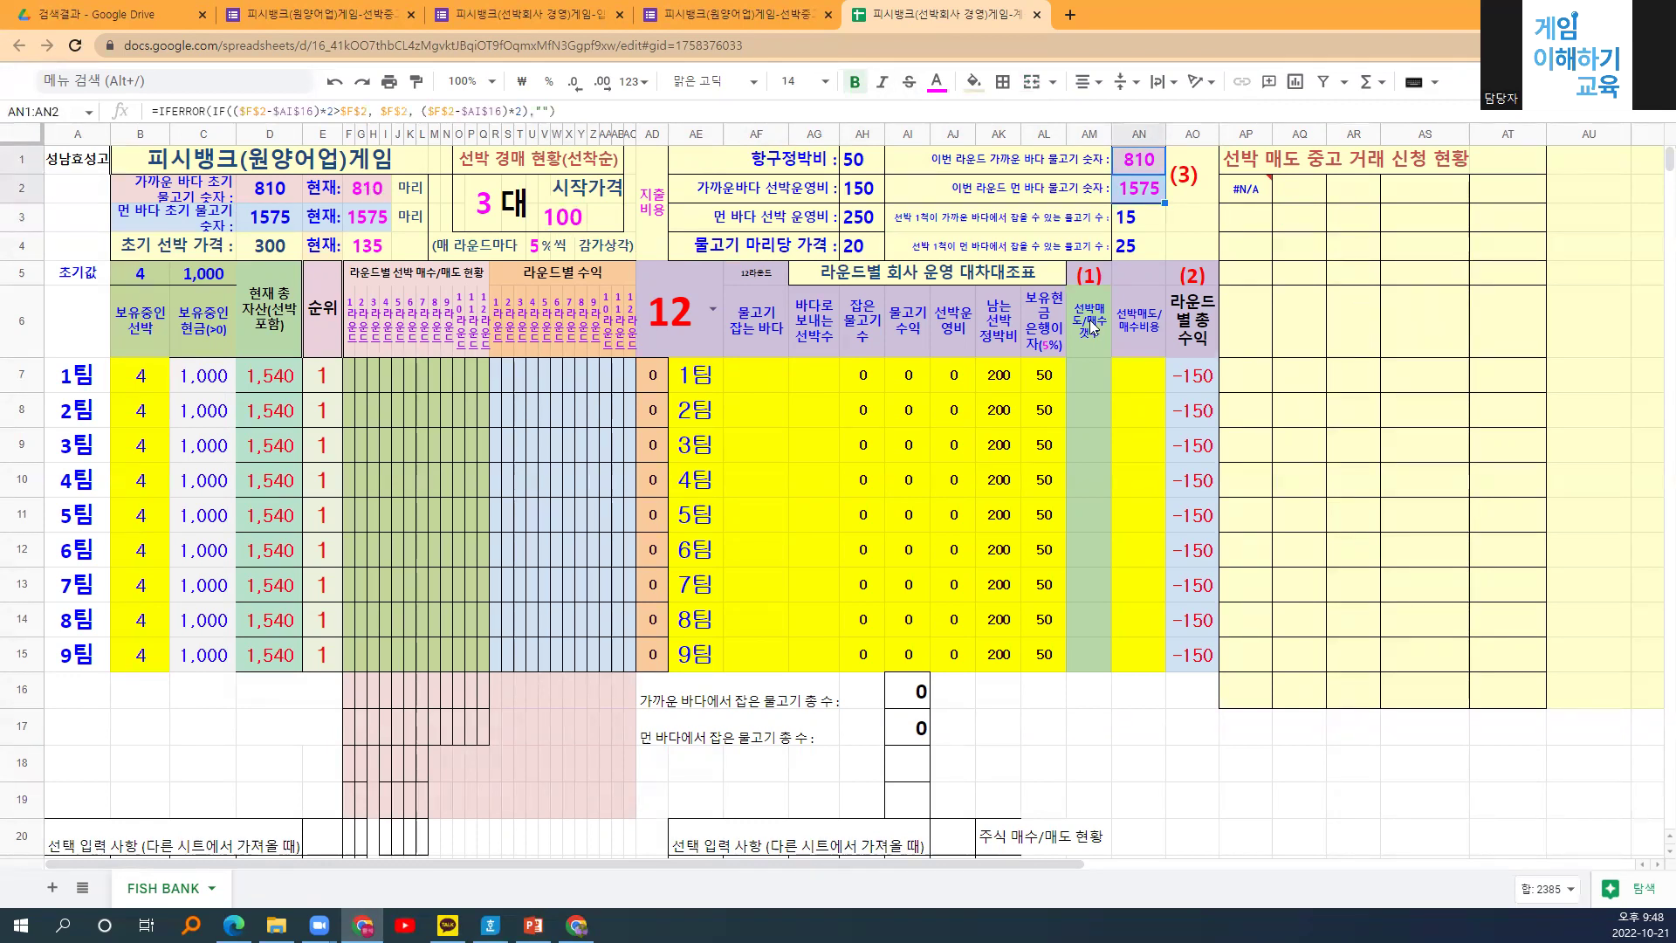
Examine the items marked (1), (2) and (3), including the ship sale/purchase count and total round profit columns.
click(1209, 283)
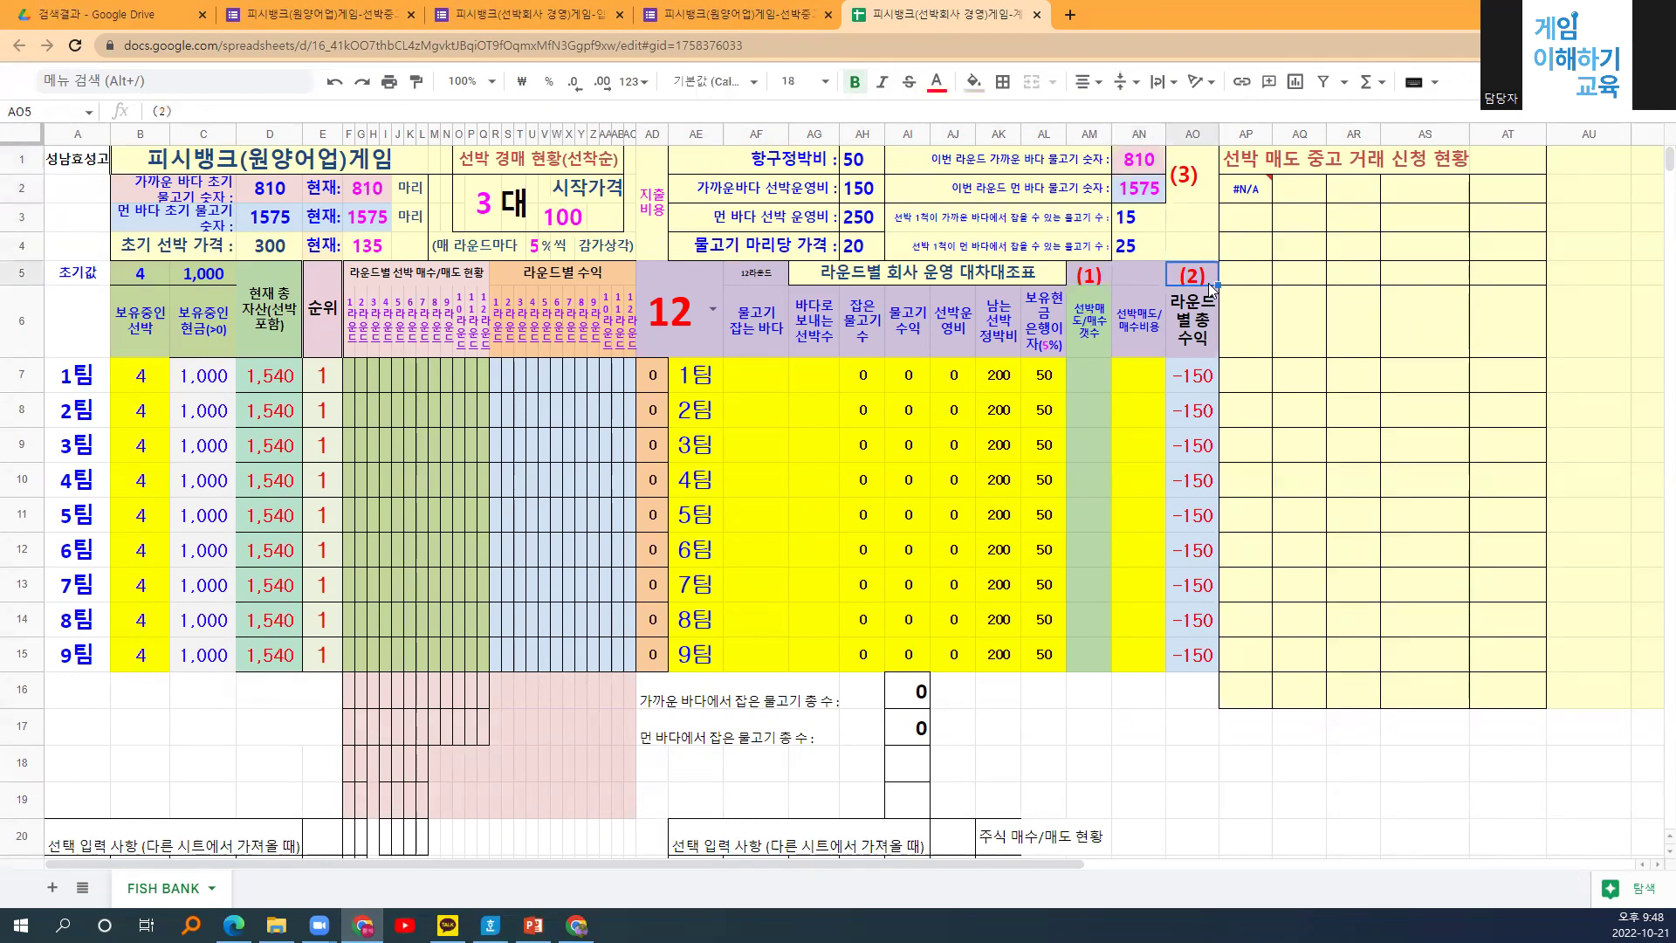
click(1196, 186)
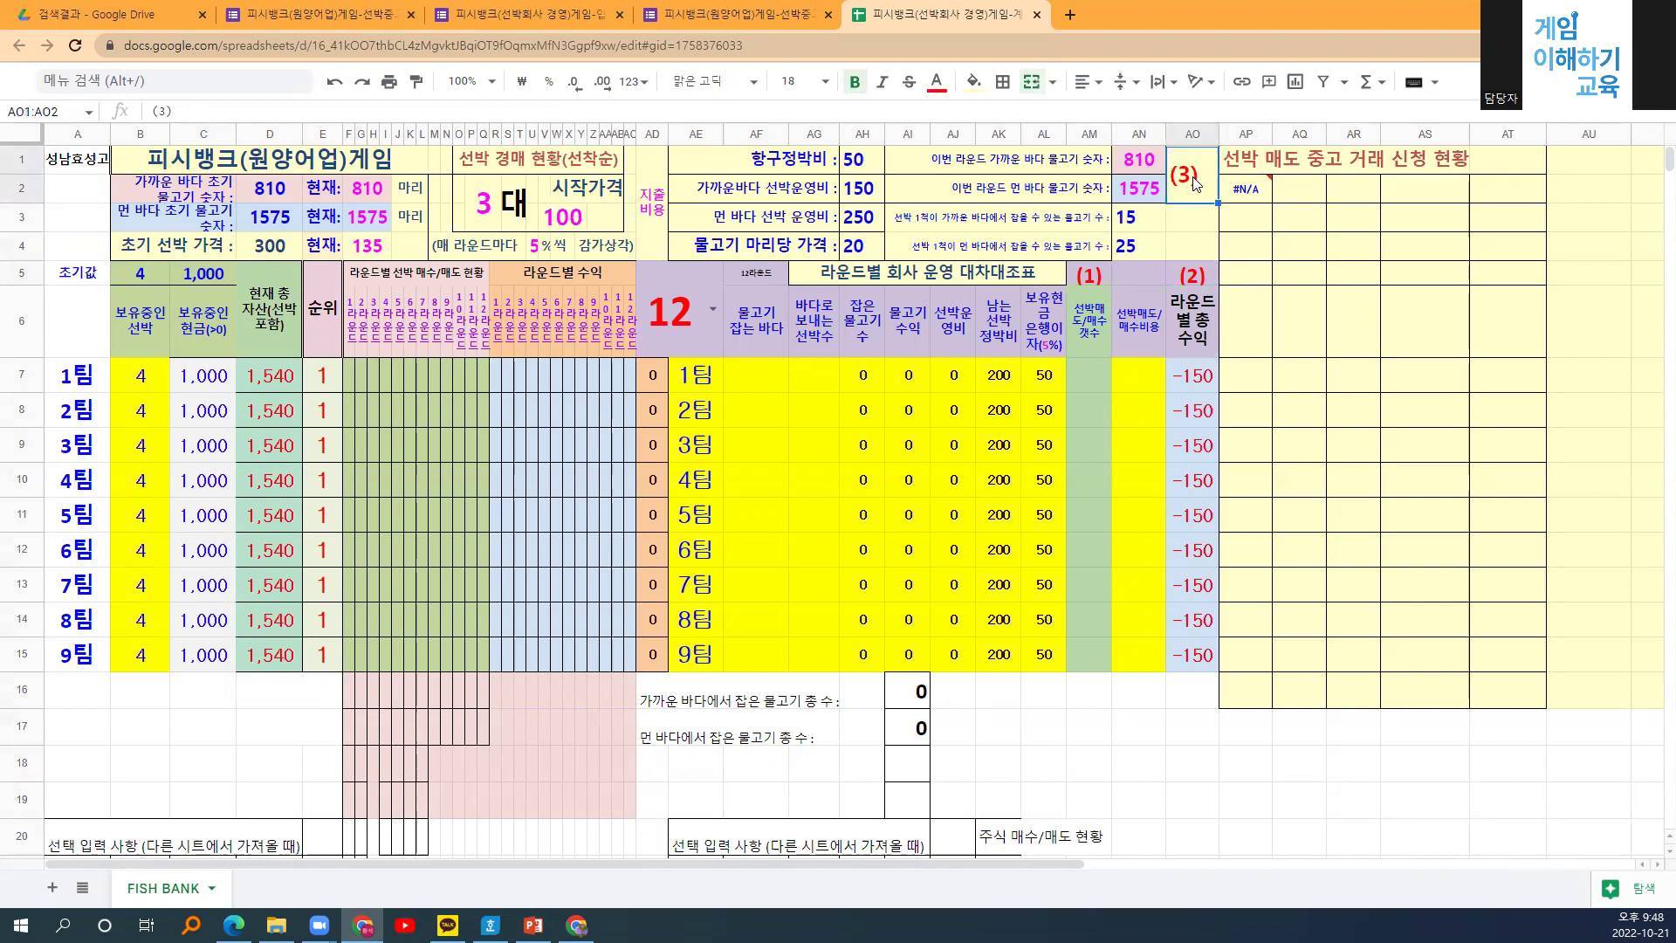
drag(1089, 277, 1093, 406)
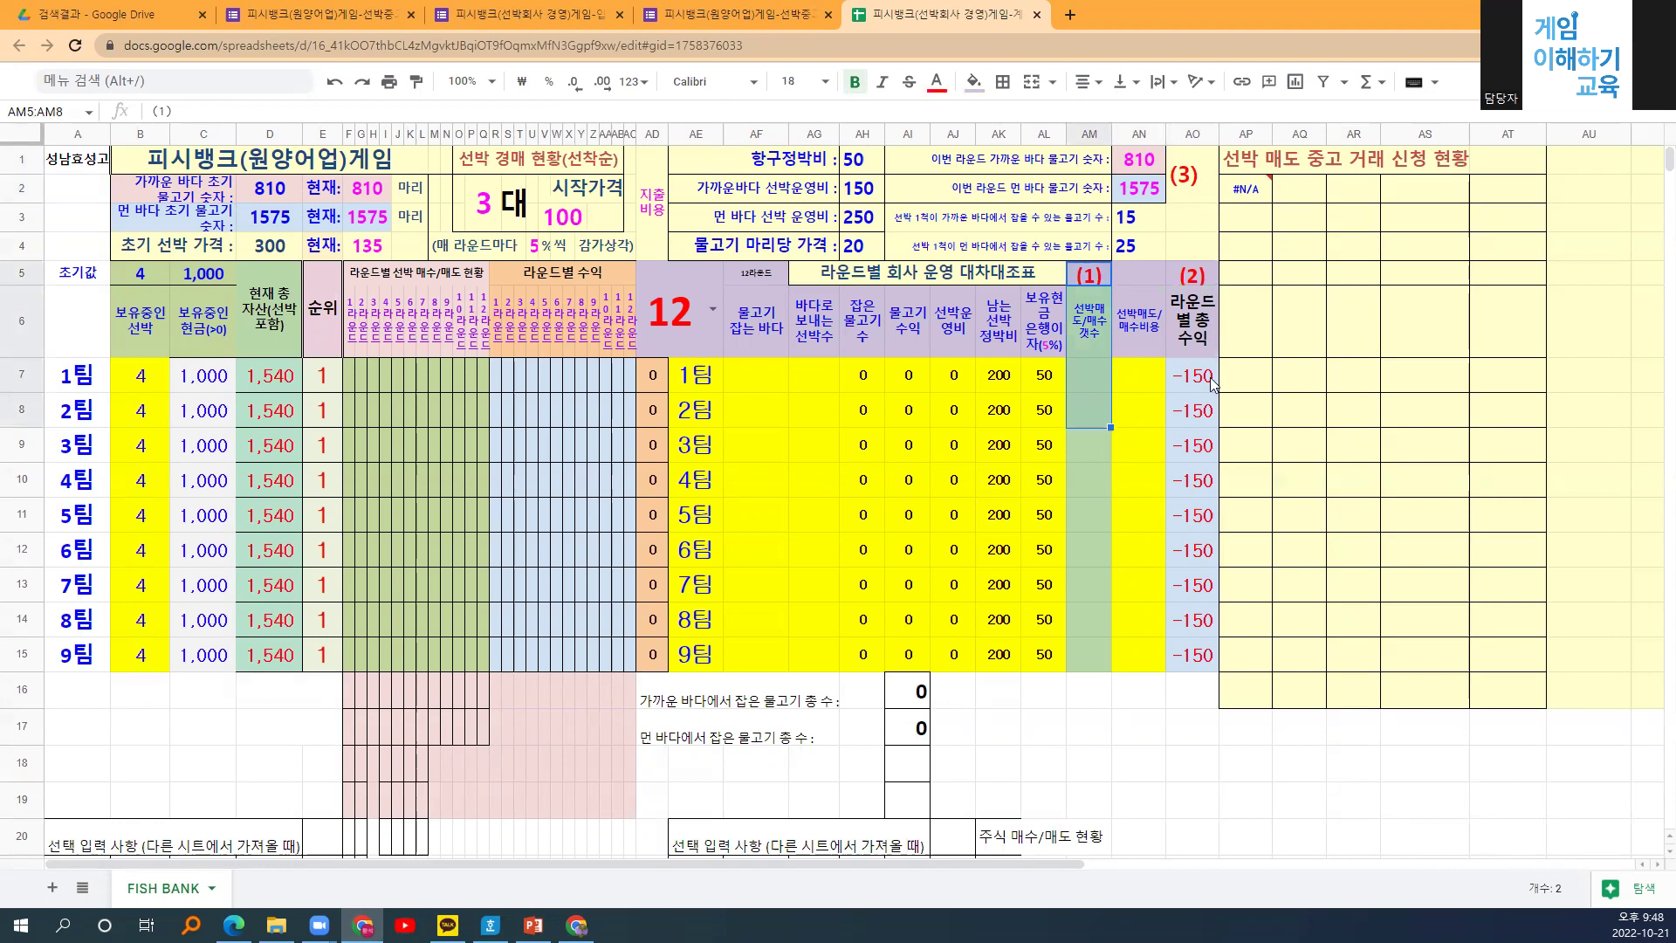
click(1184, 330)
click(1087, 385)
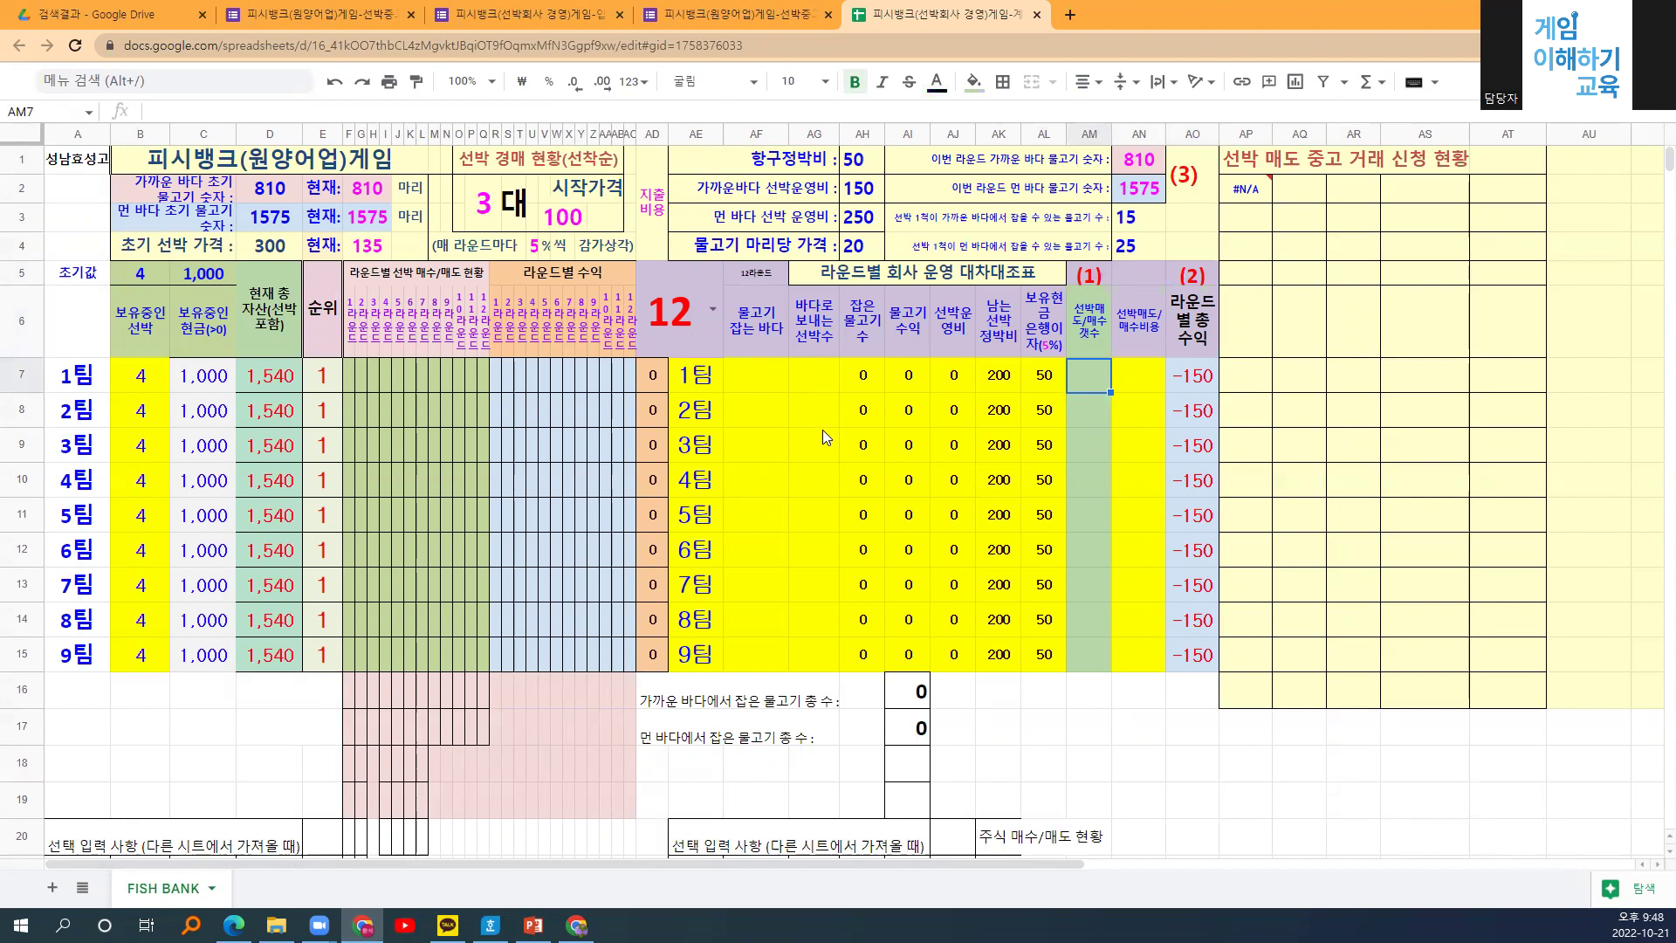
Switch the round selector to 1 to view that round's balance sheet, and return it to 12.
click(747, 384)
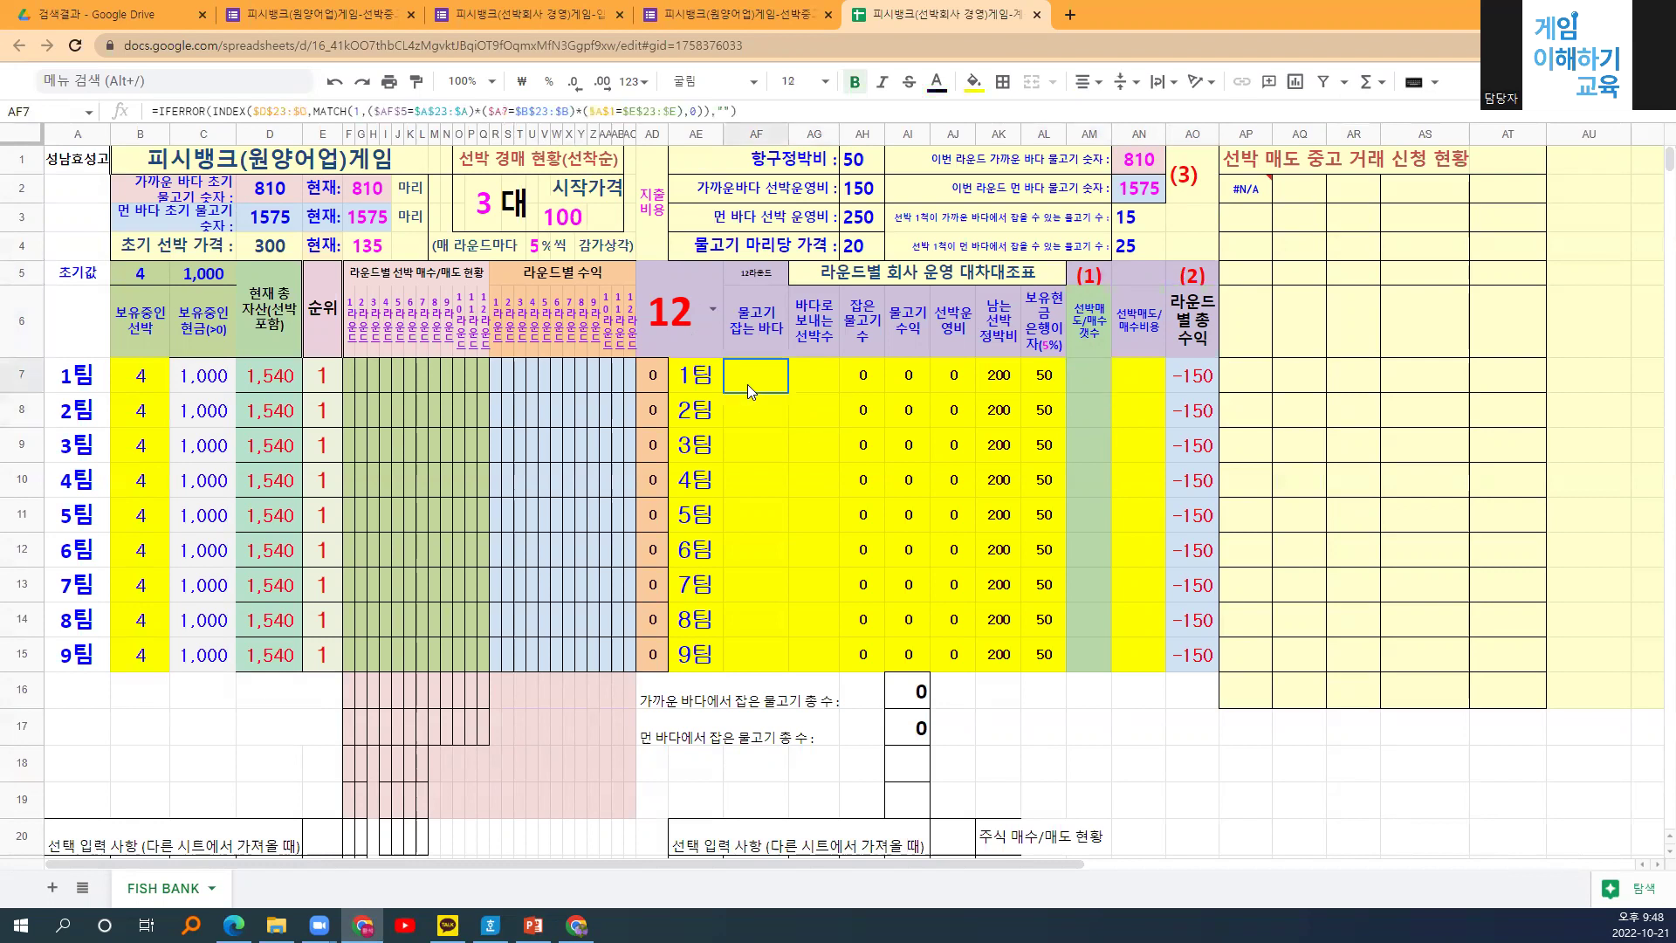
click(714, 309)
click(660, 376)
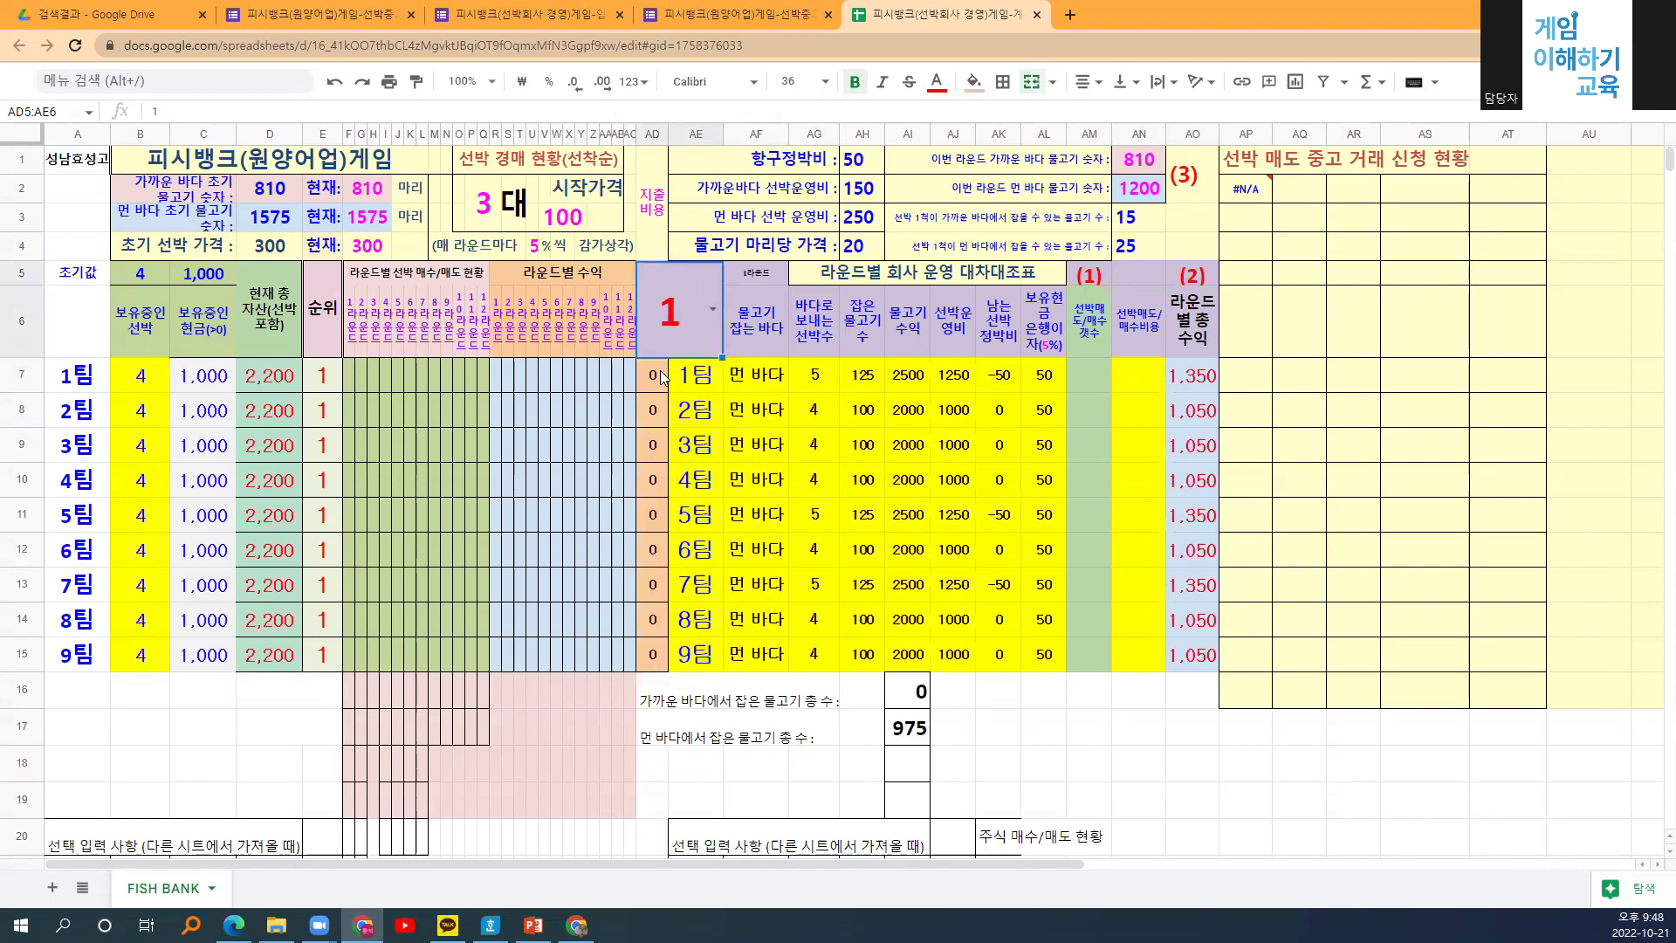
click(811, 417)
click(713, 311)
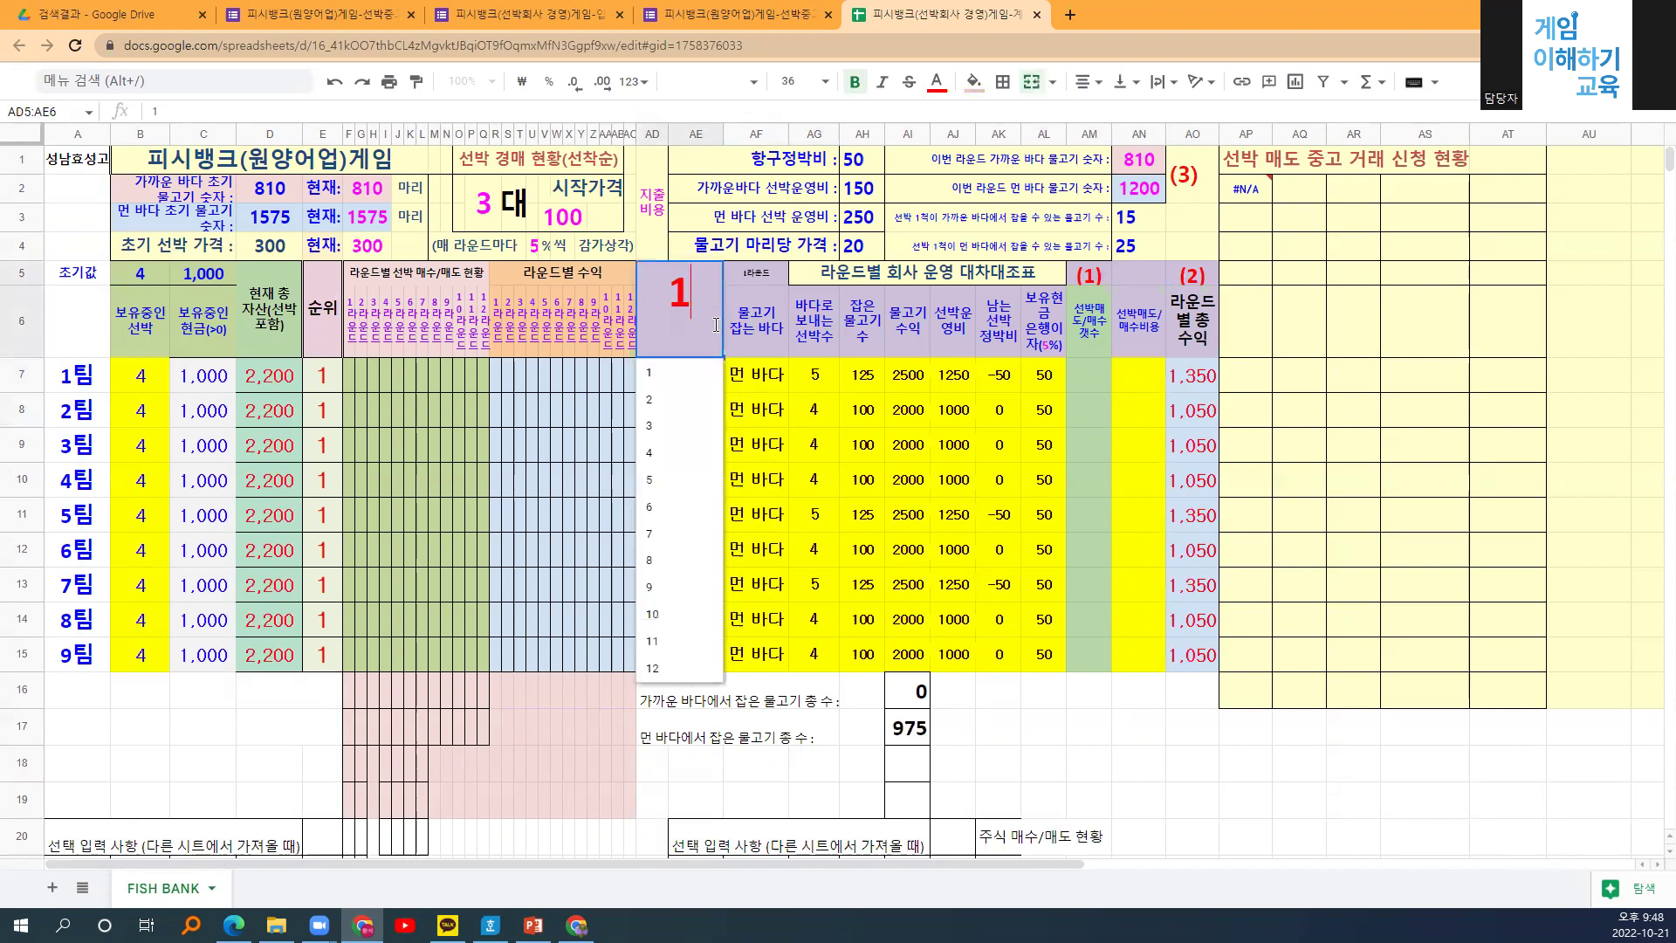
click(660, 674)
click(901, 559)
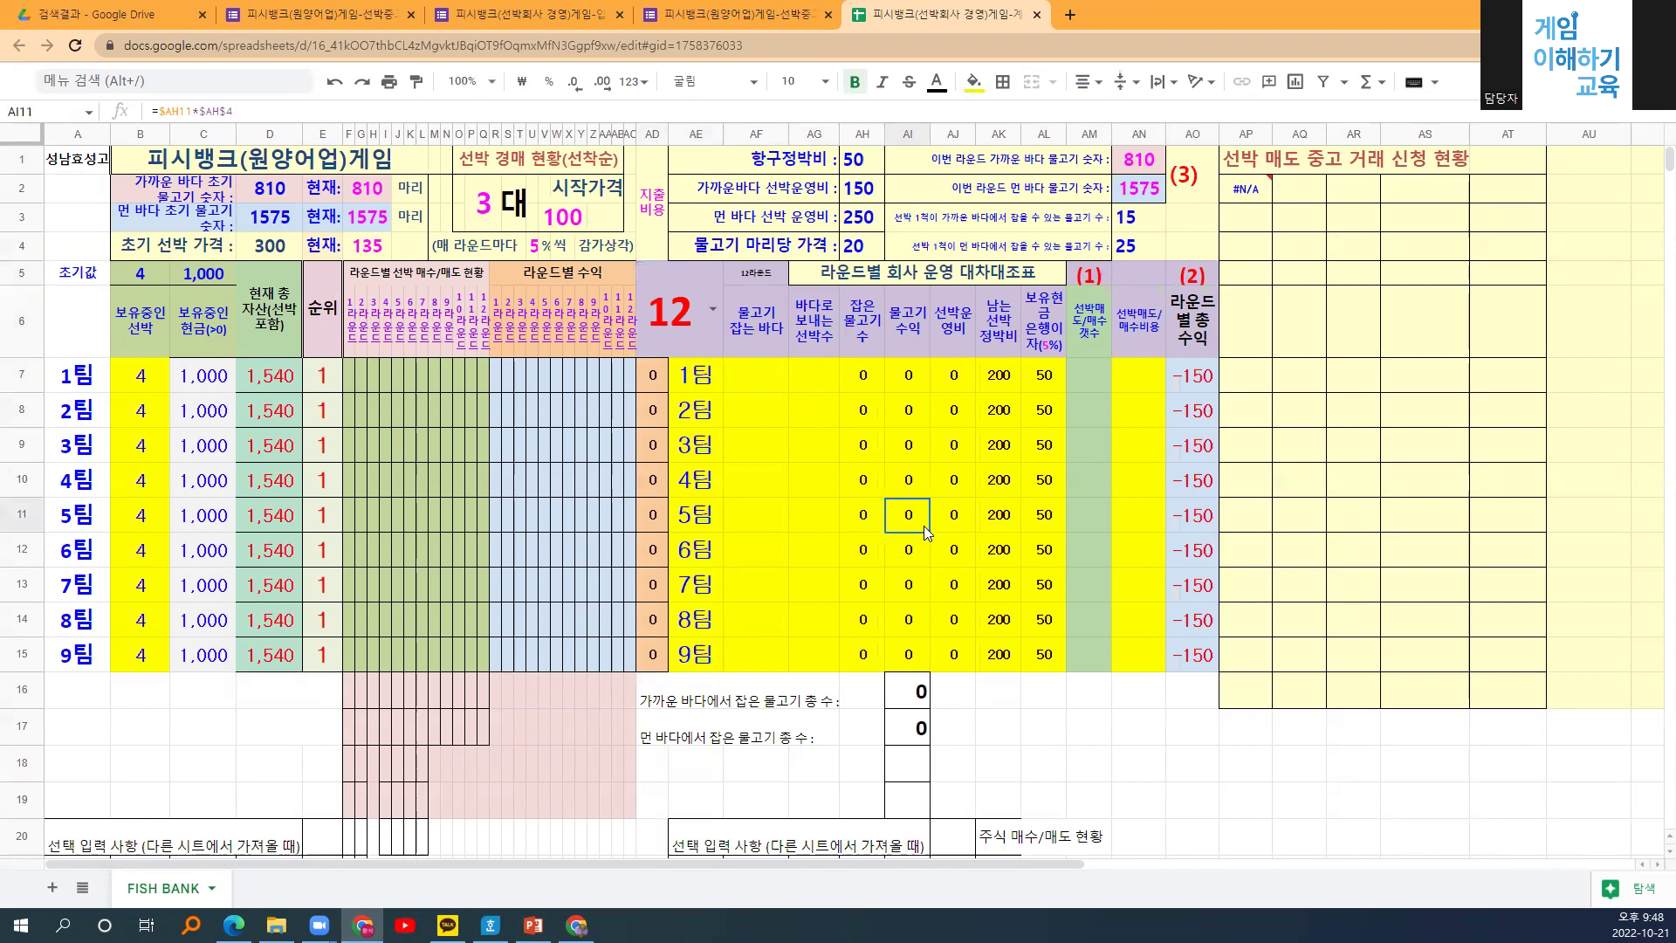
Examine the team table's columns for owned ships, cash on hand with its formulas, and current total assets.
click(1496, 564)
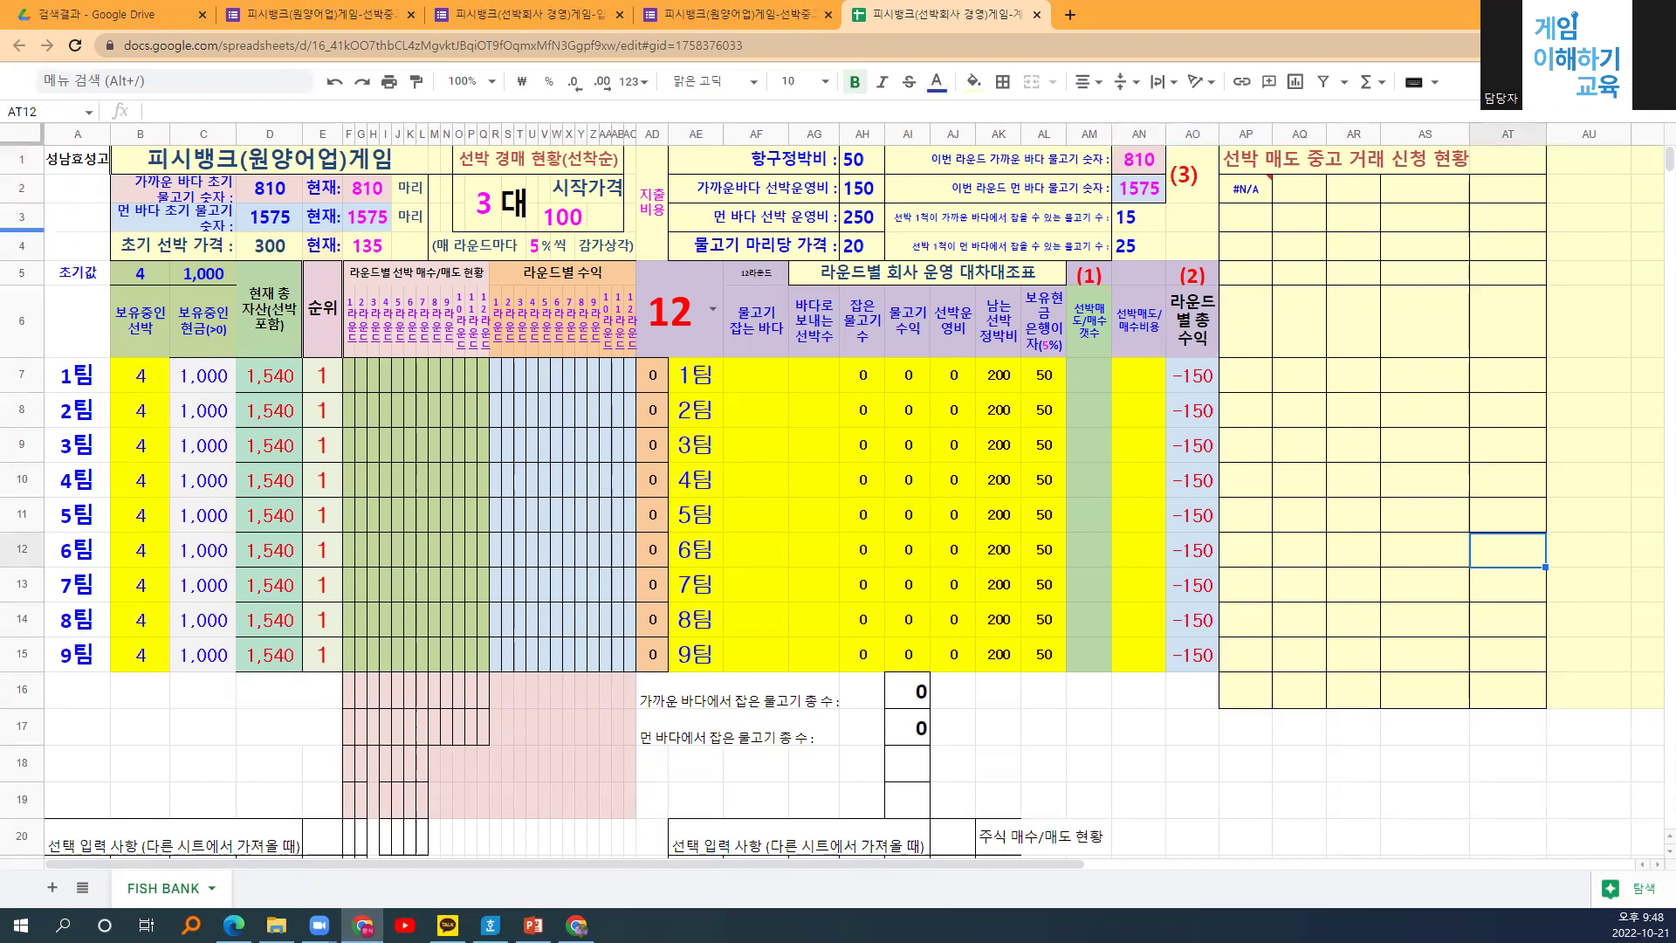
click(143, 323)
drag(124, 534, 125, 647)
click(258, 721)
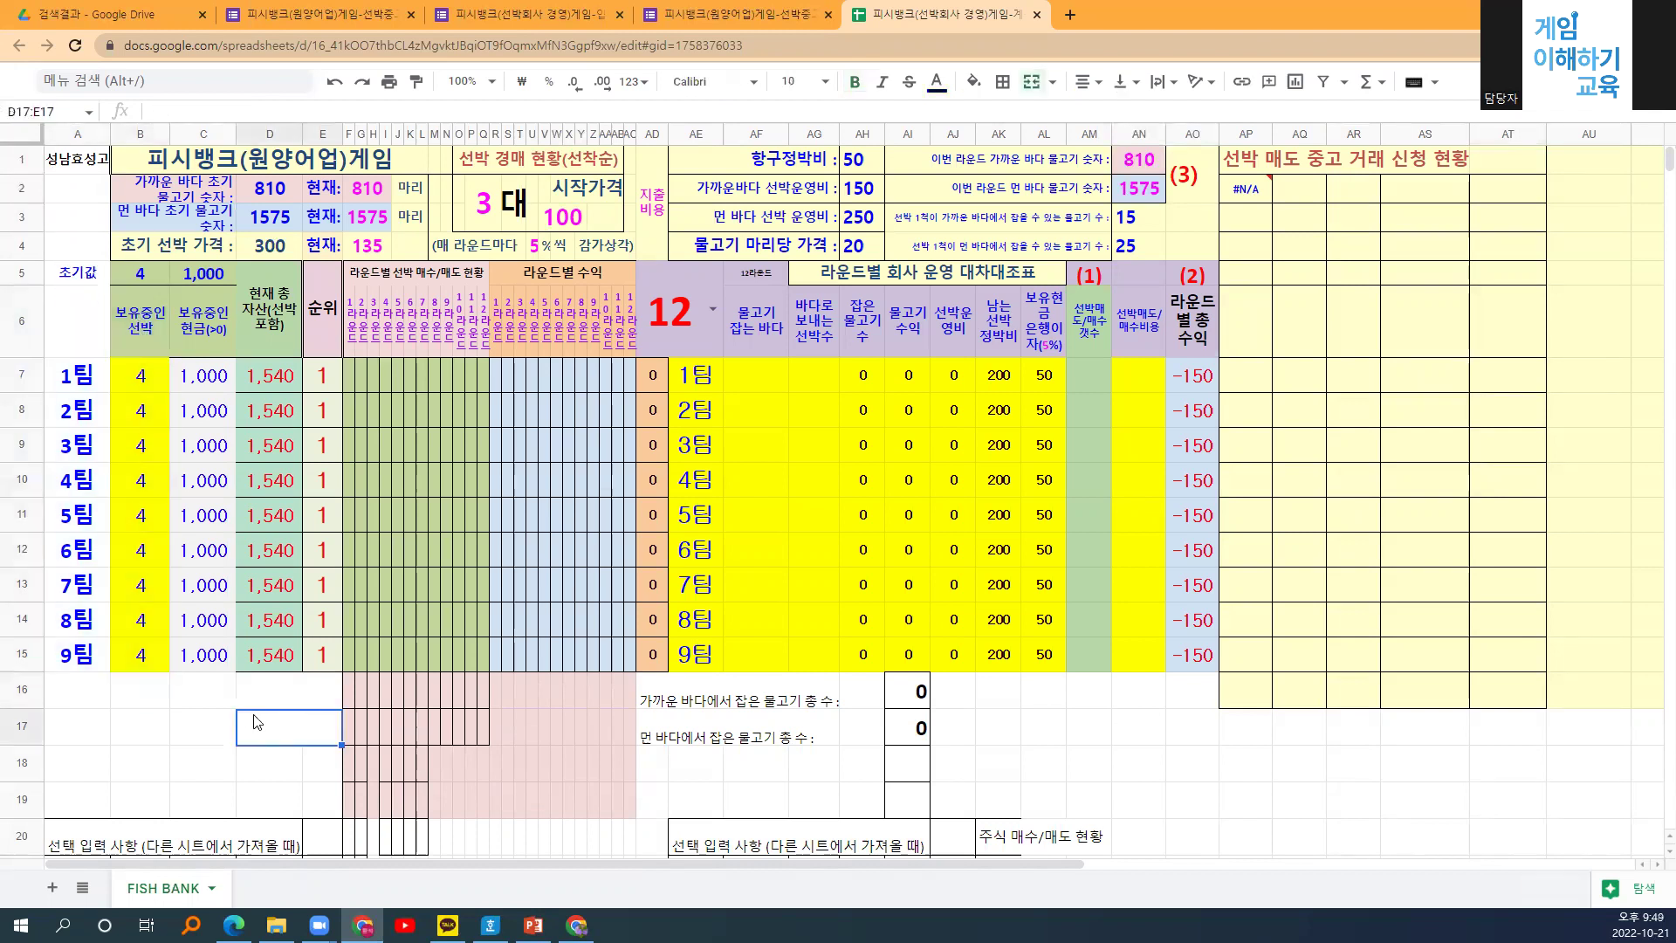
click(207, 329)
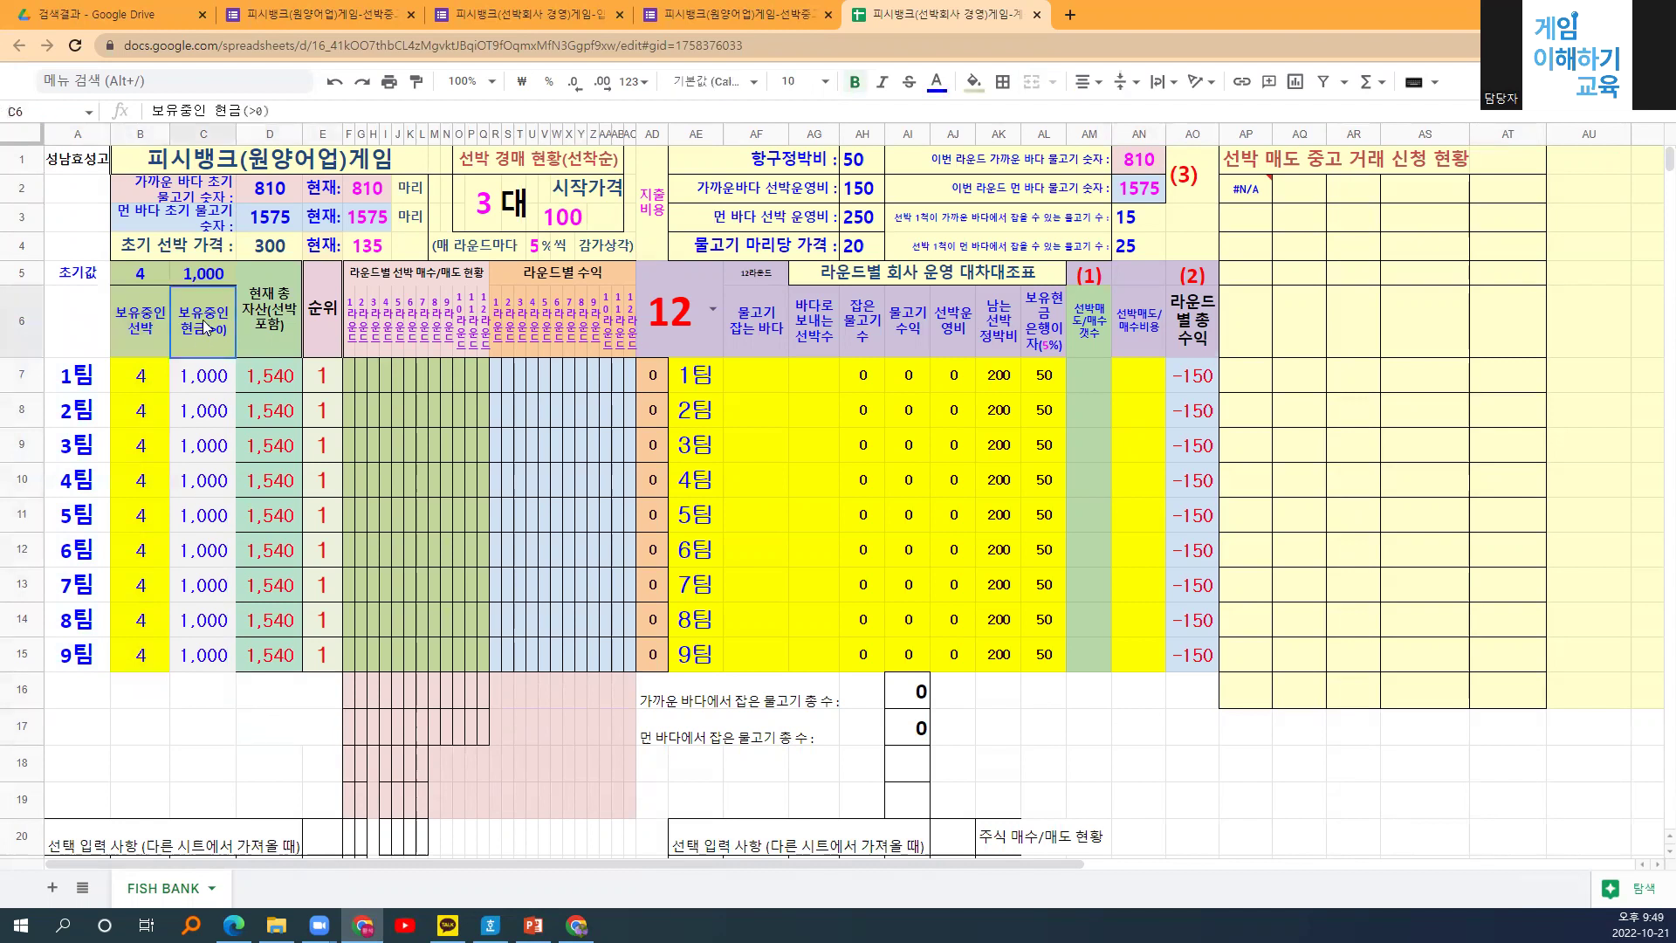
drag(206, 328, 200, 663)
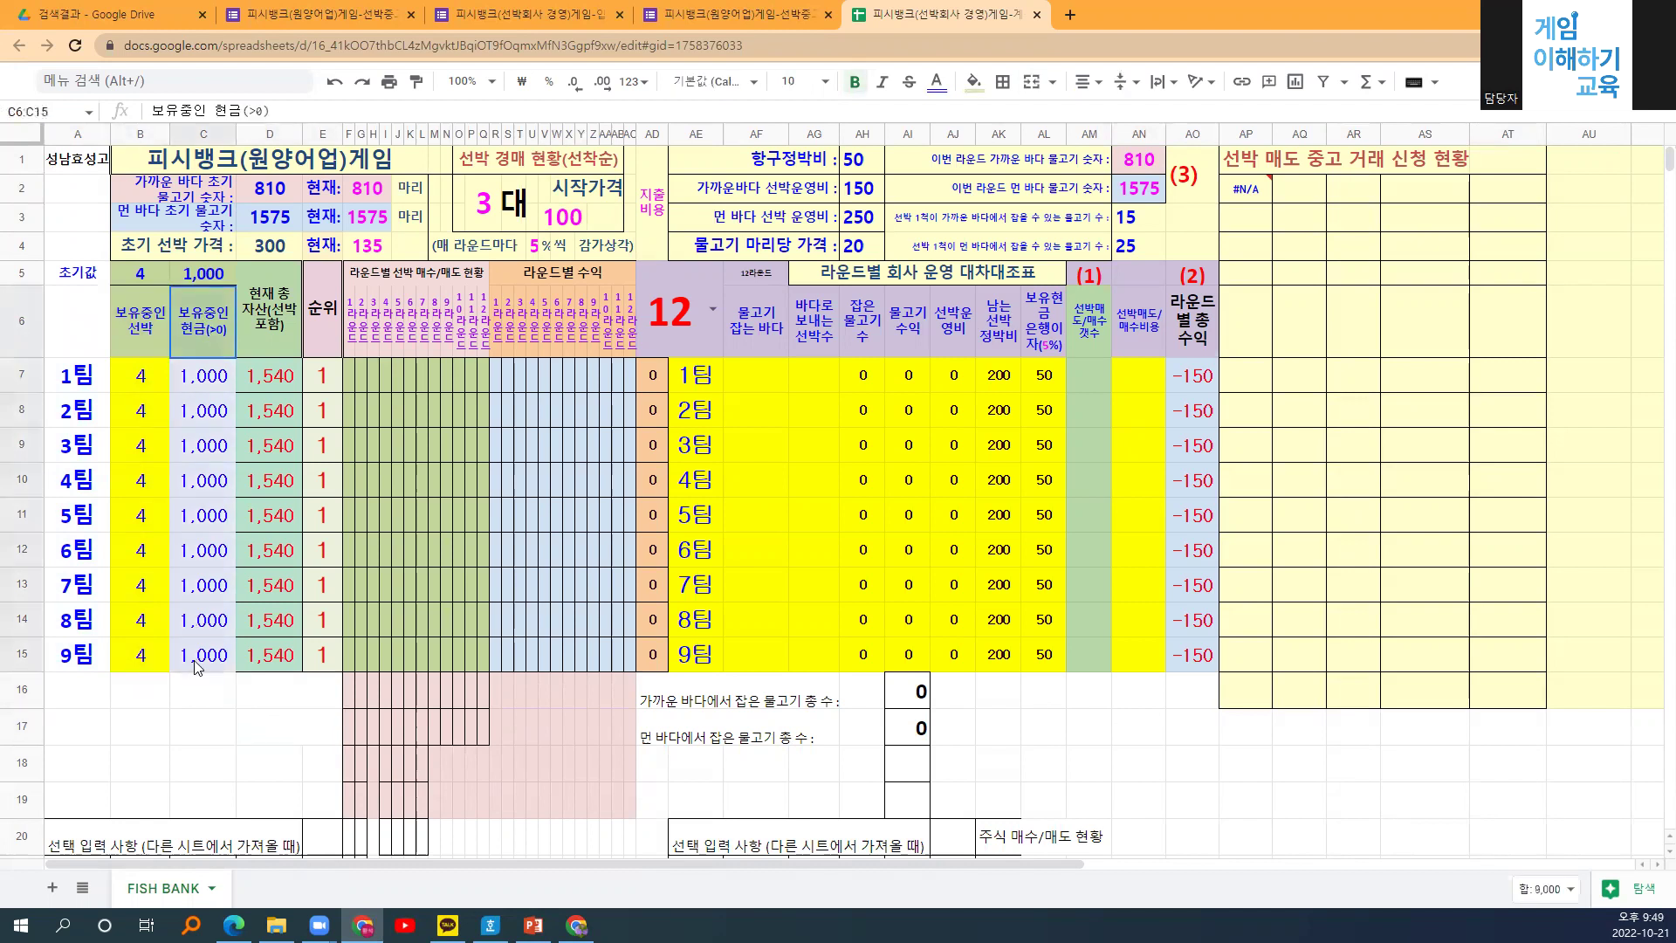
click(200, 661)
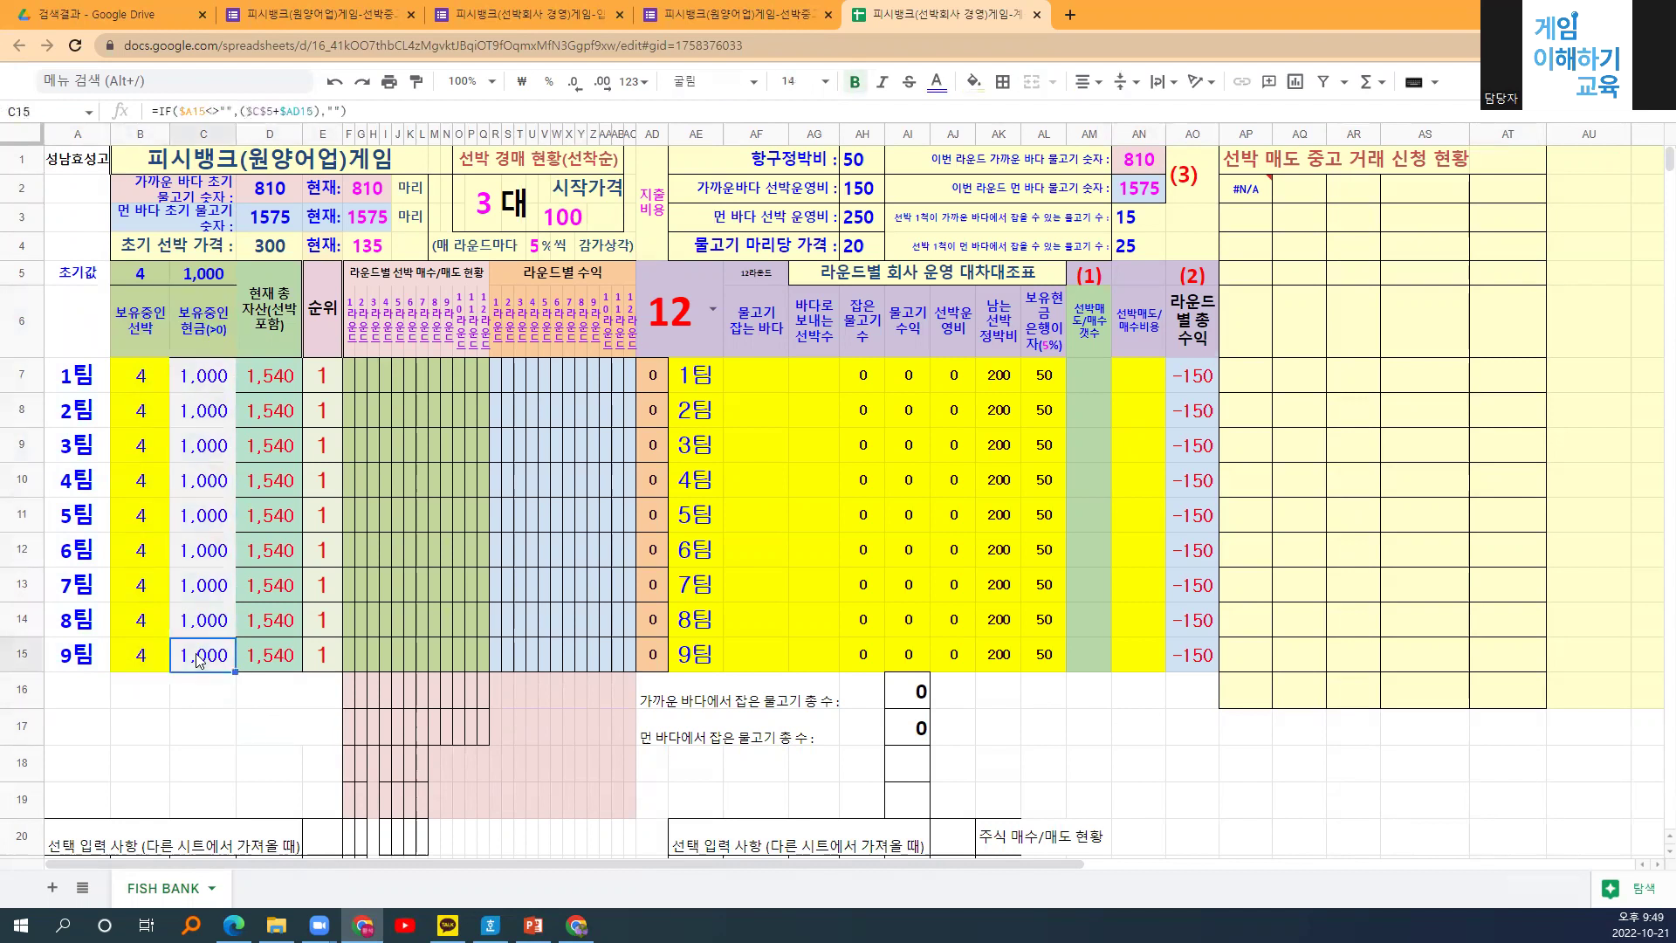
click(198, 375)
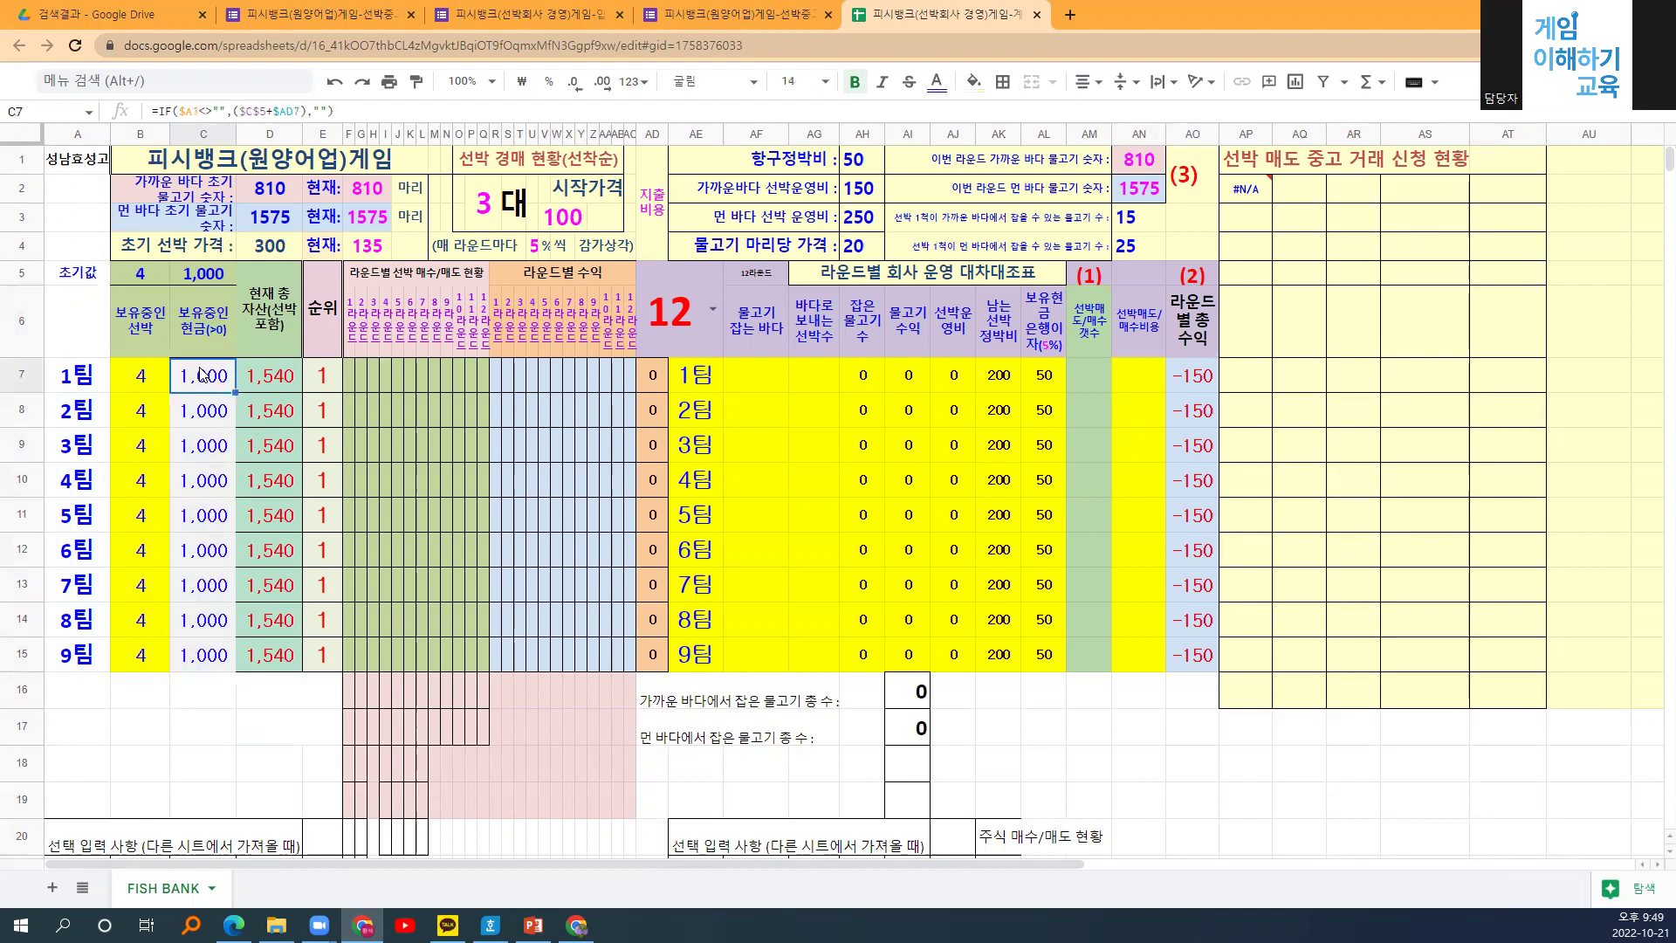
click(269, 314)
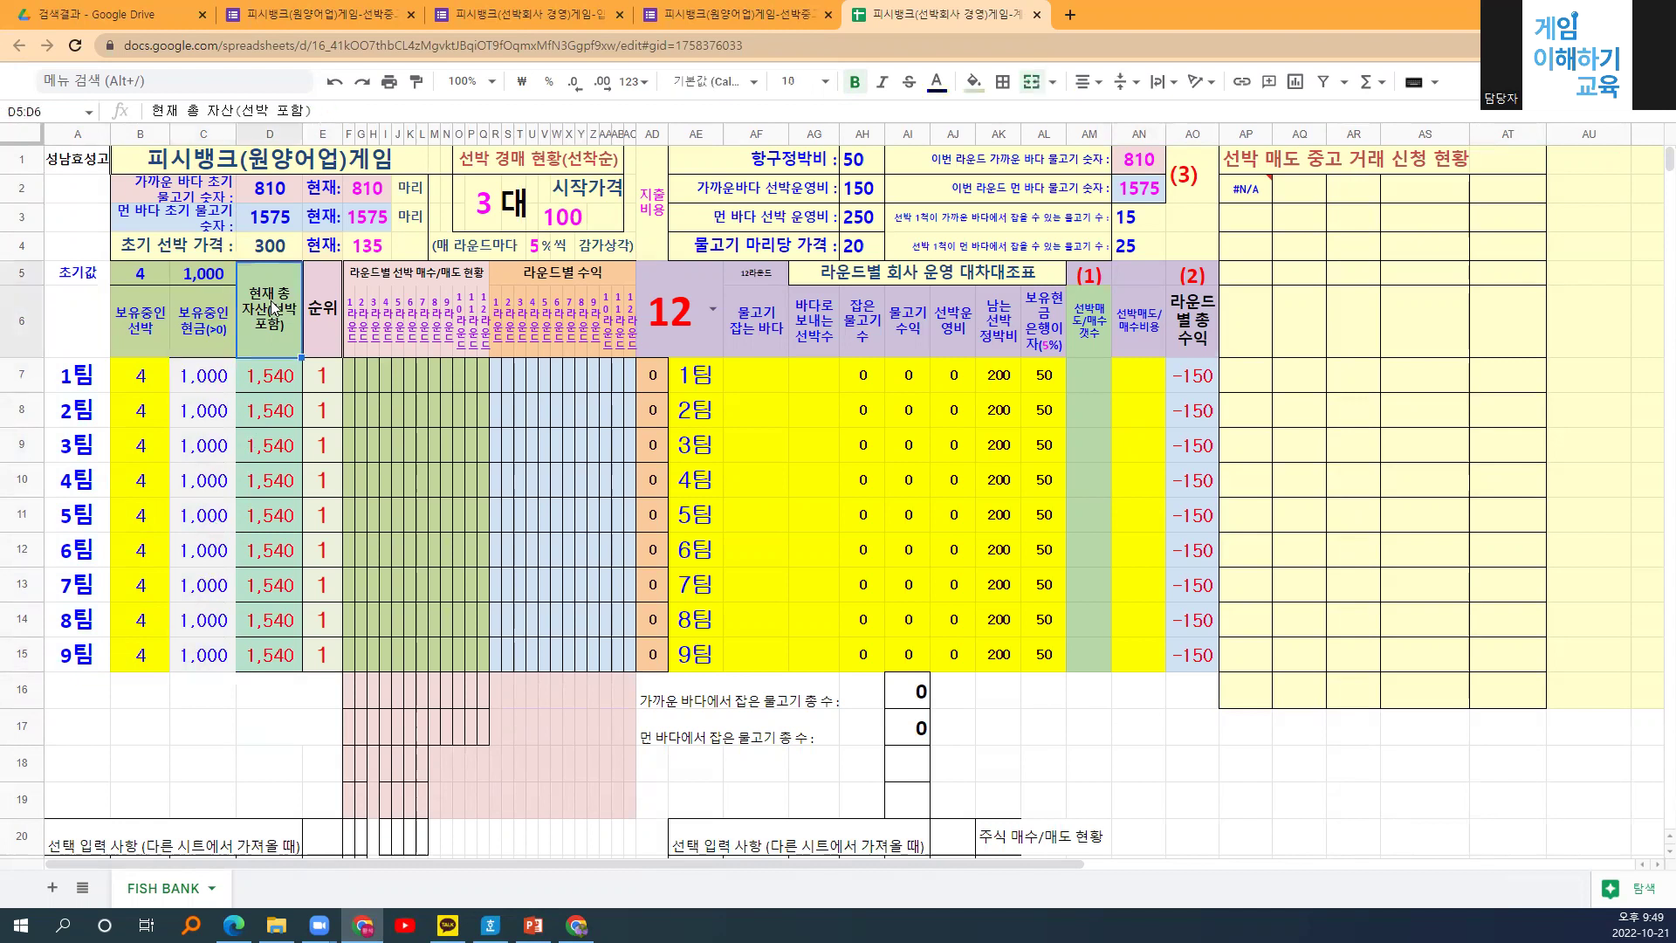
Inspect team 1's total assets, cash on hand and owned ships formulas, along with the initial cash value.
click(265, 384)
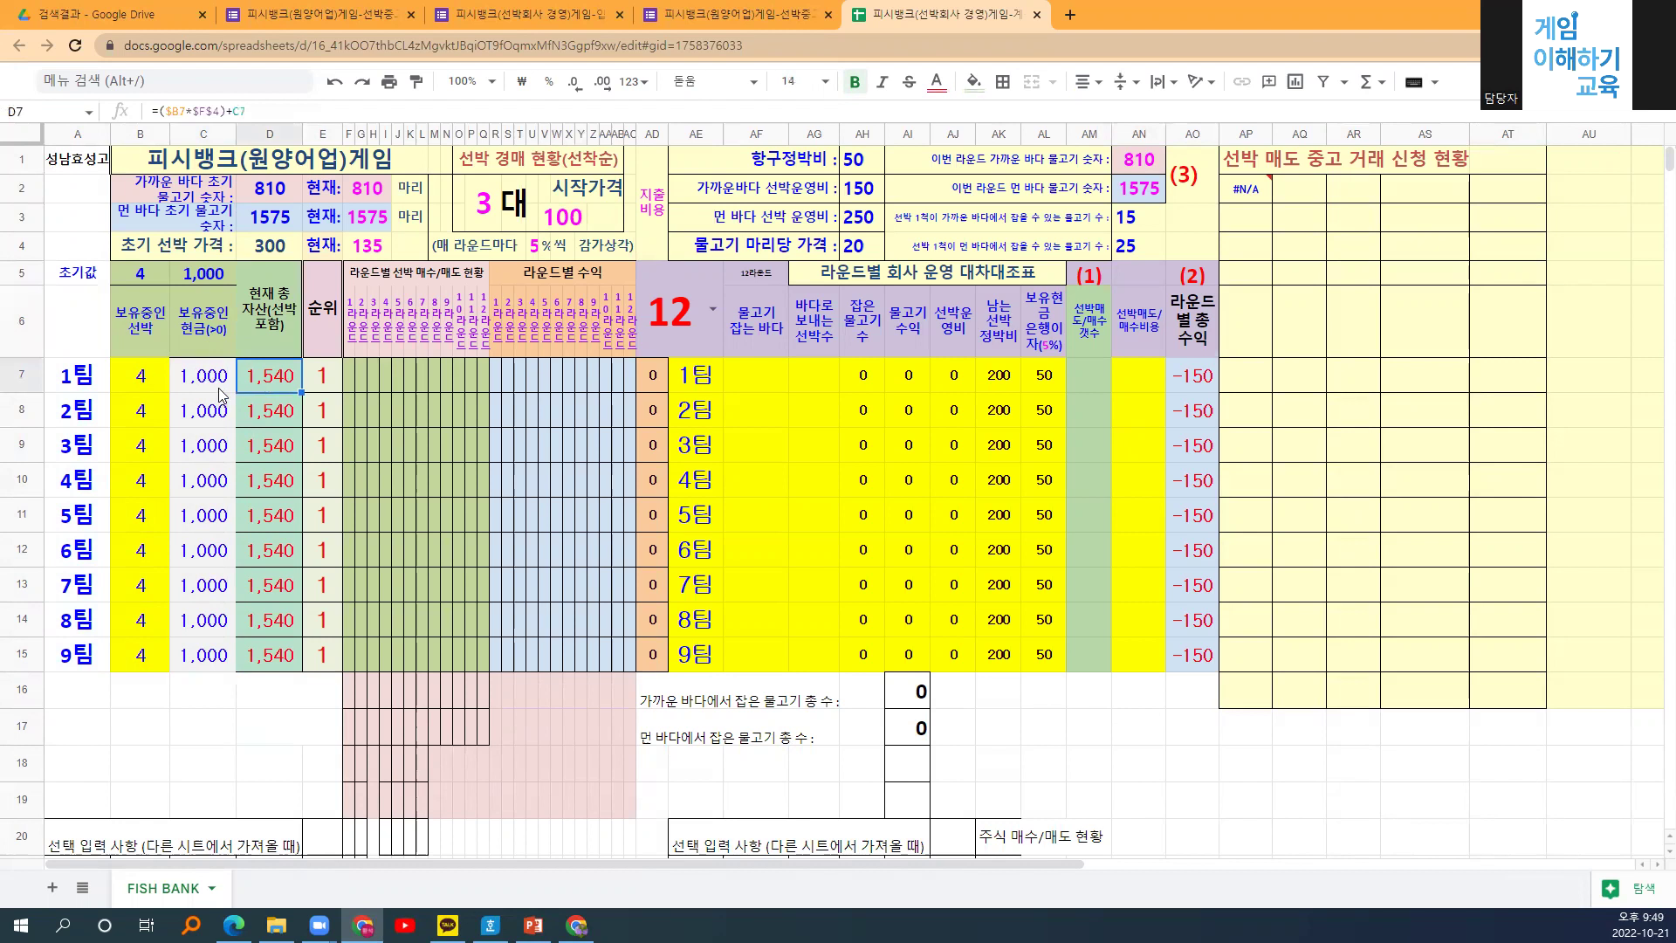
click(220, 388)
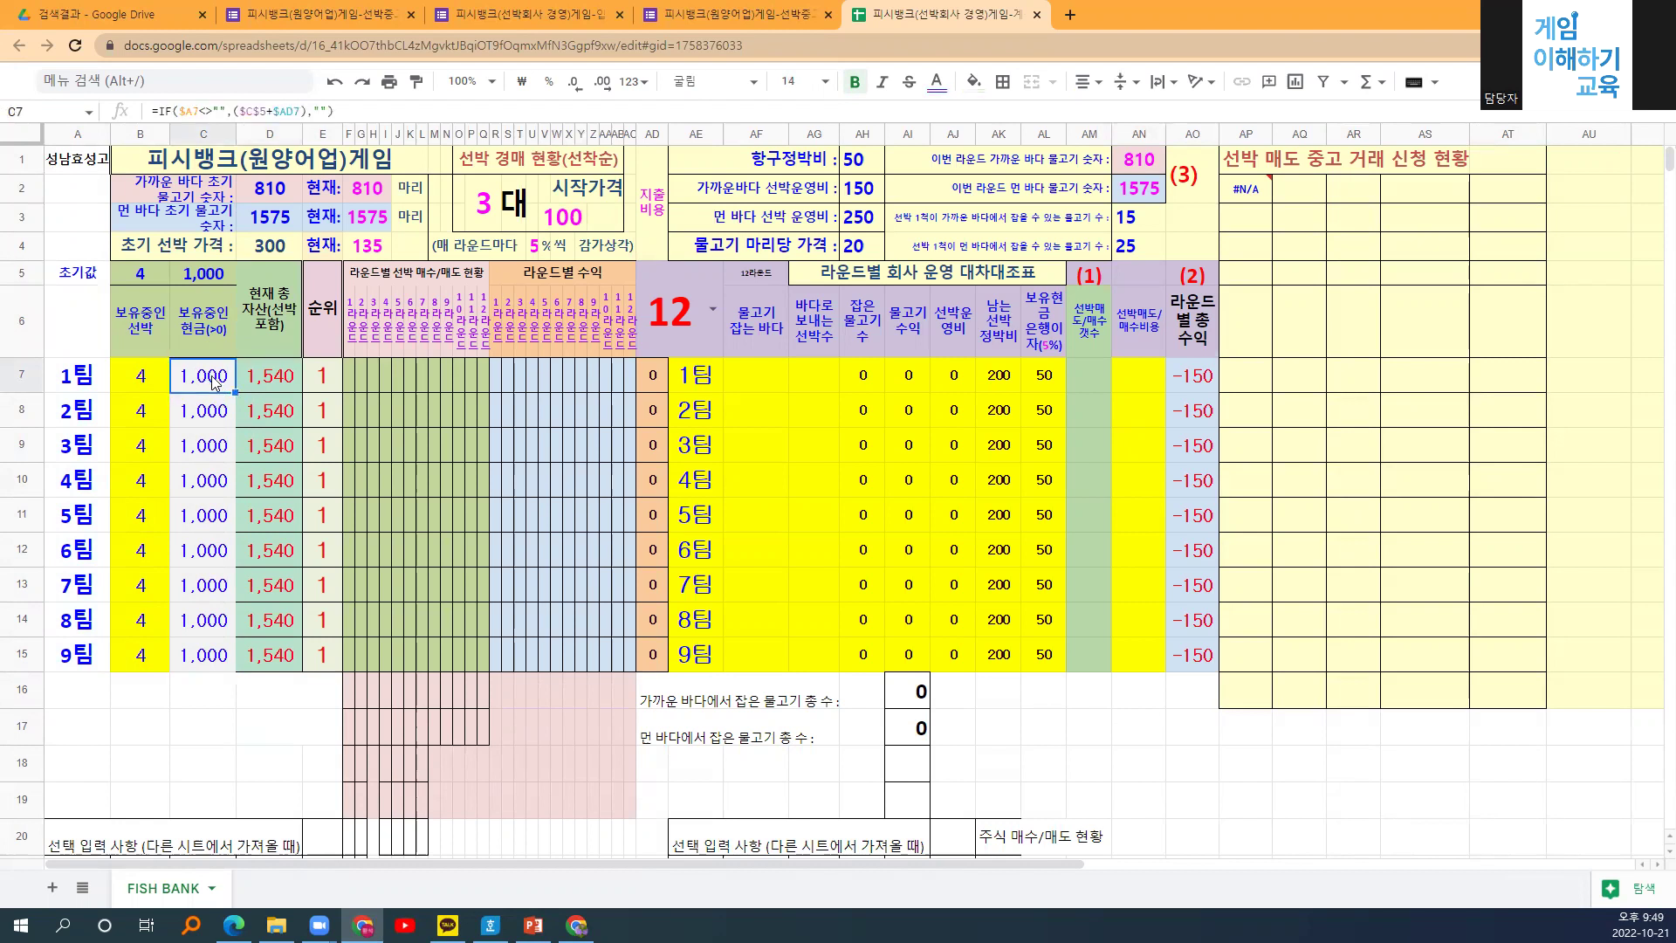
key(Right)
click(150, 379)
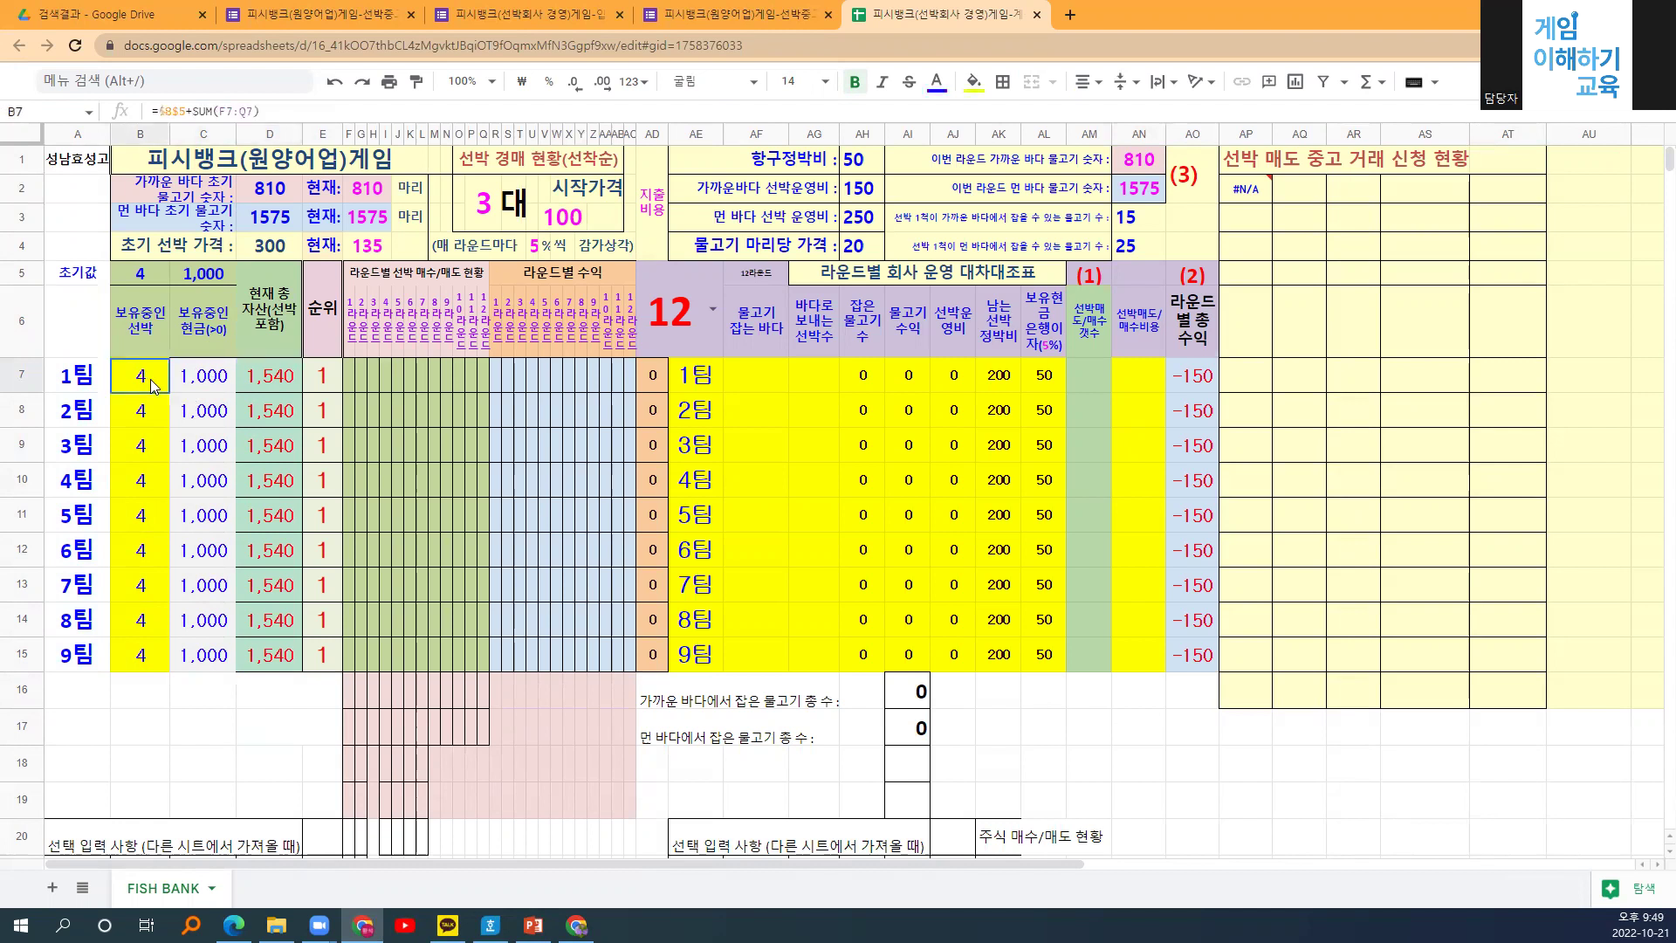
click(265, 383)
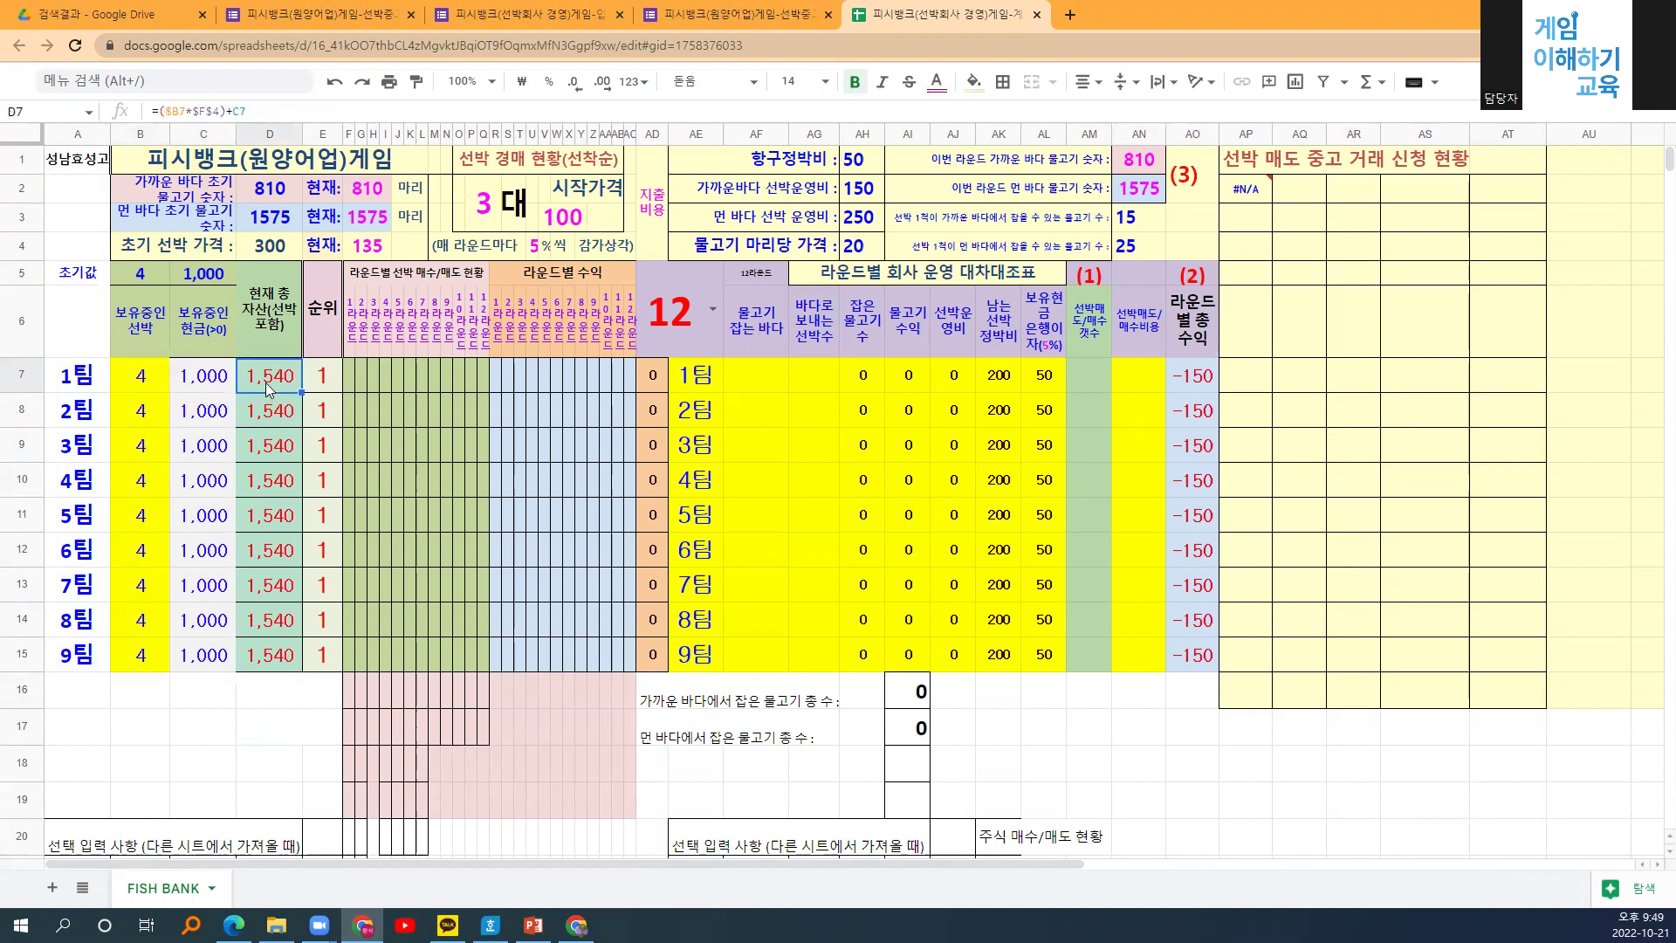
click(198, 278)
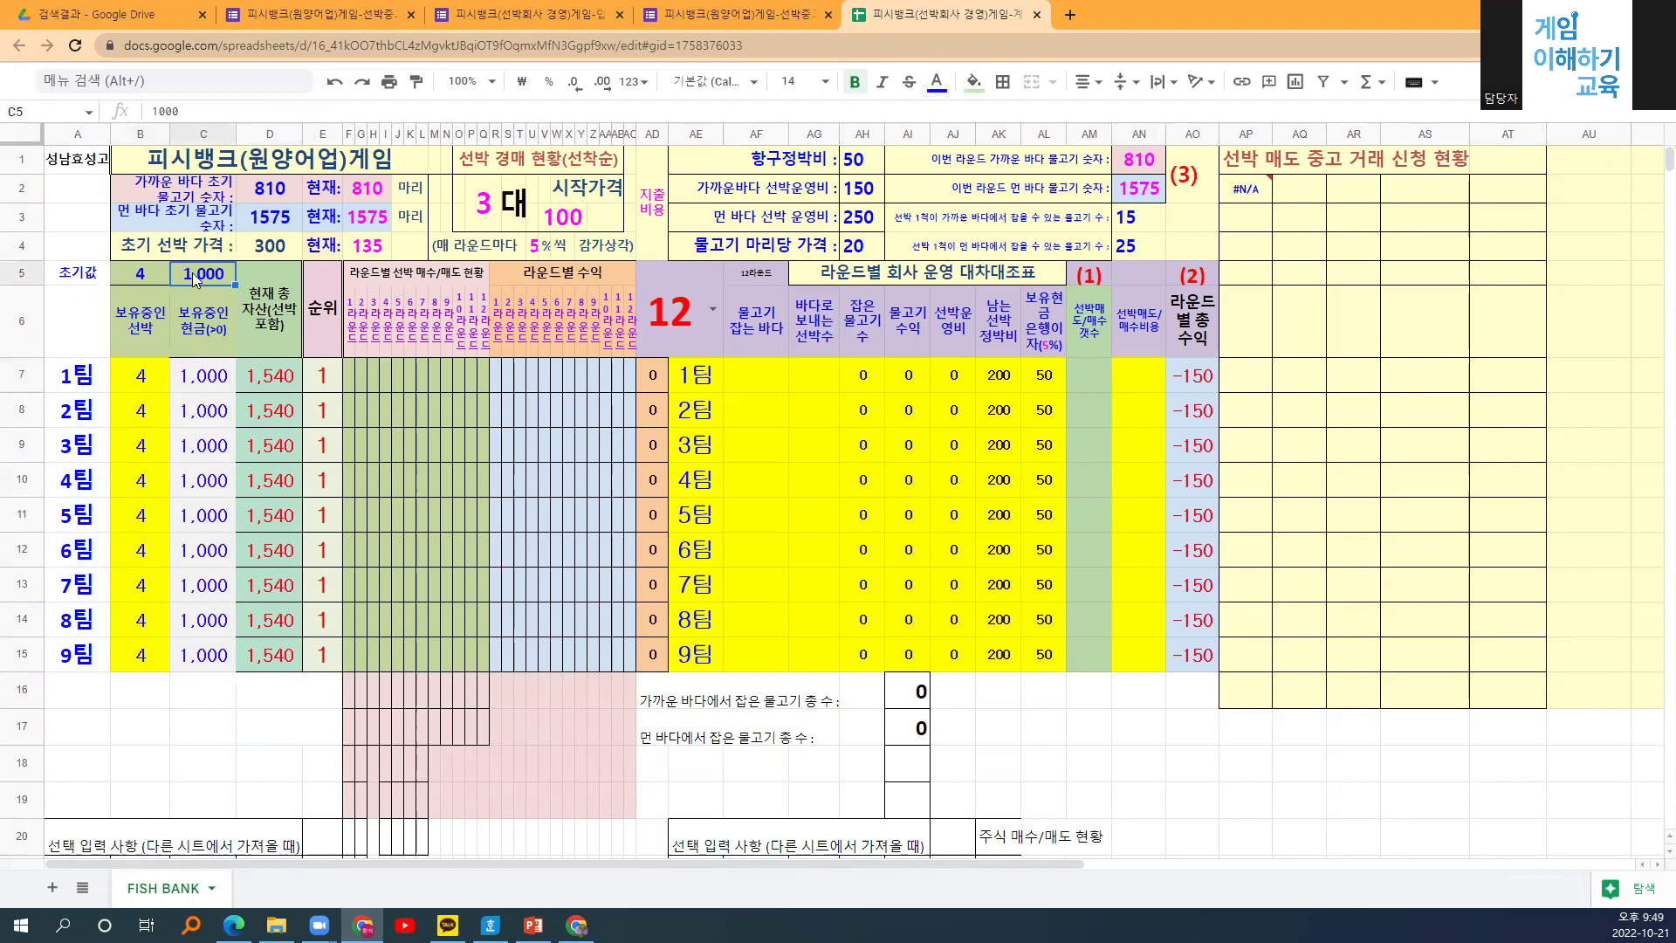
click(275, 381)
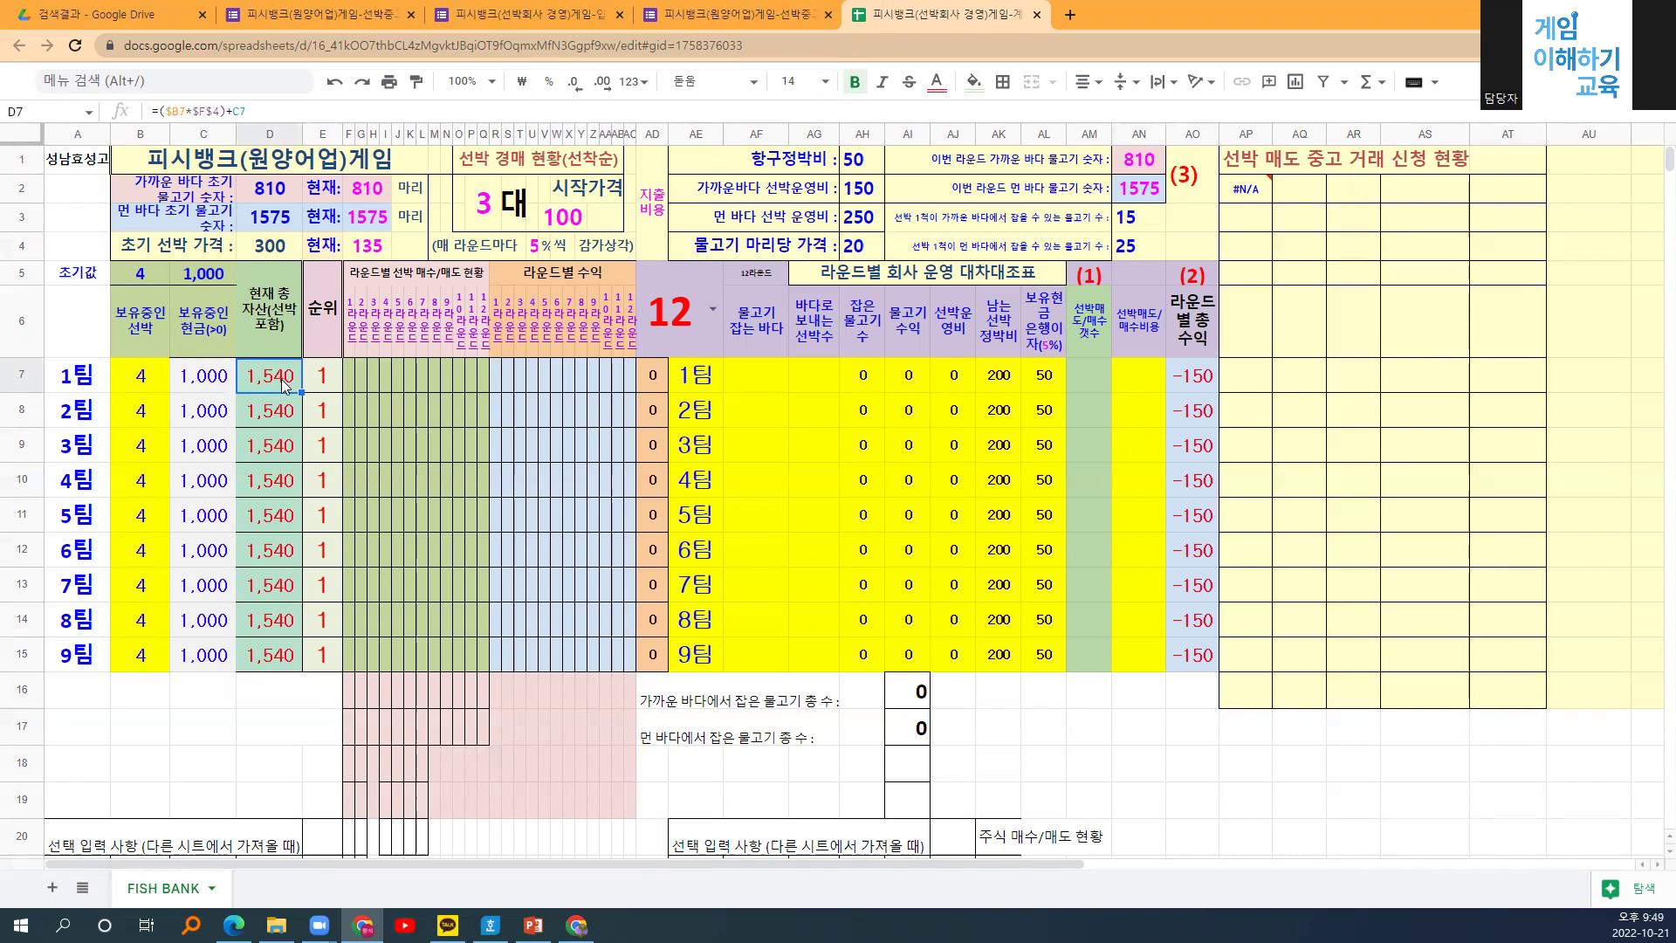
Switch the round selector to 1 and check the initial ship price and all nine teams' current total assets.
click(707, 309)
click(657, 376)
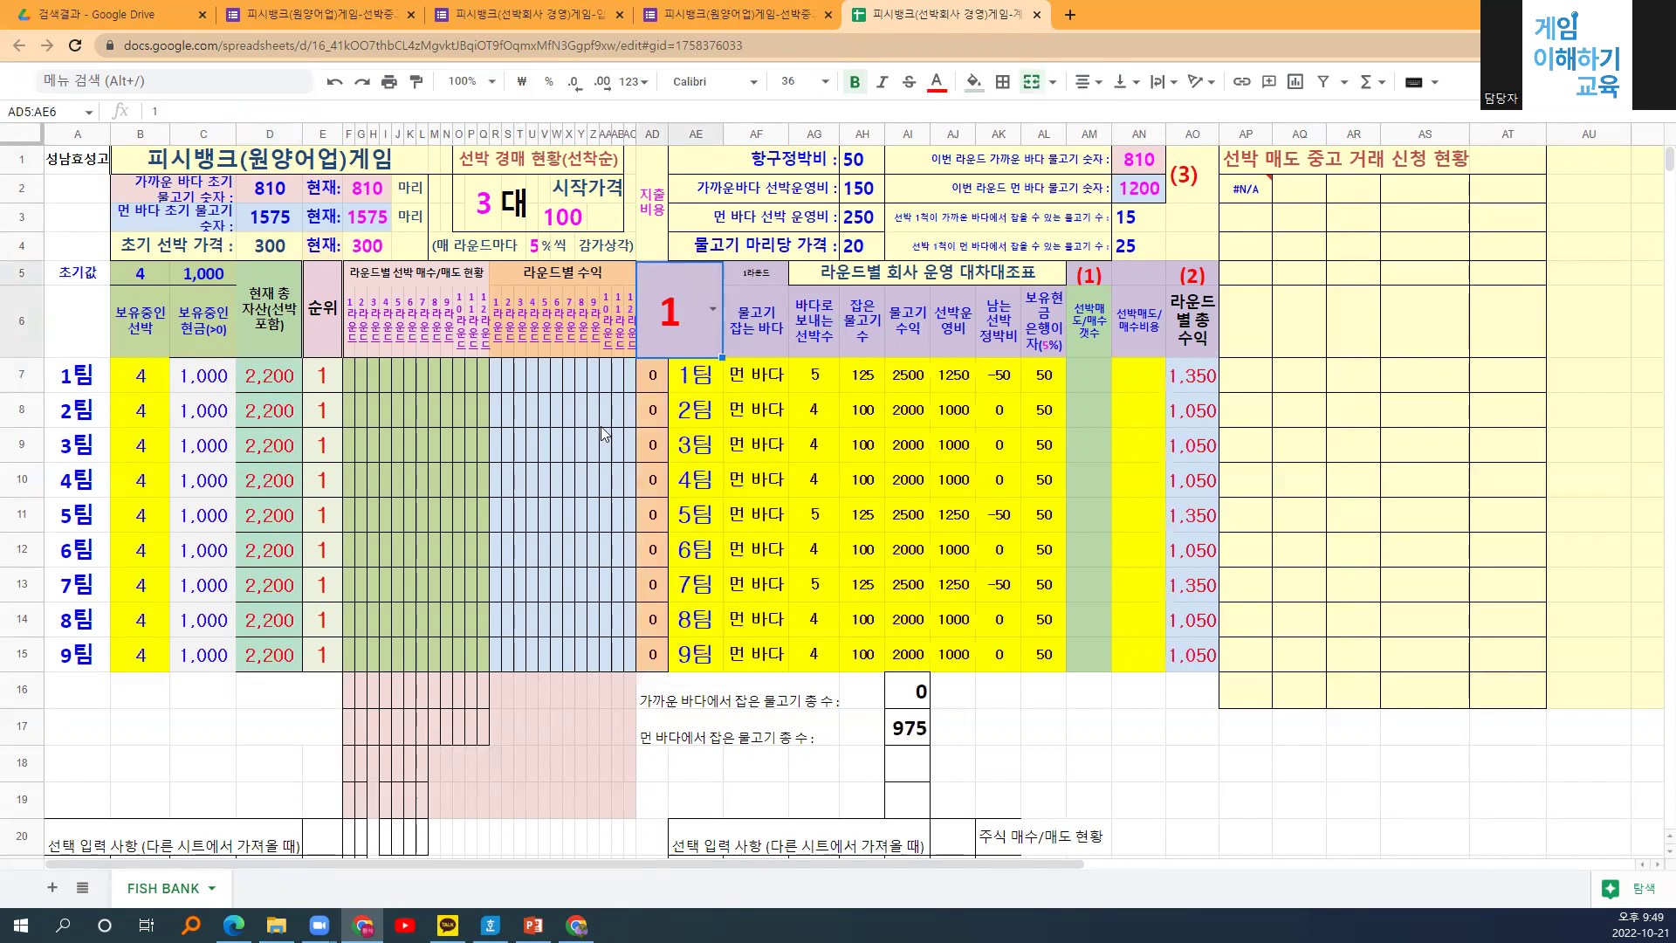
click(288, 249)
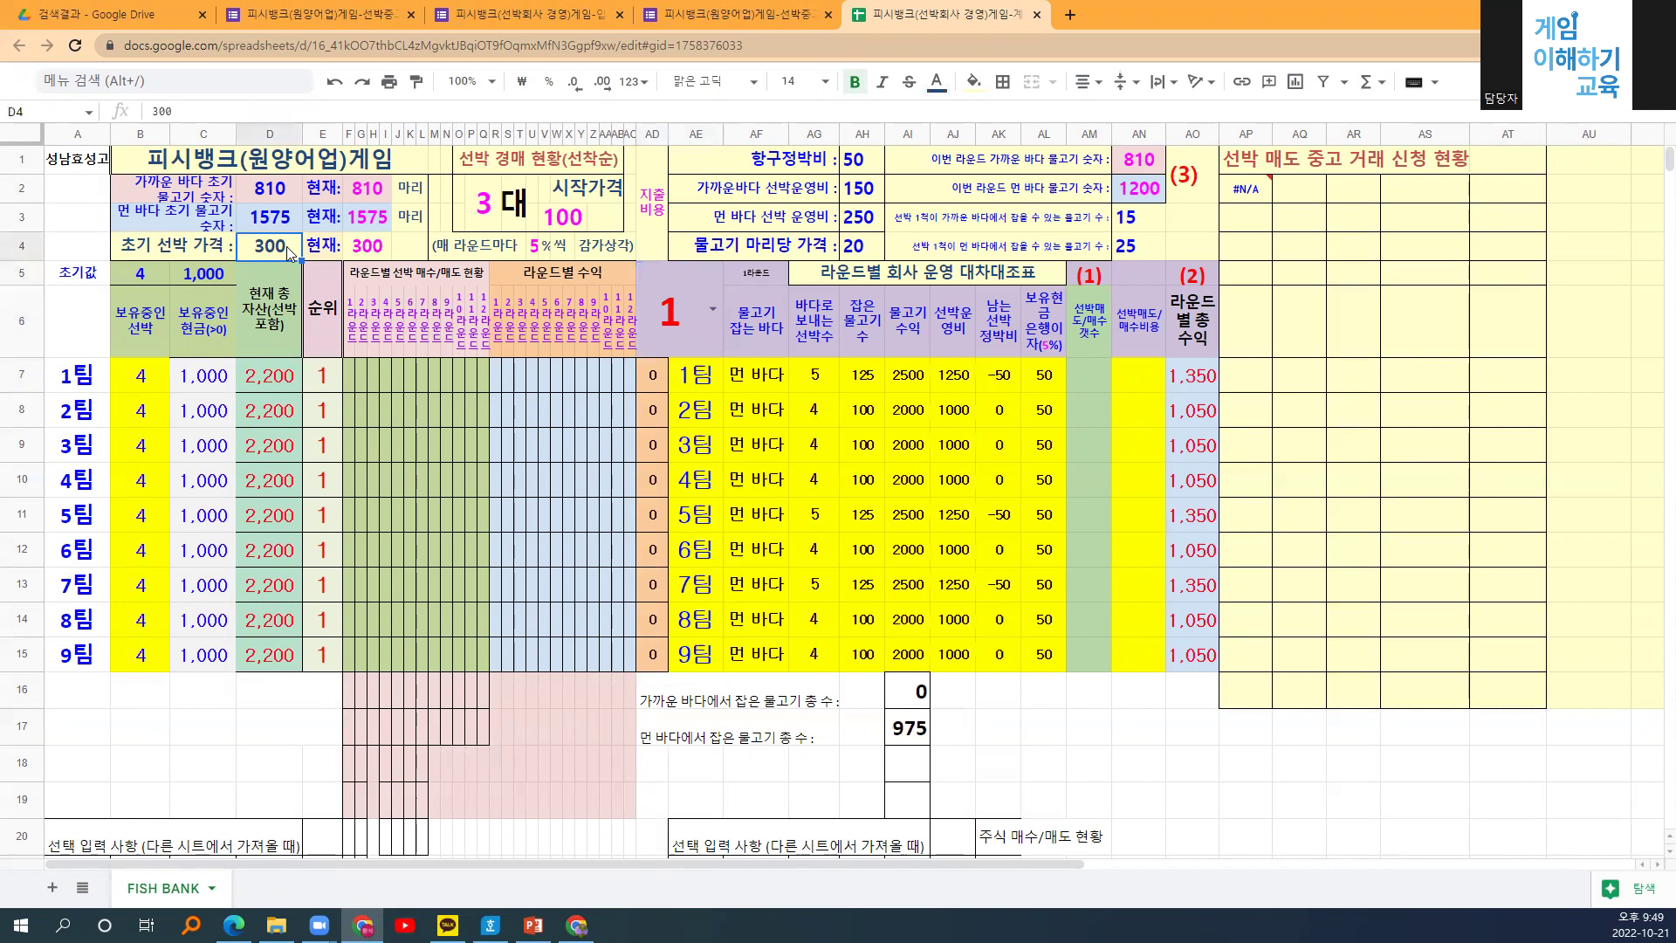
click(280, 385)
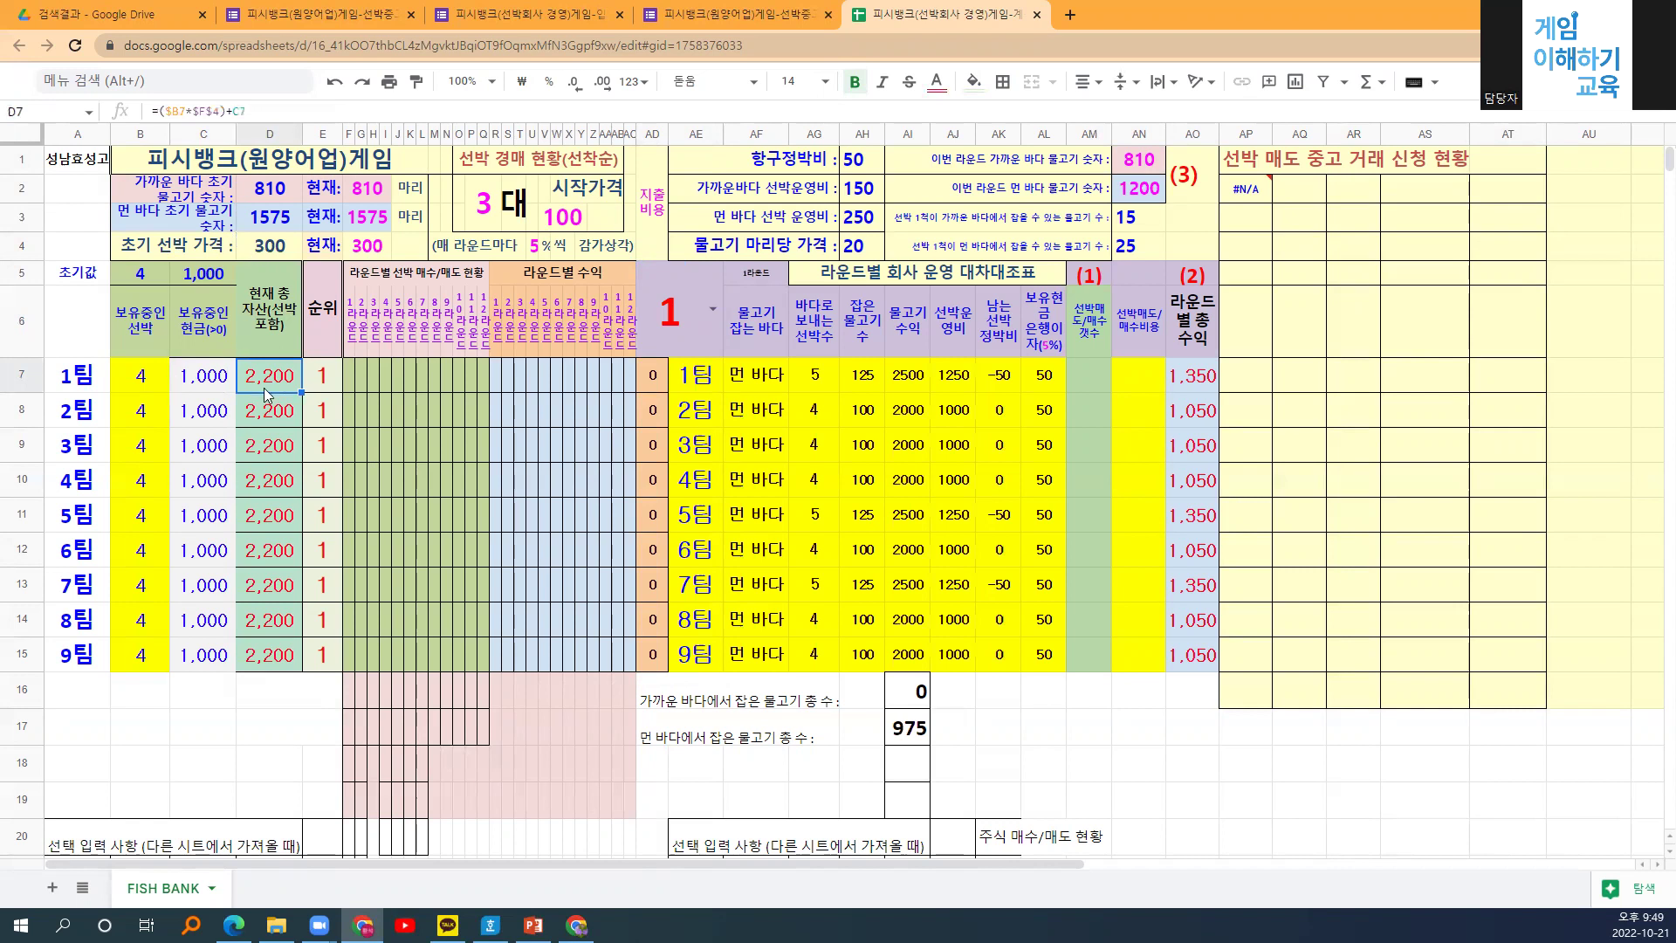
drag(269, 386, 252, 664)
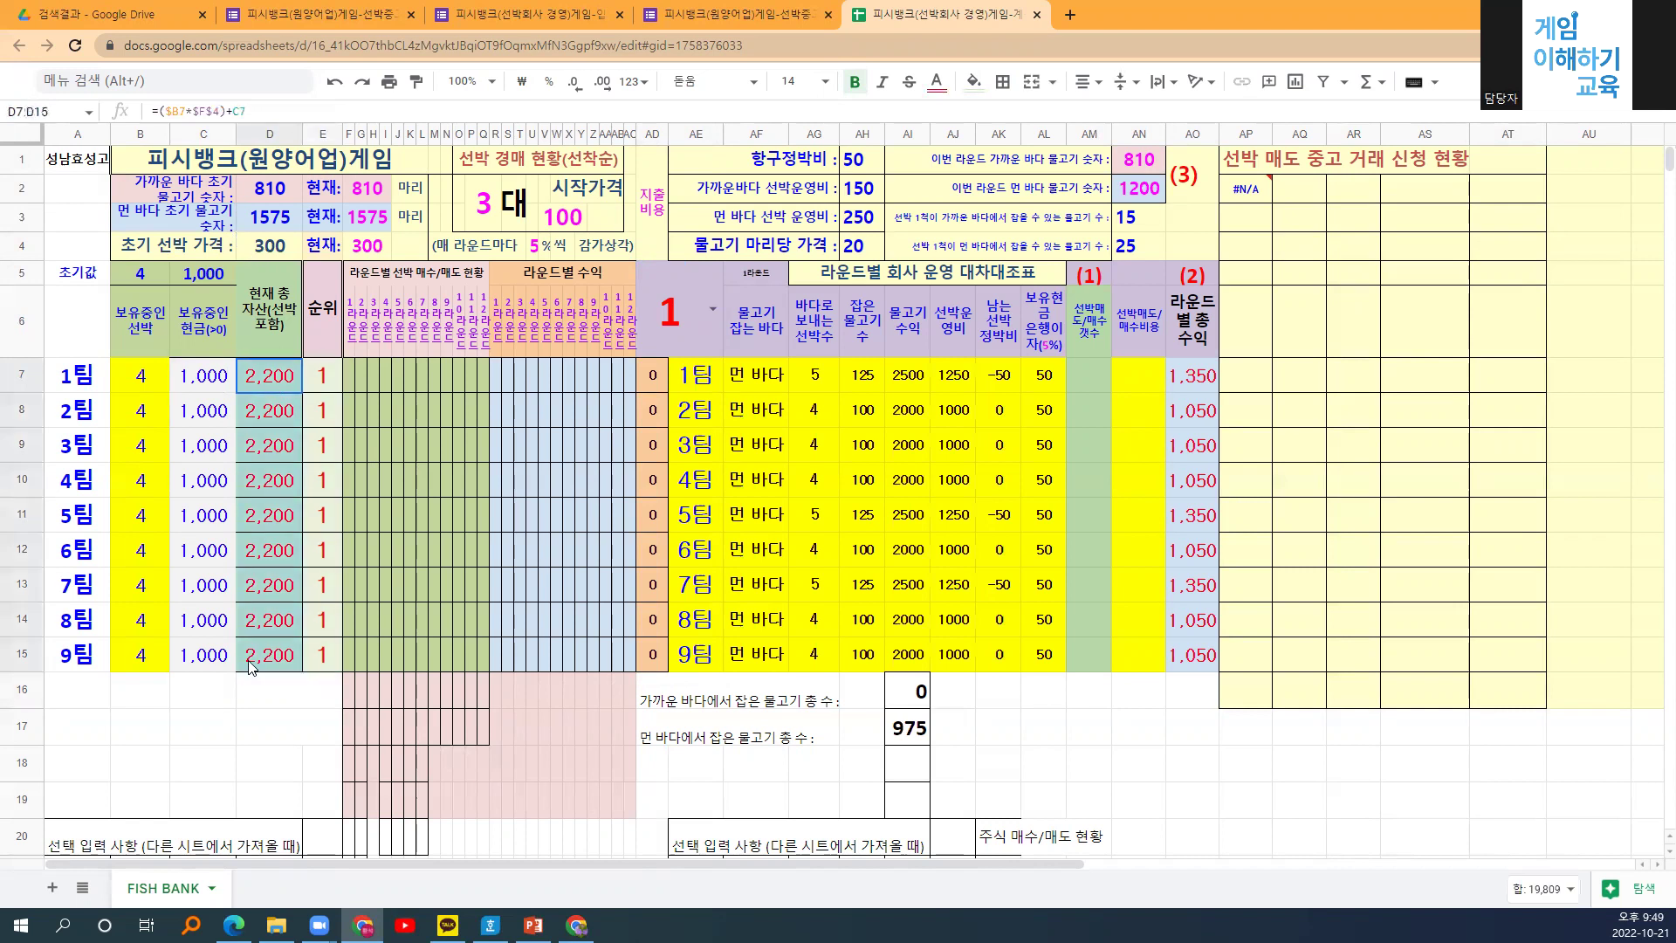
click(265, 660)
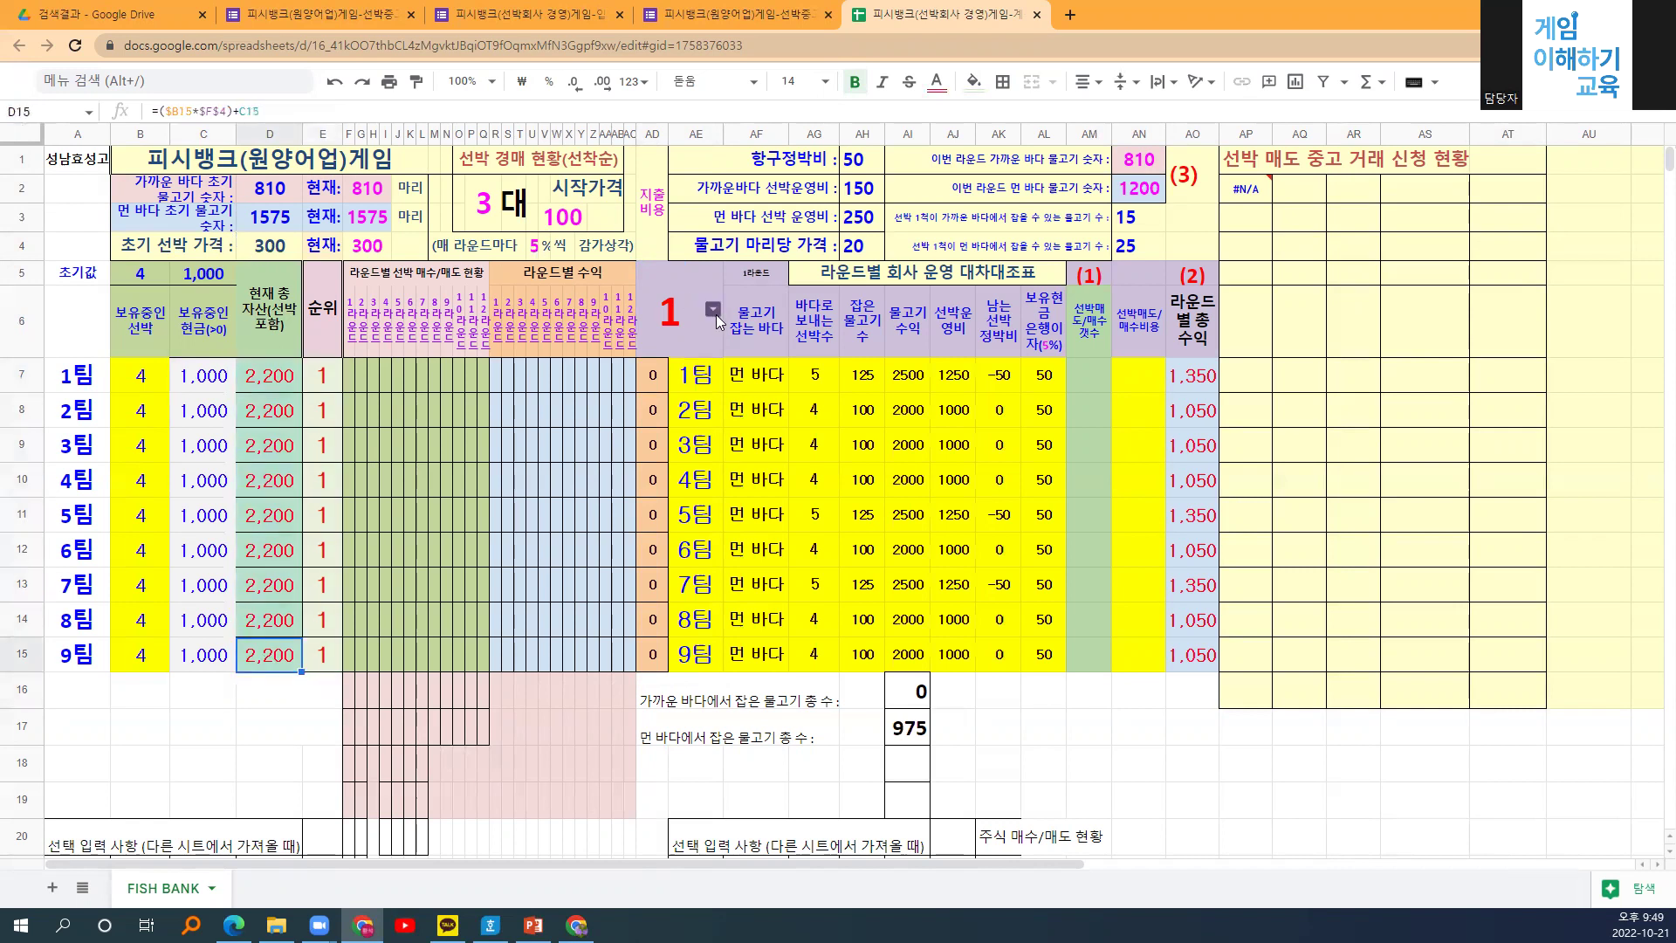
Switch the round selector to 2 and compare the initial ship price with the current ship price and its formula.
click(714, 310)
click(665, 397)
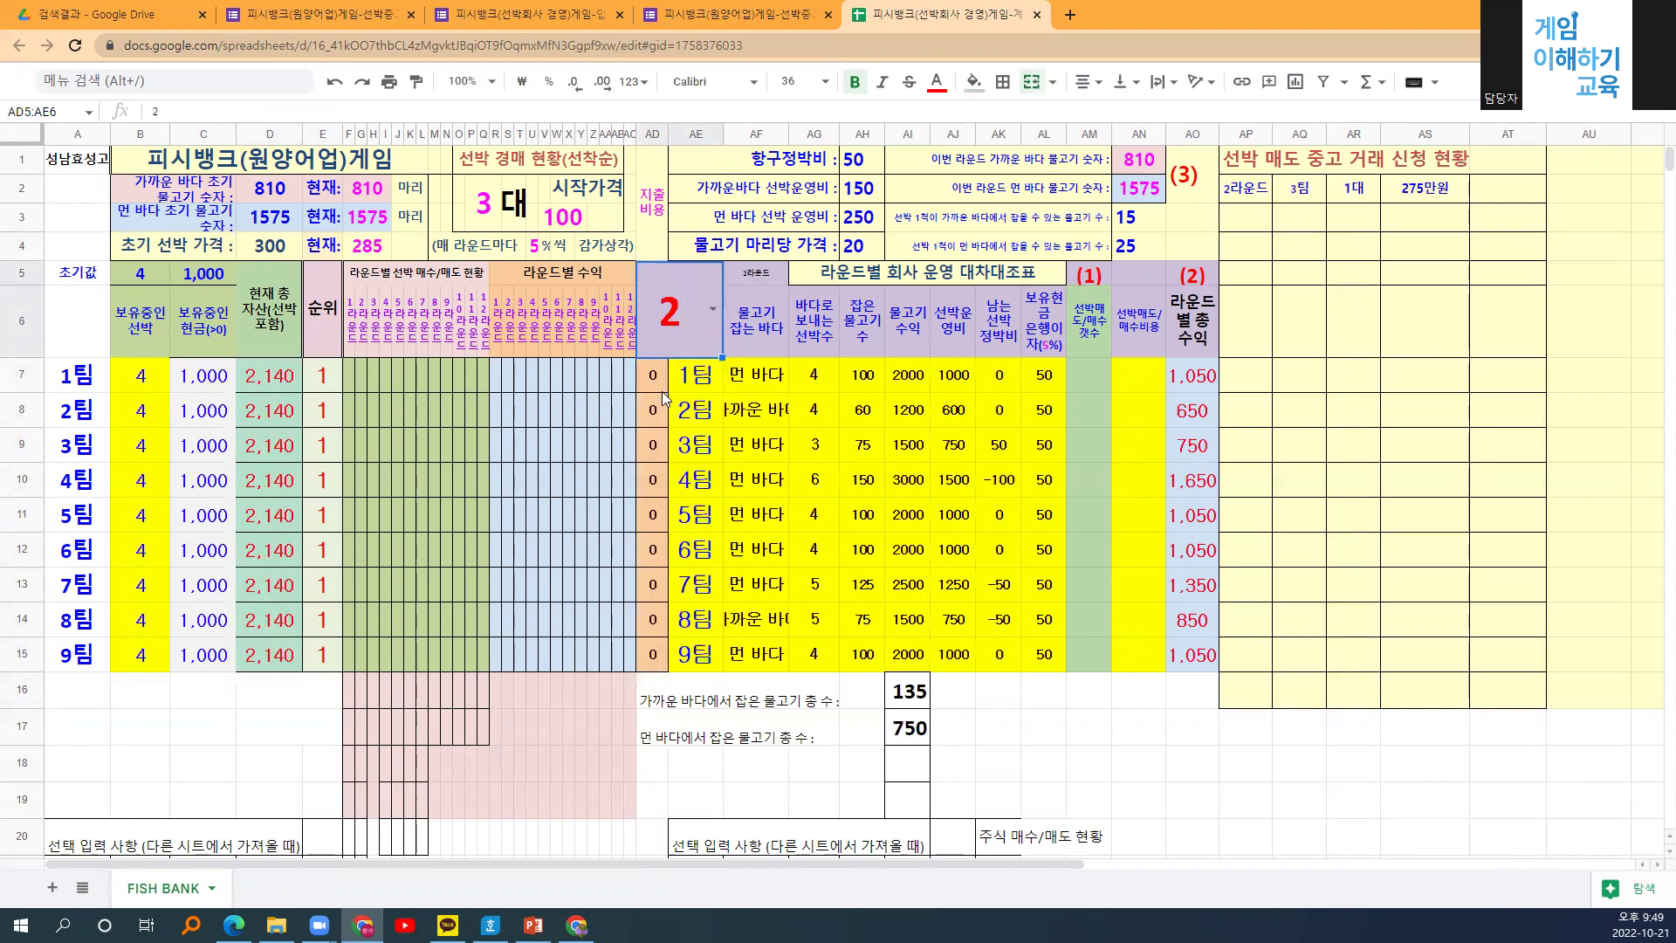
click(268, 252)
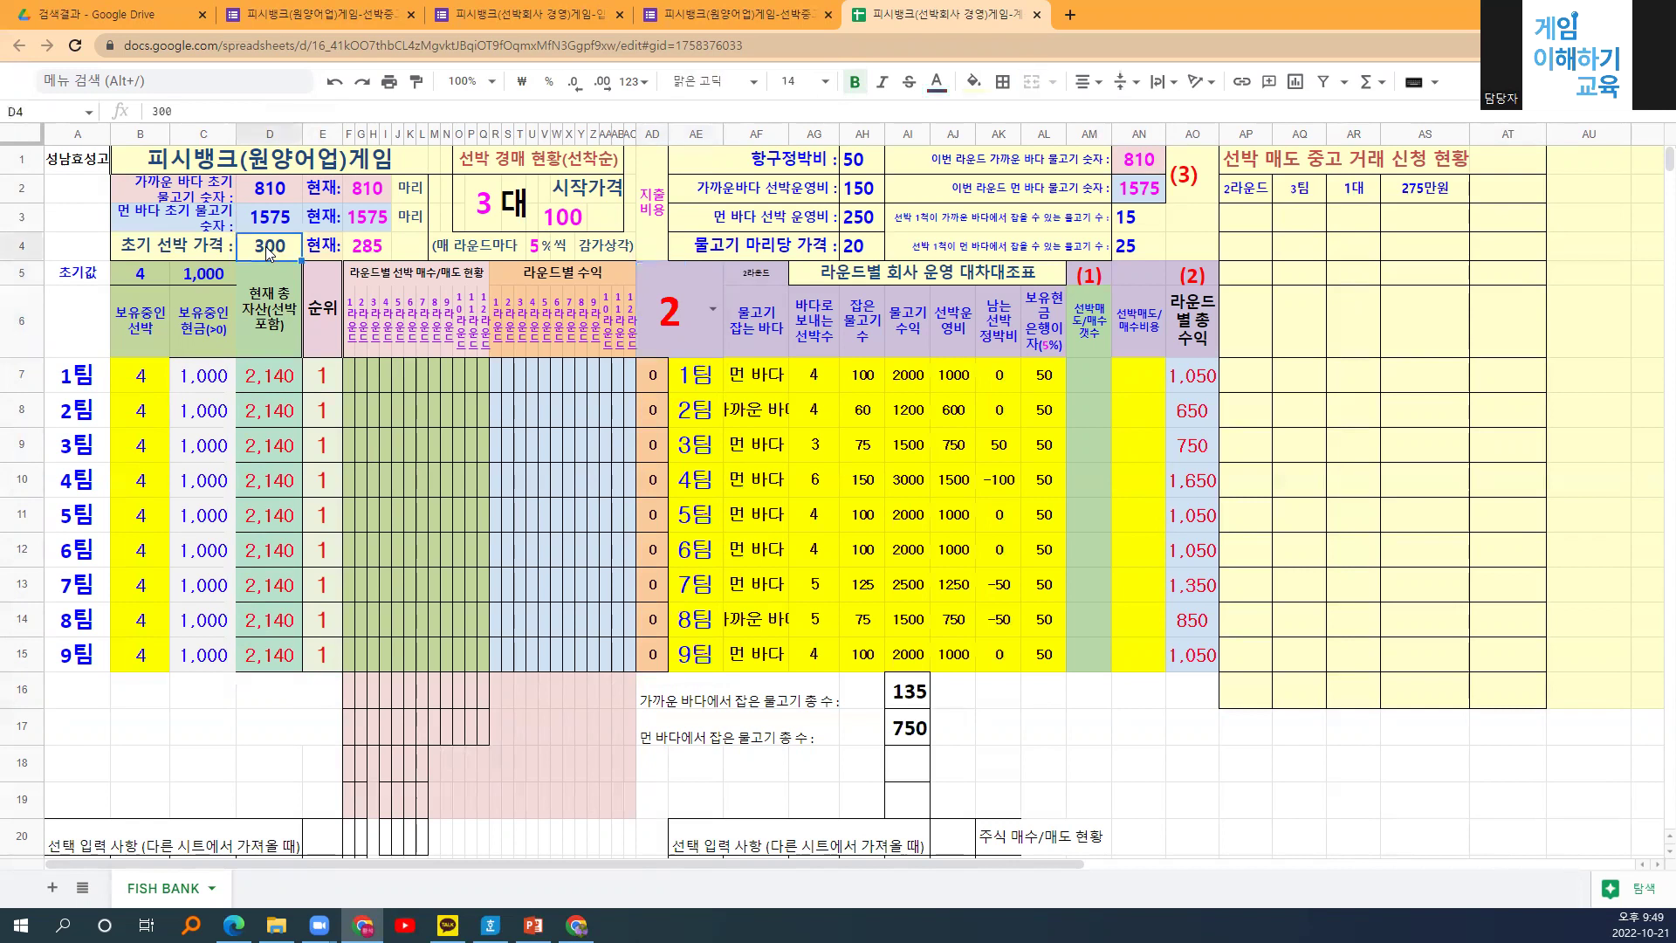
click(317, 255)
click(379, 255)
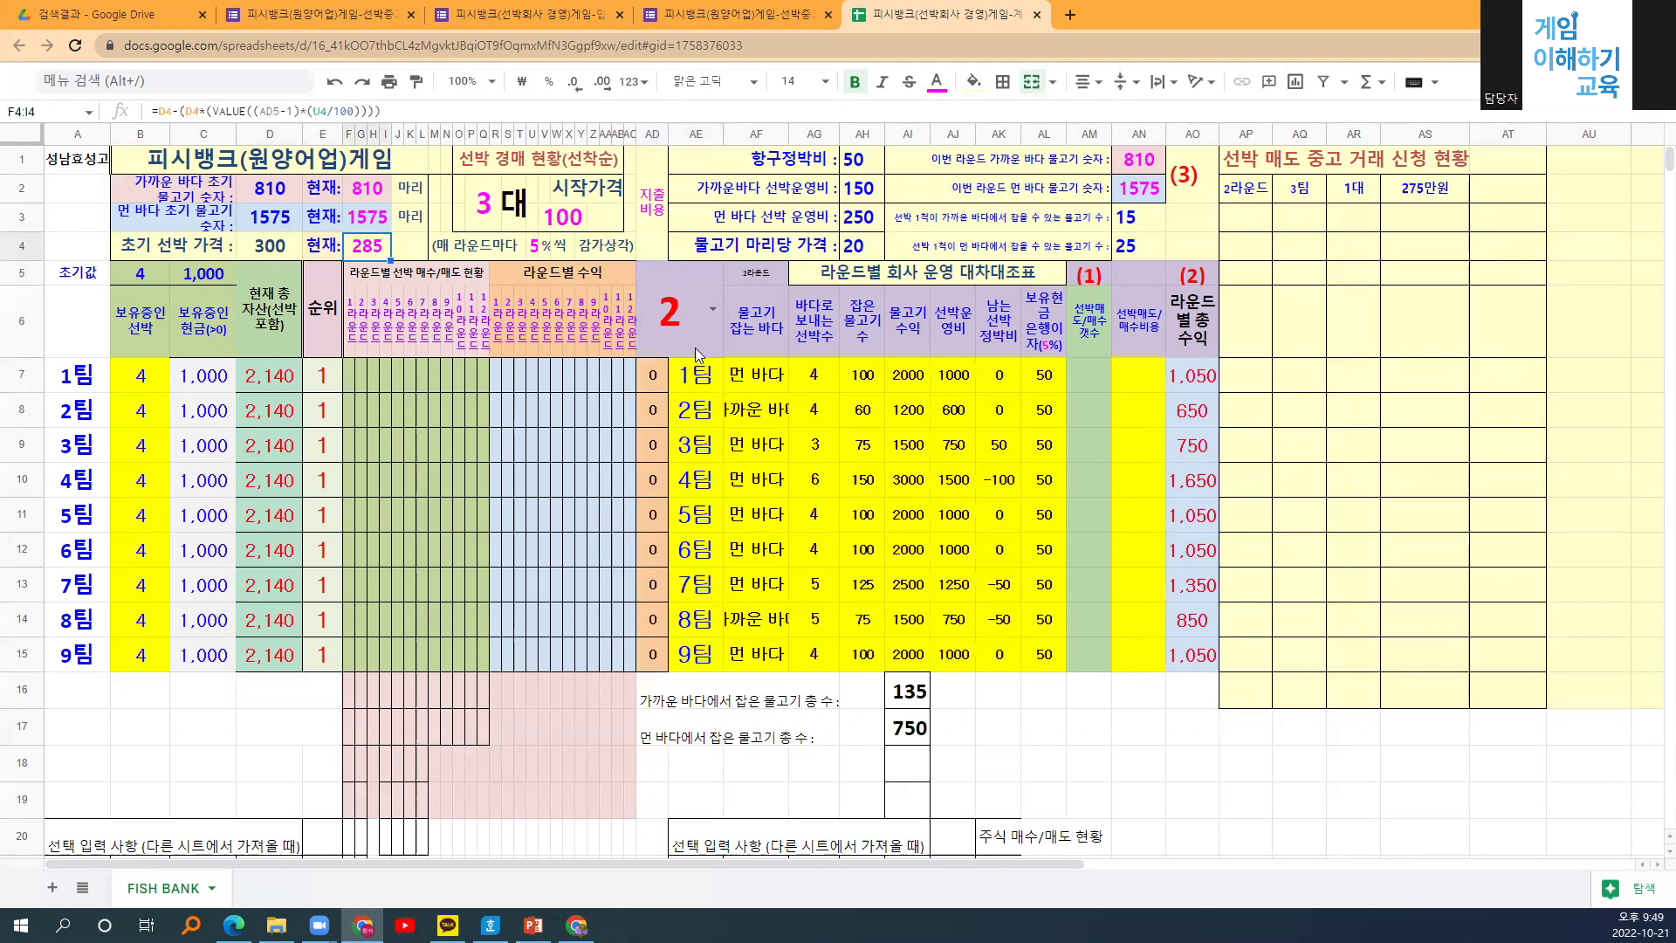
Switch the round selector to 3 and examine the current ship price formula and the teams' total assets column.
click(713, 311)
click(667, 419)
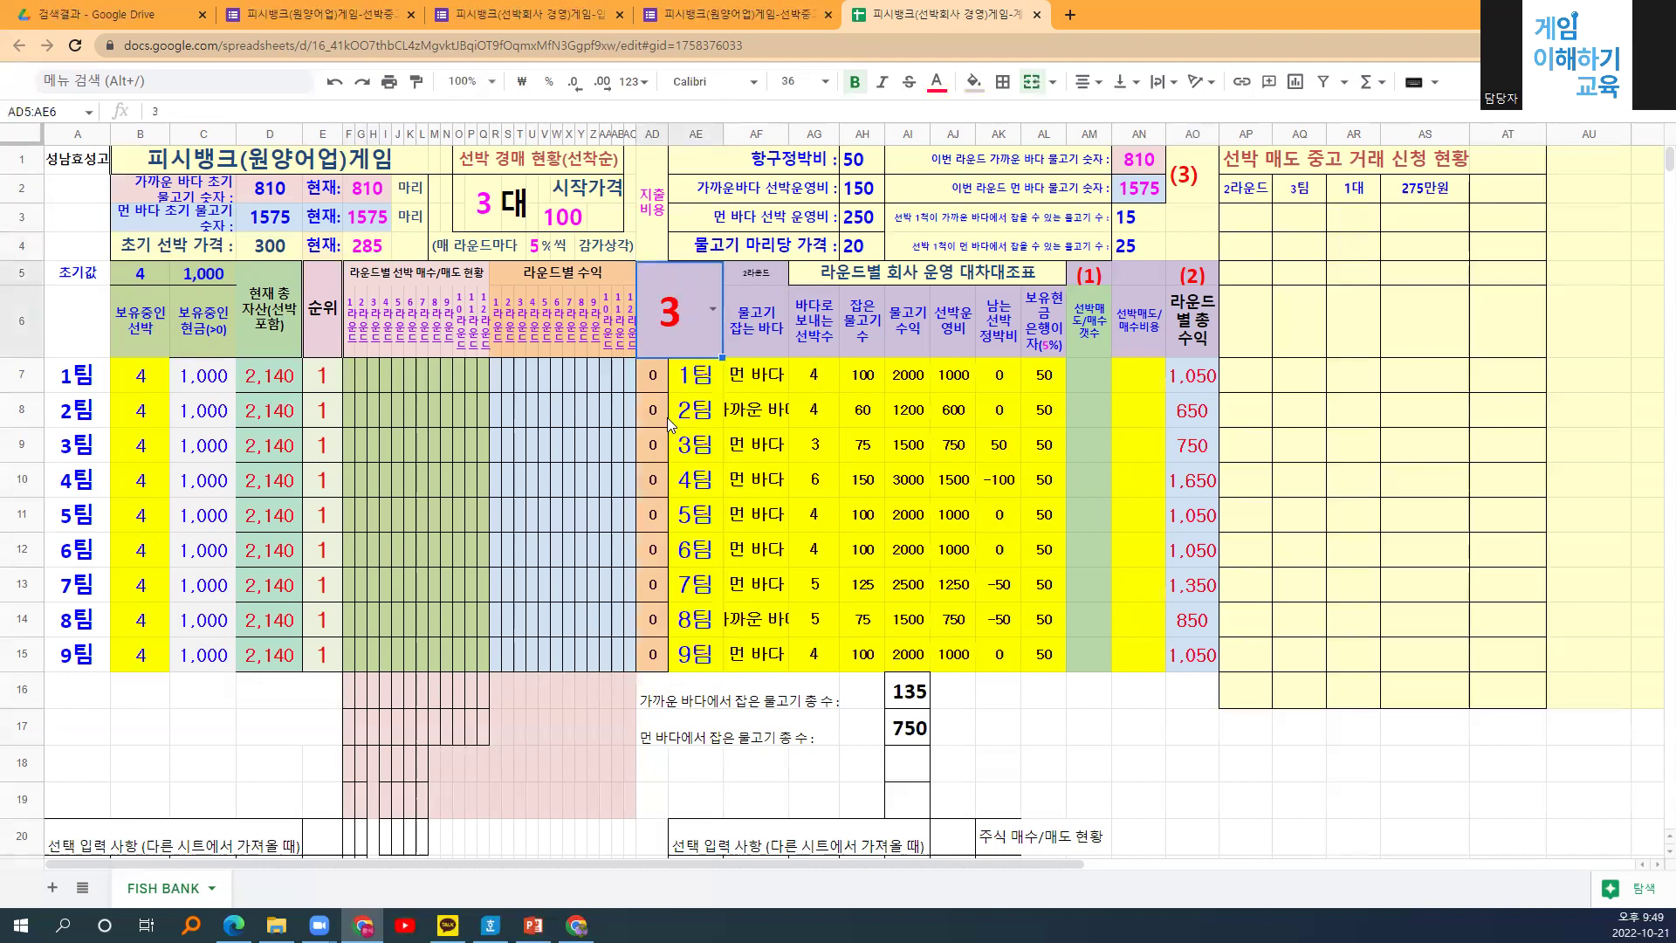
click(384, 255)
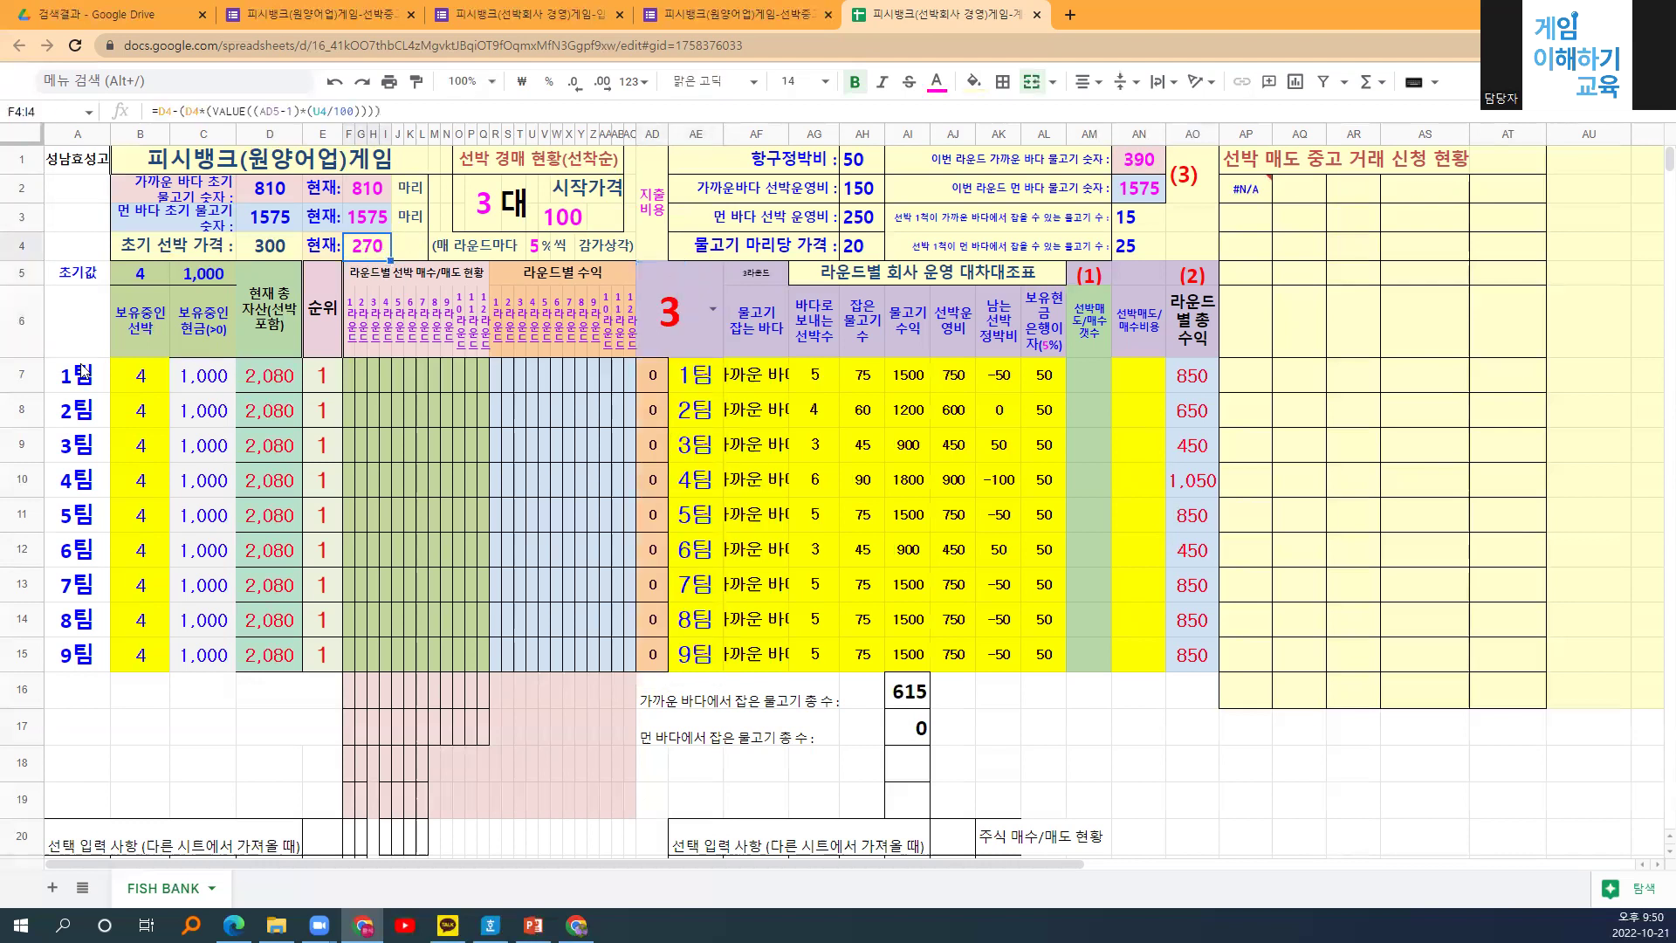
drag(271, 386, 287, 653)
click(284, 648)
click(268, 380)
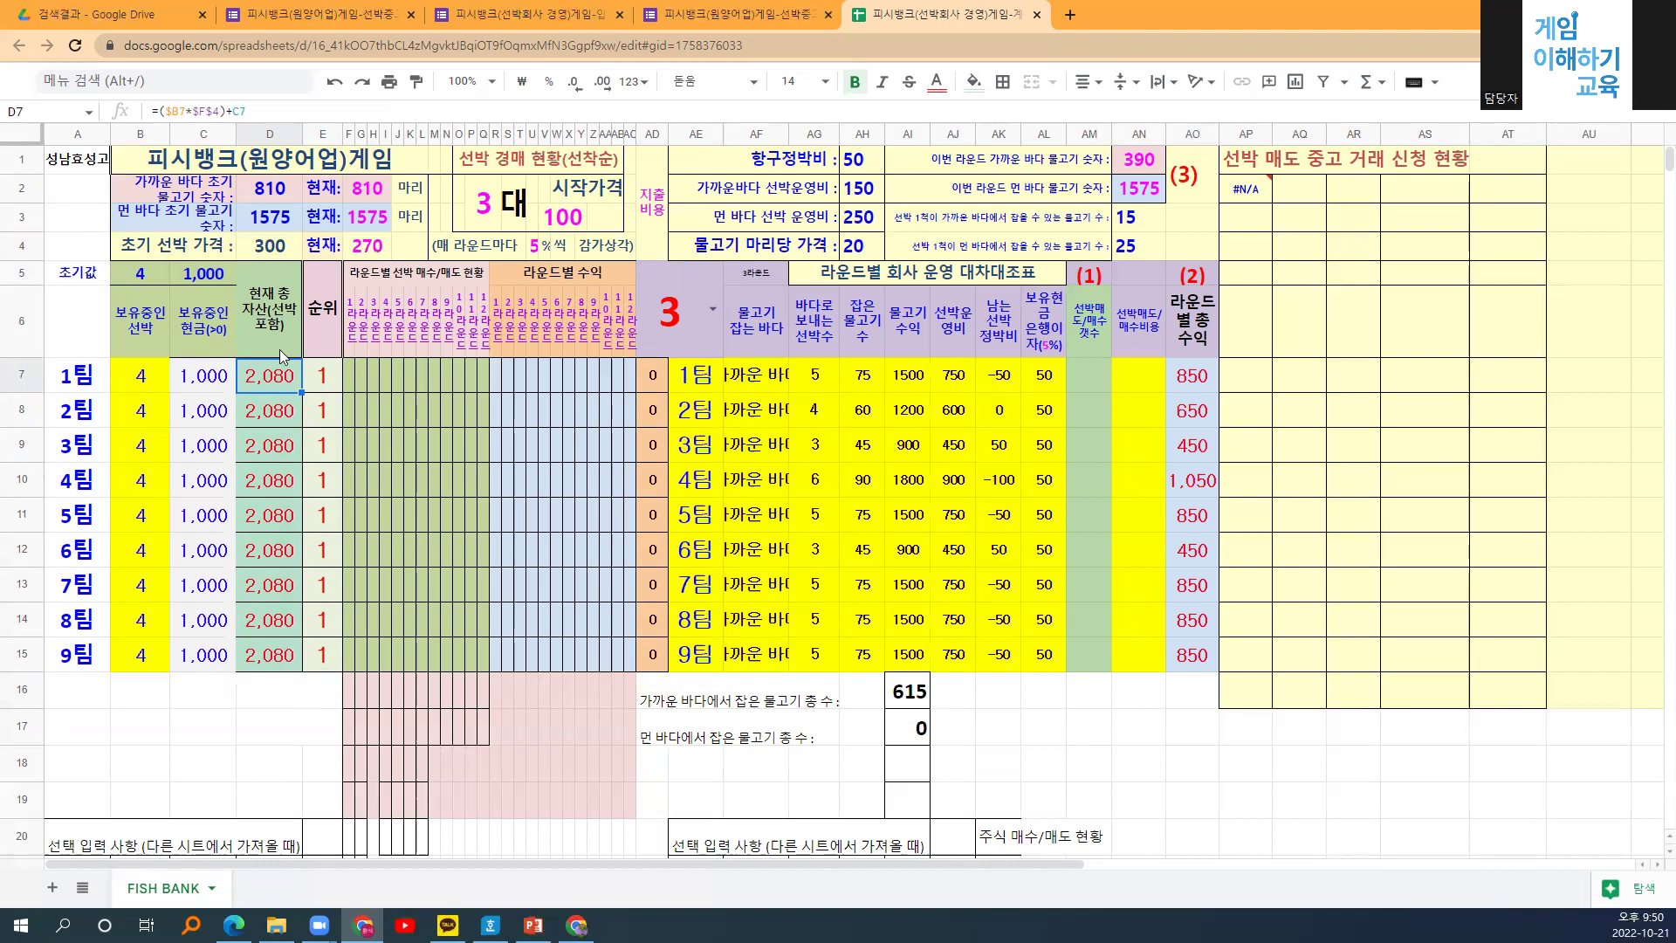
Return the round selector to 12 and highlight the balance sheet from the round selector through the round total profit column for all teams.
click(709, 314)
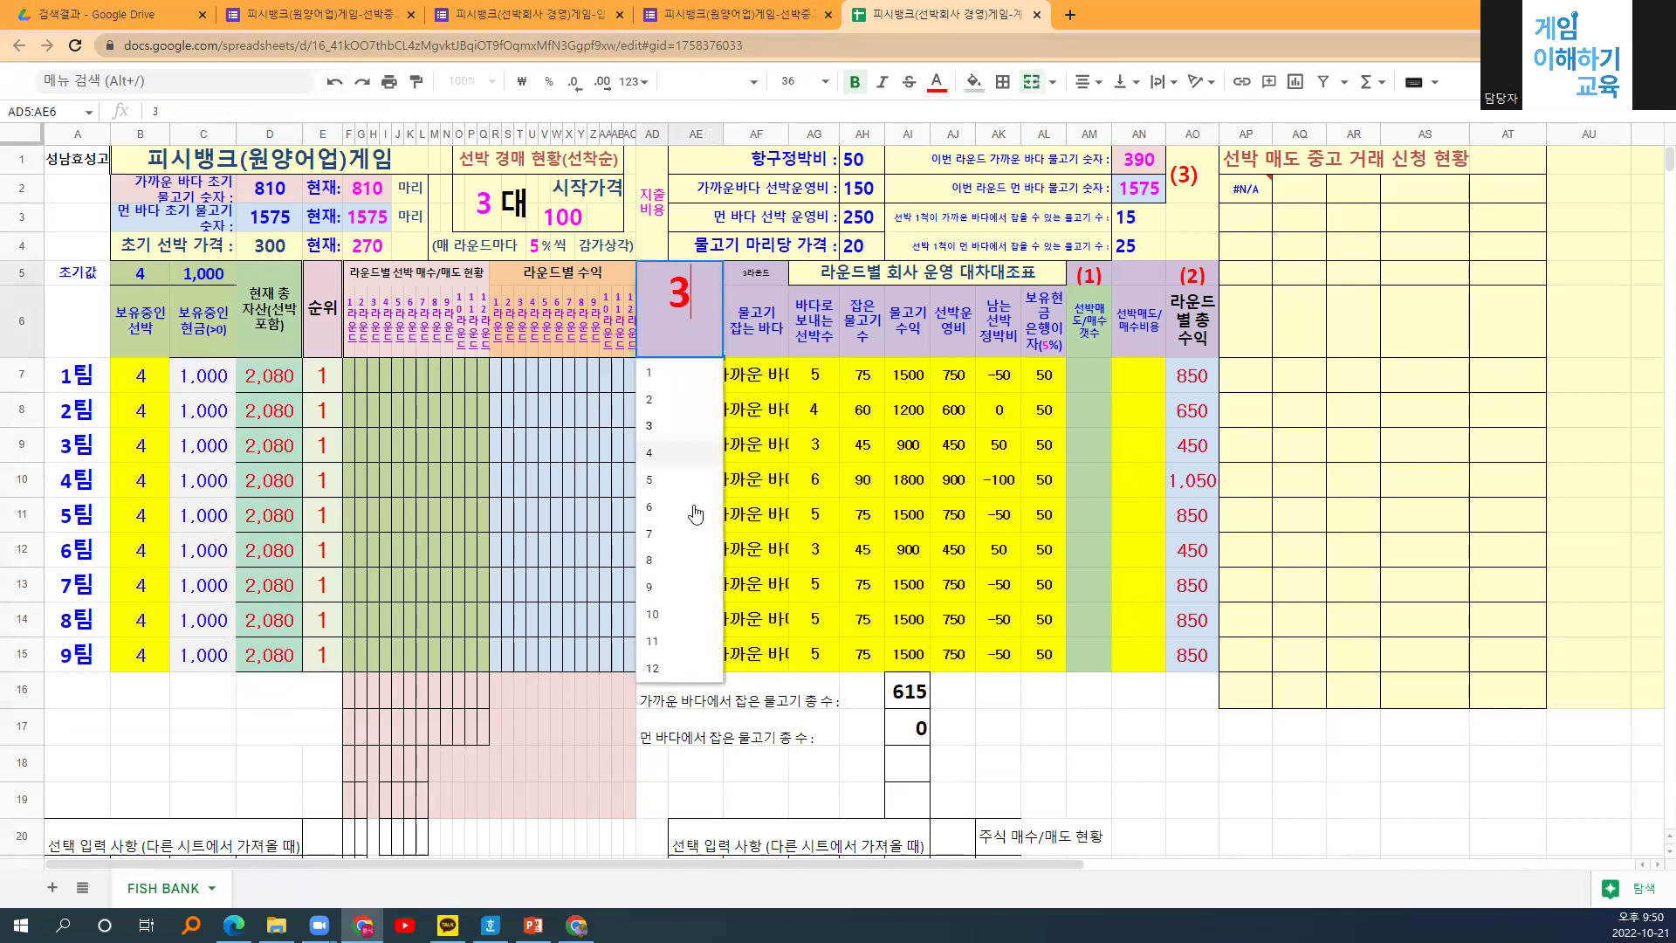
click(664, 668)
click(786, 421)
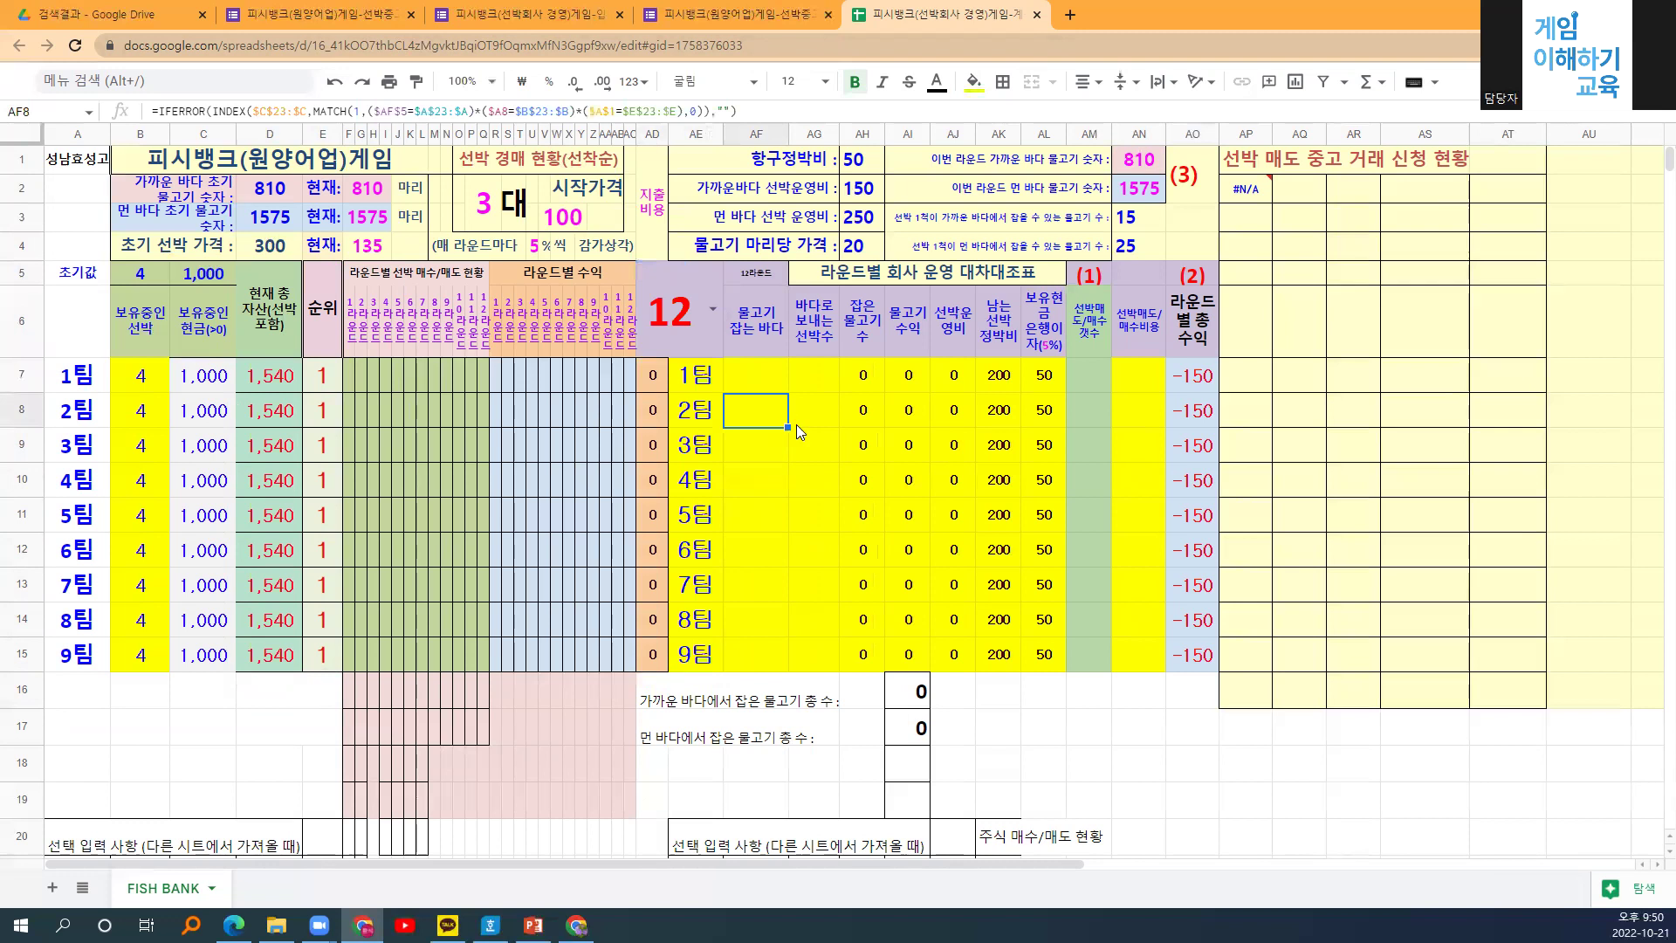
click(409, 375)
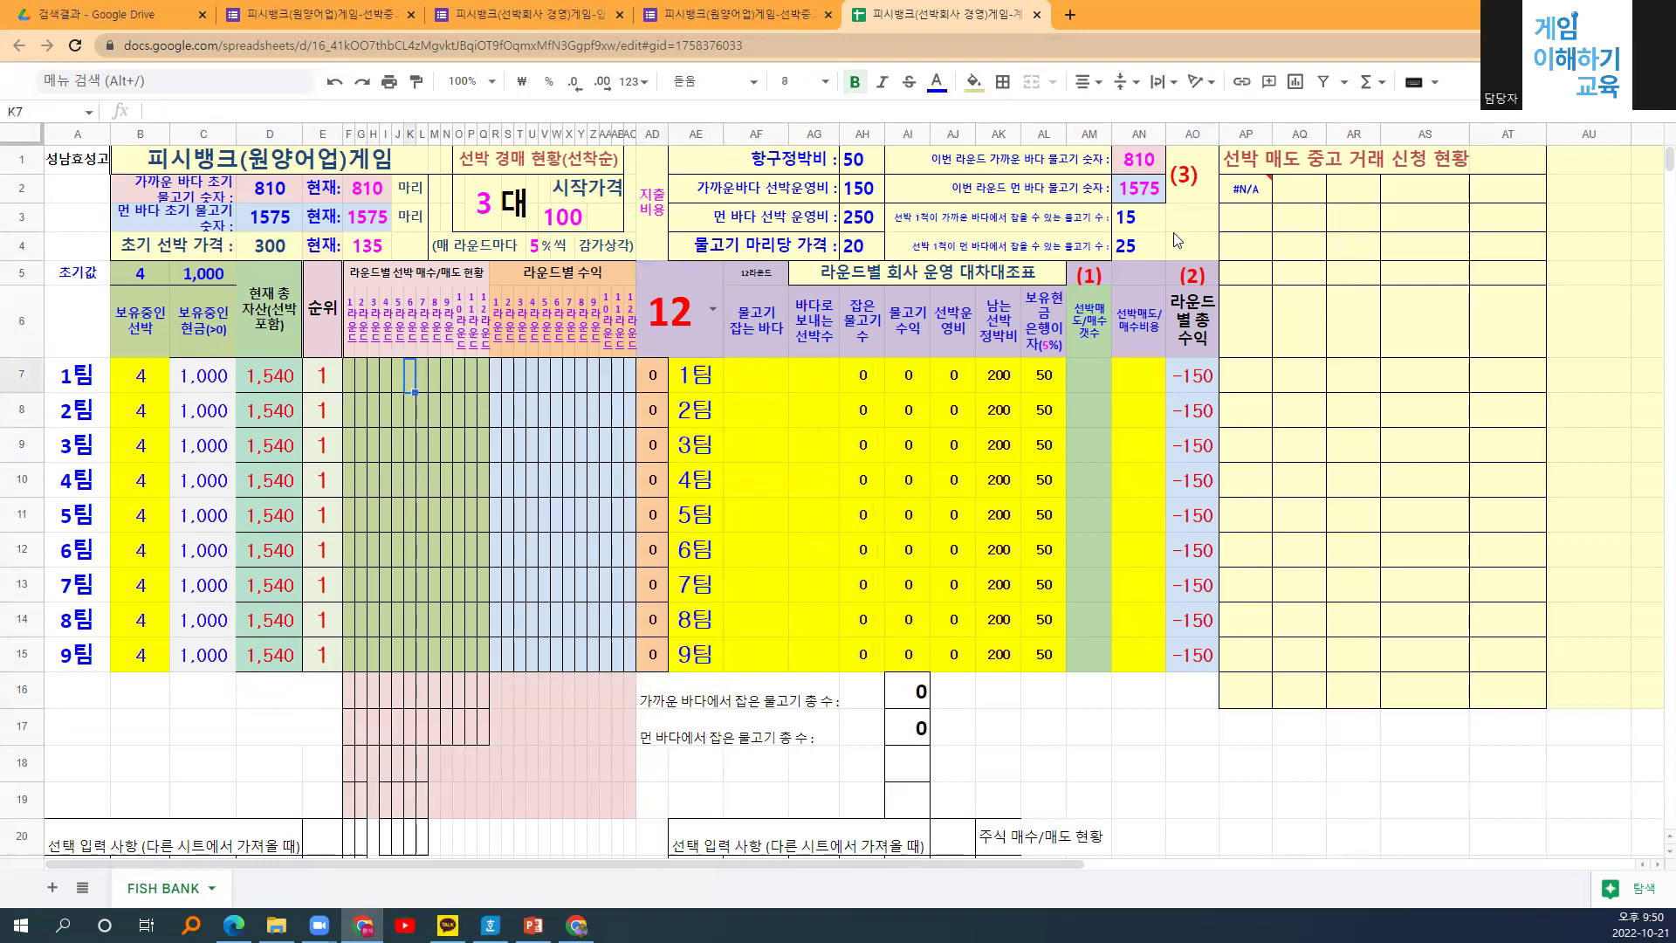
click(1197, 279)
drag(696, 426, 656, 665)
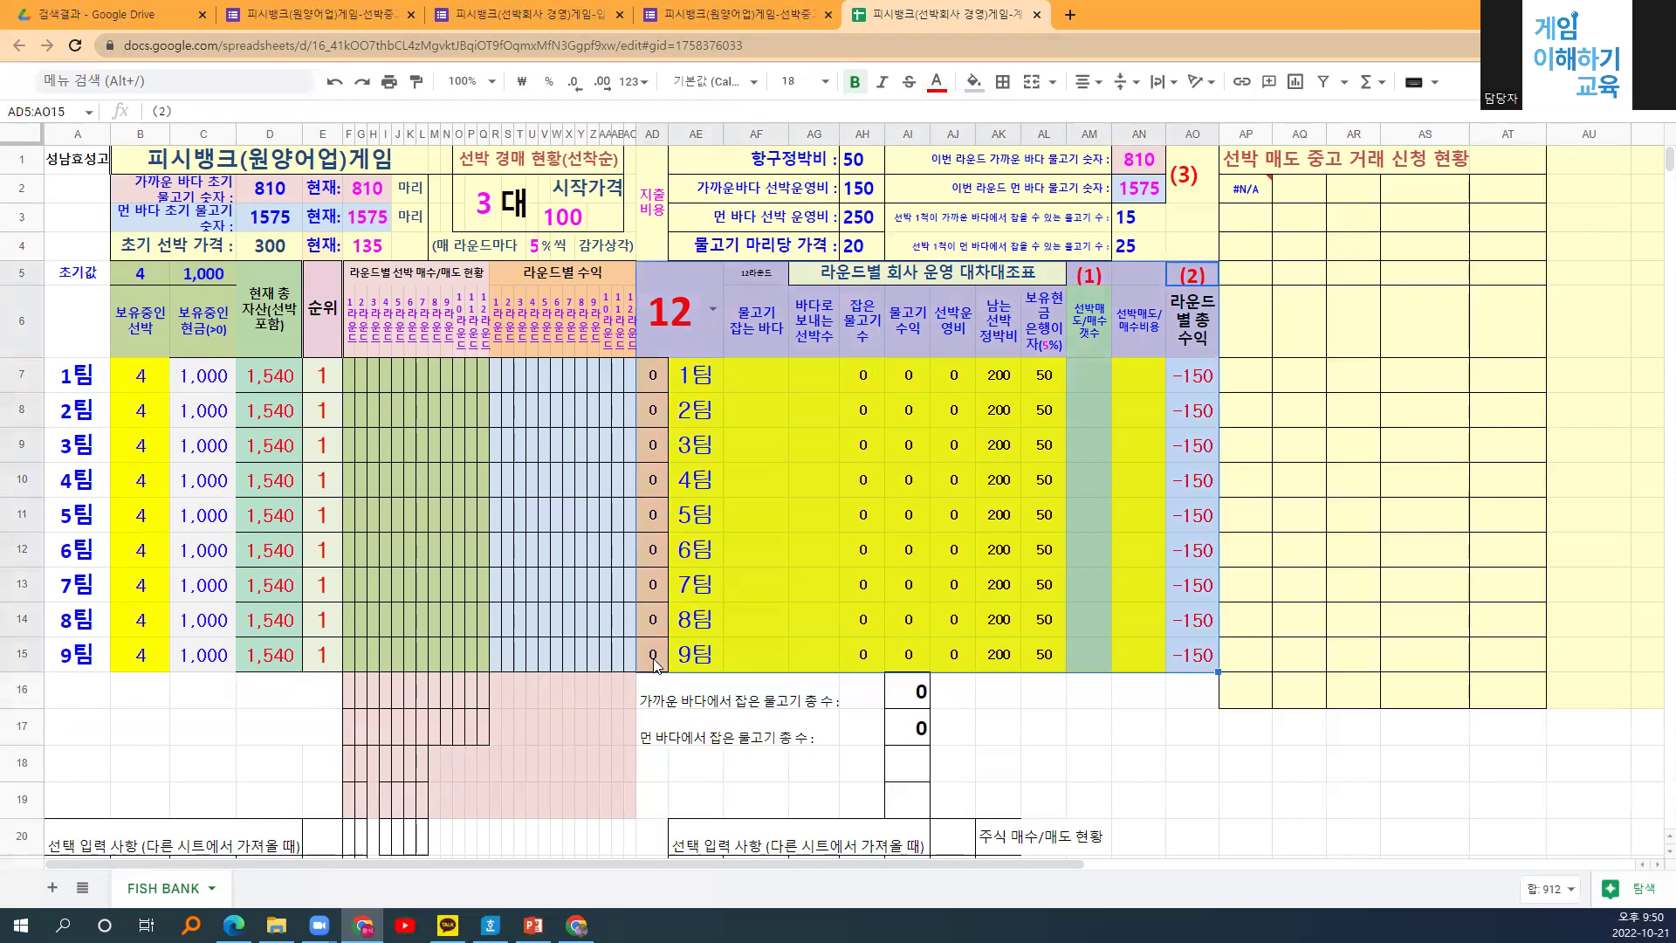
click(1371, 548)
Inspect the fishing-sea and ships-sent formulas, and the ship sale/purchase count and cost columns.
click(744, 372)
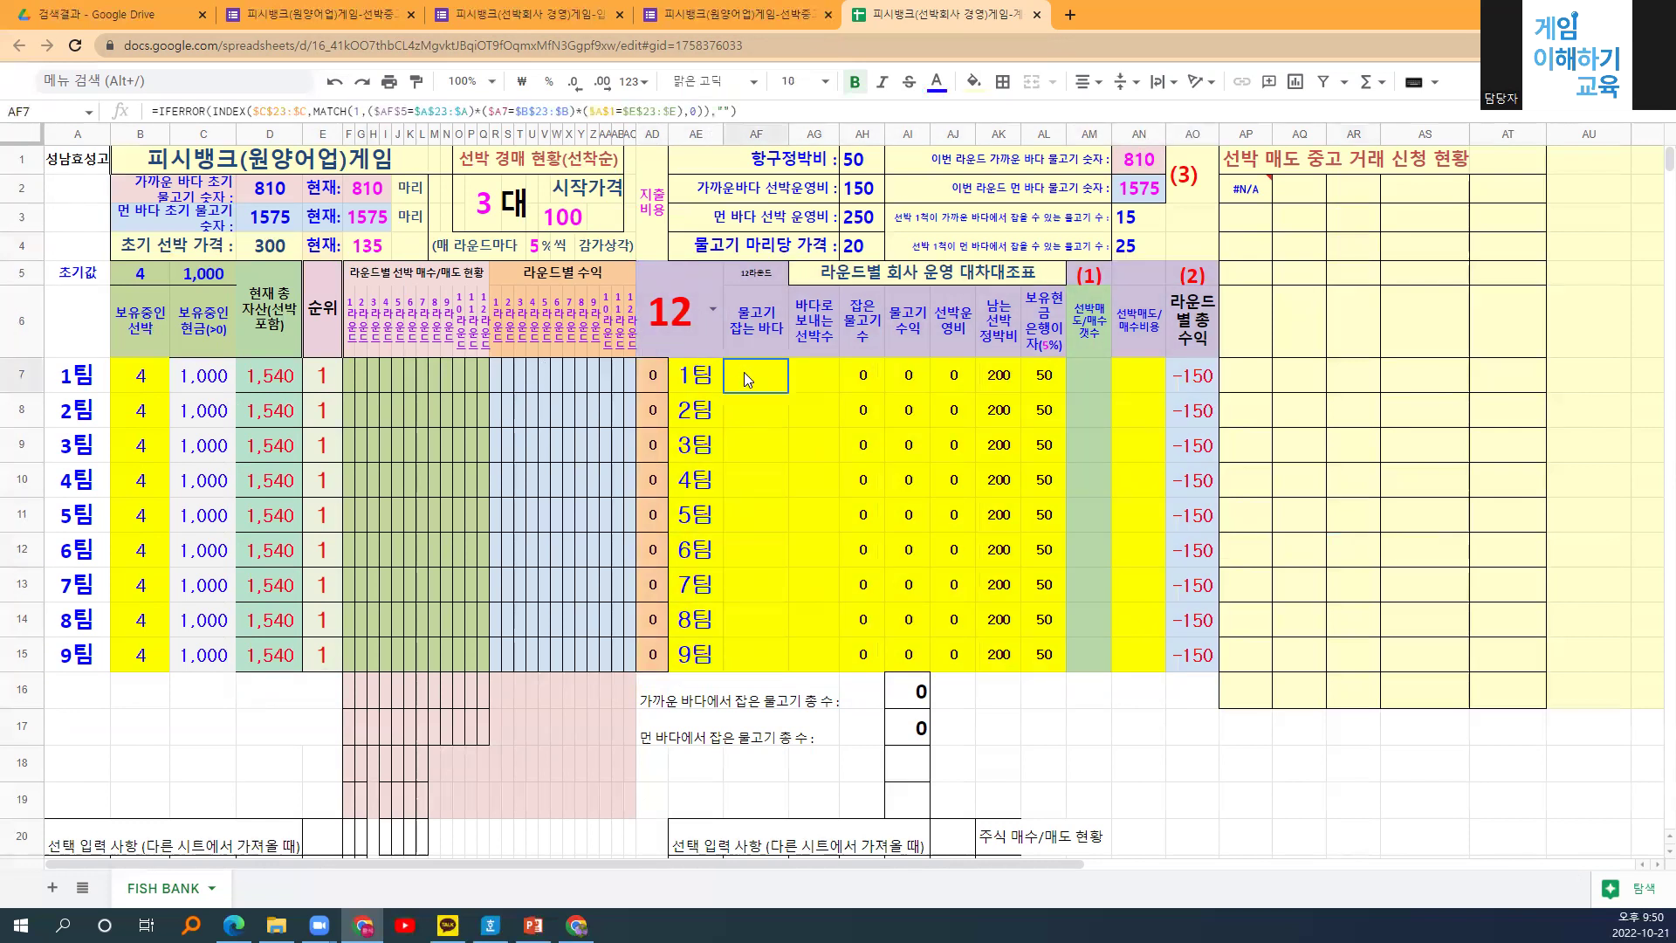
click(793, 461)
click(814, 551)
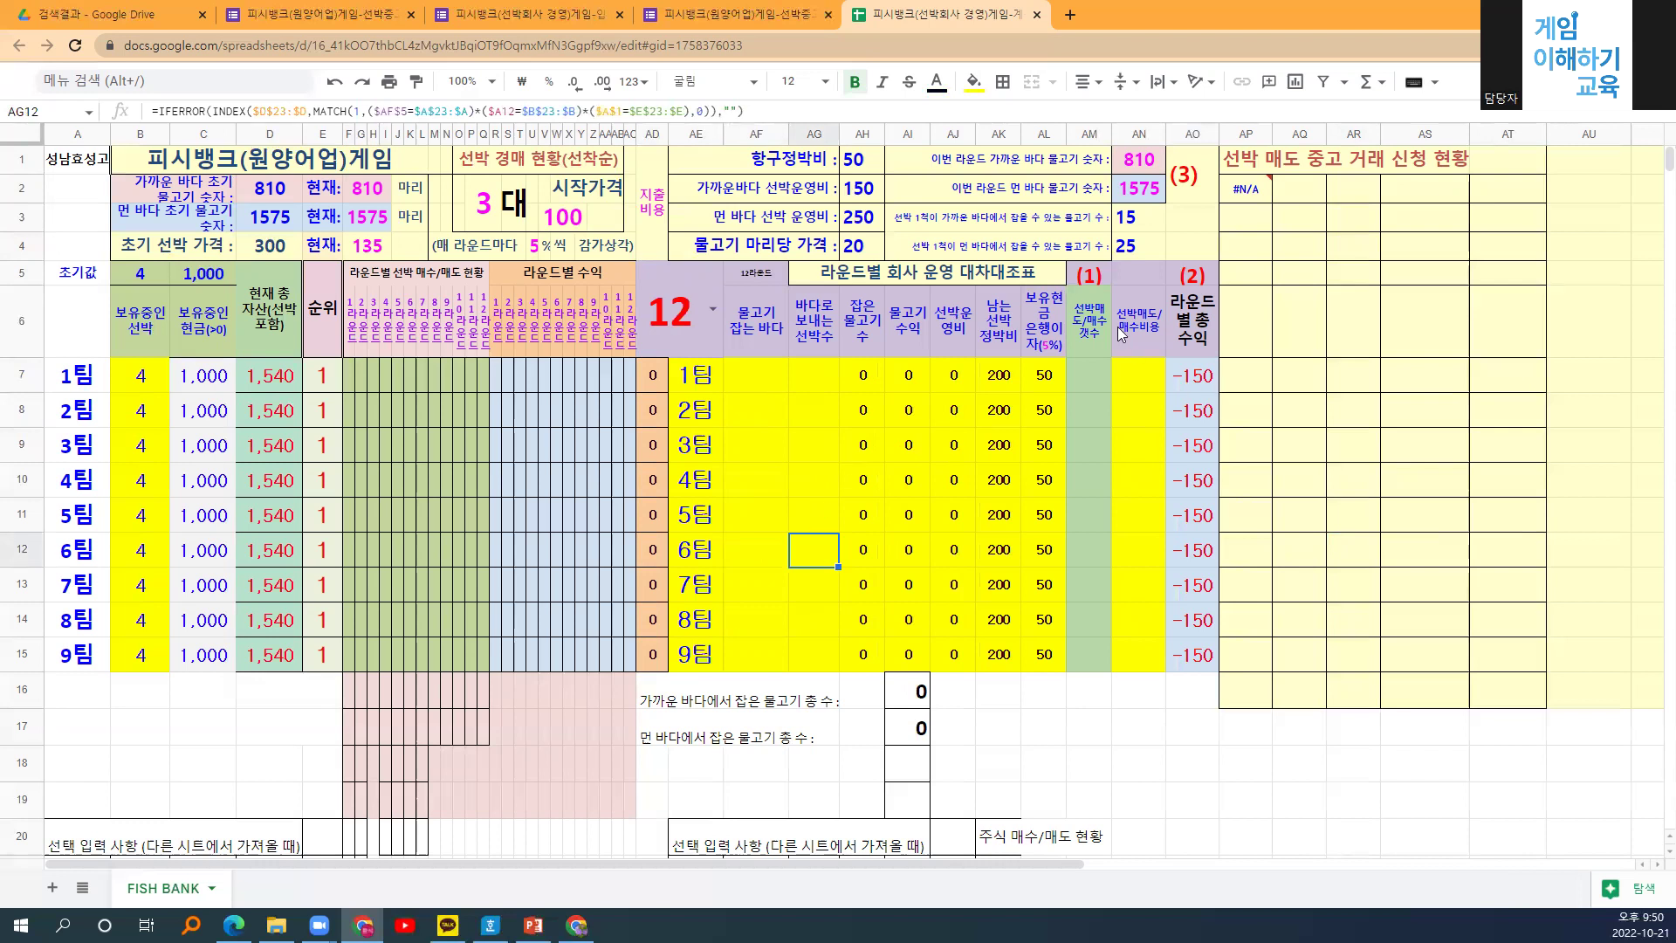
drag(1091, 318, 1128, 663)
click(1128, 664)
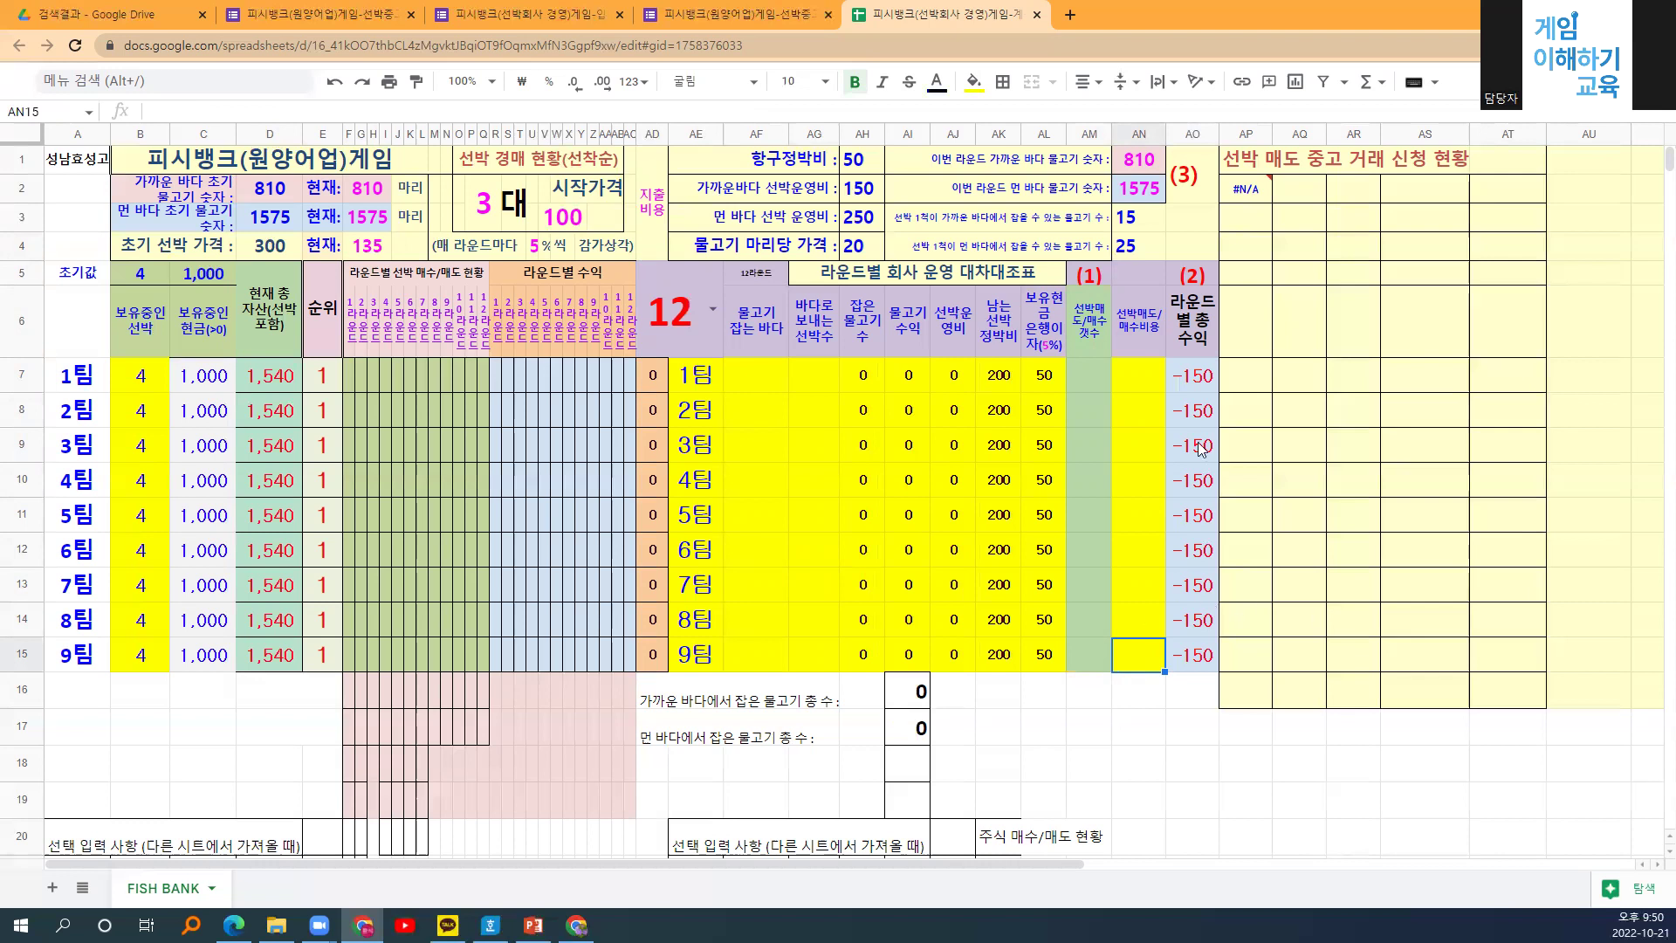
Enter a ship sale/purchase count of 1 and a cost of 280 for team 1.
click(1081, 379)
text(1)
click(1132, 384)
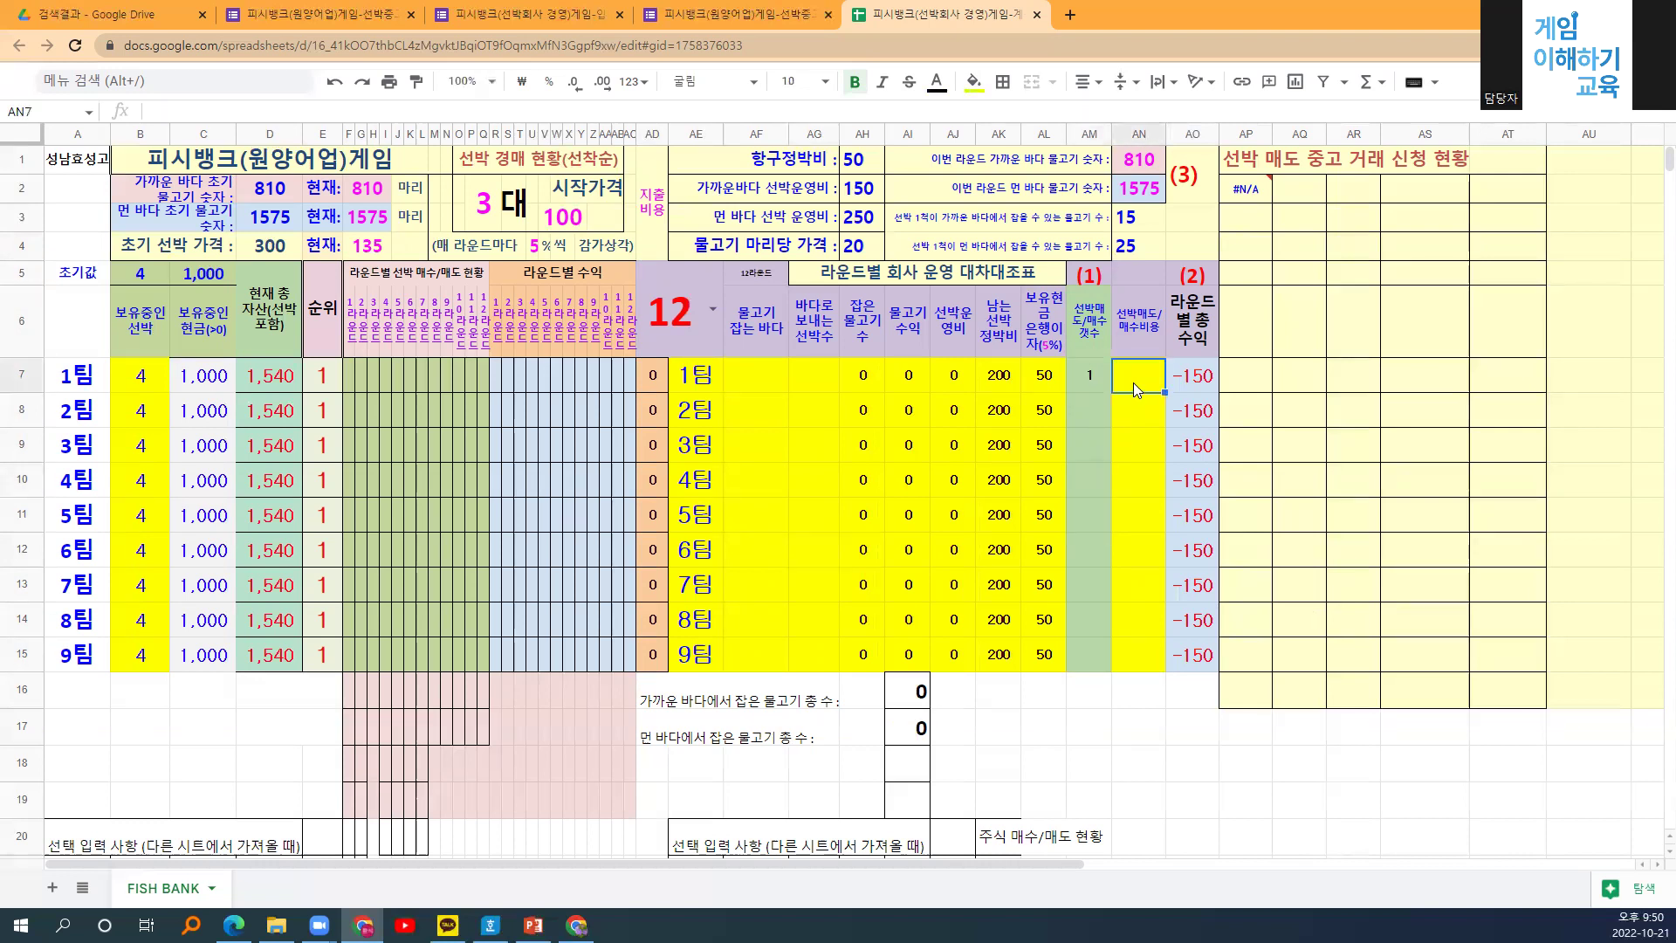
text(280)
click(1155, 482)
Enter a ship sale/purchase count of 1 and a cost of 310 for team 5.
click(1100, 508)
text(1)
click(1133, 524)
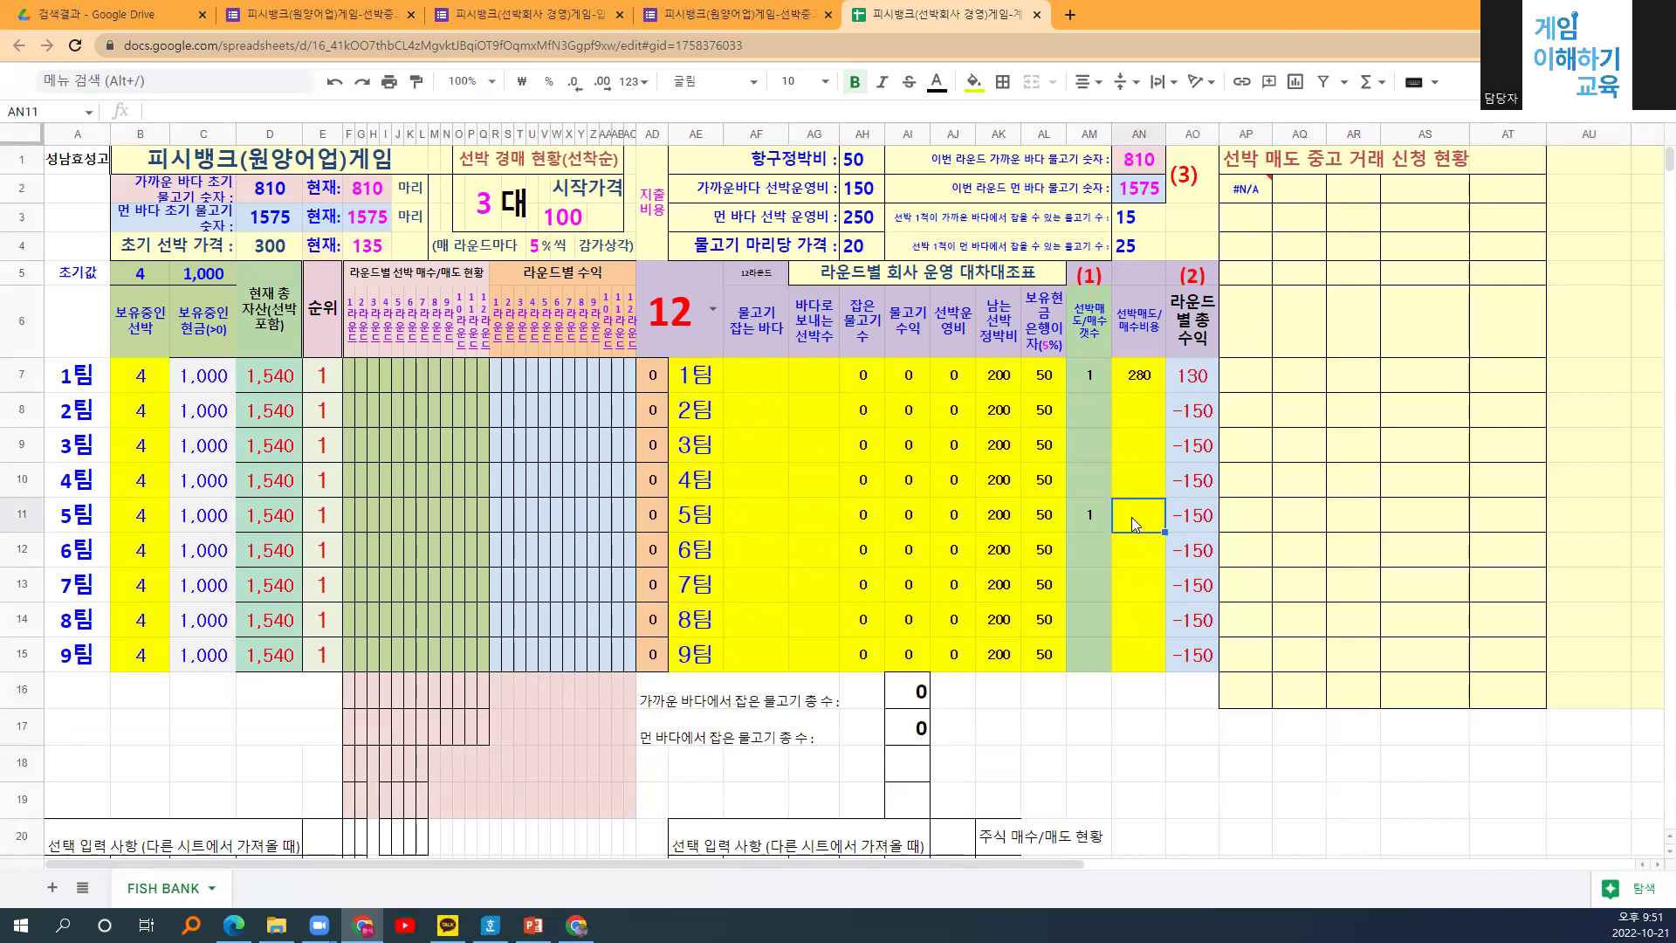
text(310)
Enter a ship sale/purchase count of 1 and a cost of 300 for team 7.
click(1108, 573)
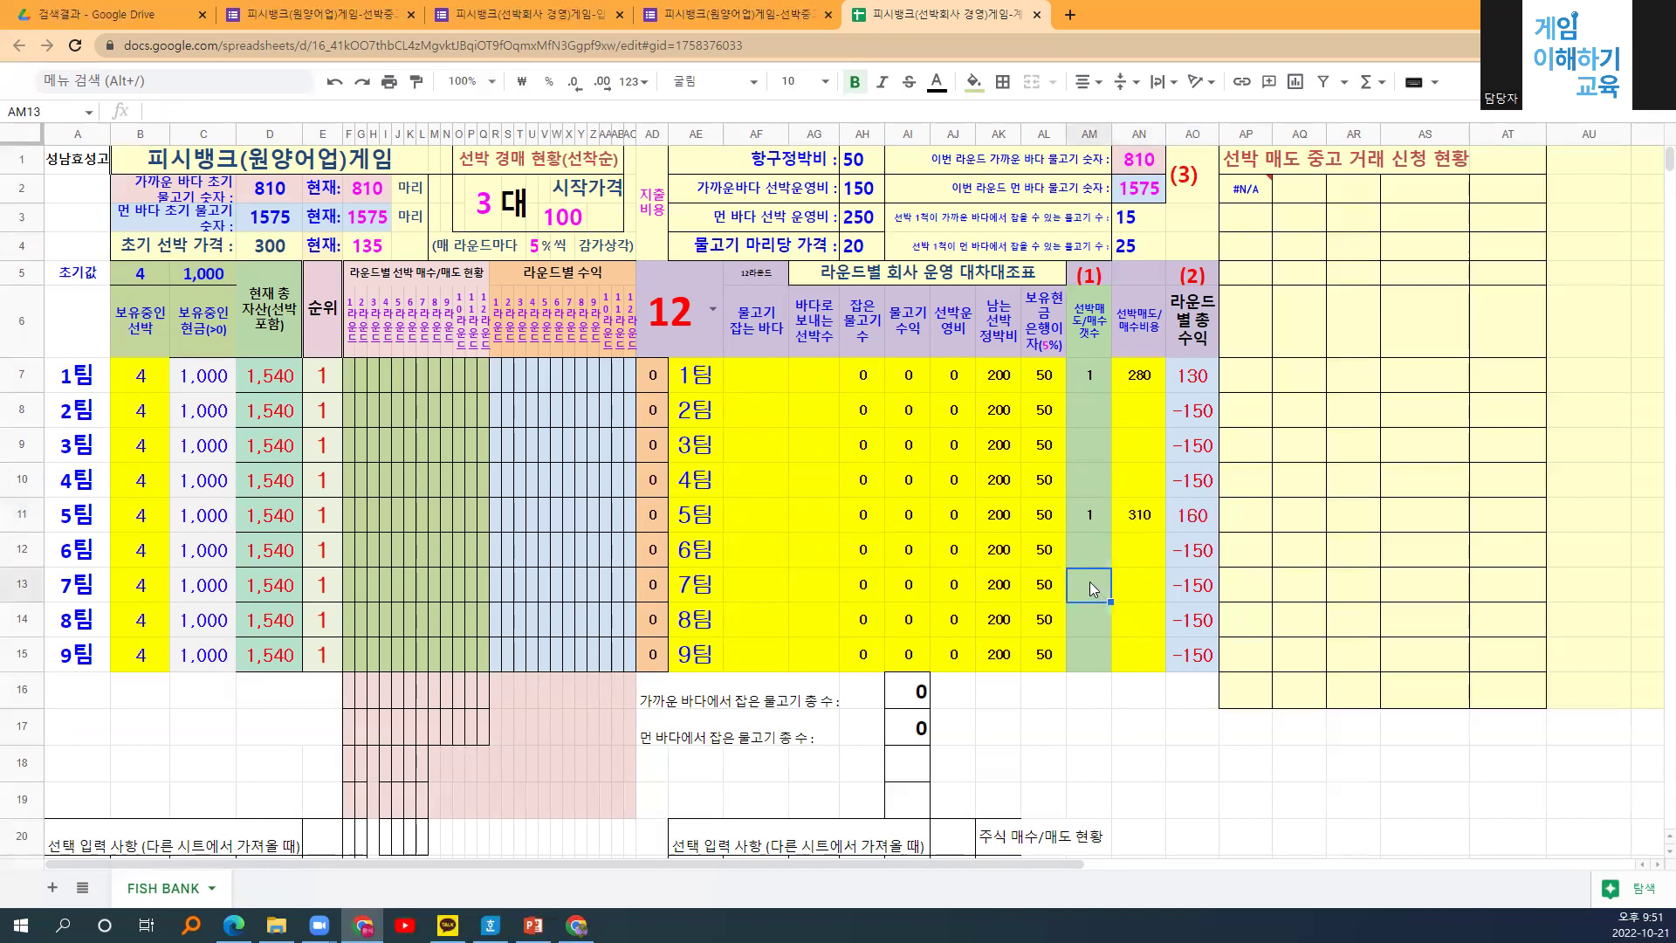
text(1)
click(1136, 578)
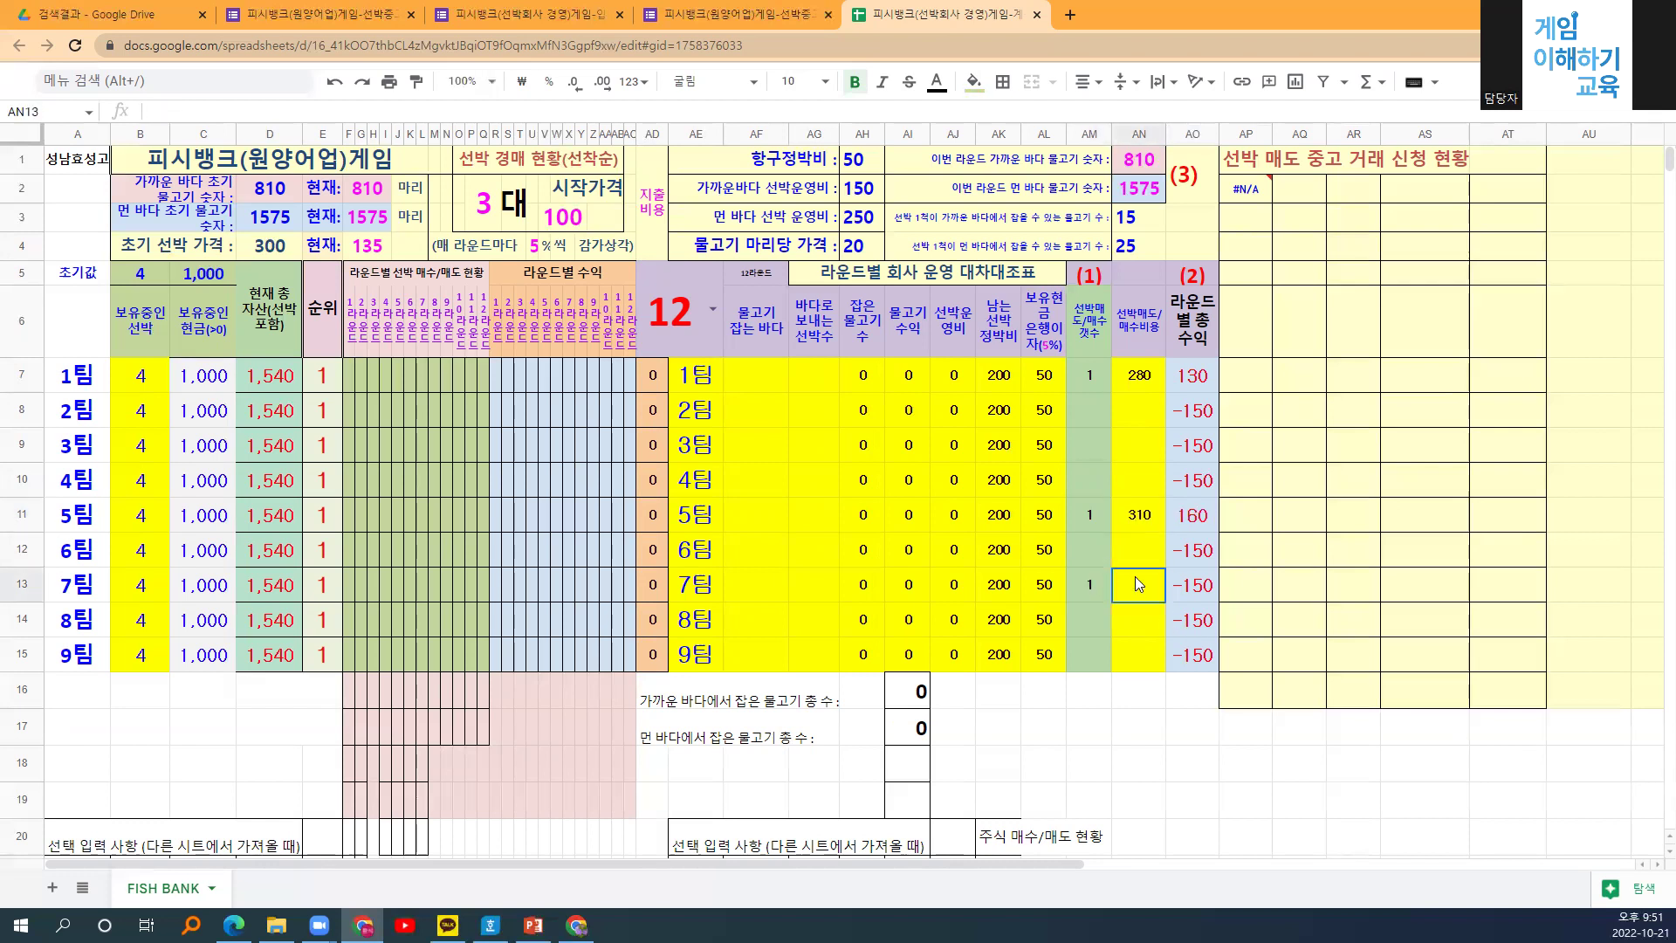
text(300)
click(1140, 618)
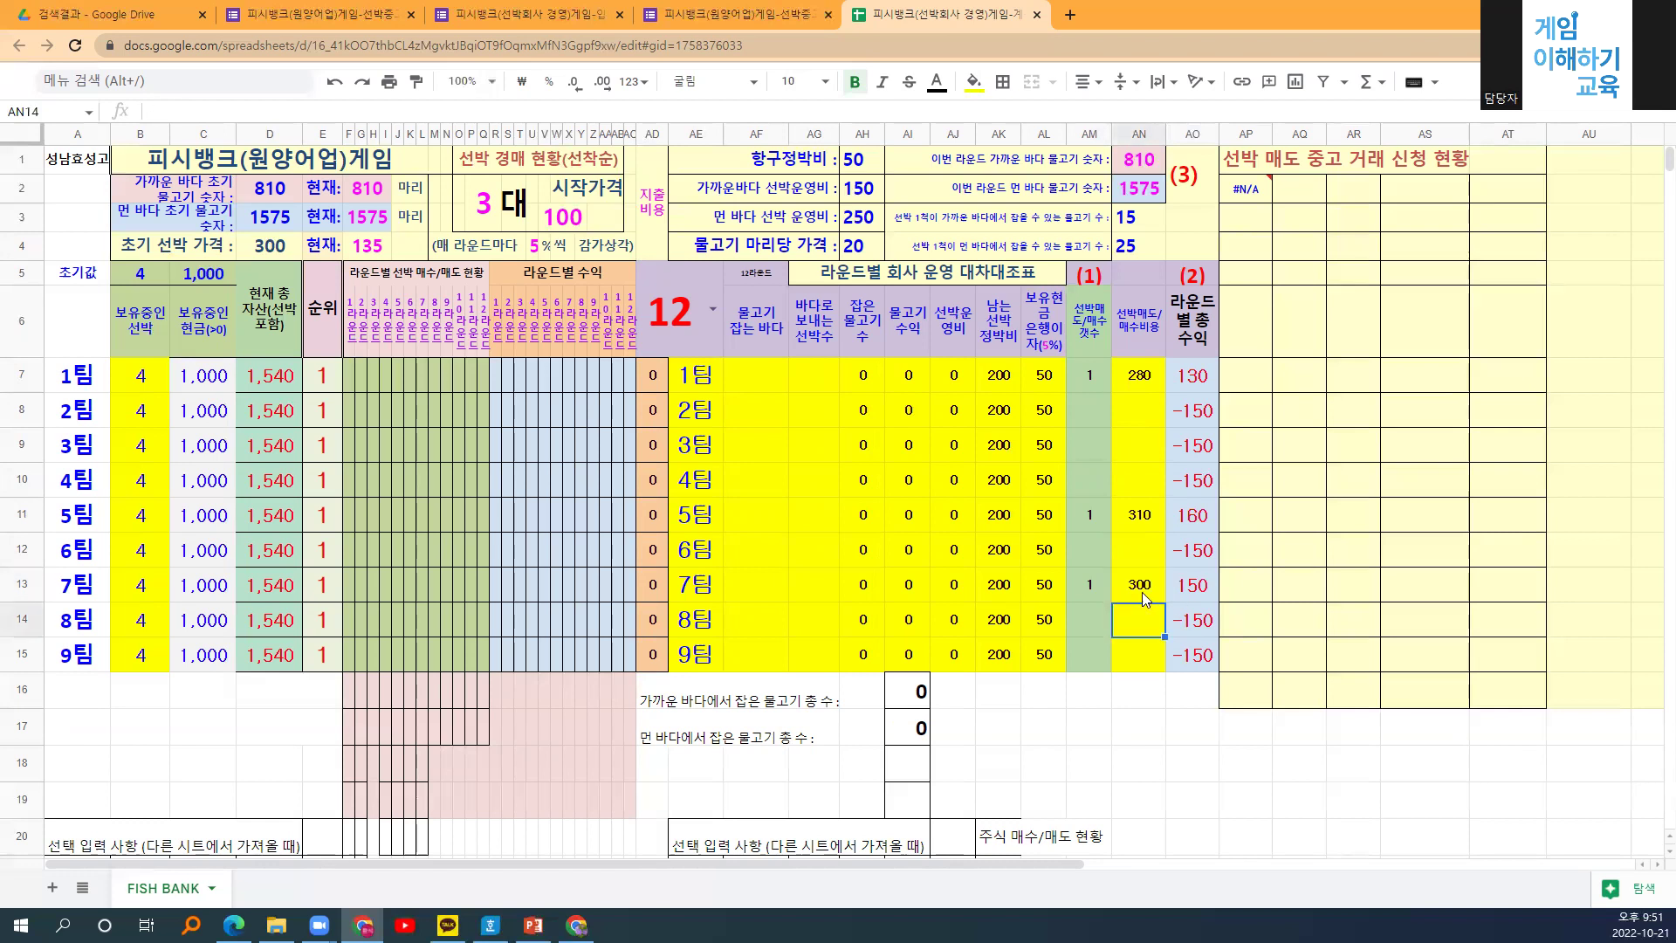
Copy all nine teams' ship sale/purchase counts into the round 1 column of the per-round ship purchase/sale record.
drag(1089, 375, 1086, 661)
key(ctrl+c)
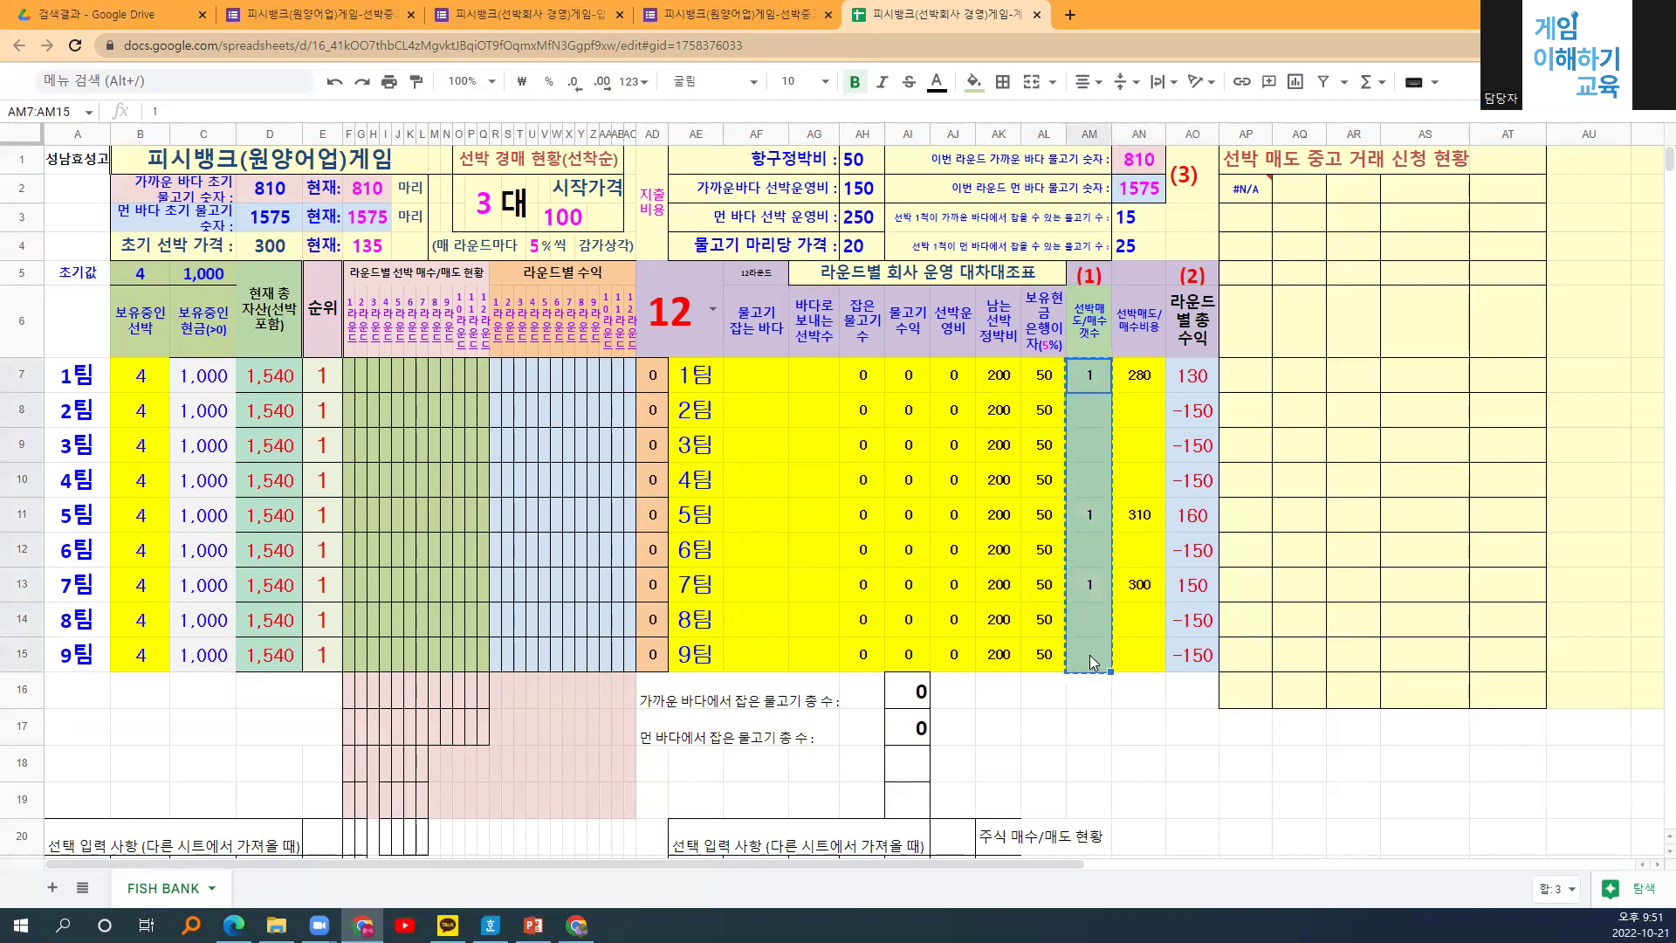
click(345, 374)
key(ctrl+v)
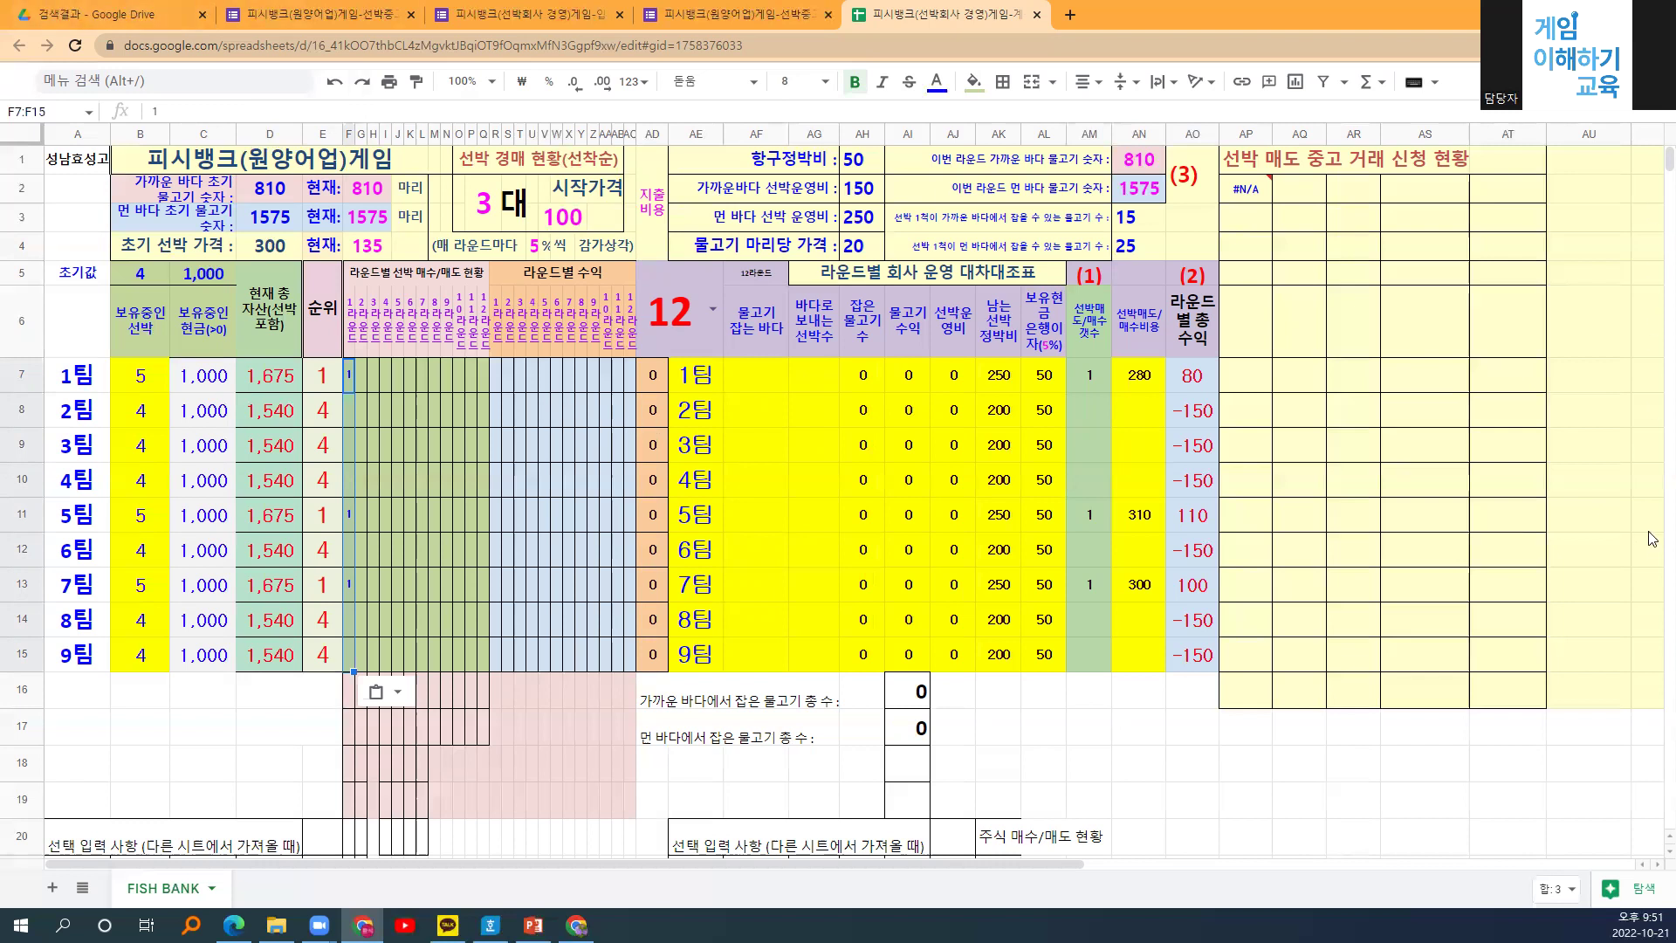
Switch to the 피시뱅크(선박회사 경영)게임-입력하기 form in Google Forms and view the question on which sea to fish in.
click(528, 14)
scroll(611, 462, up, 4)
scroll(638, 454, down, 1)
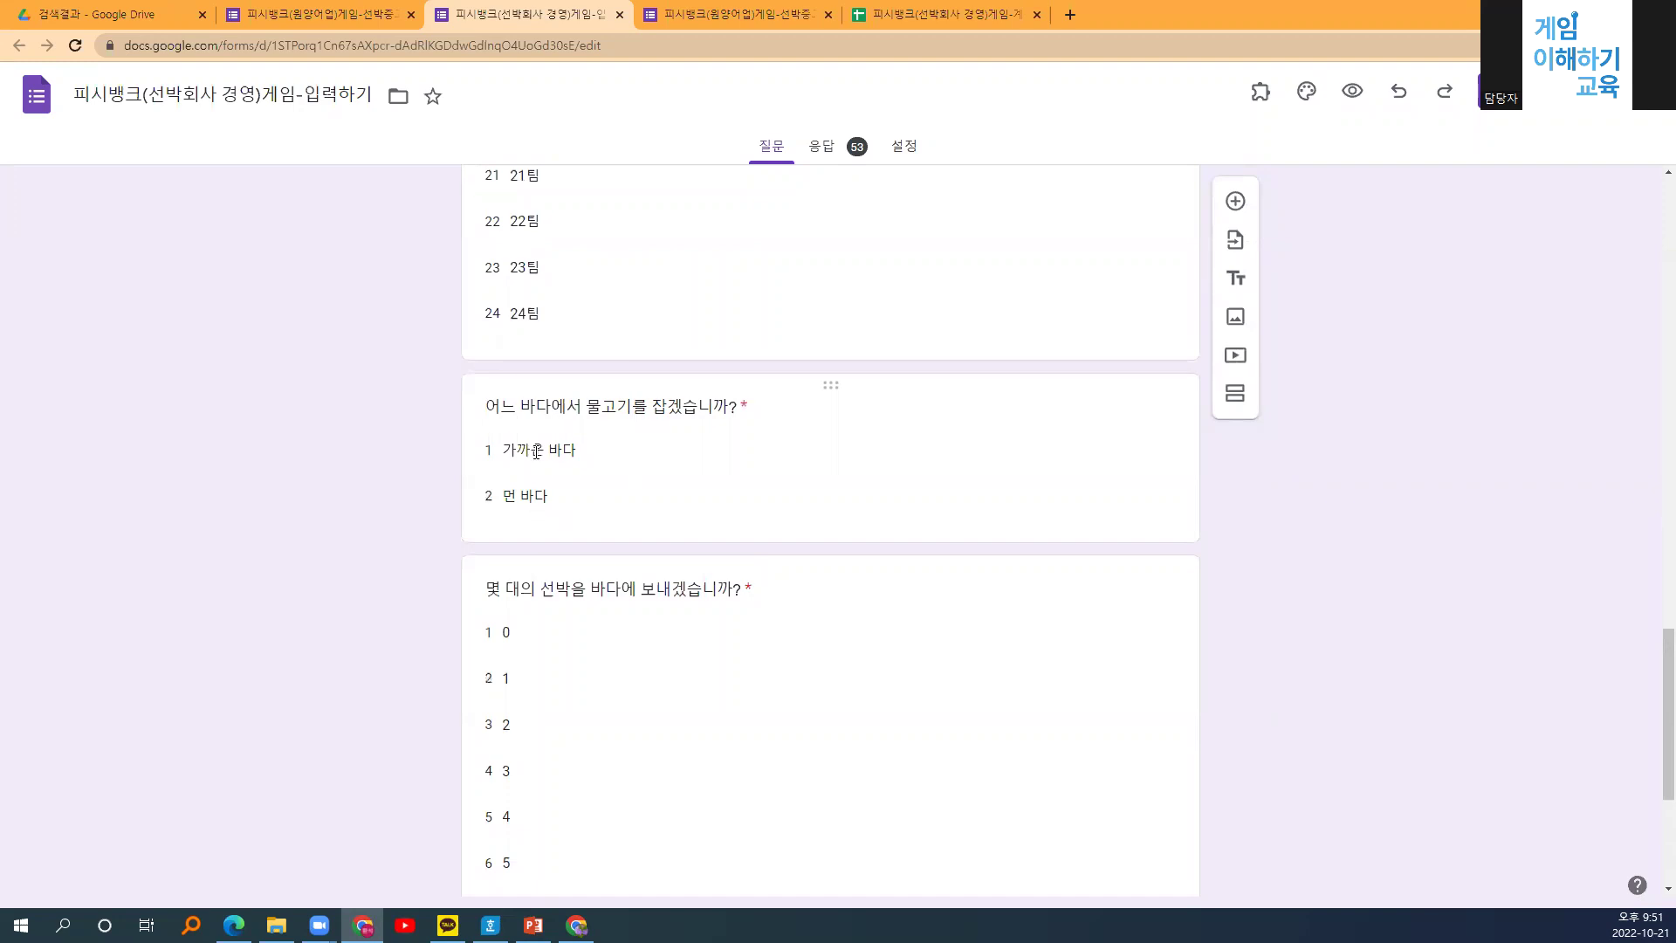
click(527, 497)
click(354, 389)
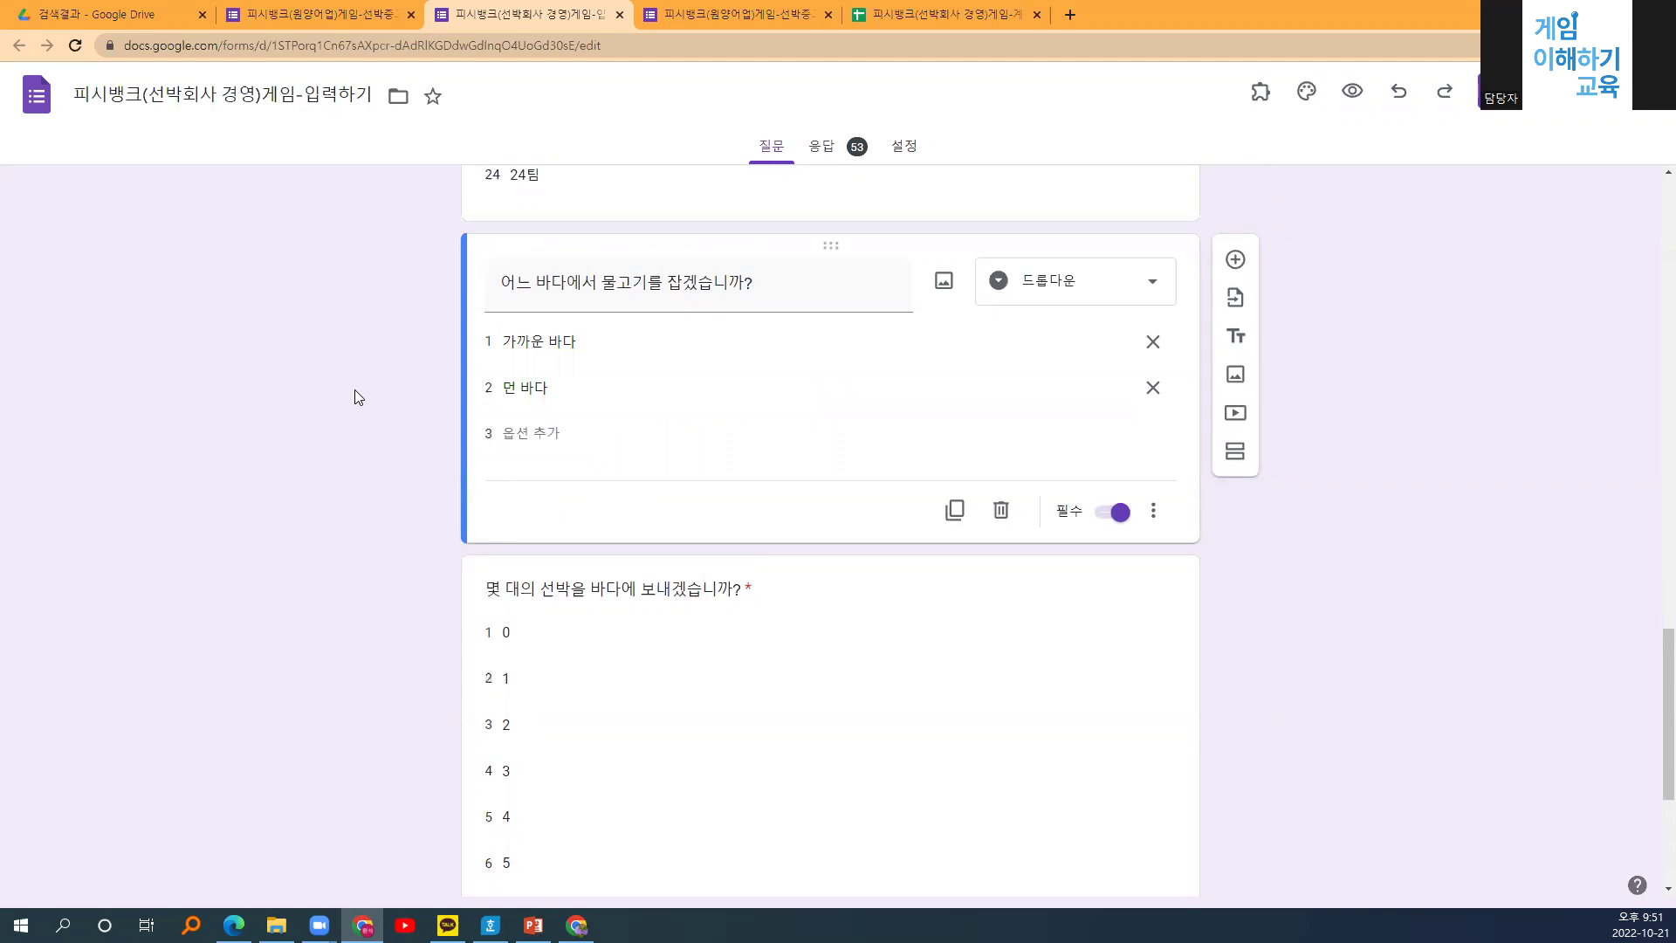
View the form question asking how many ships to send to sea and its answer options.
scroll(355, 390, down, 2)
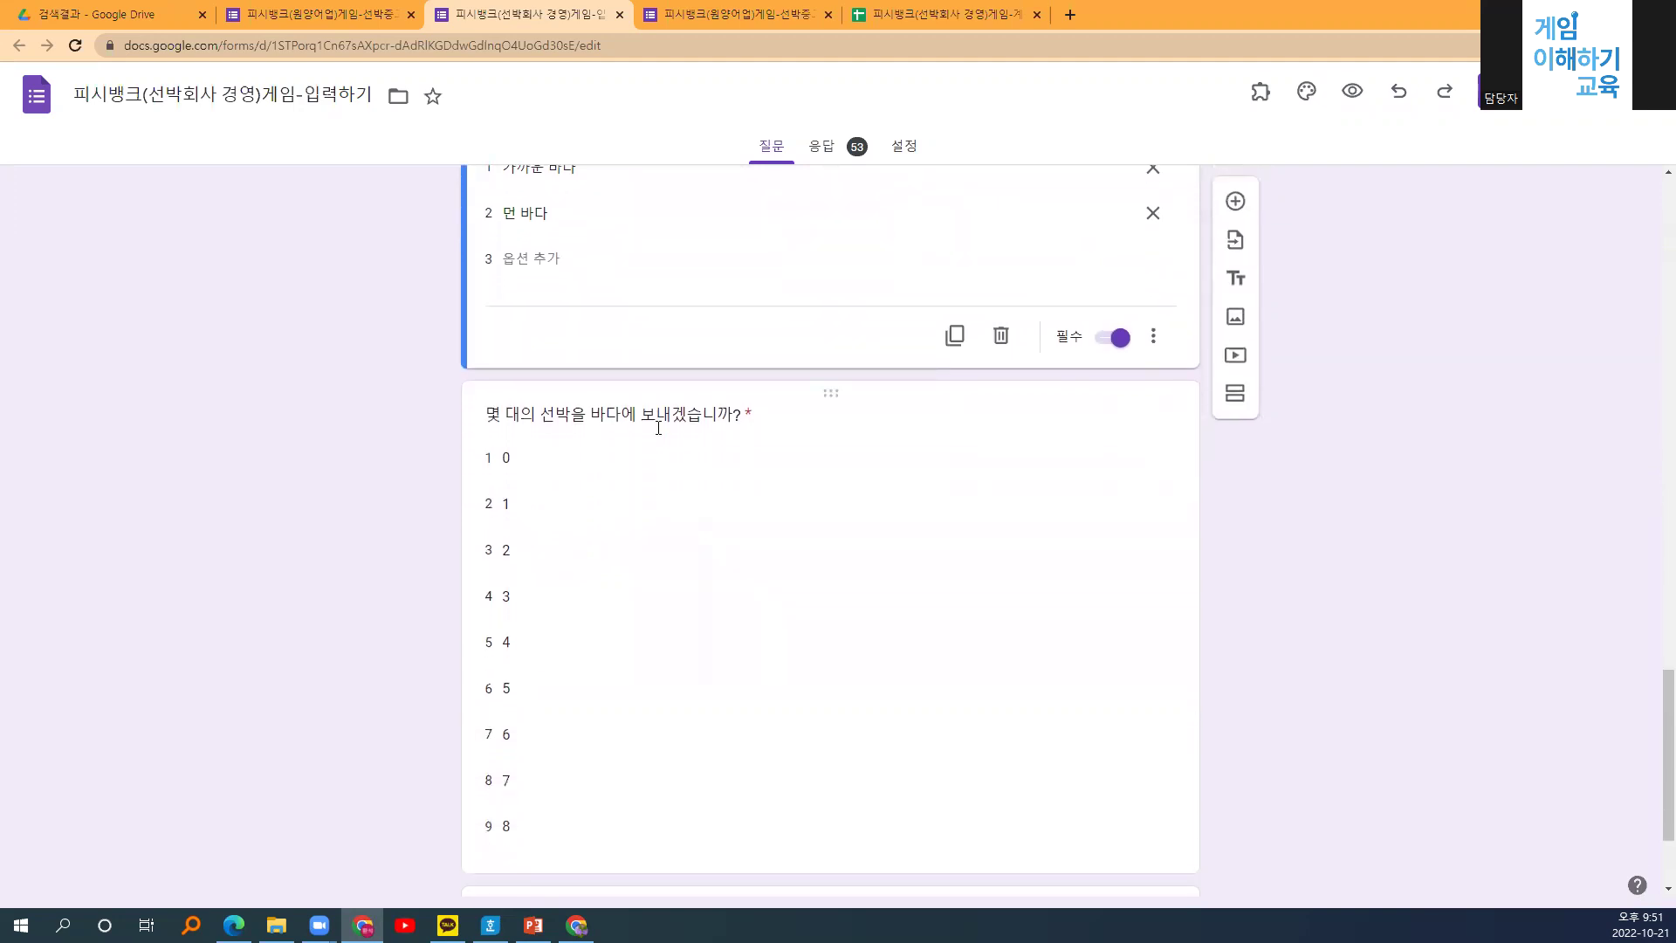
click(658, 423)
click(307, 358)
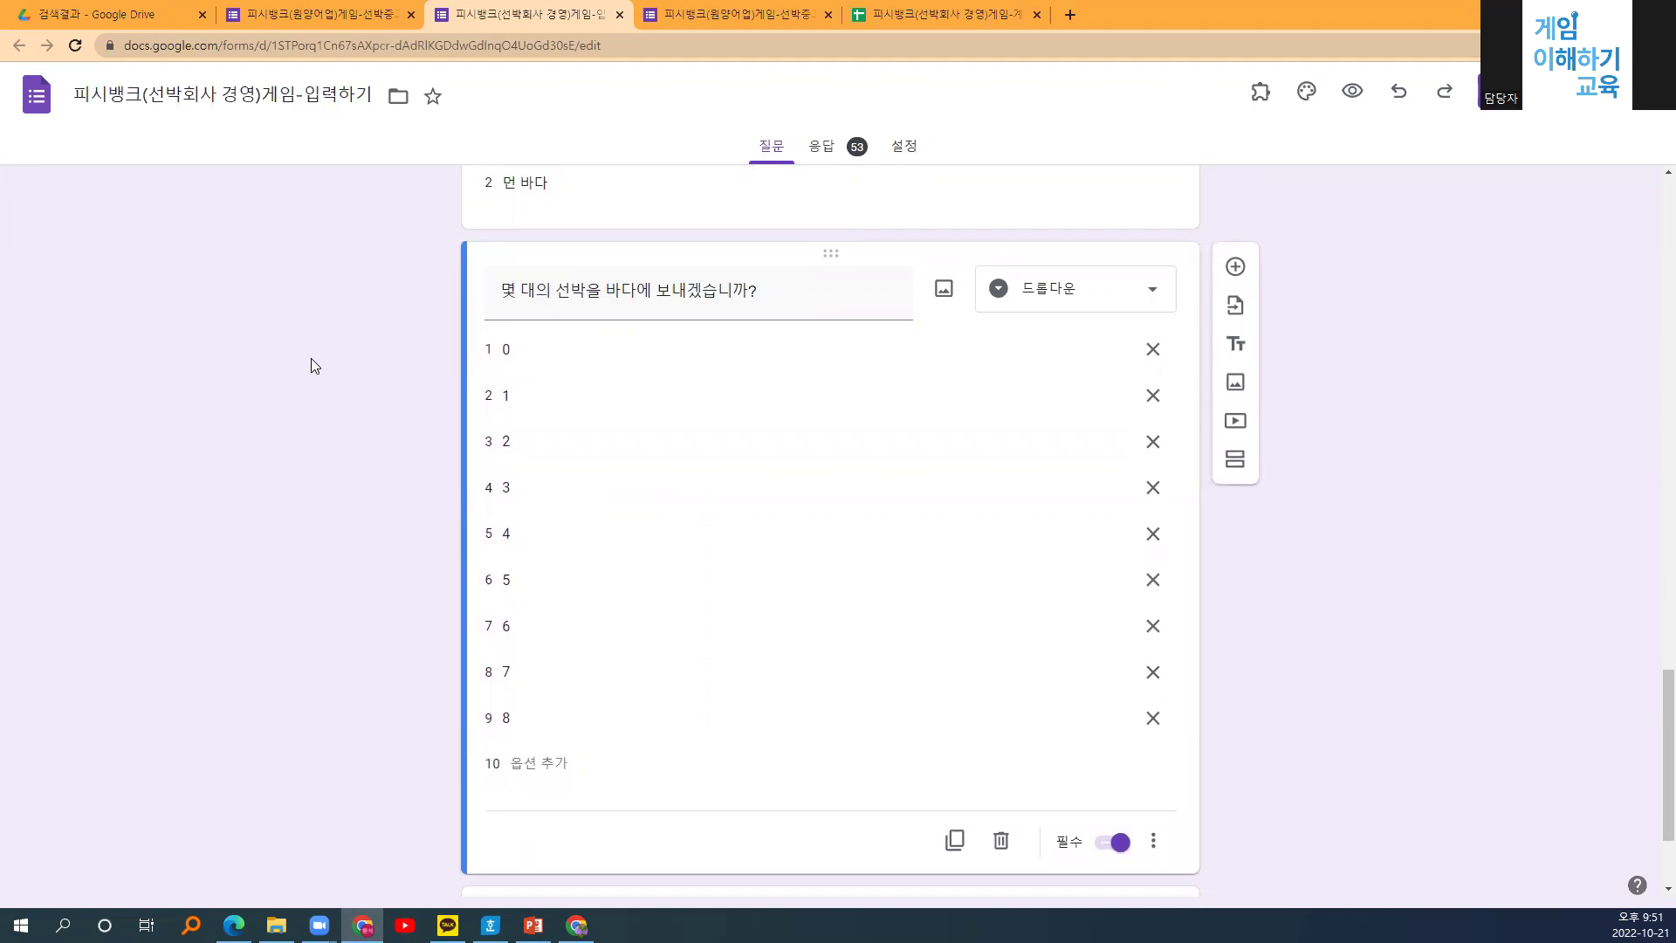
Return to the FISH BANK spreadsheet from the form and set the current round to 1.
scroll(311, 359, down, 2)
scroll(307, 362, up, 5)
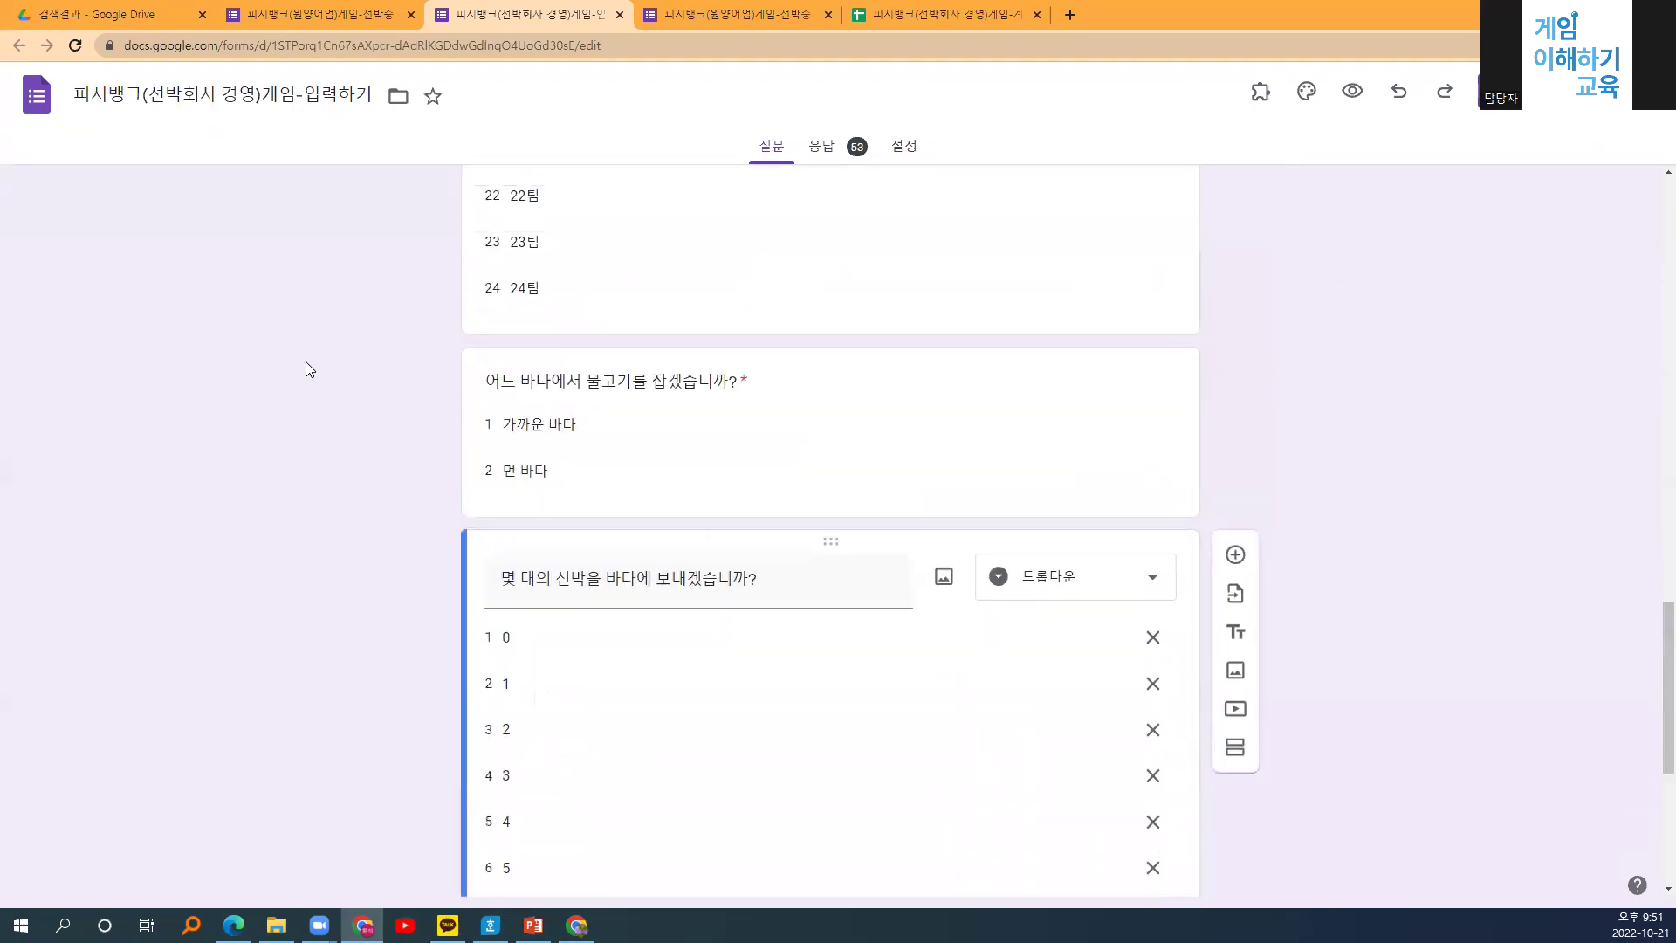
click(948, 16)
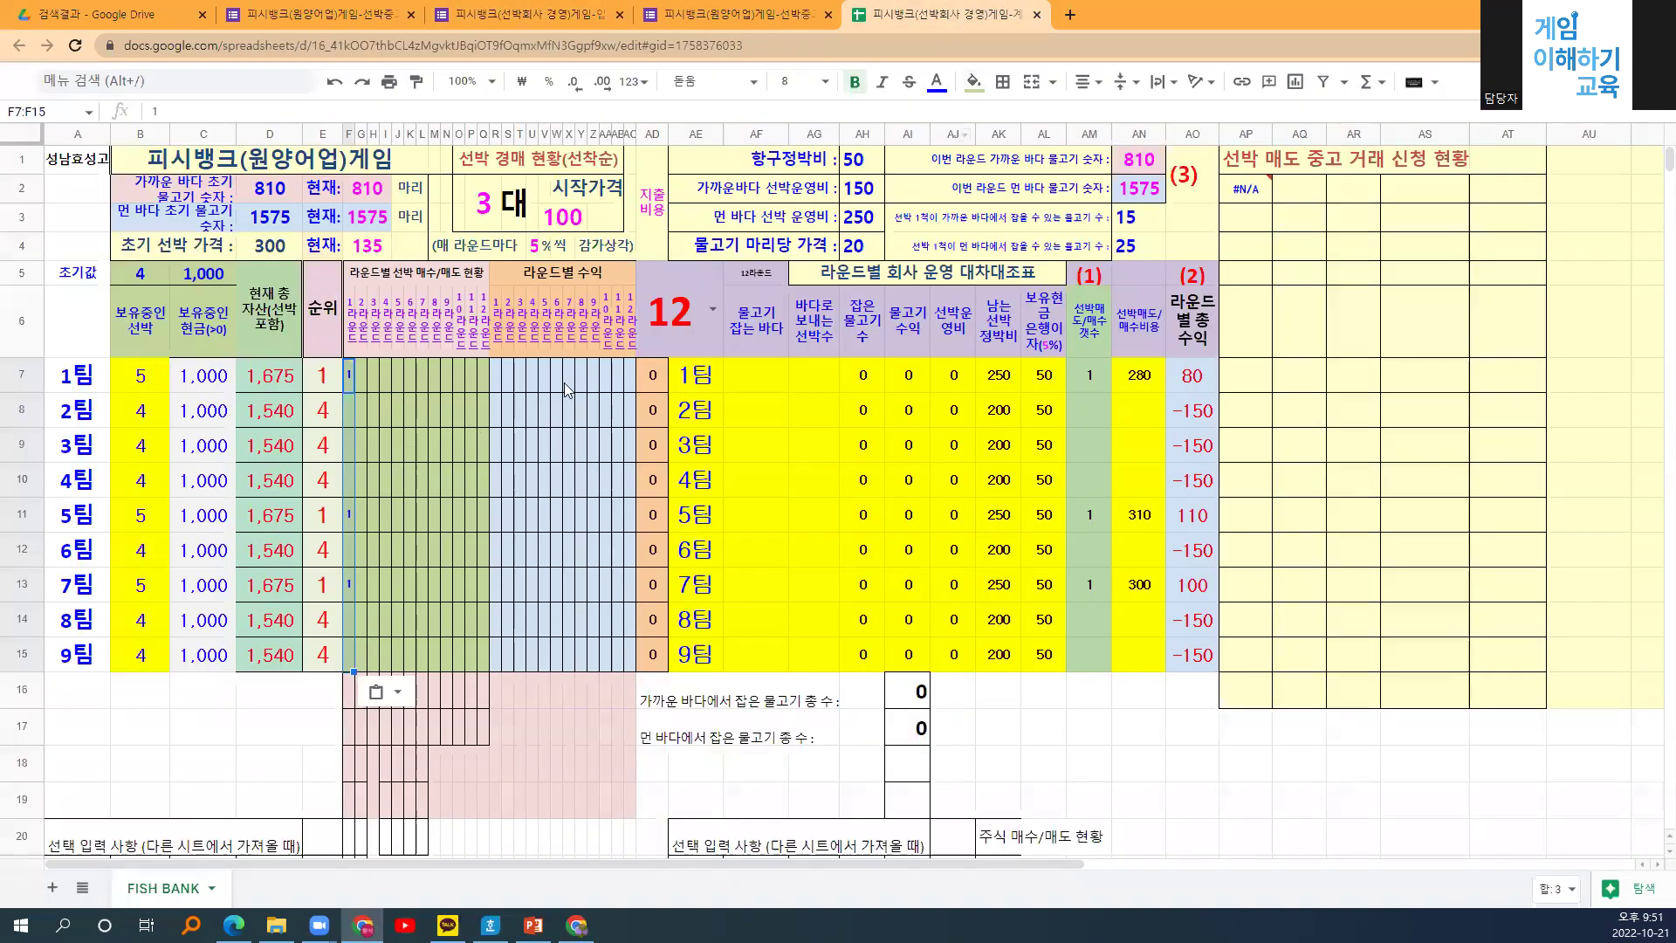
click(712, 310)
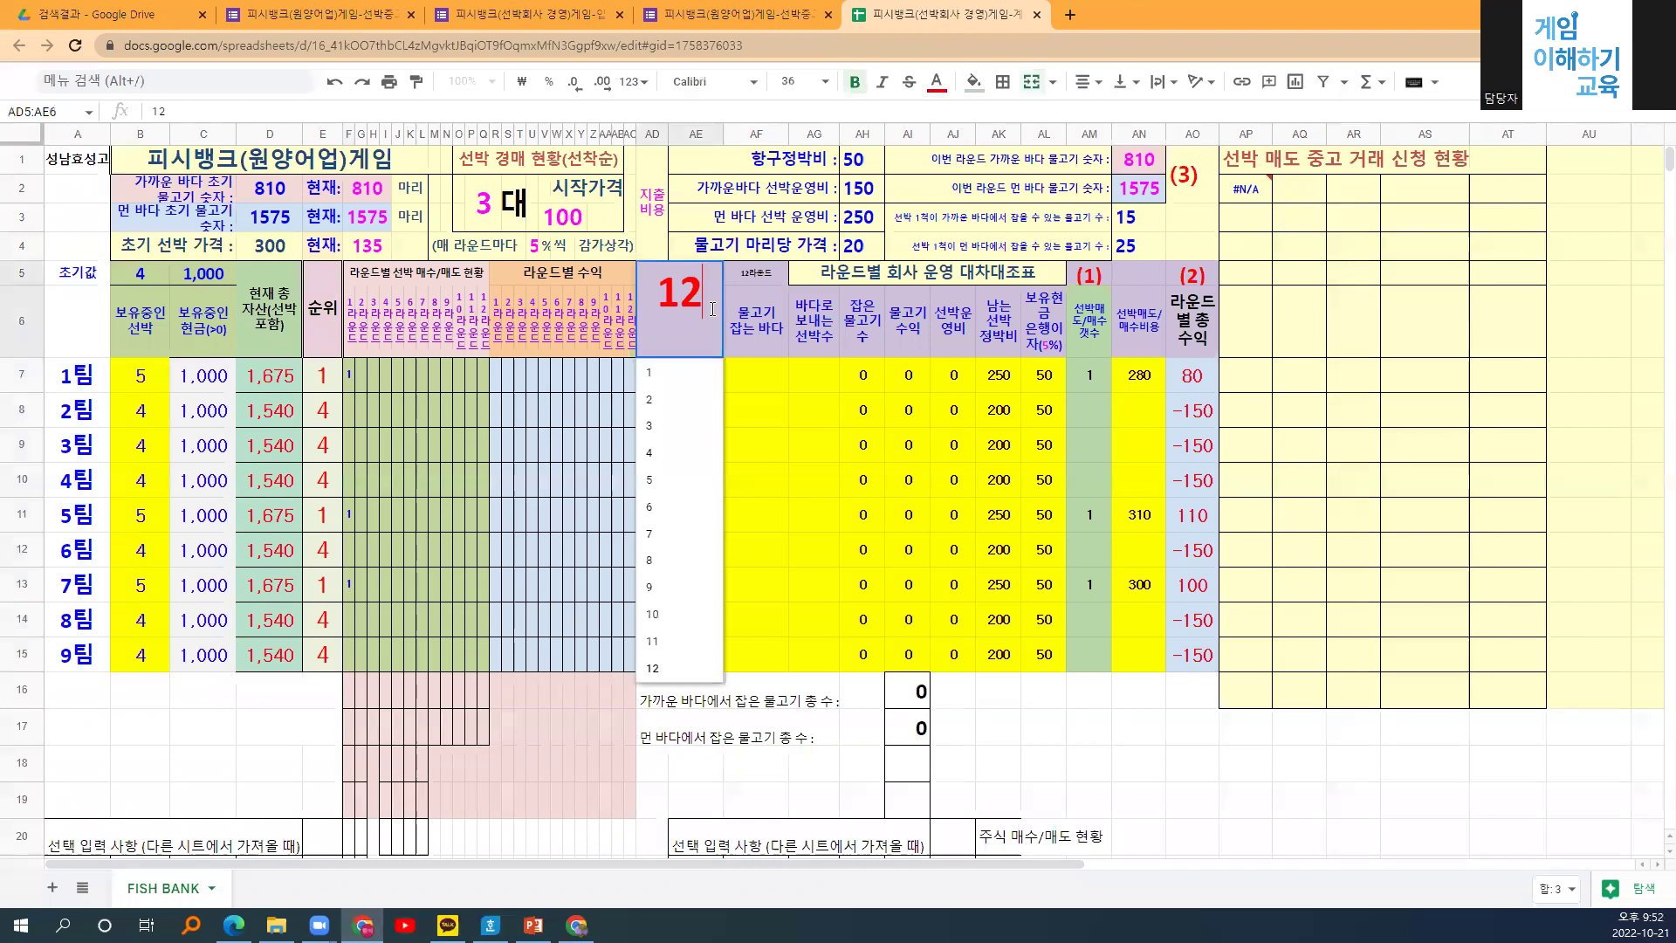
click(656, 375)
Examine the teams' chosen seas and compare the ships sent to sea with the ships owned for teams 1, 5 and 7.
drag(758, 377, 742, 671)
click(742, 671)
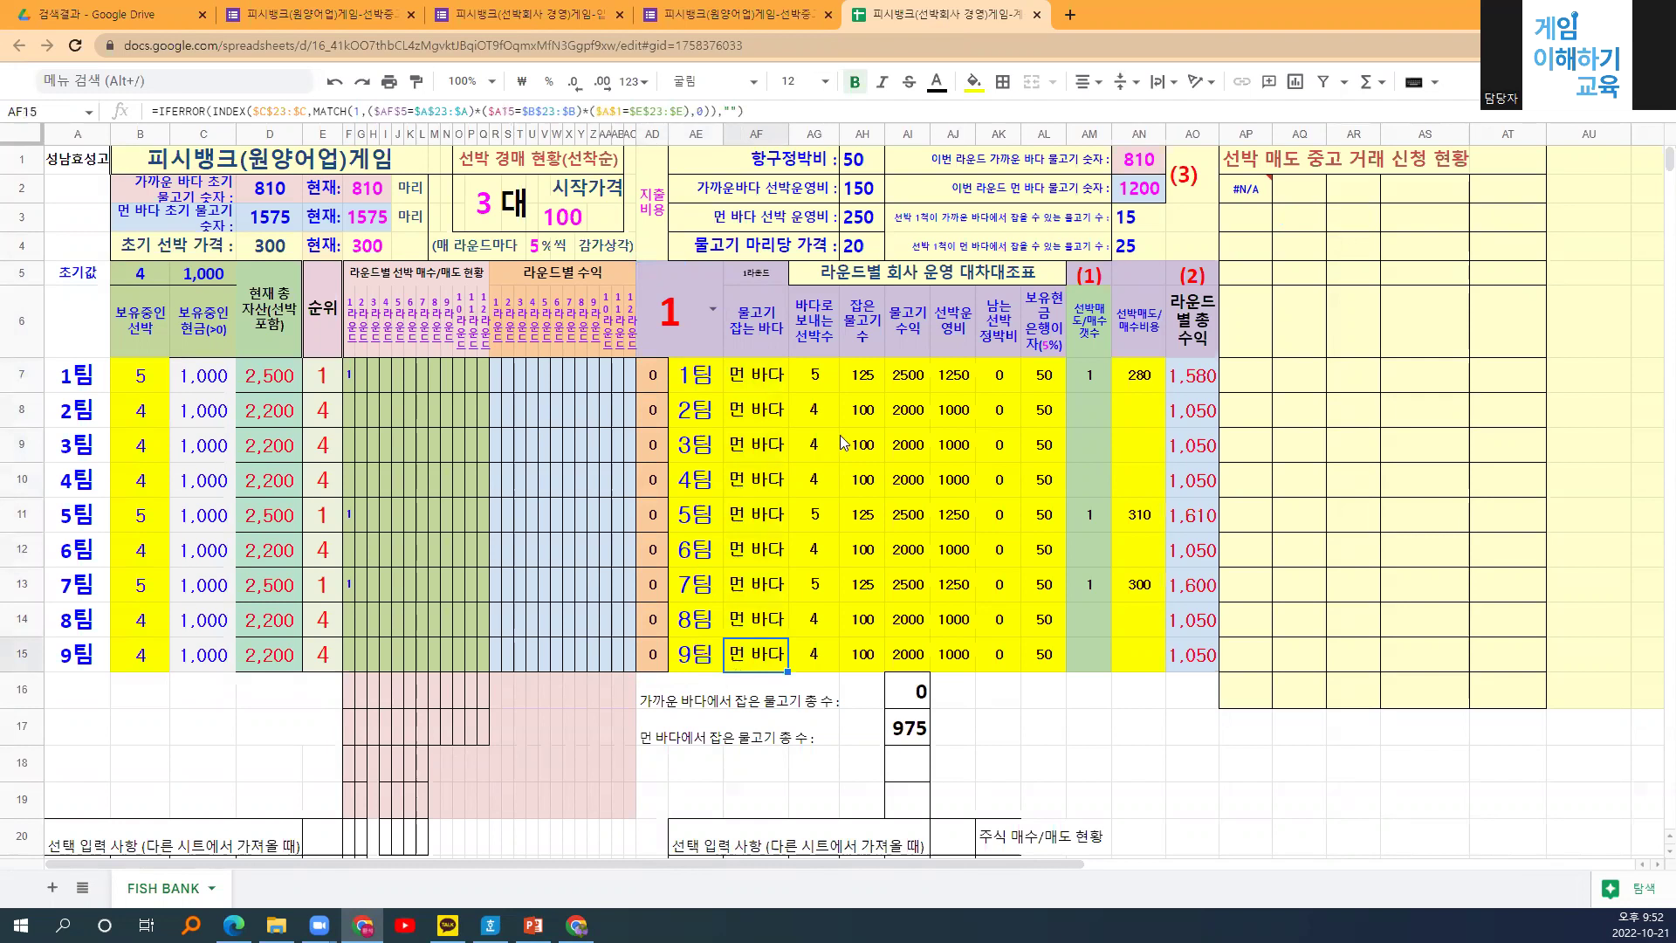
click(819, 384)
click(832, 523)
click(825, 594)
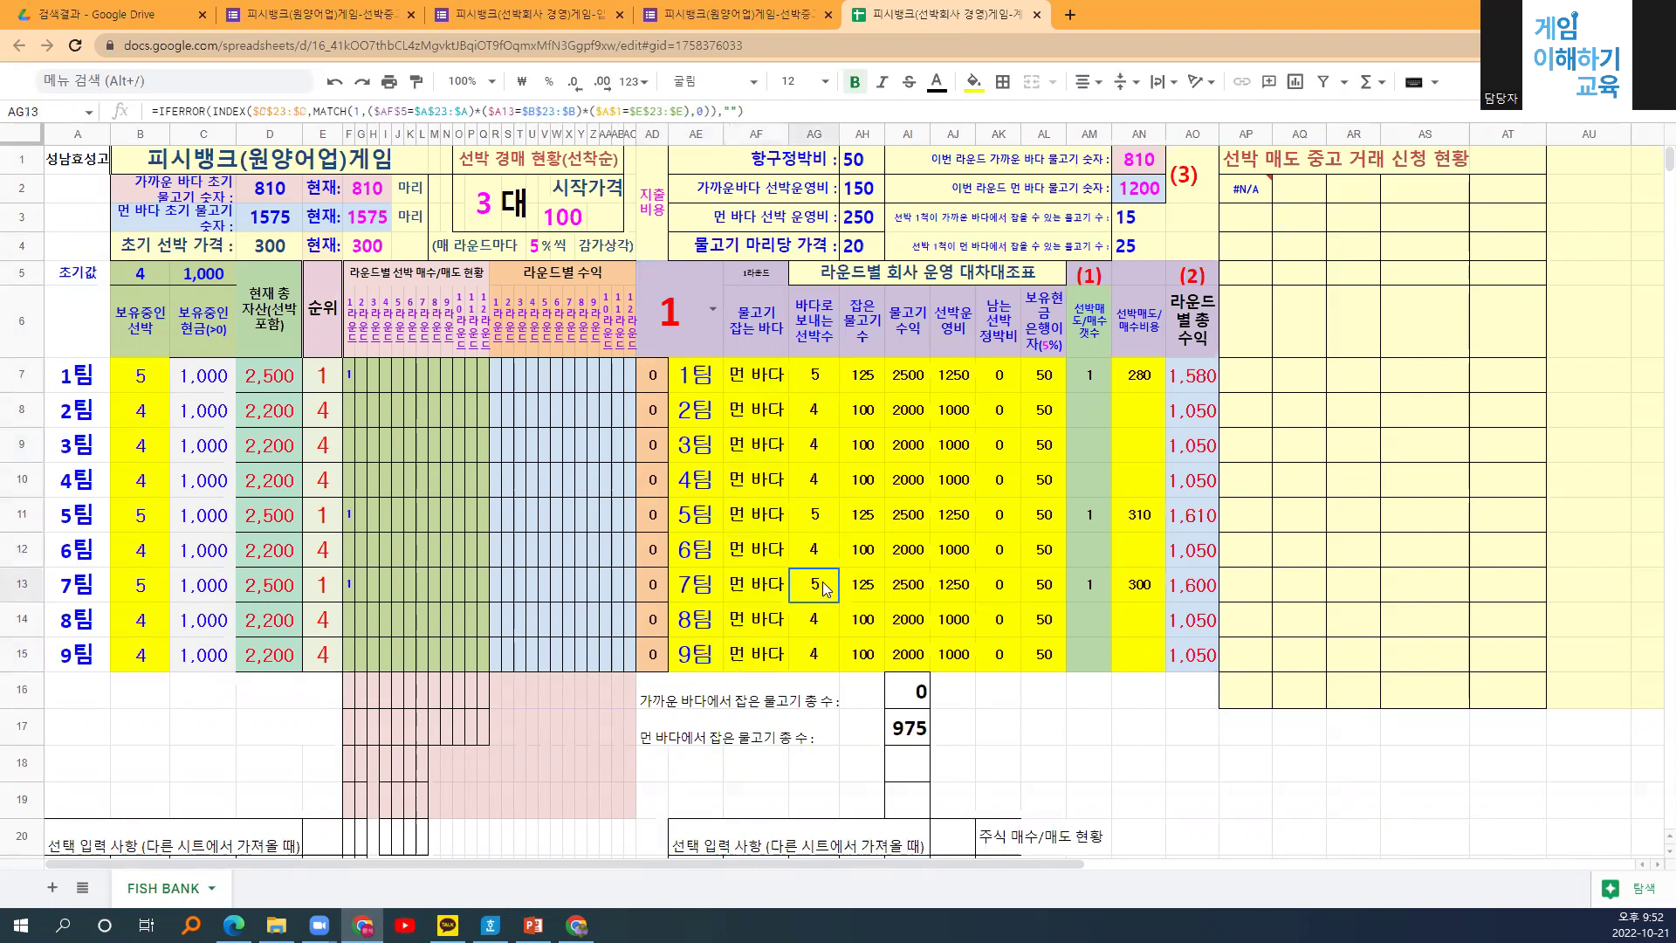
click(156, 390)
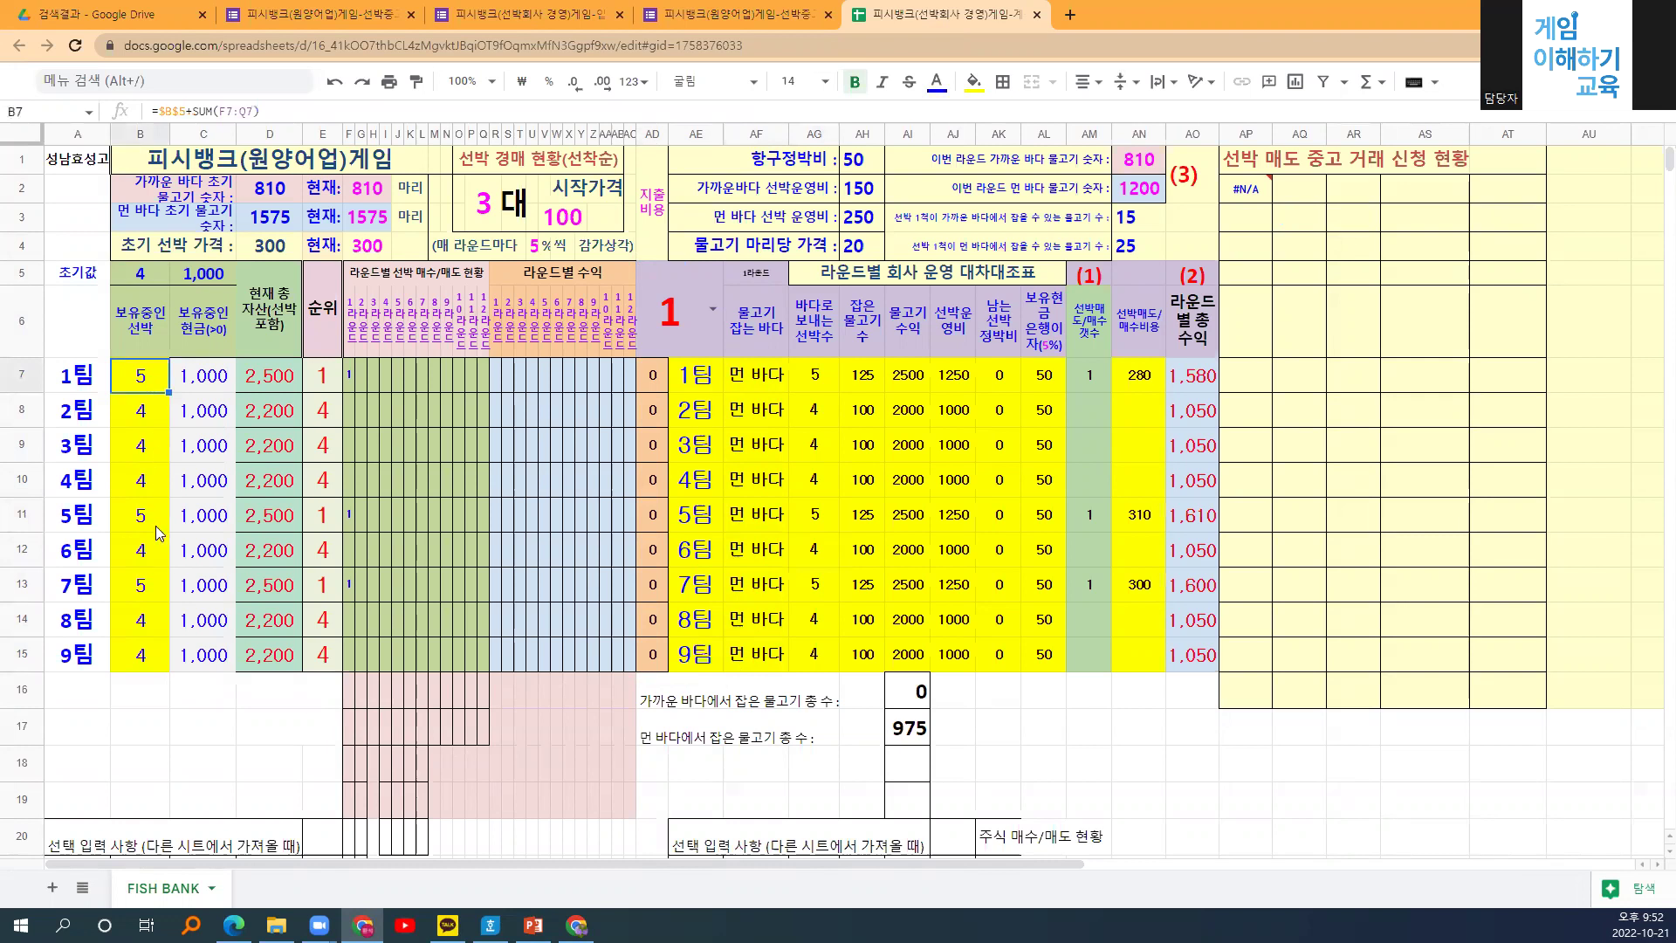
click(152, 529)
click(152, 594)
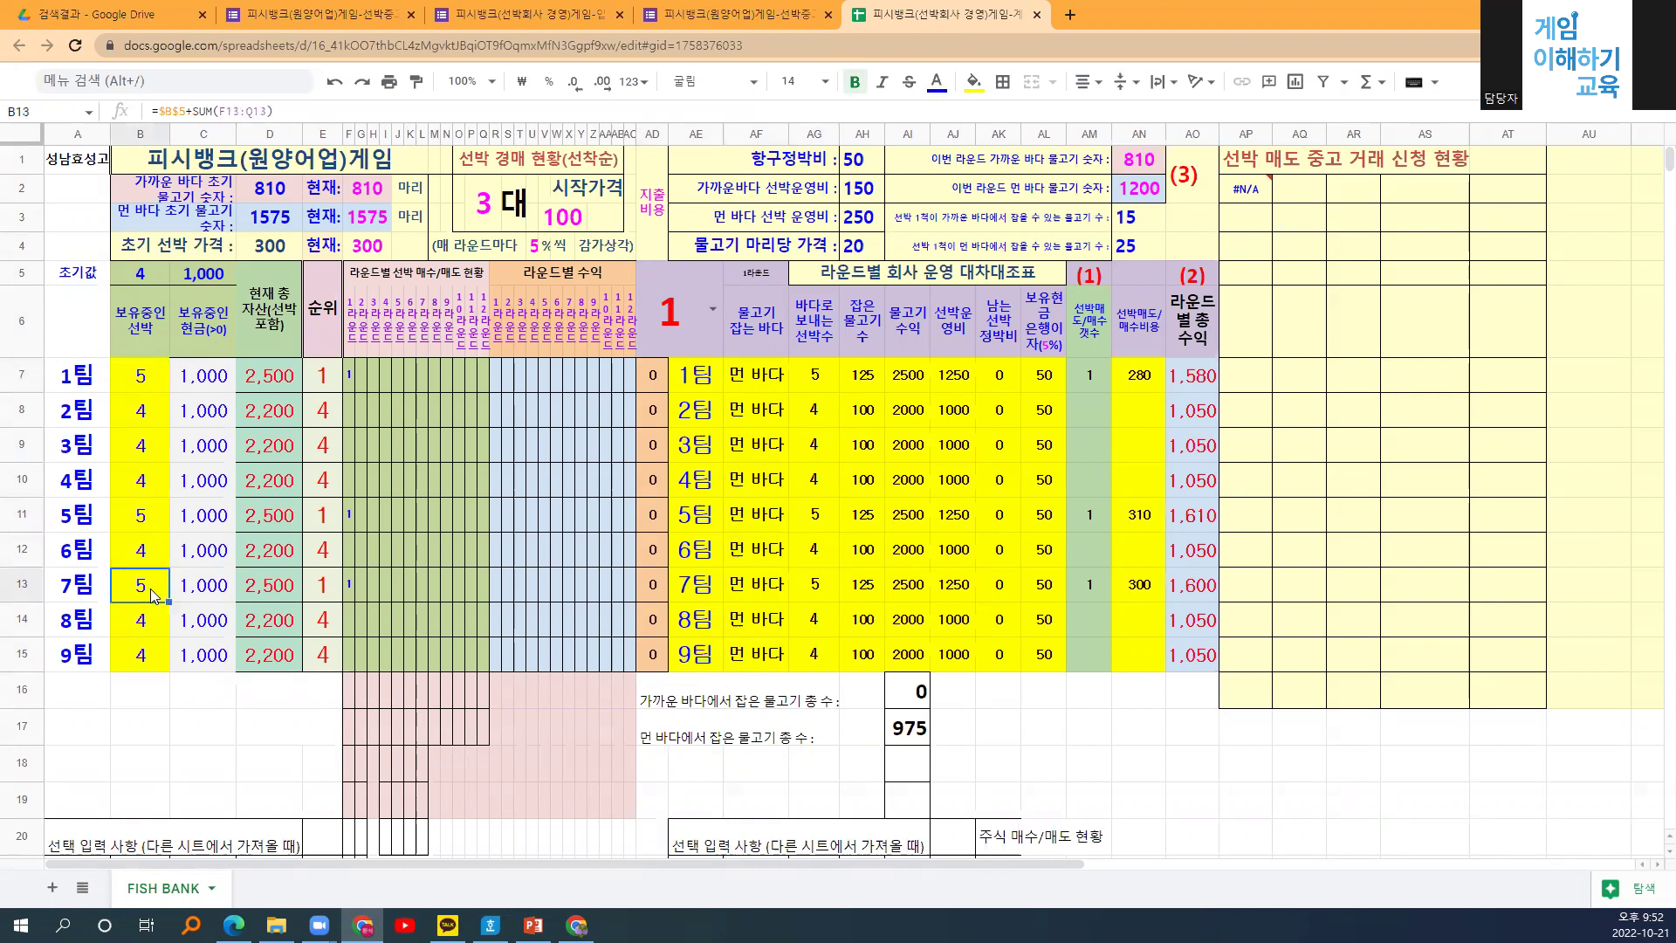
click(821, 379)
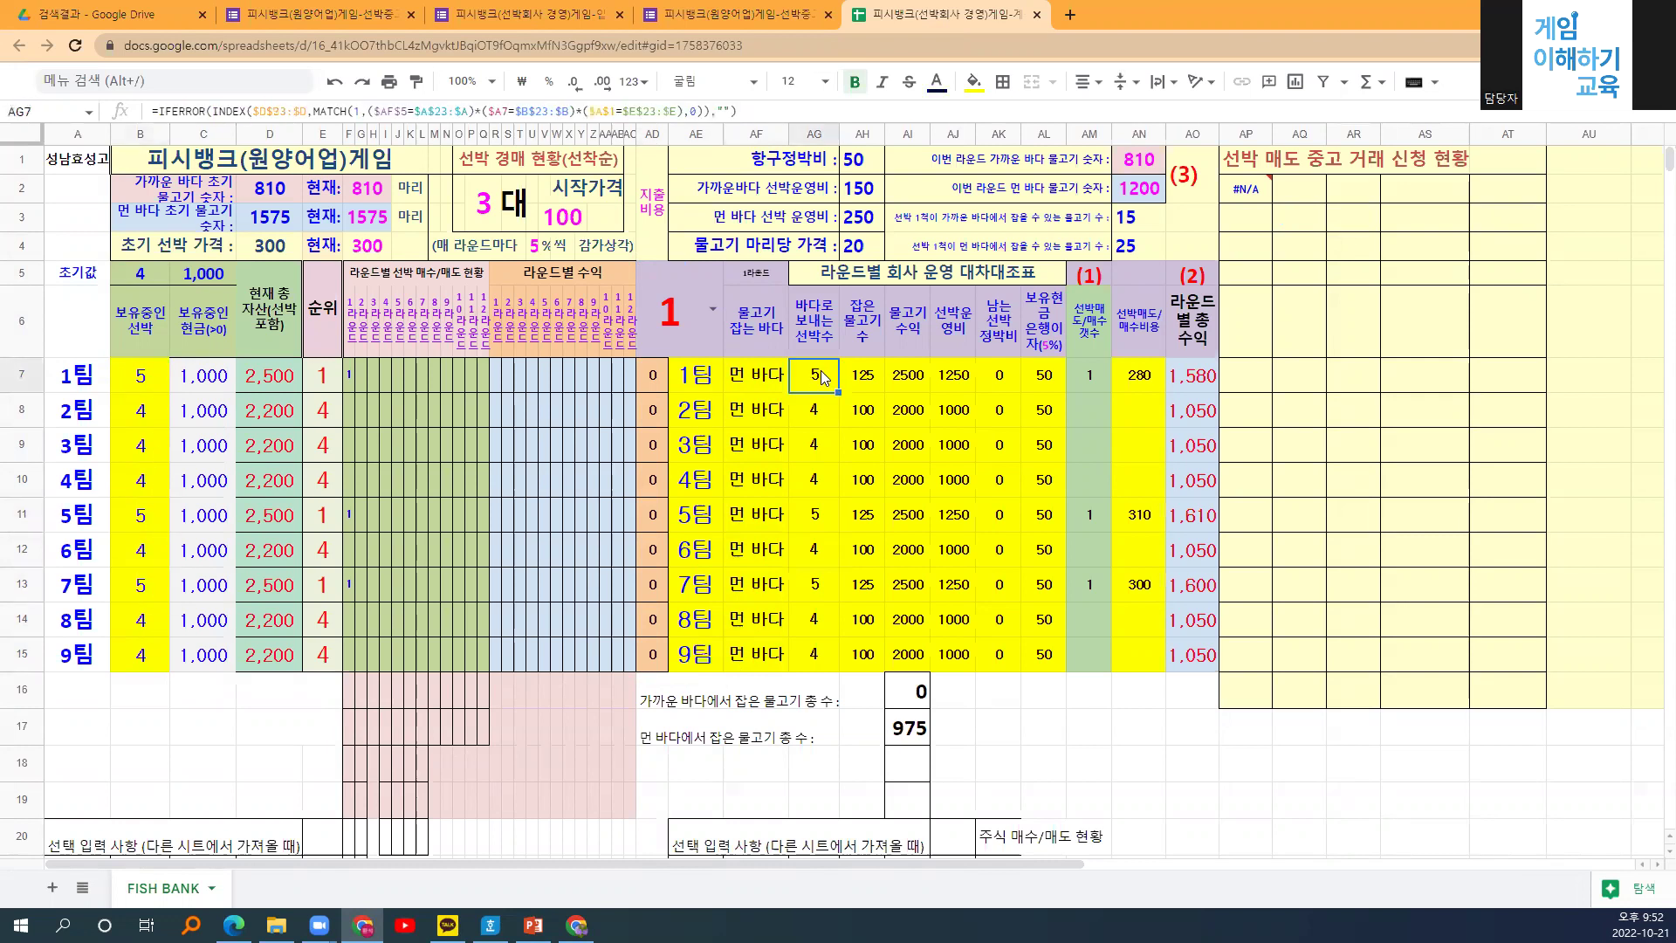
Review the formulas for the number of fish caught and the fish income in the round 1 balance sheet.
click(867, 385)
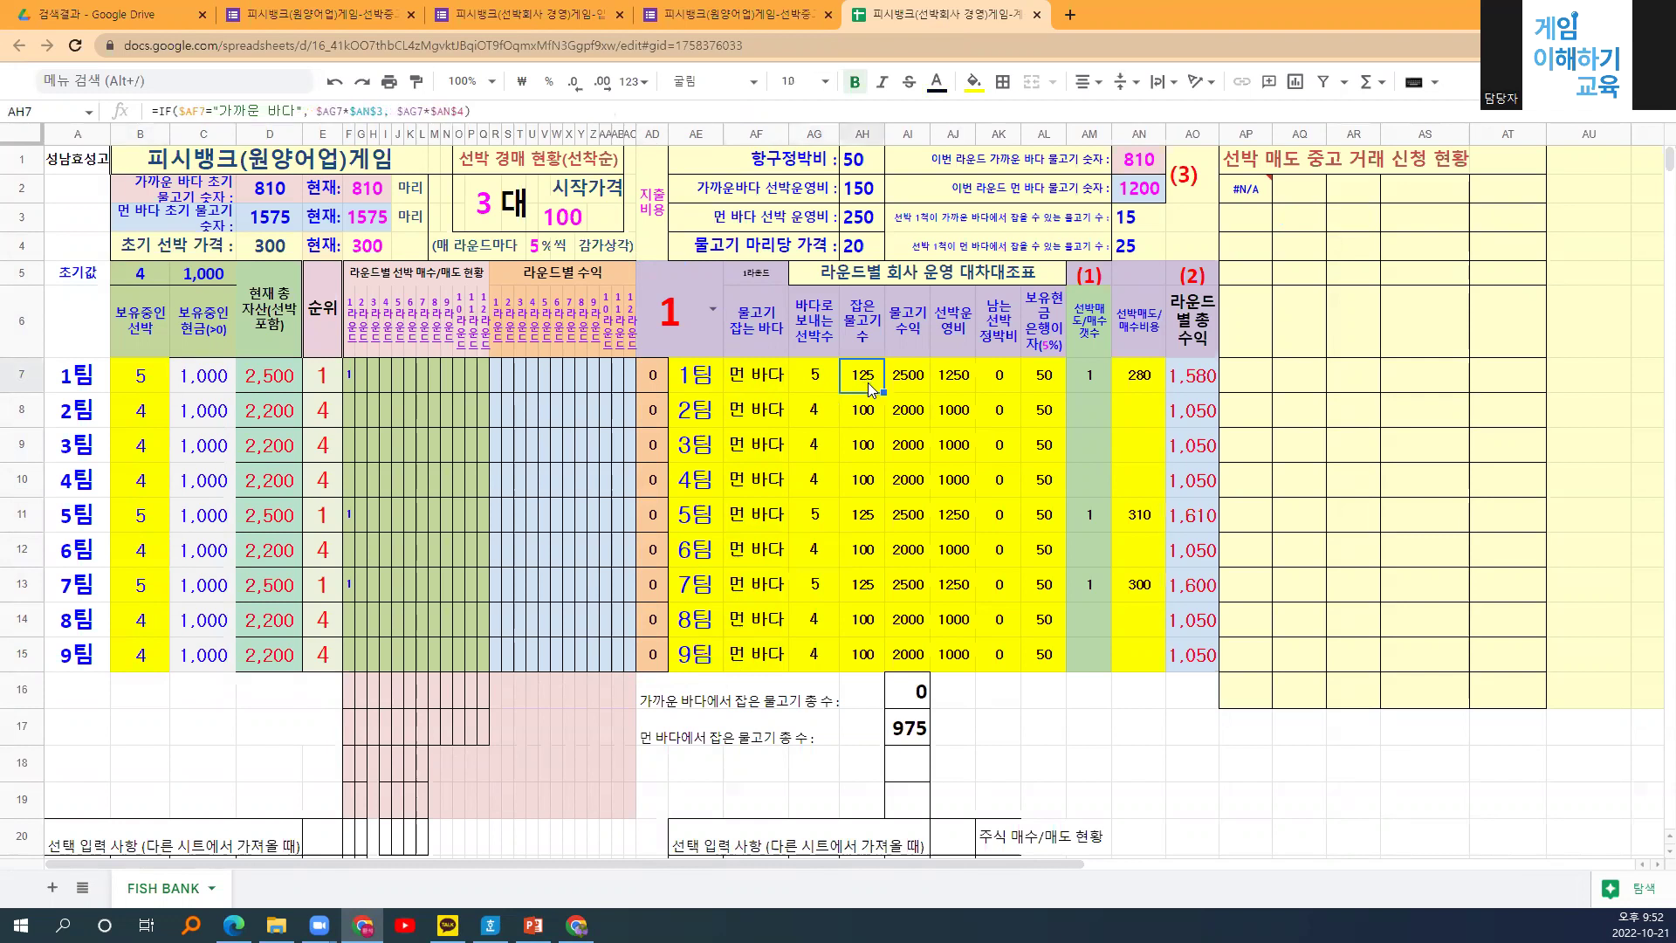
click(865, 410)
click(867, 393)
click(873, 426)
click(901, 385)
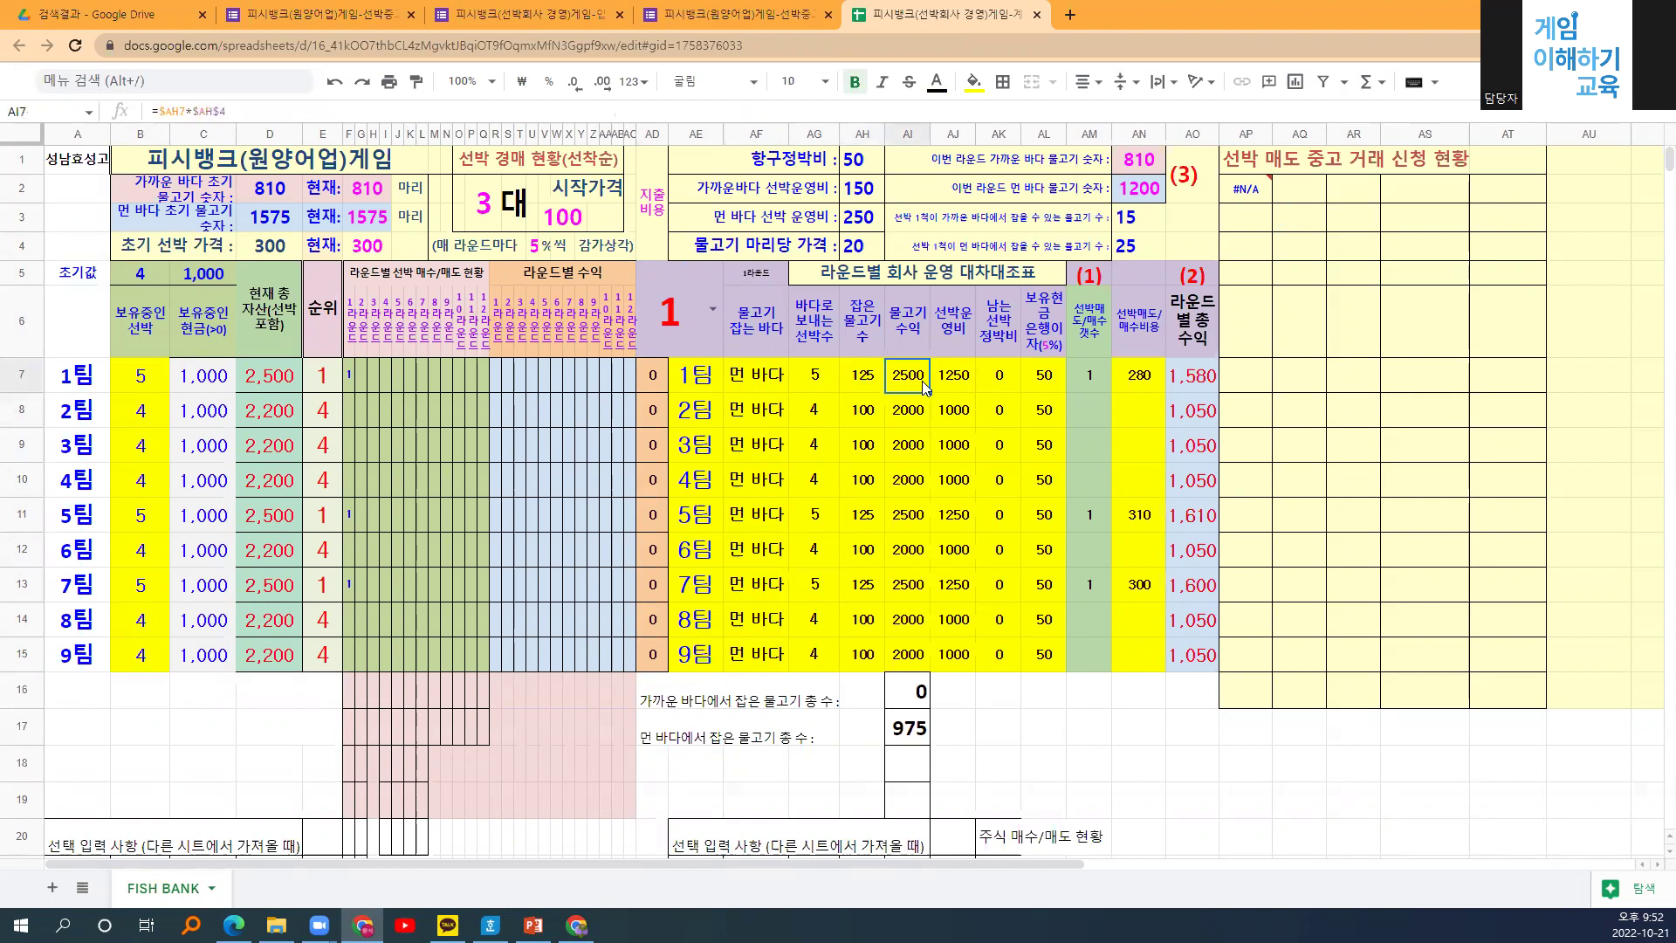
click(909, 410)
click(913, 510)
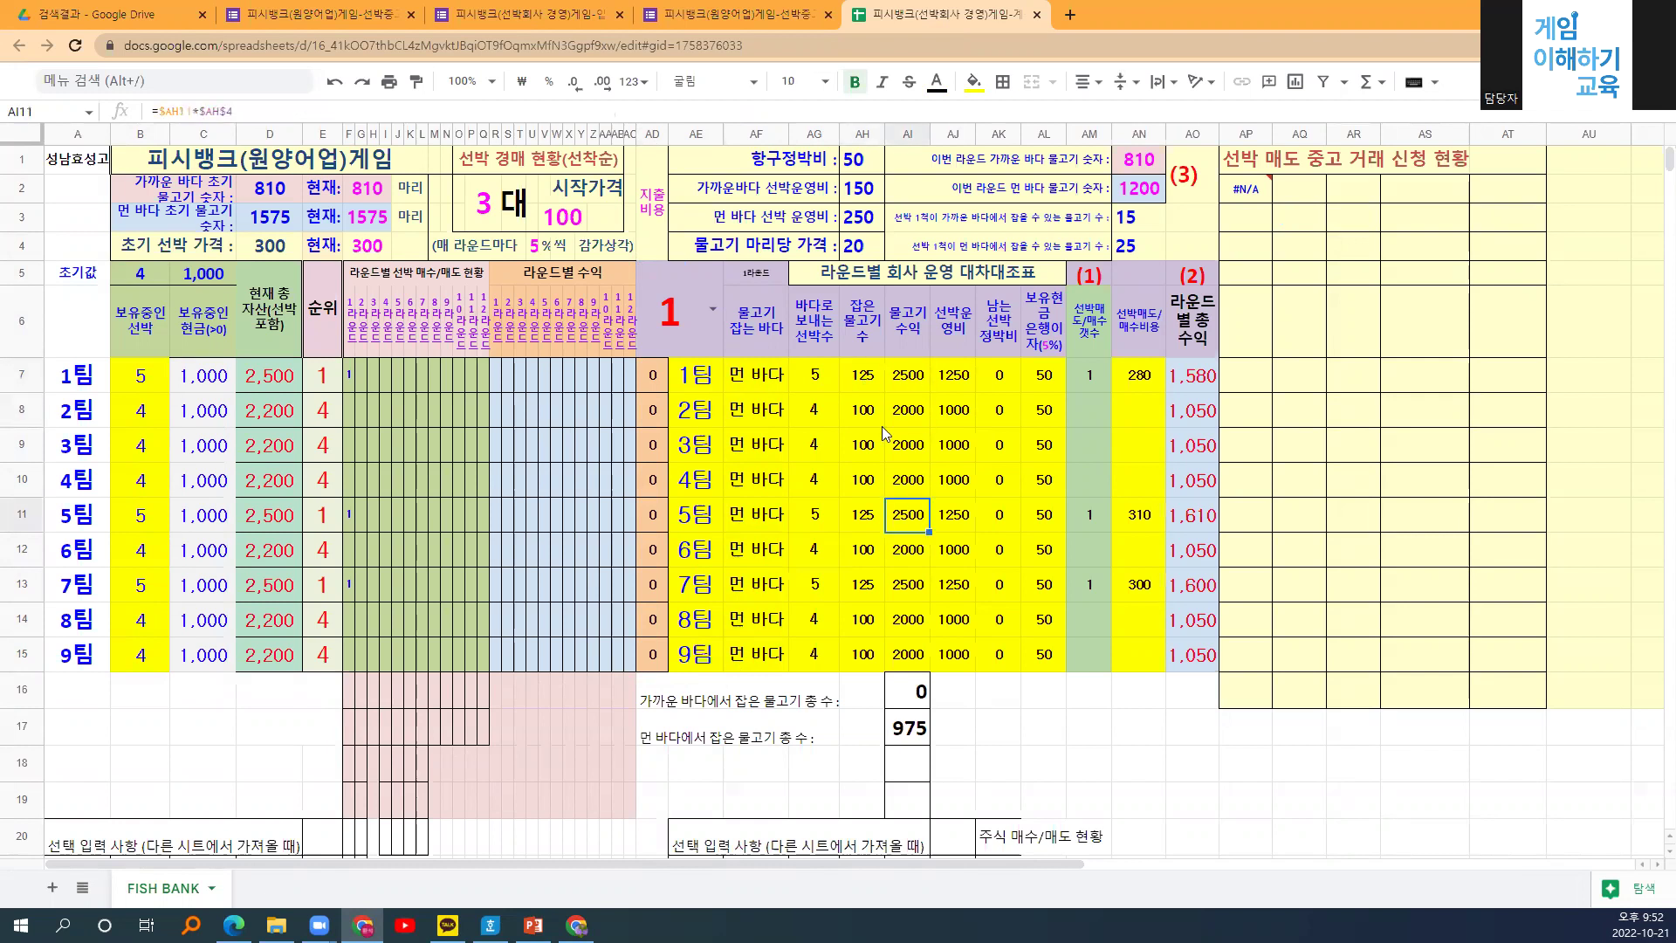
click(871, 375)
click(917, 373)
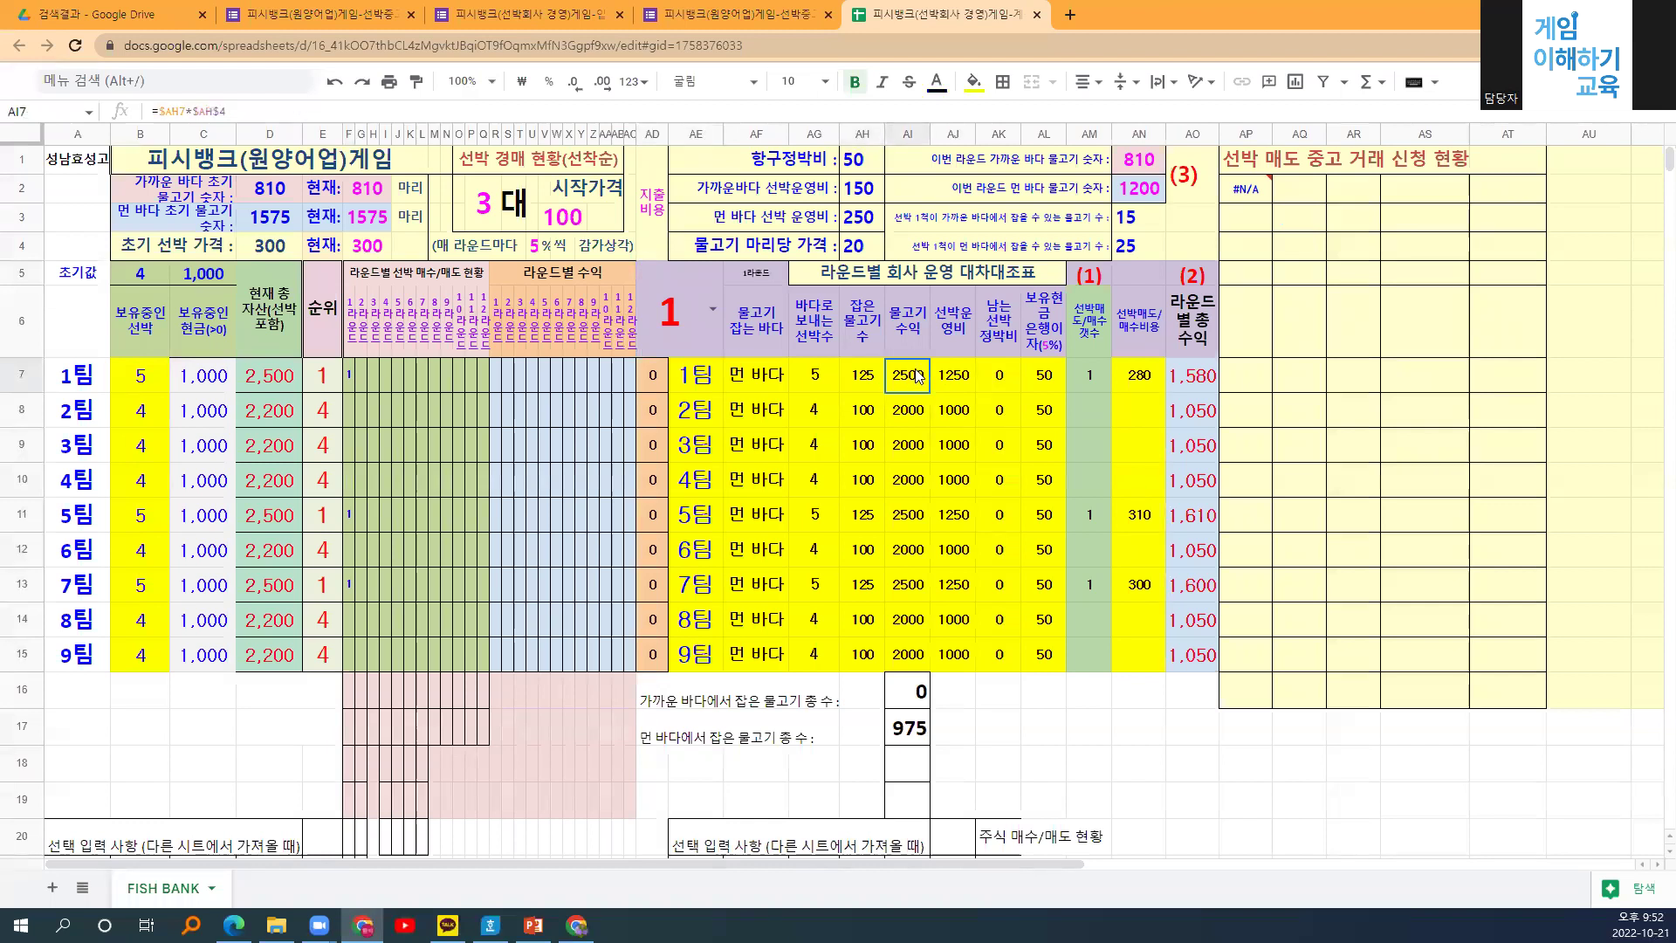
Review the ship operating cost formula and the mooring cost of the remaining ships for all nine teams.
click(952, 380)
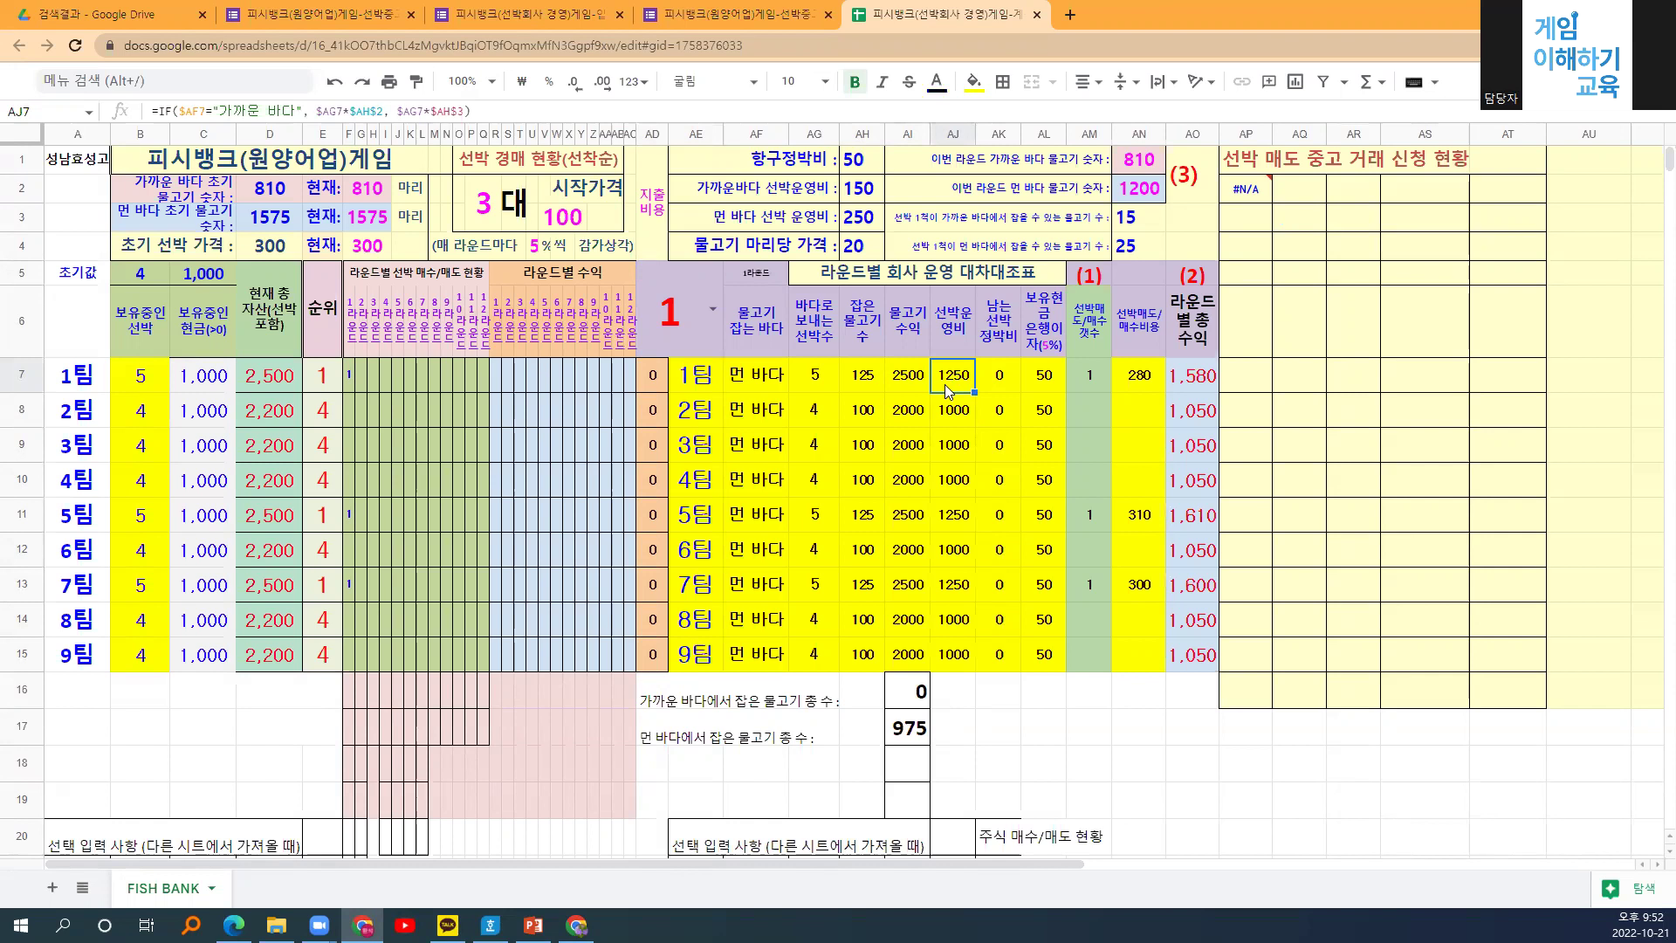
click(998, 388)
drag(1005, 390, 998, 668)
click(998, 668)
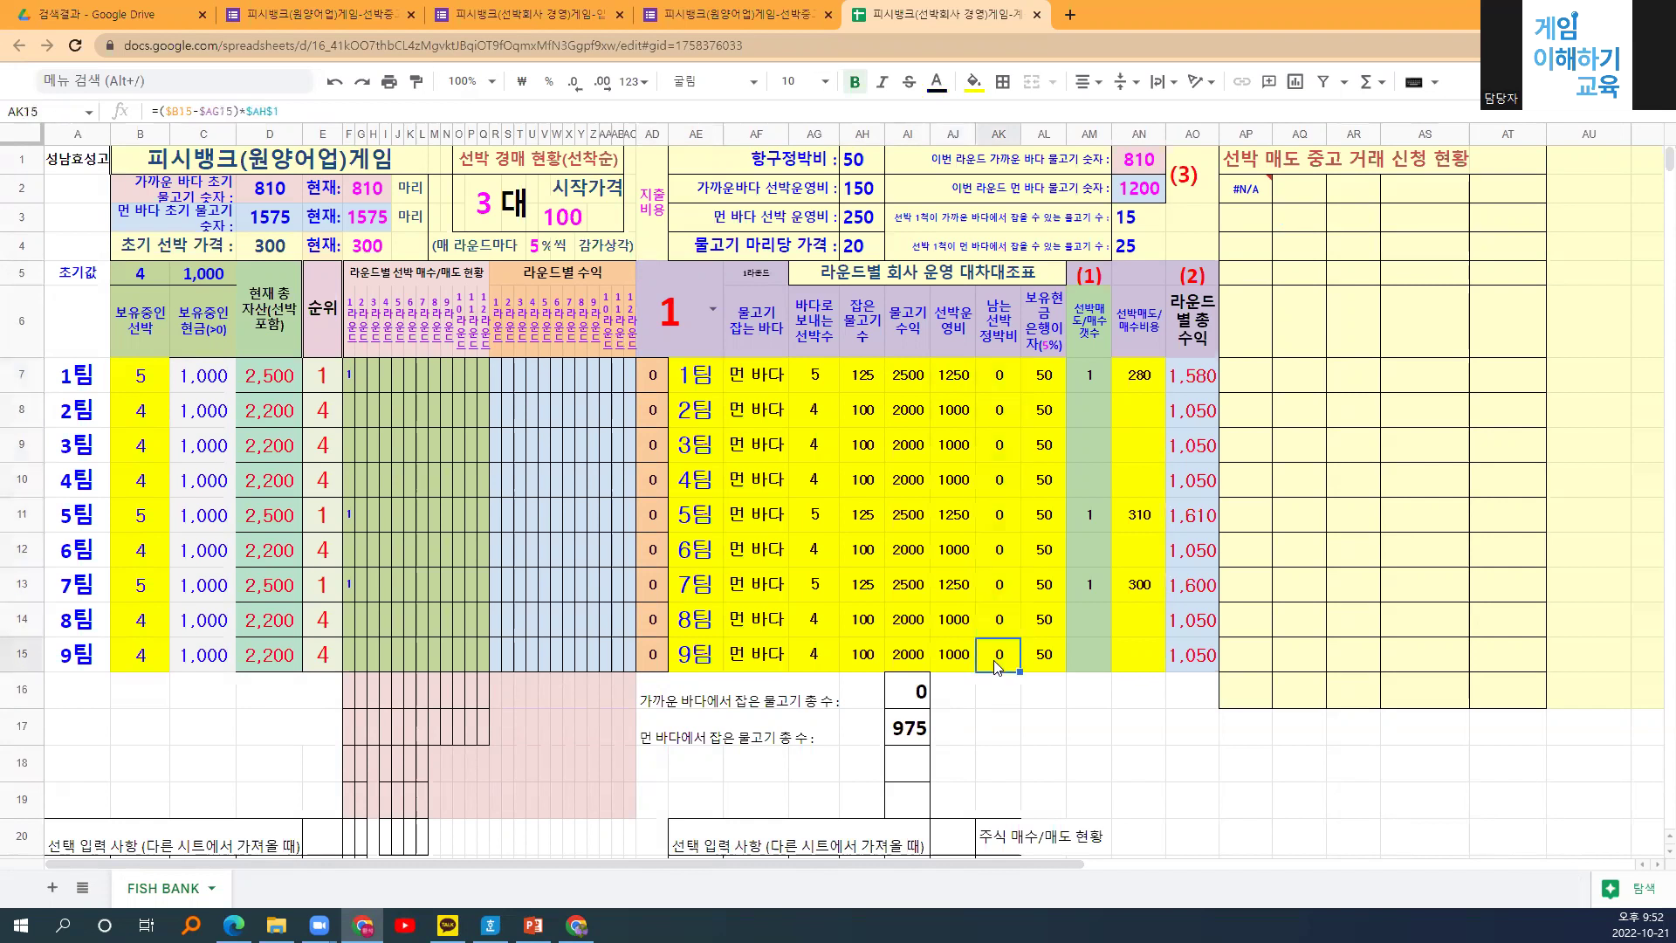
Review the 5% bank interest column for all nine teams against their cash holdings.
click(1047, 377)
drag(1049, 460, 1047, 656)
click(1047, 657)
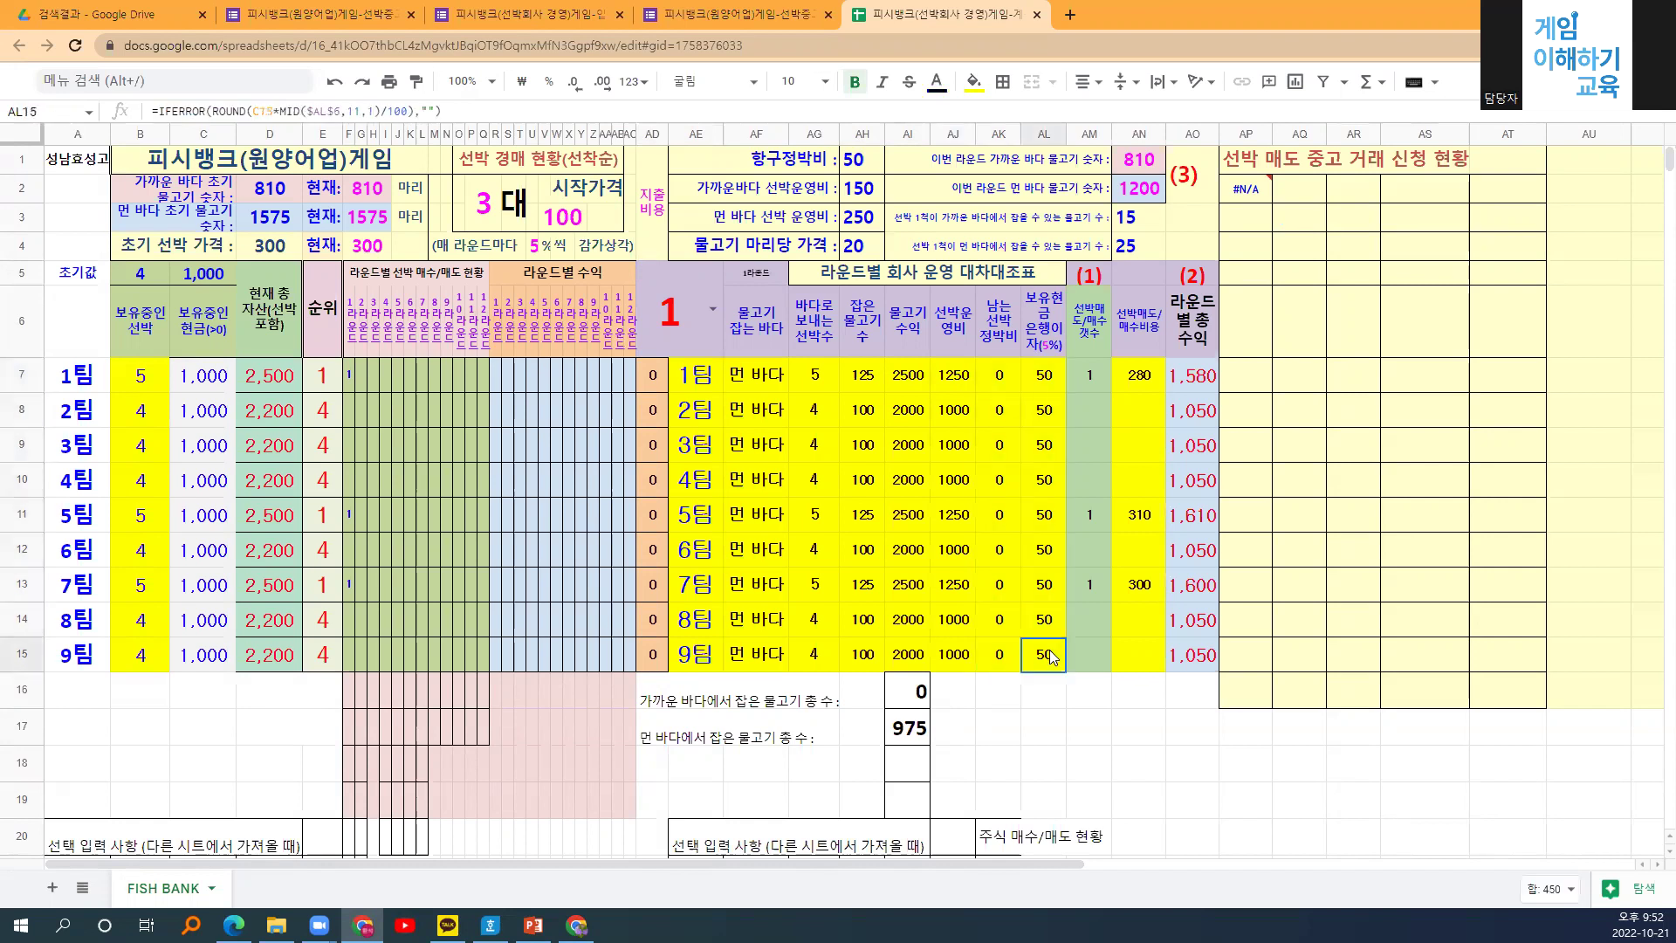
drag(202, 384, 213, 668)
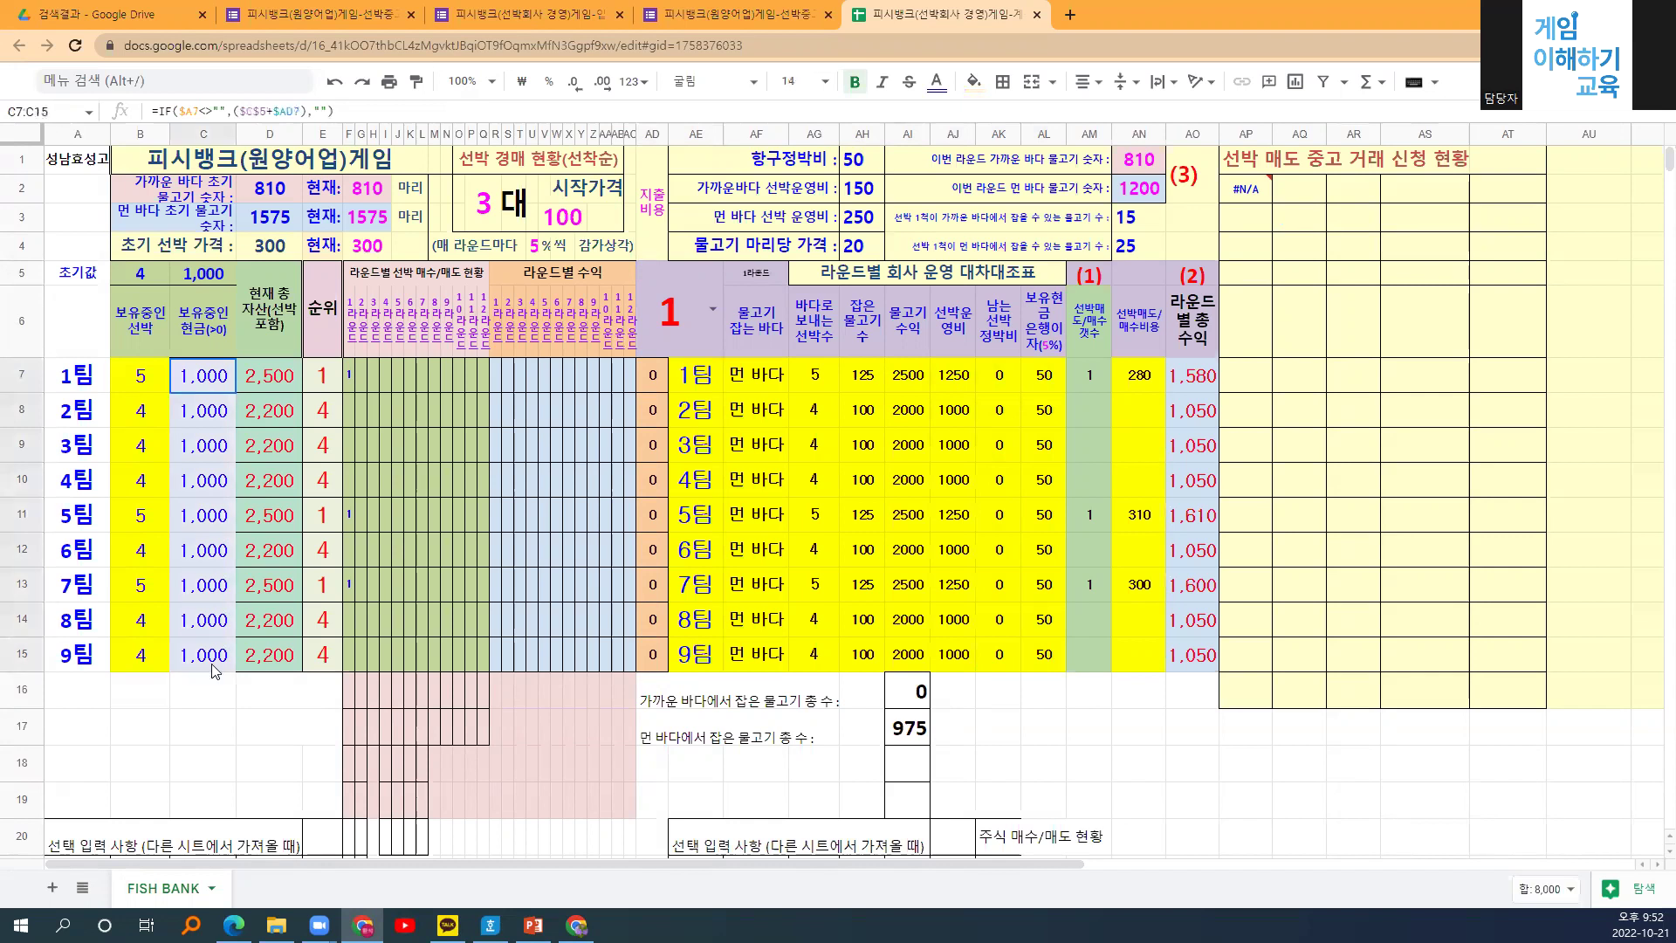
click(1044, 384)
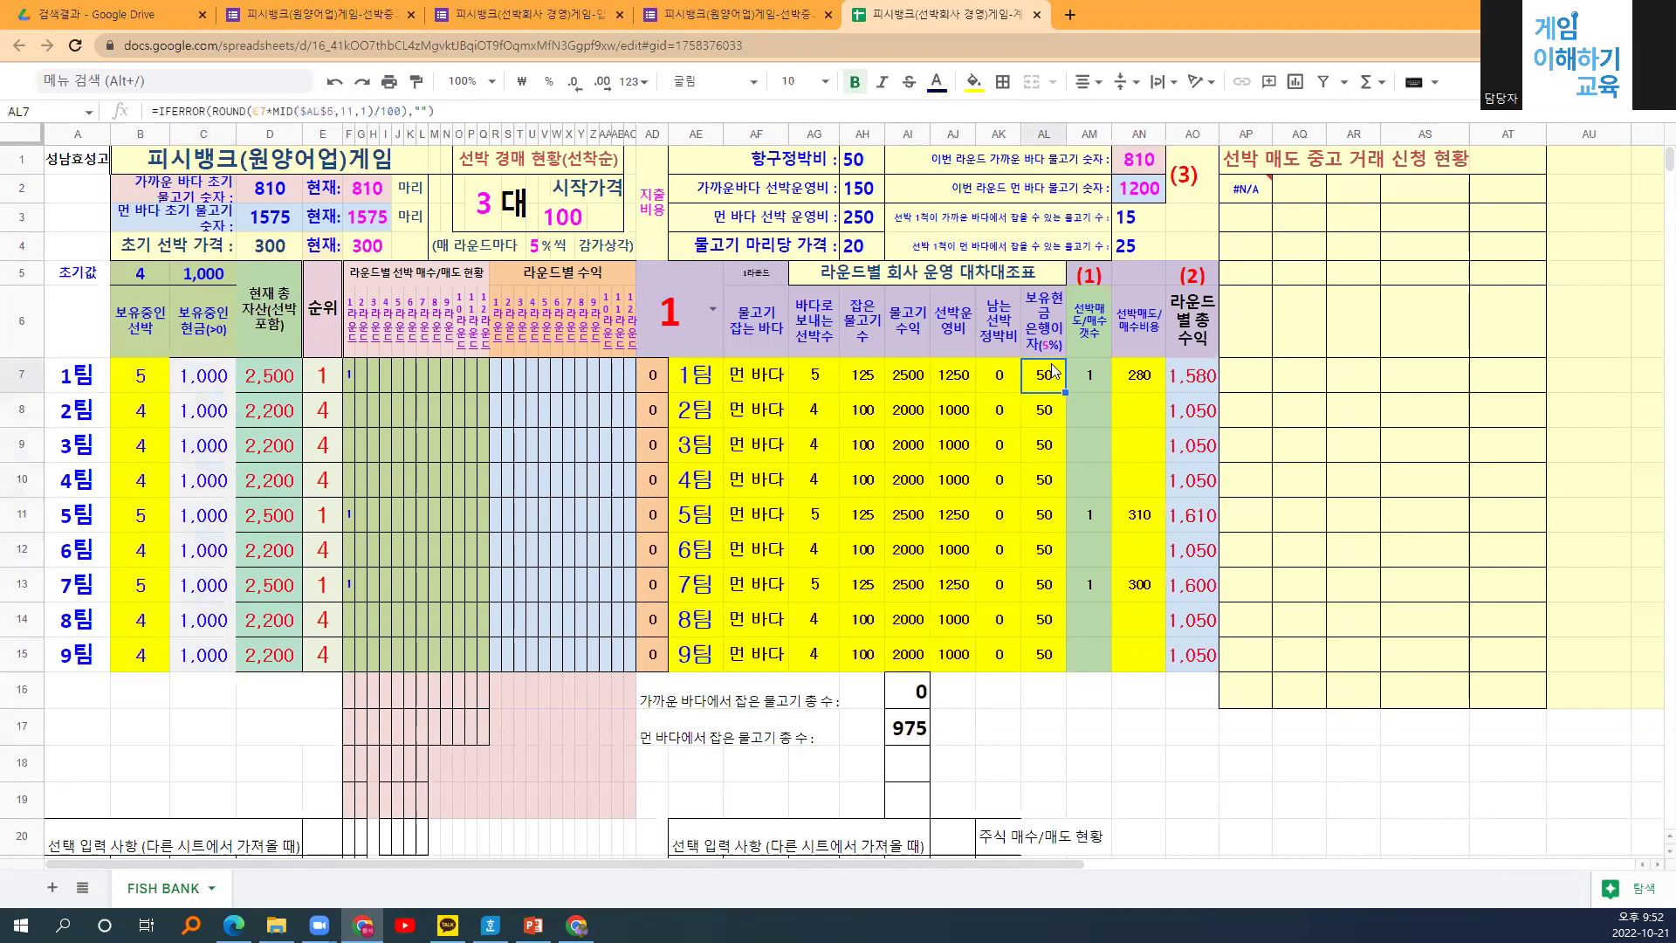
drag(1053, 371, 1040, 653)
click(1099, 622)
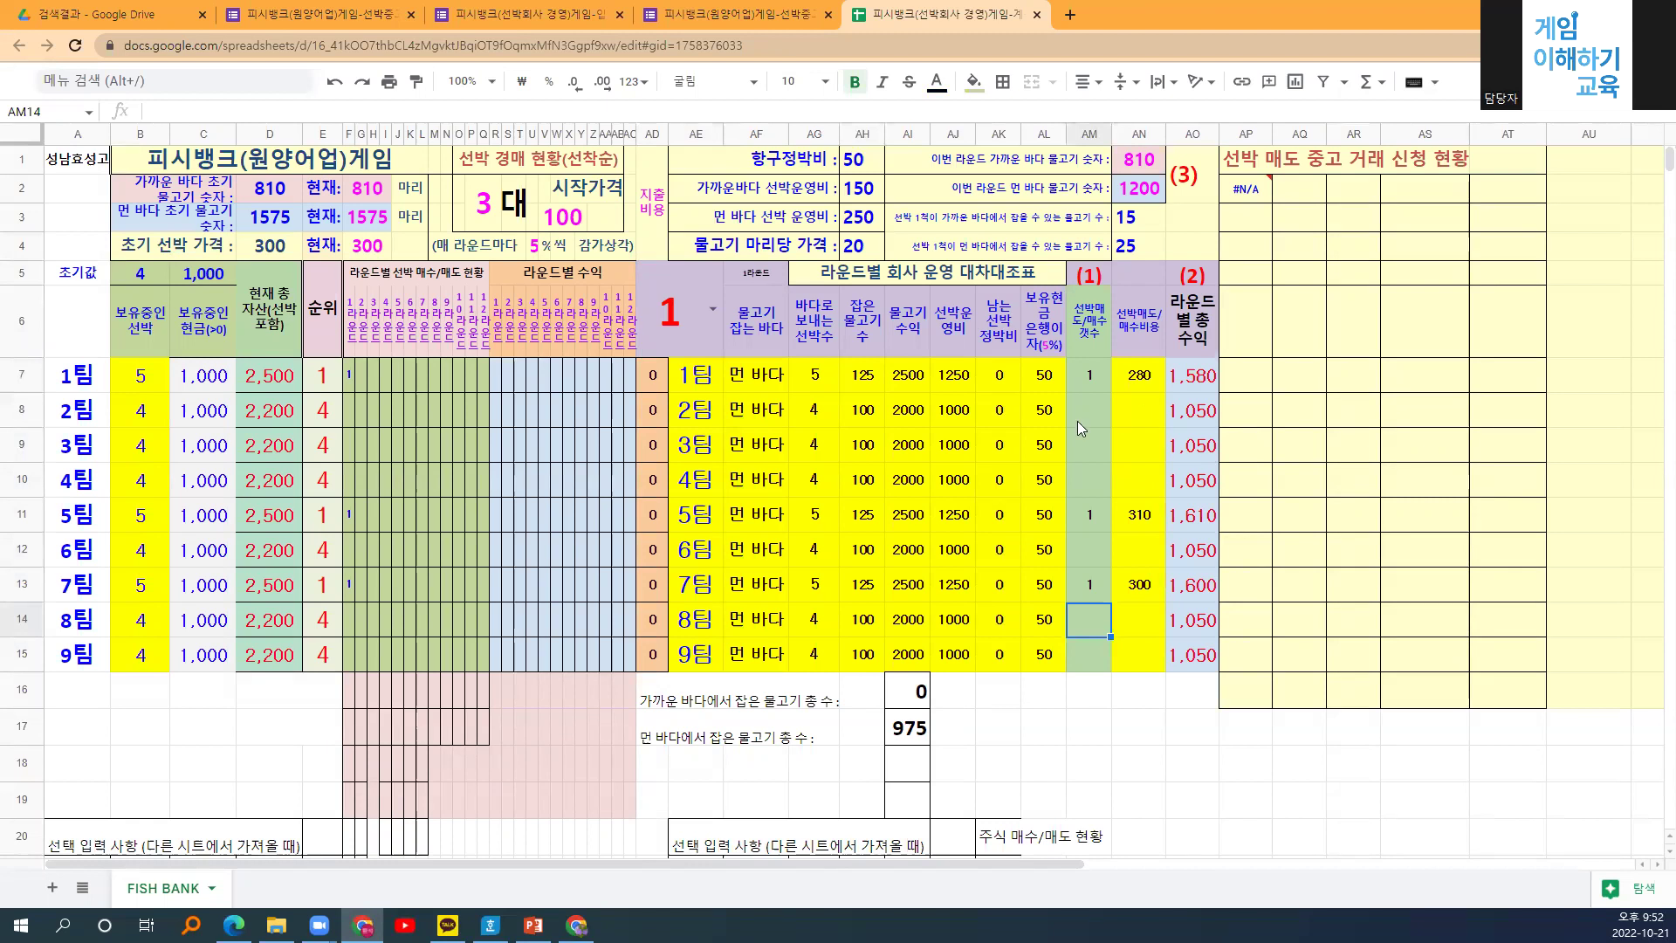
click(703, 384)
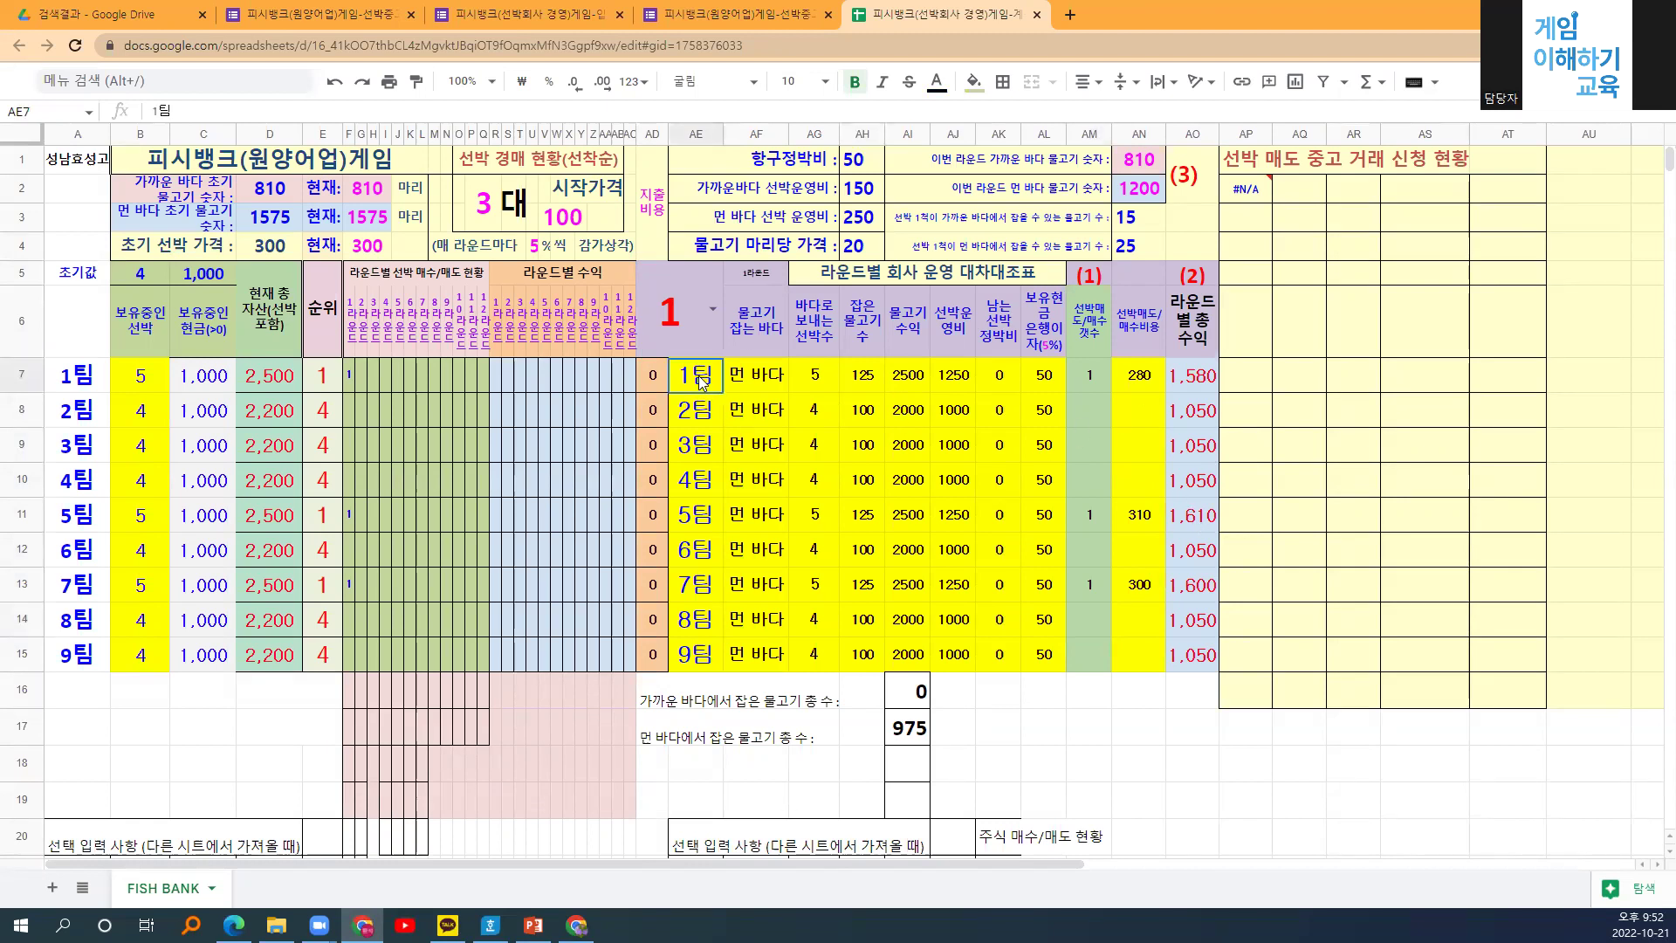
Copy this round's near-sea and far-sea fish counts, 810 and 1200, into the current fish count cells as values only.
click(910, 733)
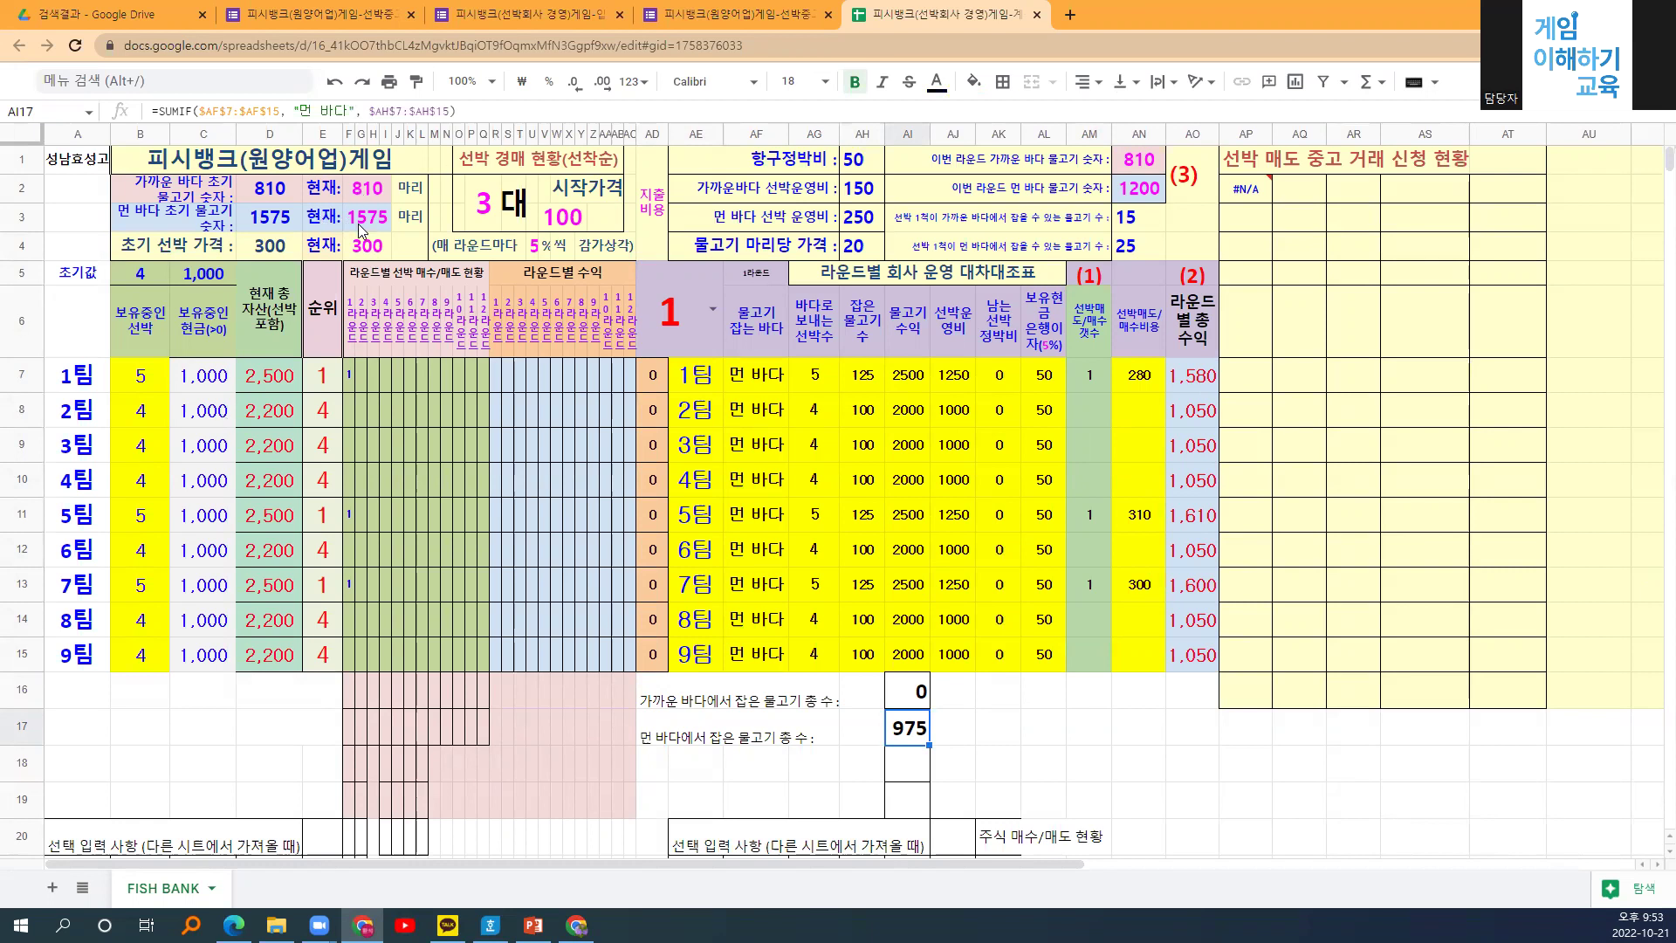
click(1143, 208)
click(1144, 168)
drag(1141, 201, 1141, 200)
key(ctrl+c)
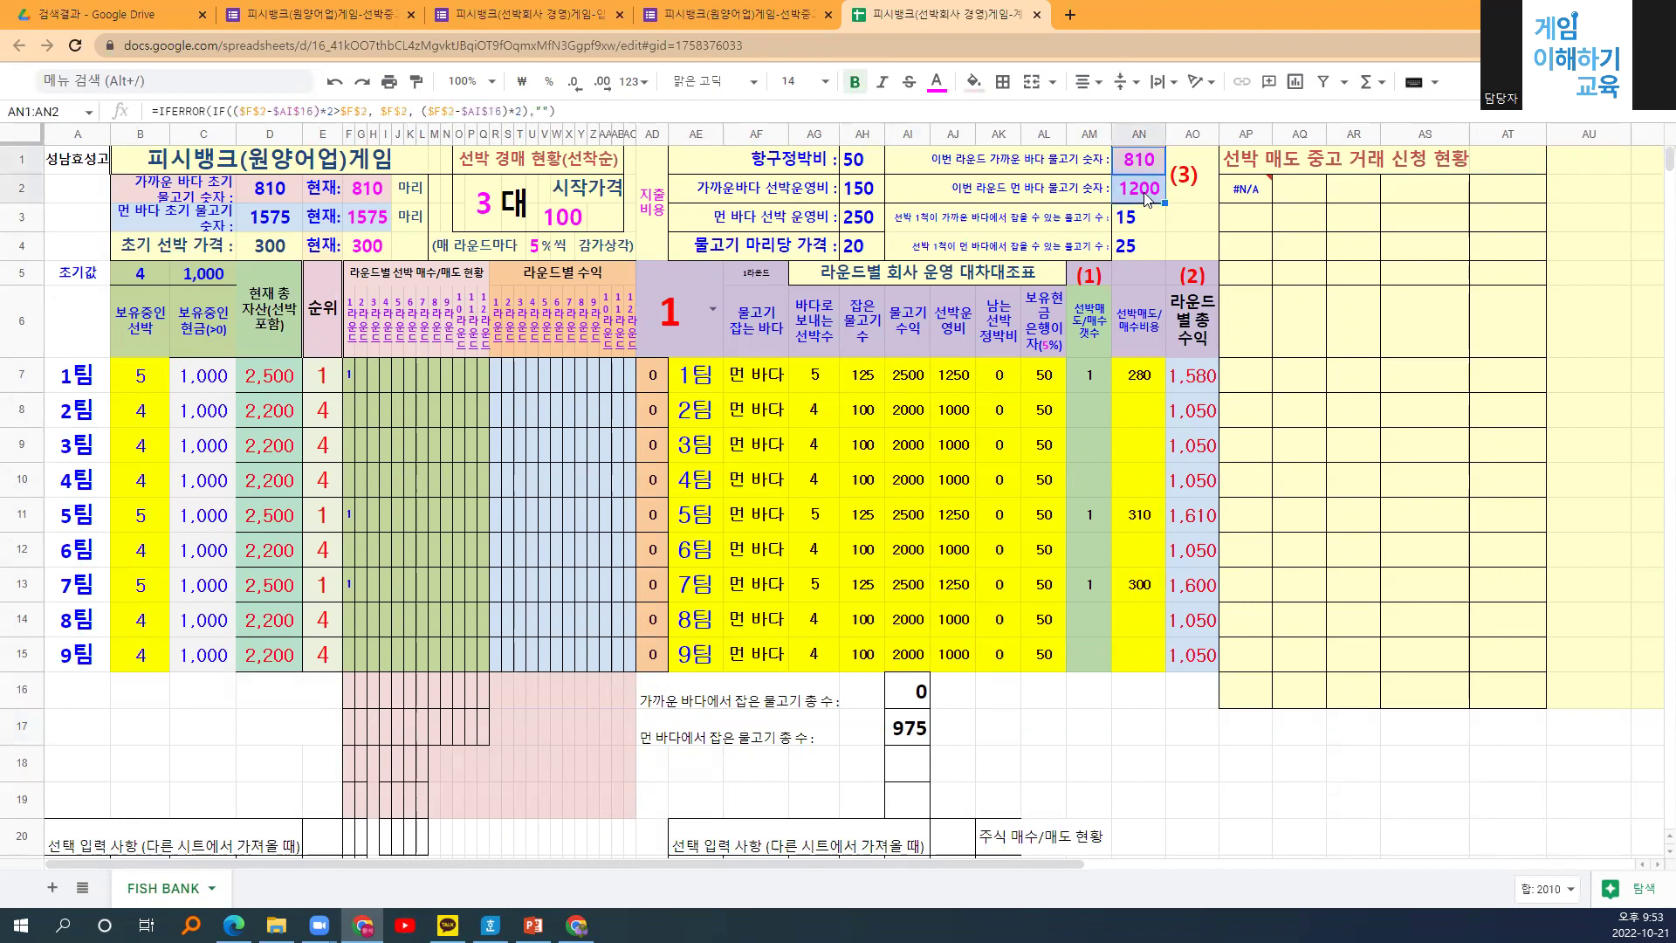
click(355, 195)
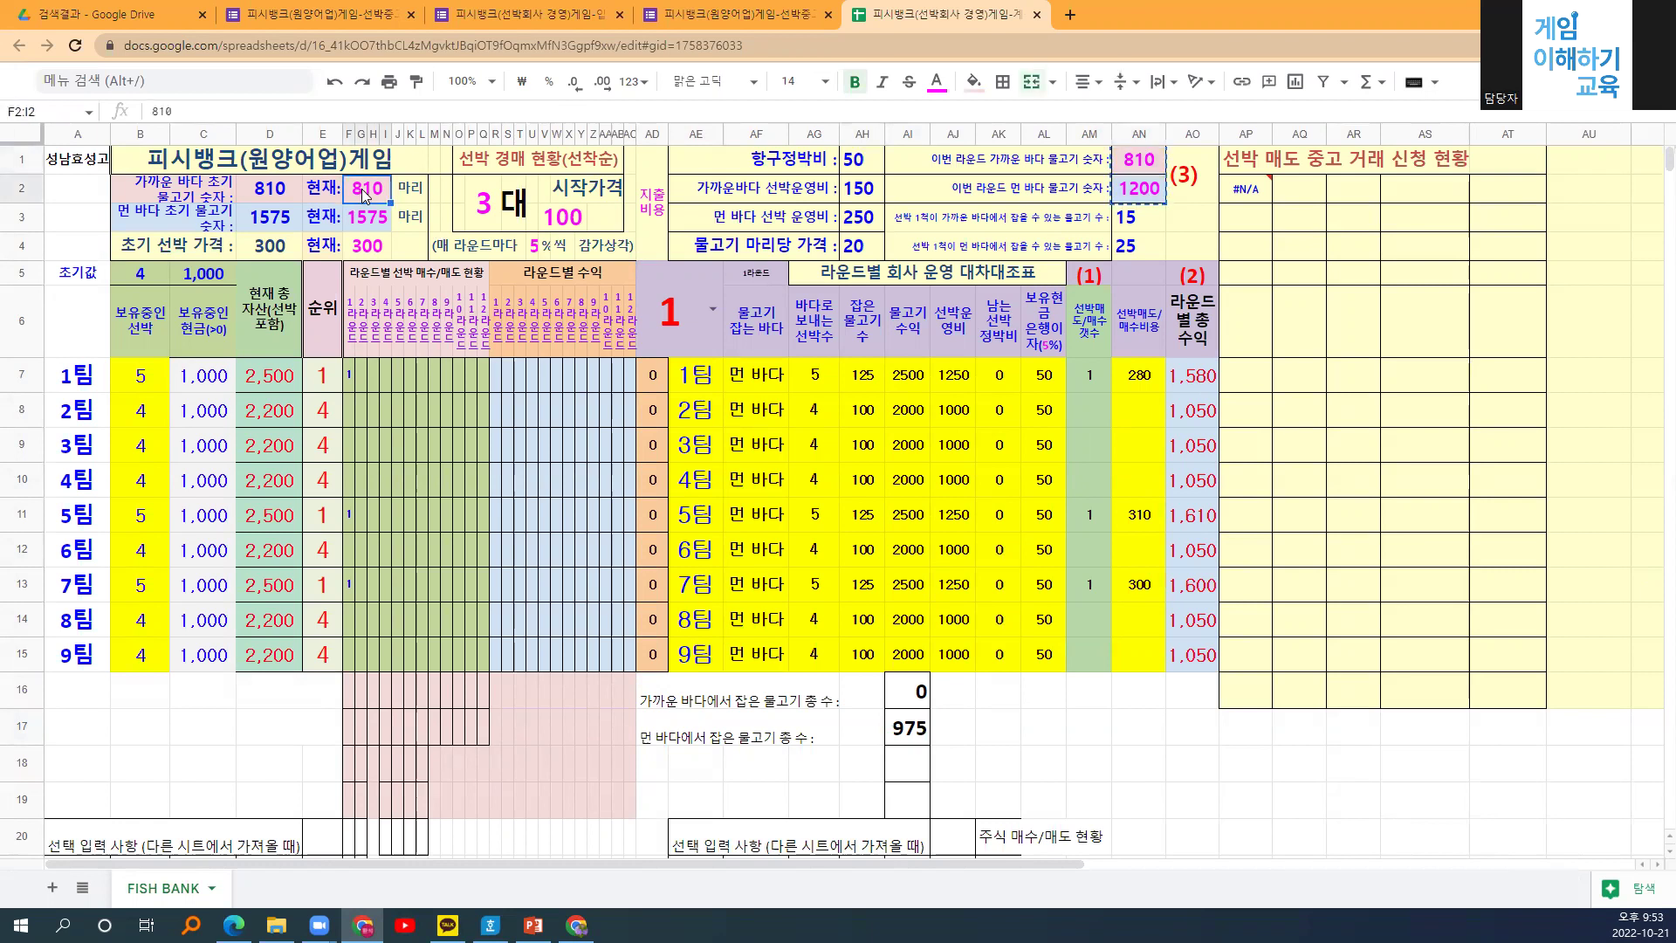
key(ctrl+shift+v)
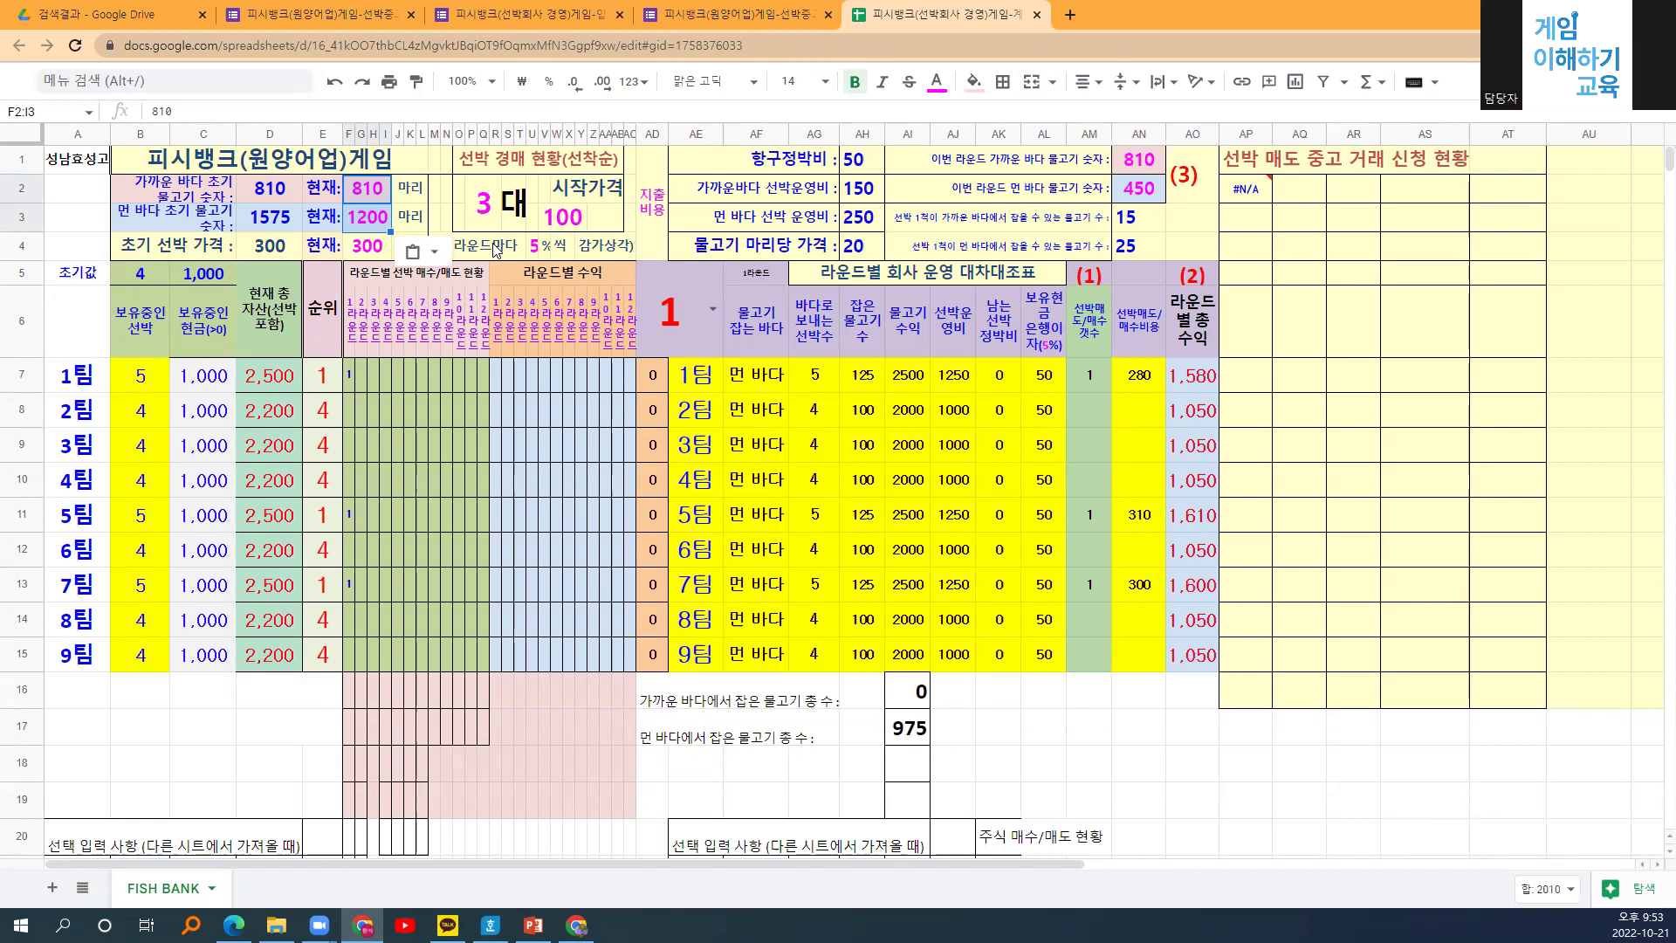
Set the round to 12 and clear the ship sale/purchase counts and costs of teams 1 to 7.
click(711, 314)
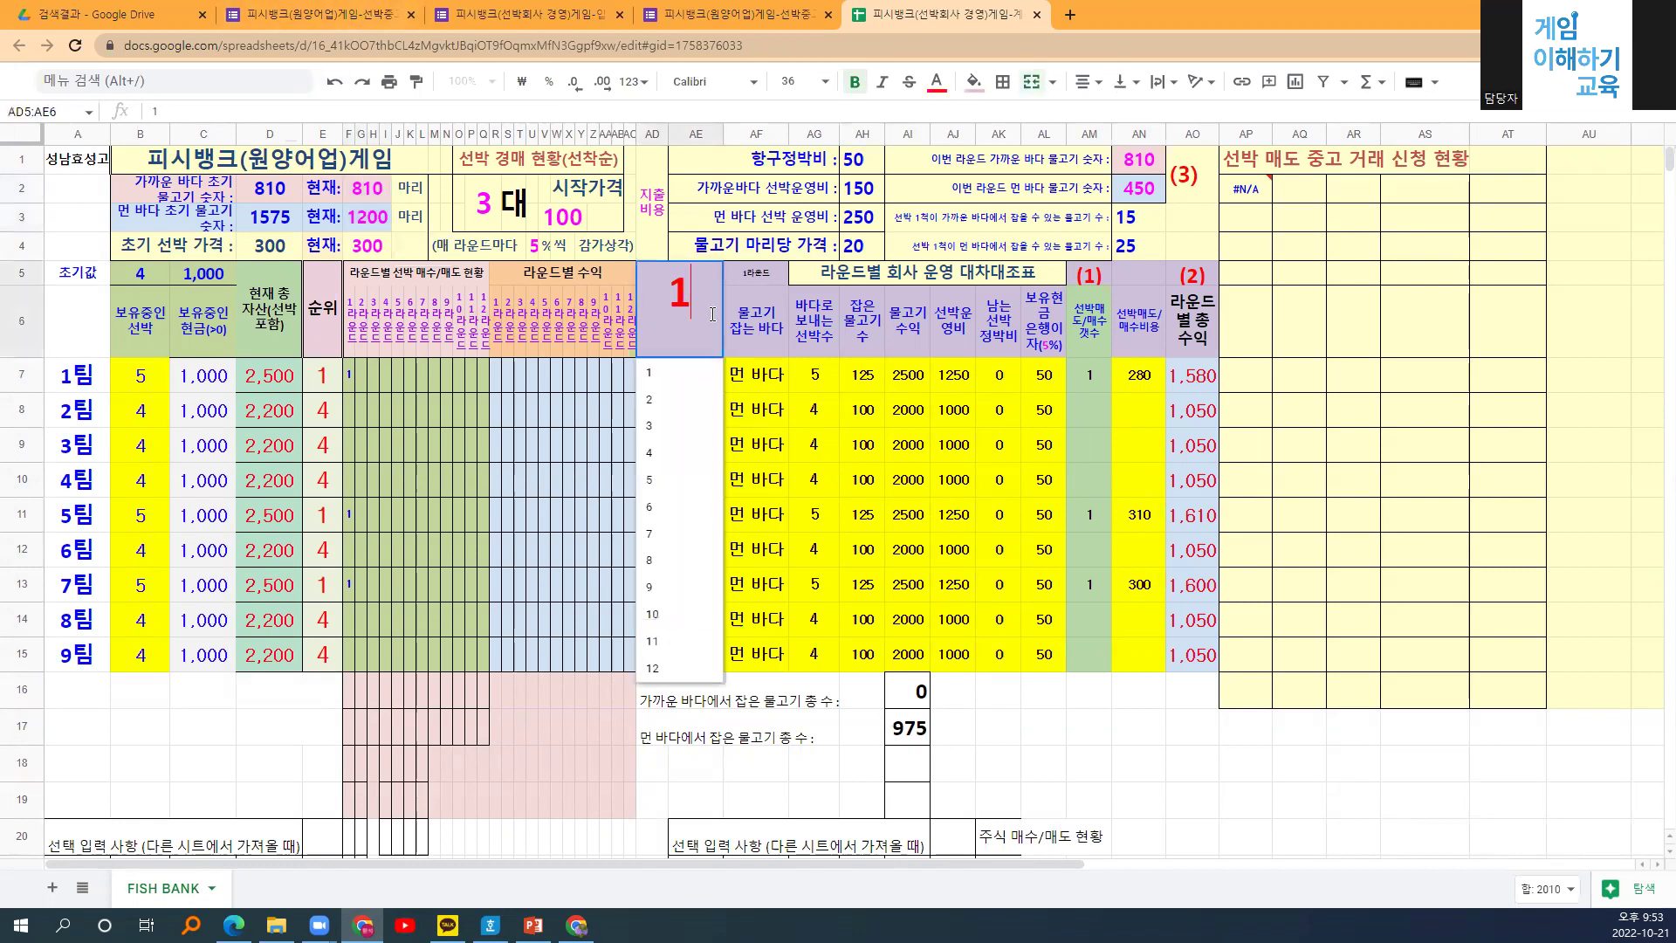
click(671, 668)
click(1355, 450)
drag(1100, 382, 1149, 600)
key(Delete)
click(1354, 410)
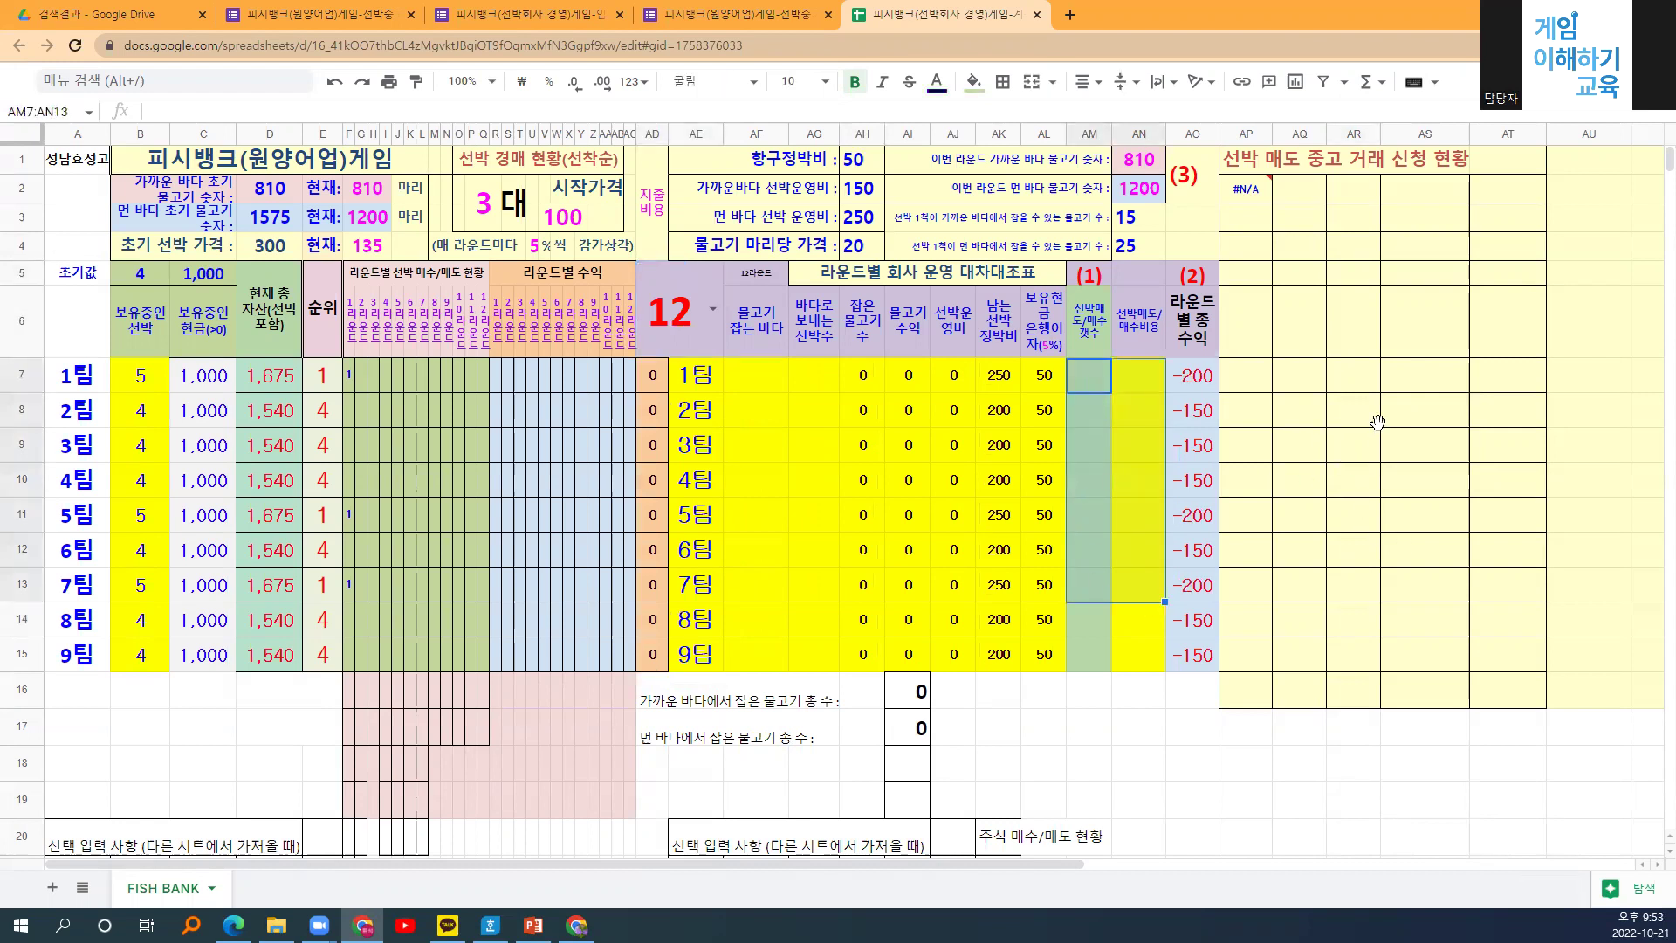
Enter a ship sale/purchase count of 2 and a cost of 600 for team 4.
click(487, 218)
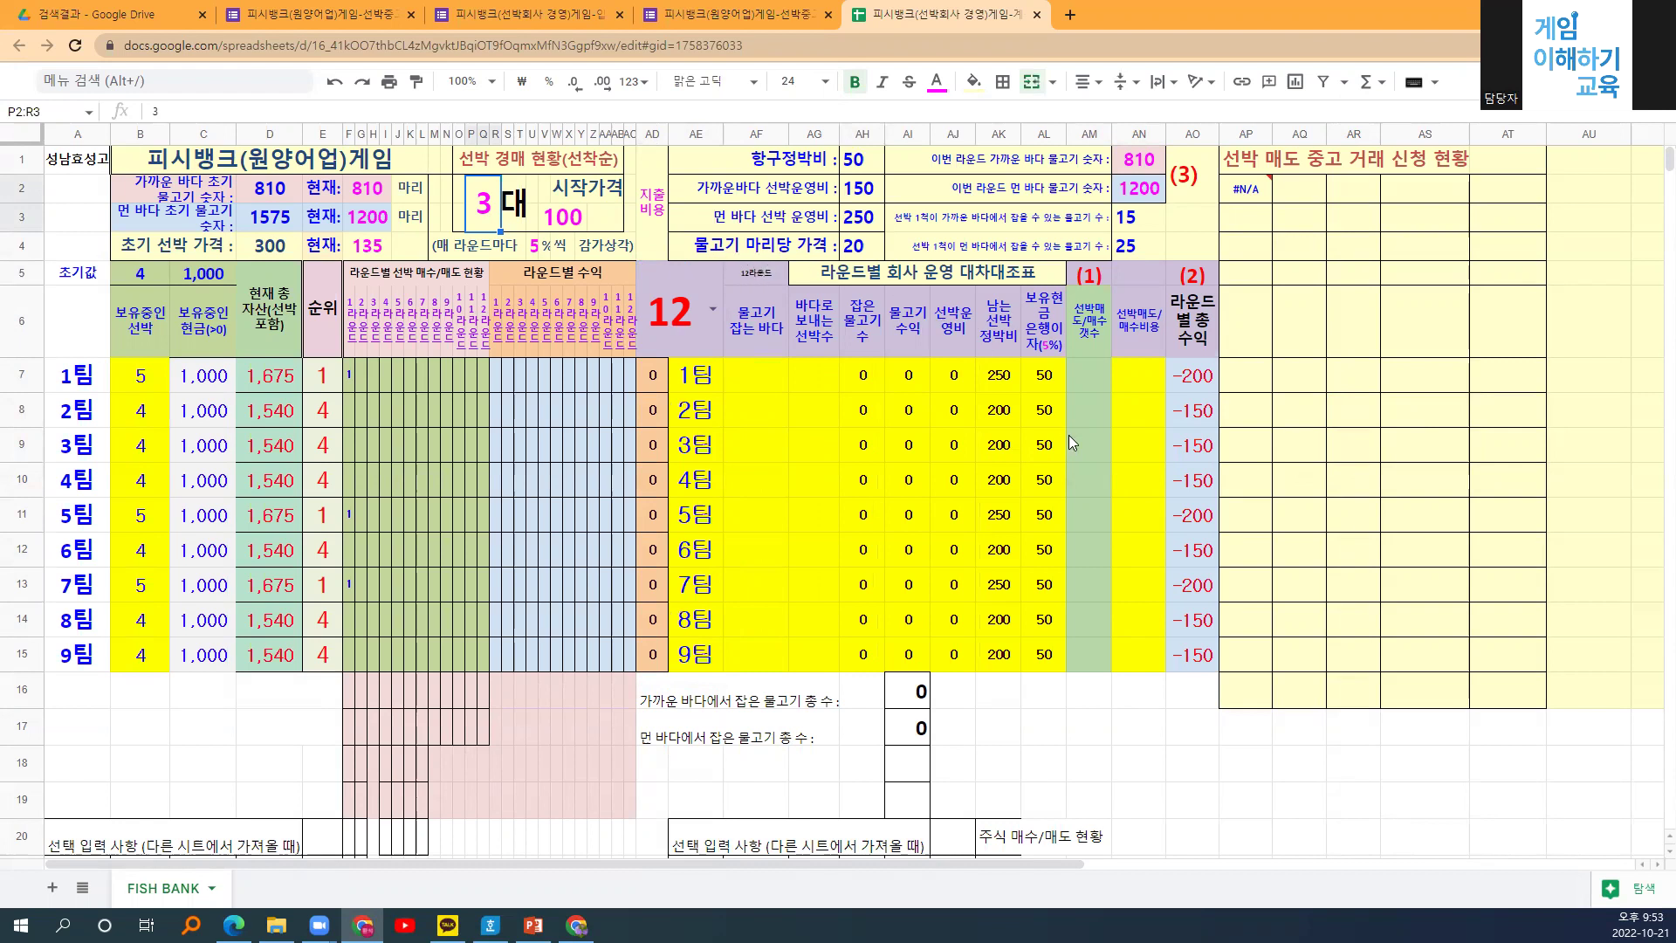
click(1088, 480)
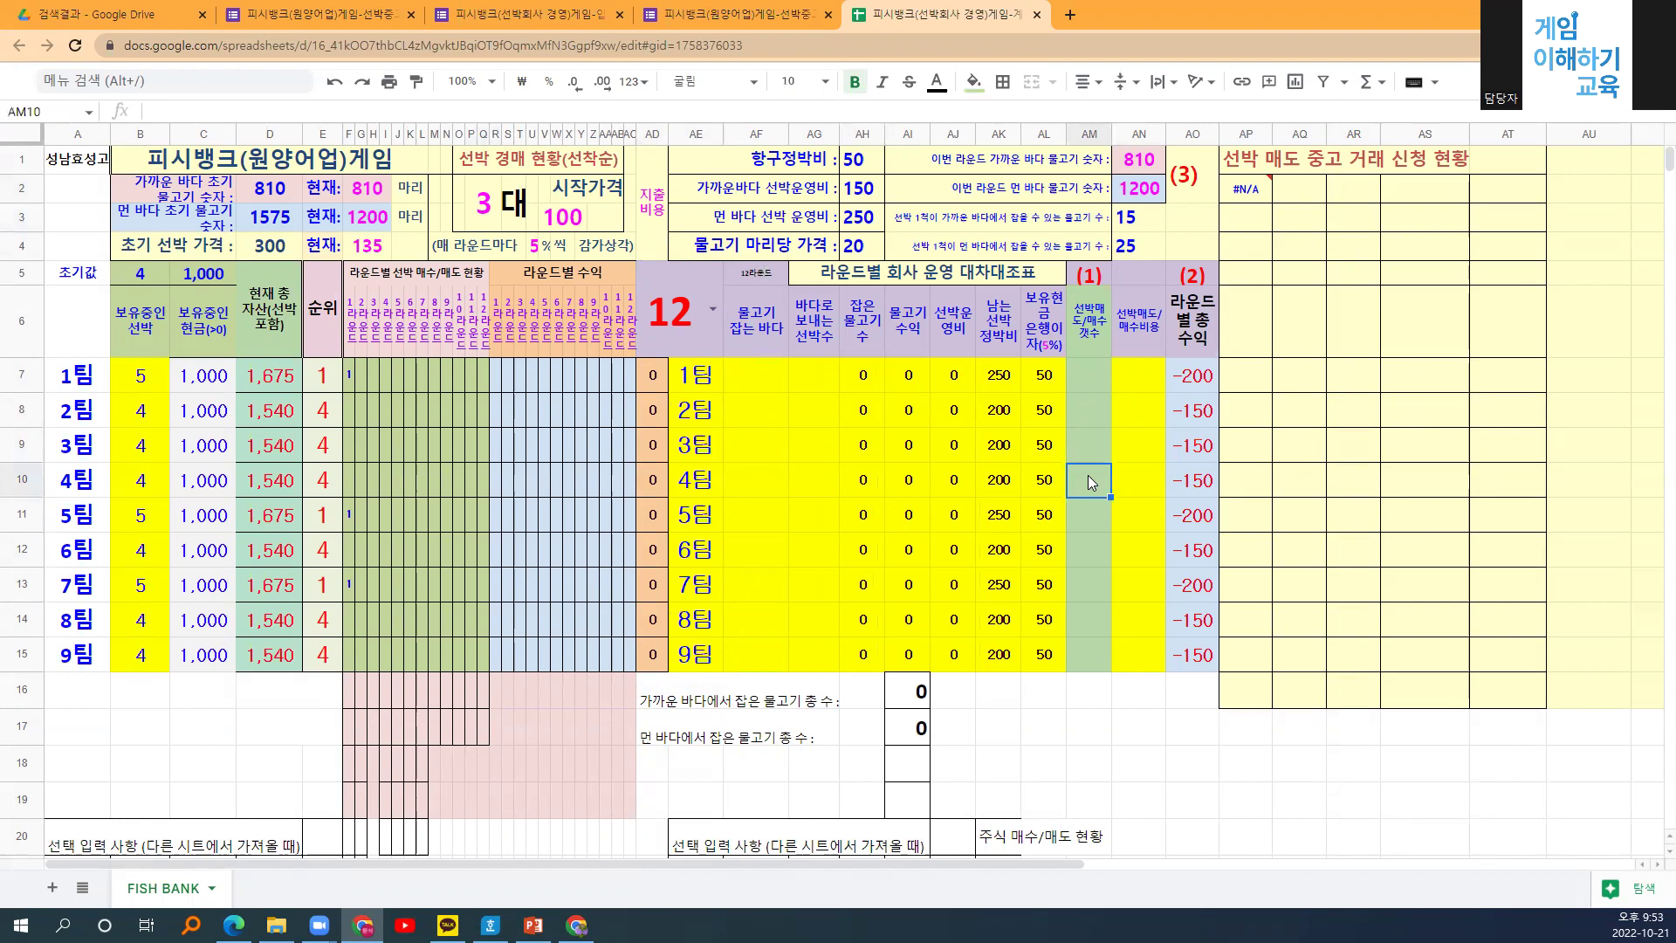
text(2)
click(1137, 484)
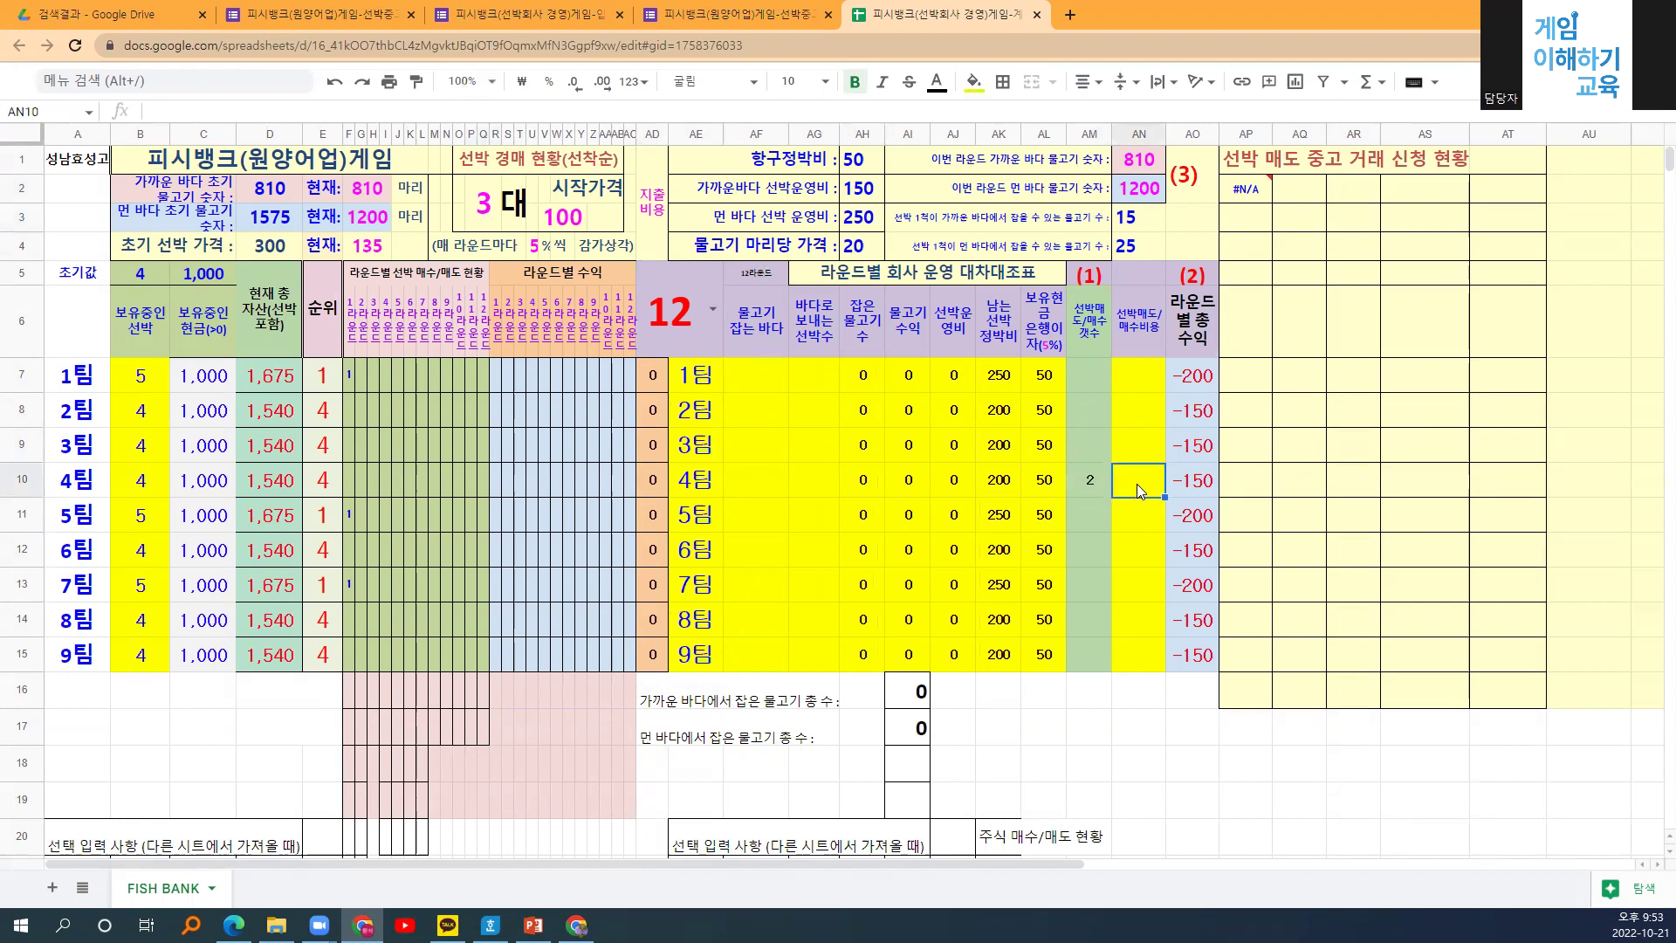
text(600)
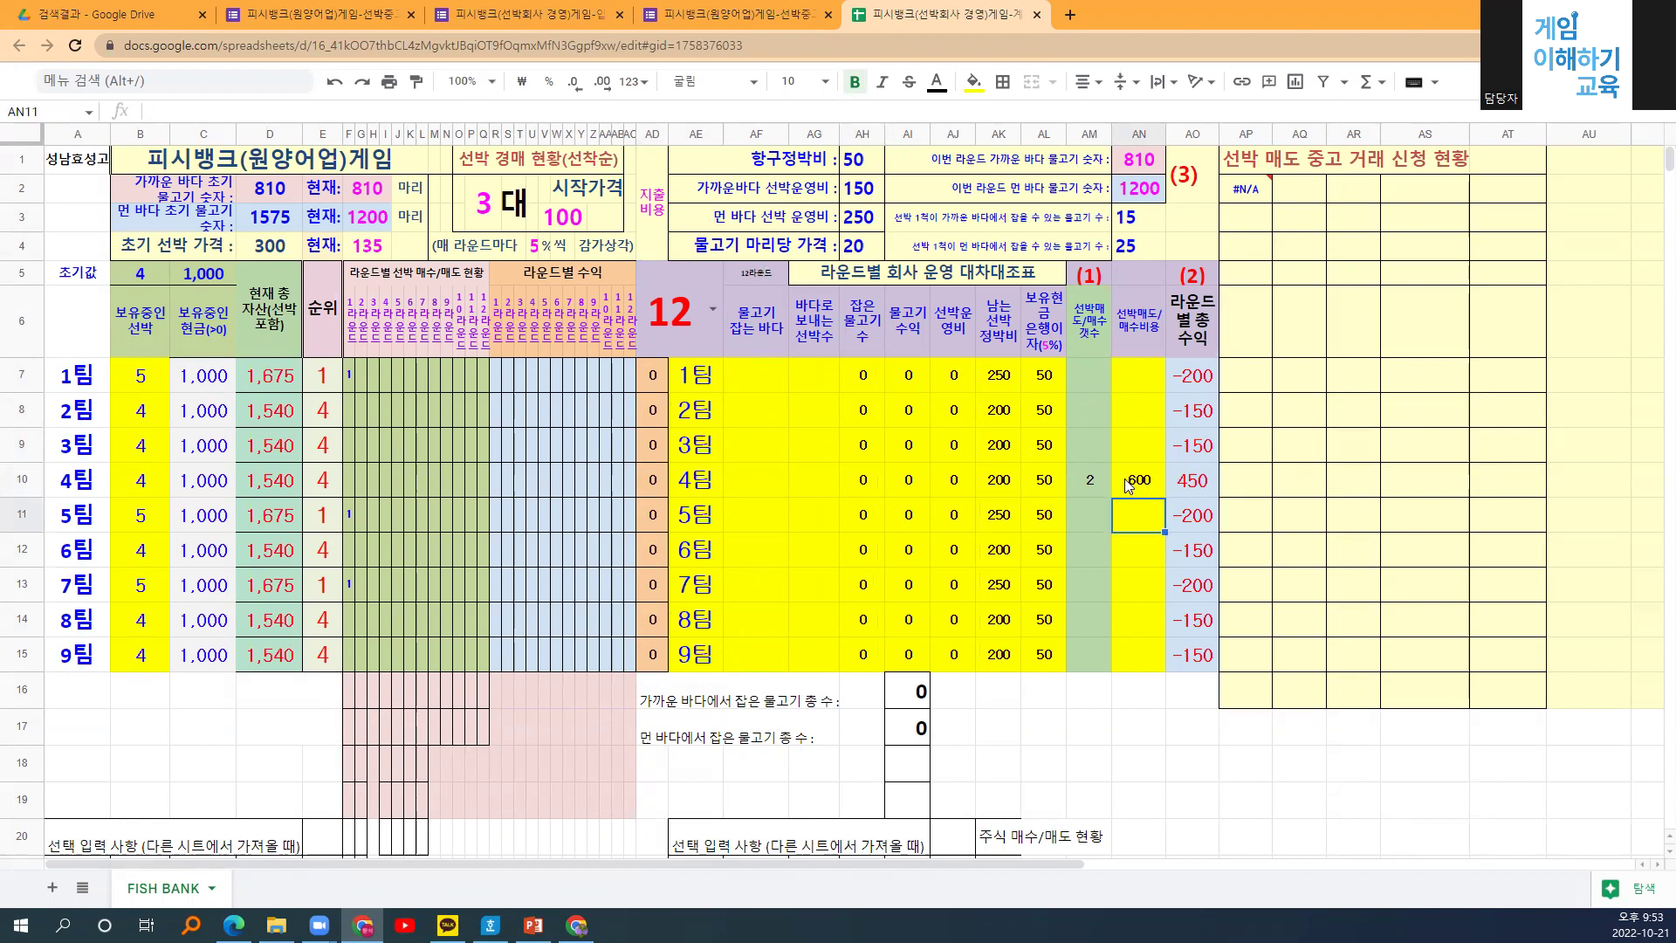
Enter a ship sale/purchase count of 1 and a cost of 290 for team 8.
click(1094, 618)
text(1)
click(1147, 620)
text(290)
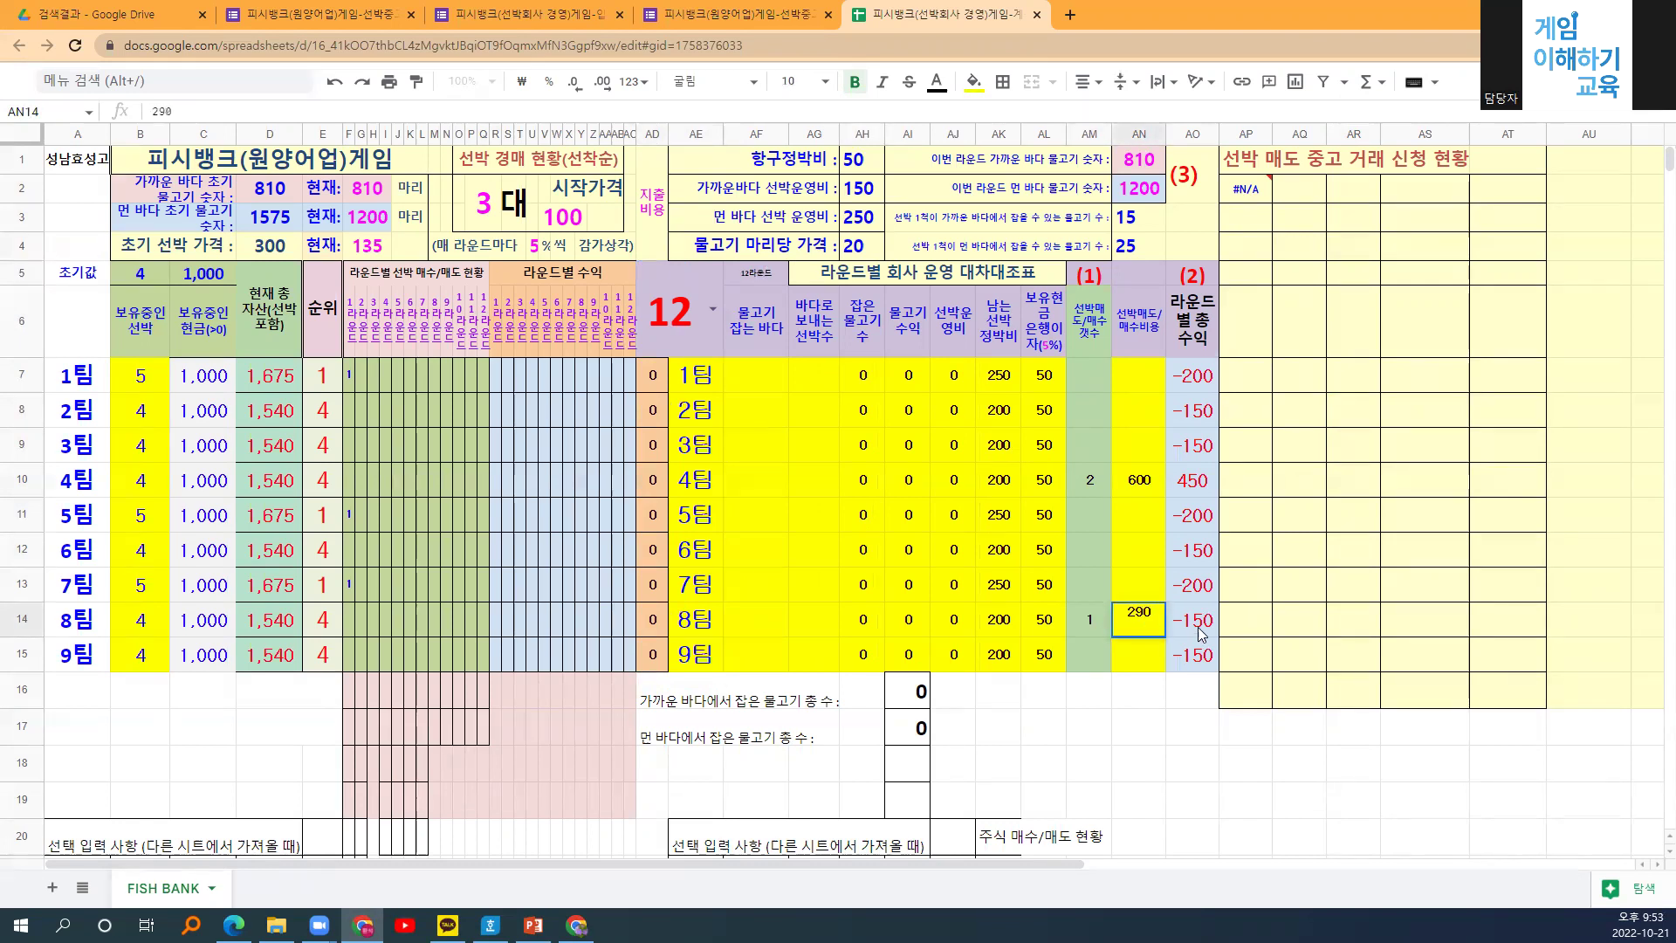
click(1201, 631)
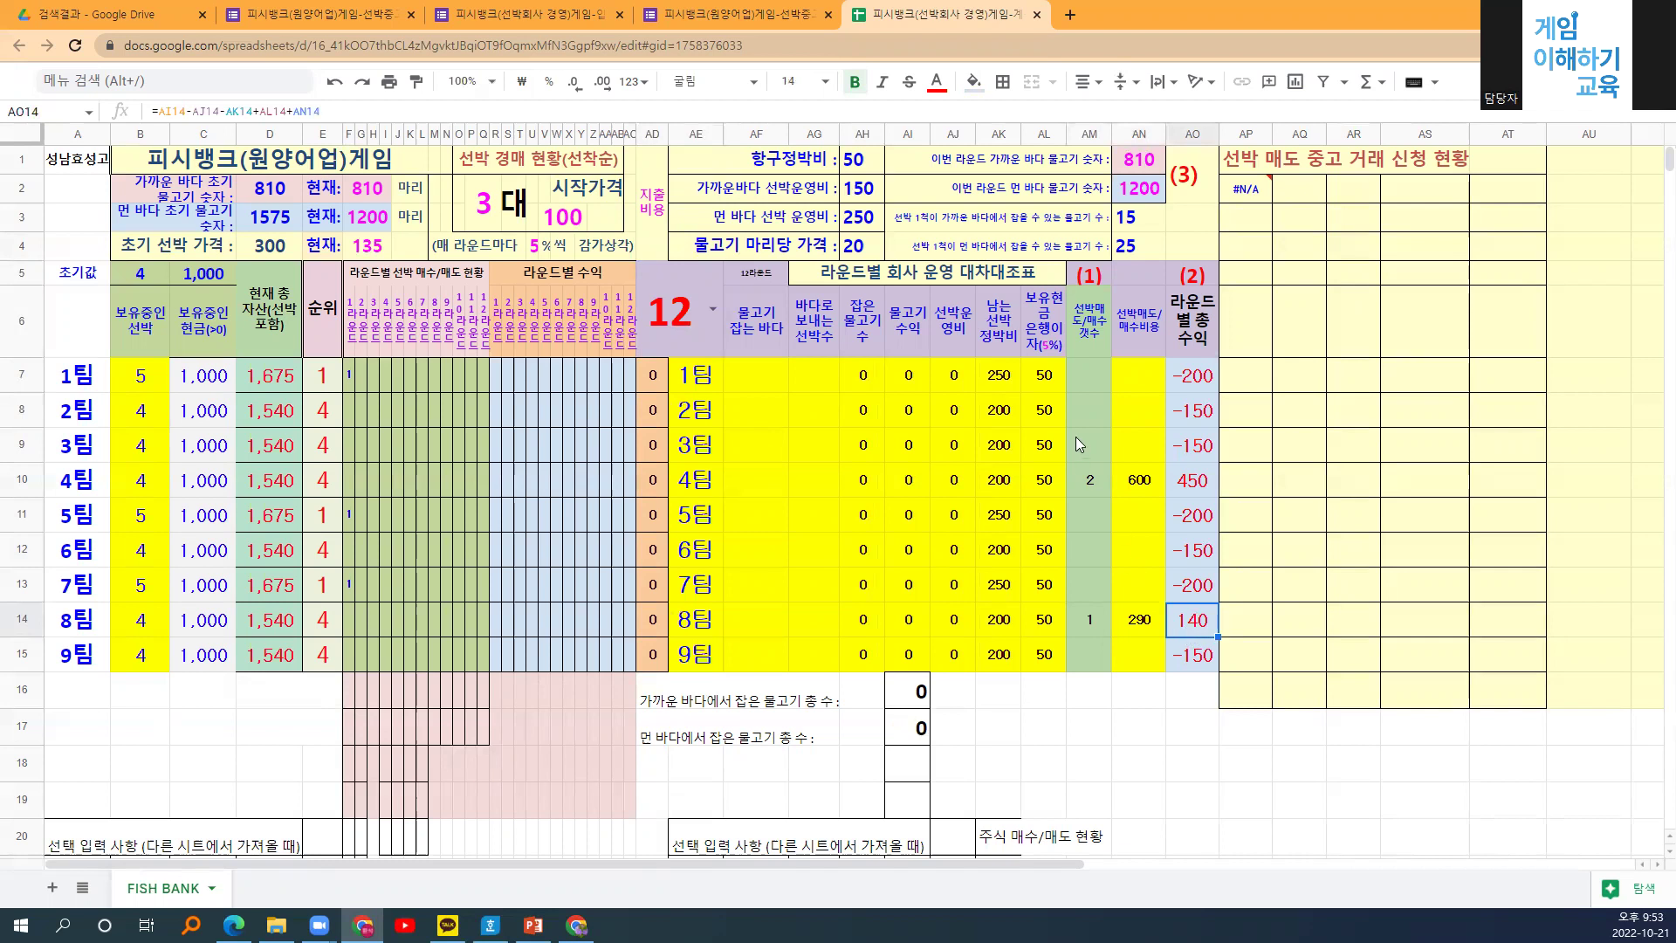
Copy all nine teams' ship sale/purchase counts into the round 2 column of the per-round ship purchase/sale record.
click(1113, 436)
click(1094, 493)
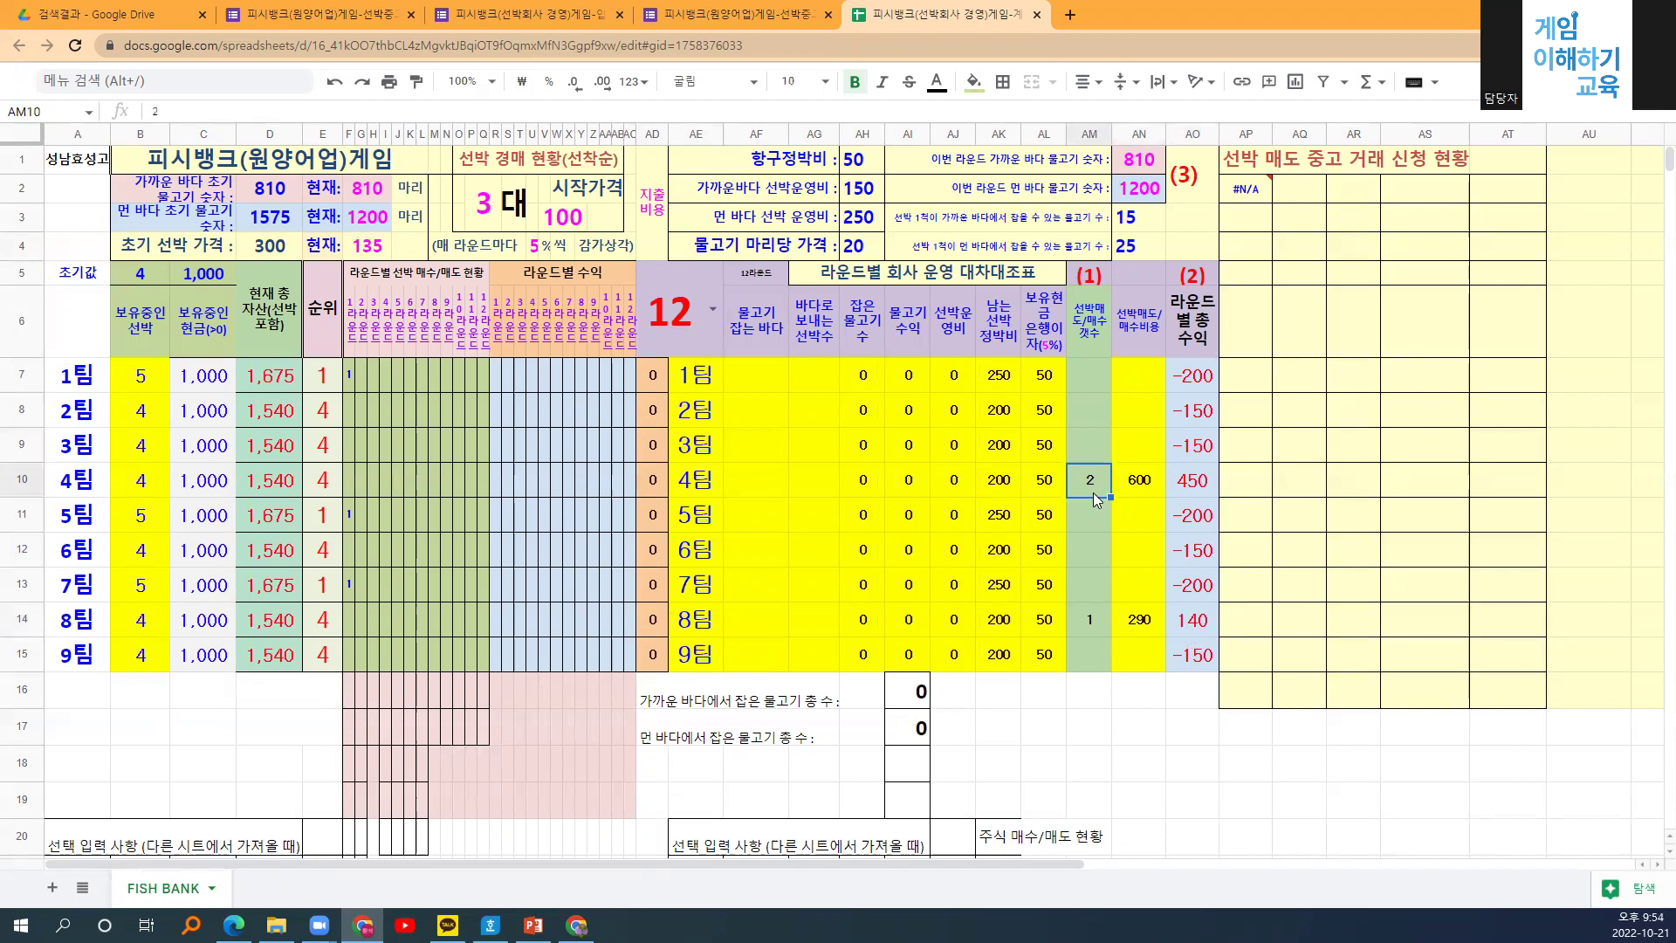
drag(1081, 375, 1094, 663)
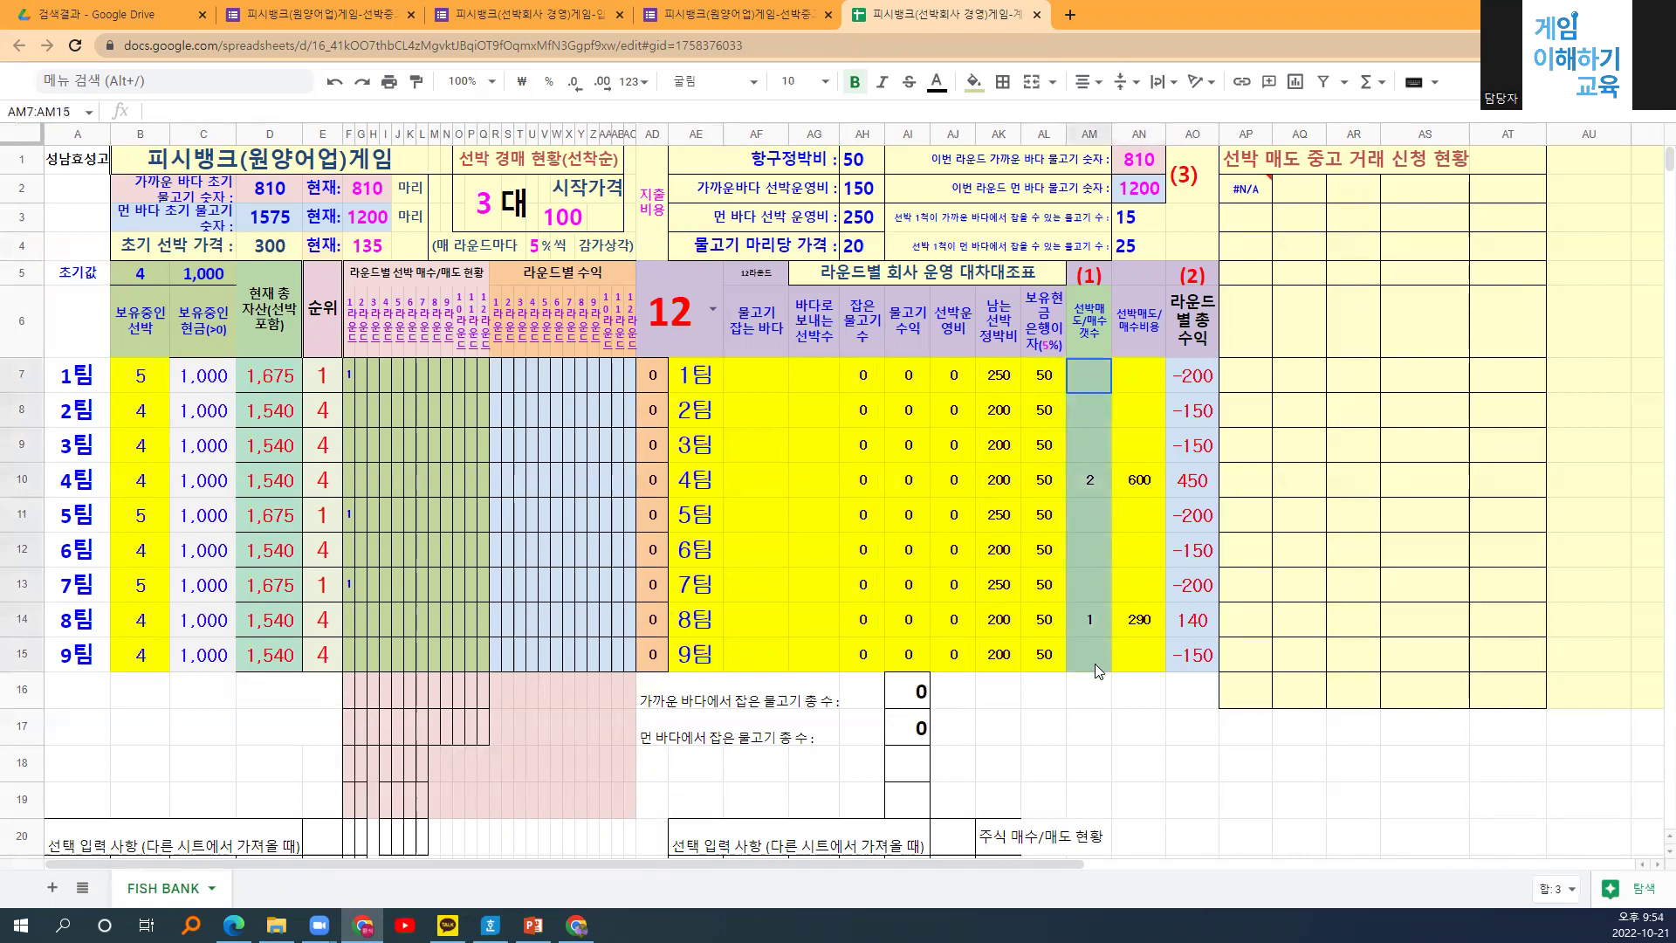
click(362, 374)
key(ctrl+v)
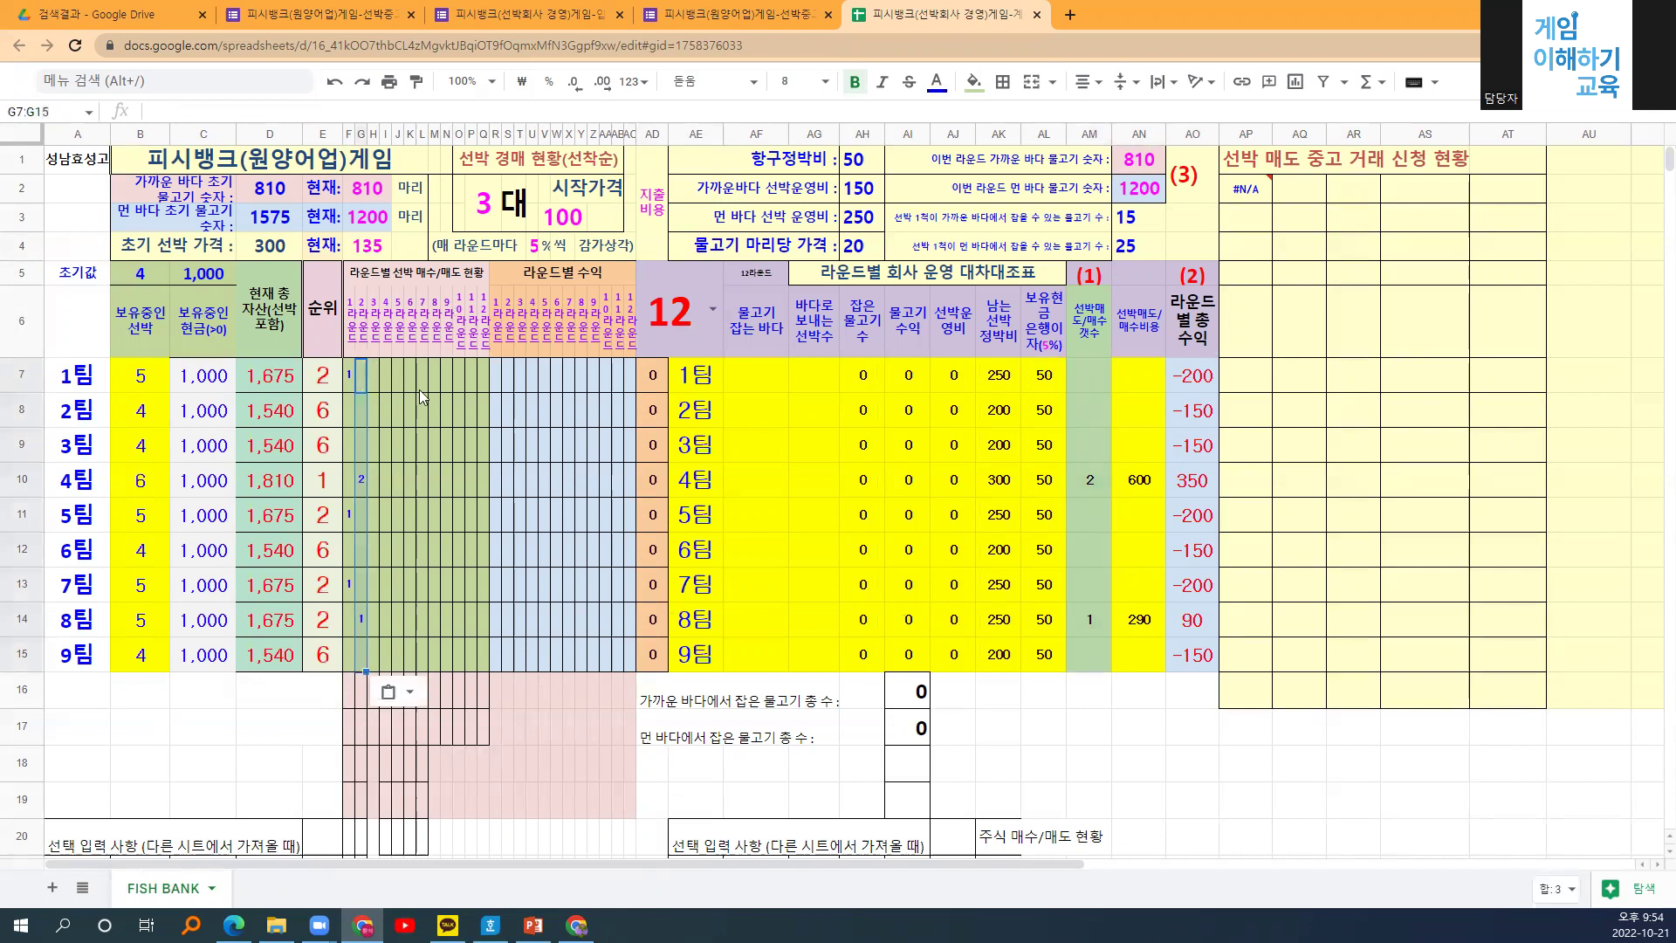
click(419, 390)
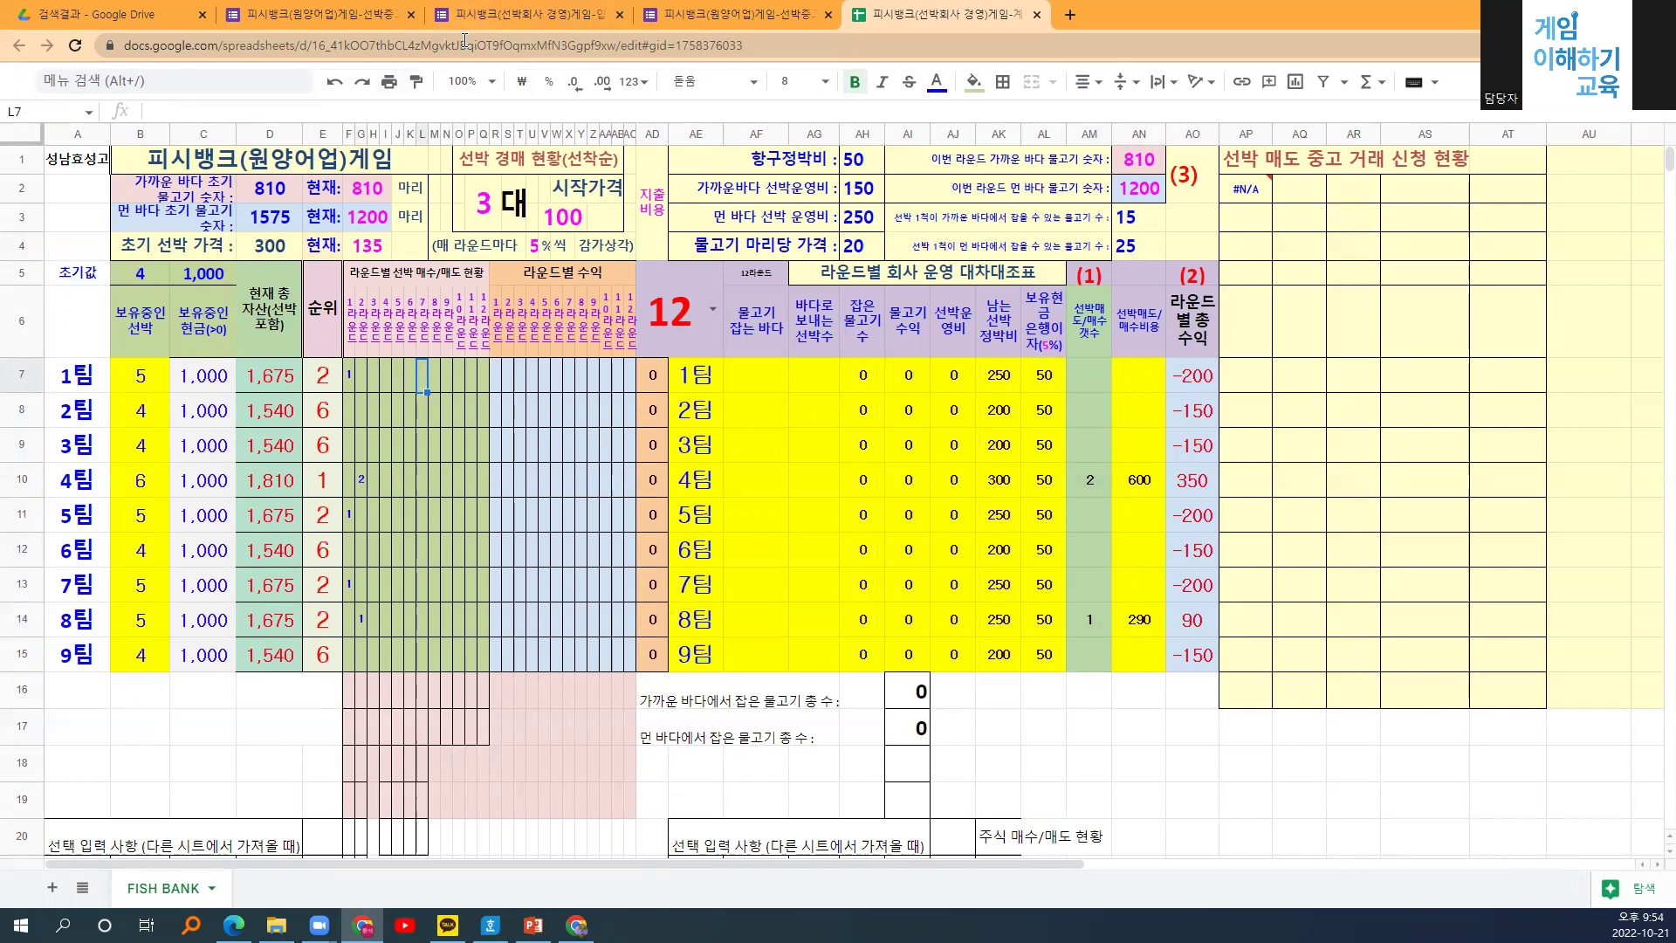
Look over the game input form's questions on the fishing sea and number of ships to send, and return to the spreadsheet.
click(528, 12)
scroll(672, 562, down, 4)
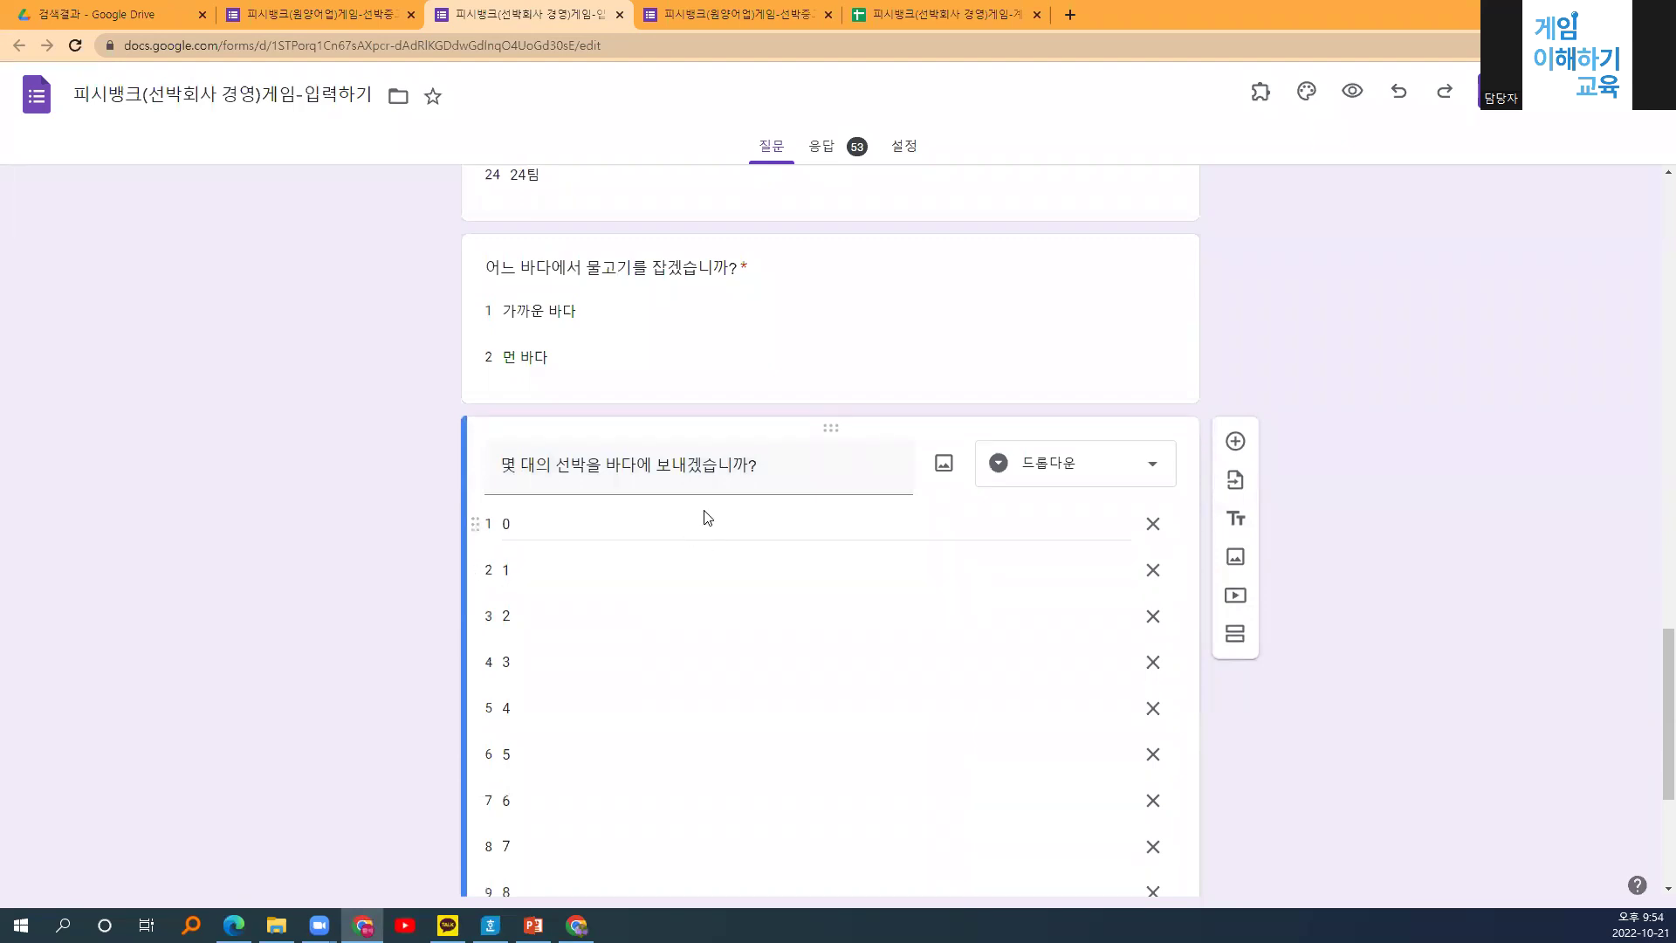
click(912, 19)
Set the round to 2 and review team 2's catch, the near- and far-sea catch totals and the far-sea fish count formula.
click(712, 309)
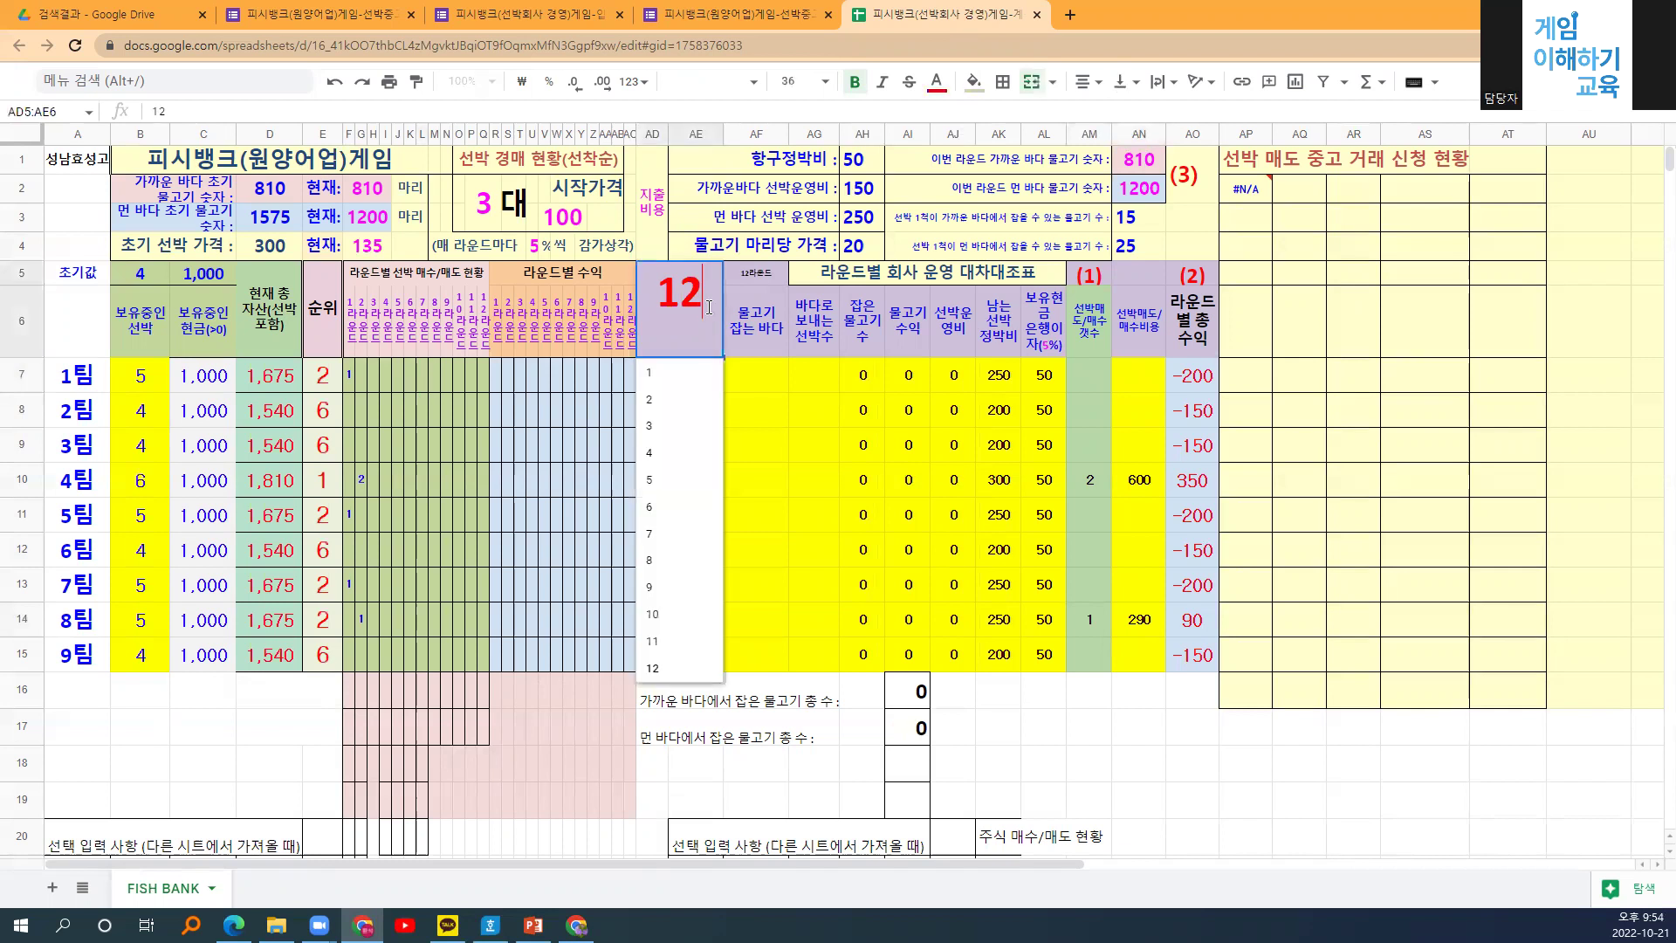
click(656, 410)
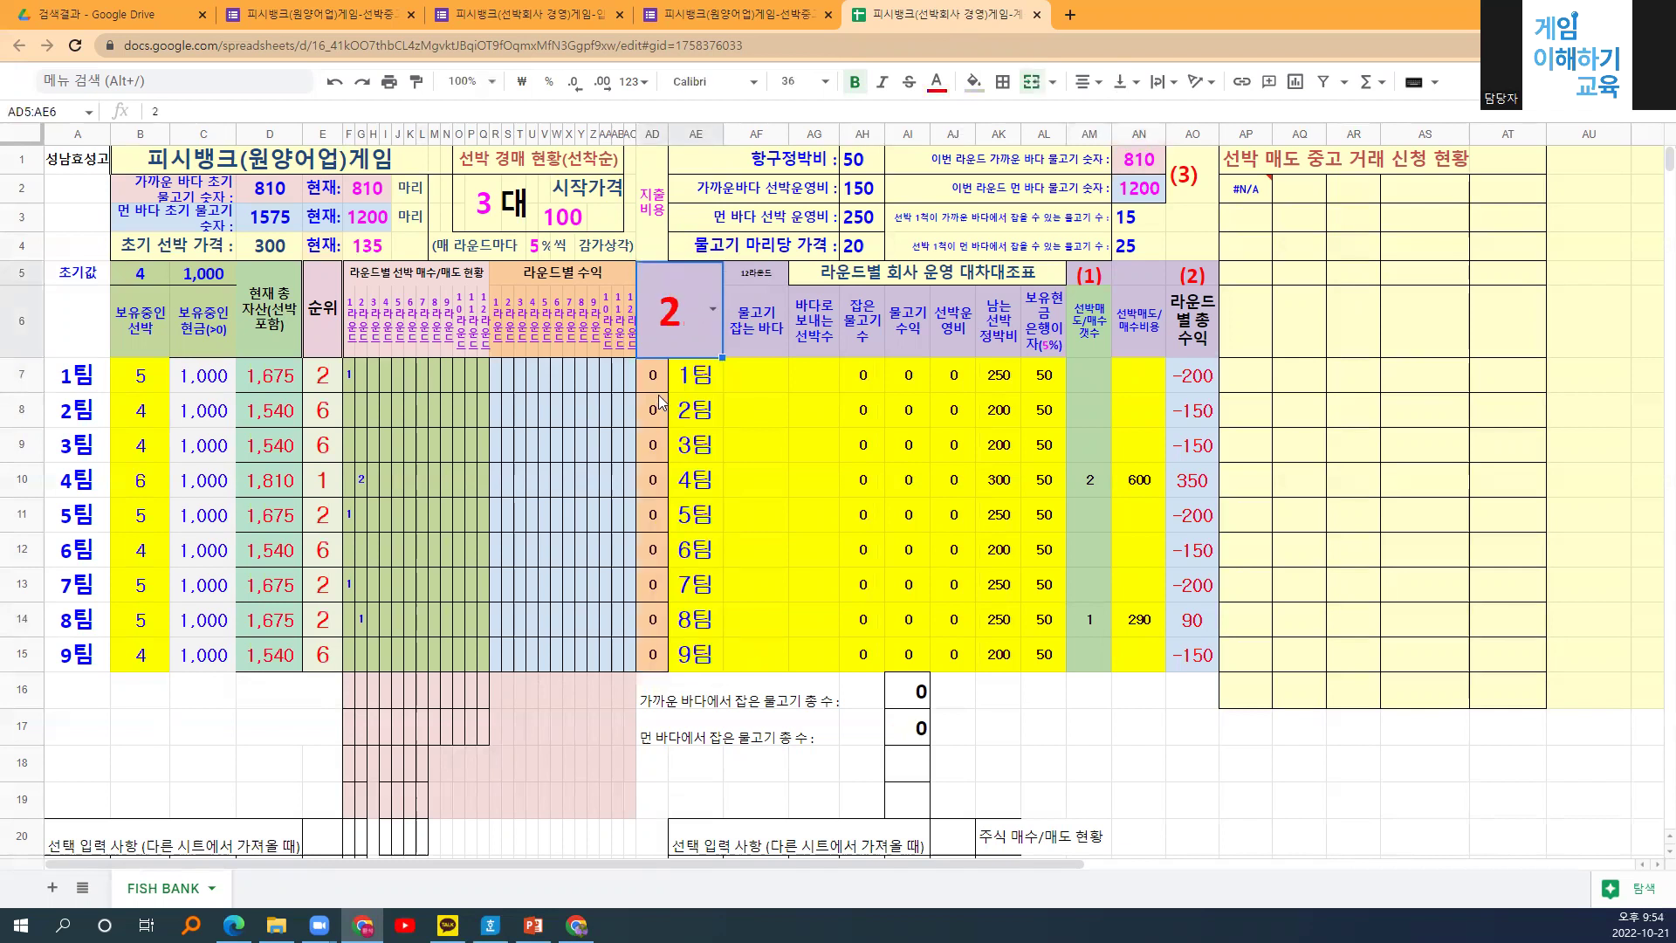
click(1297, 425)
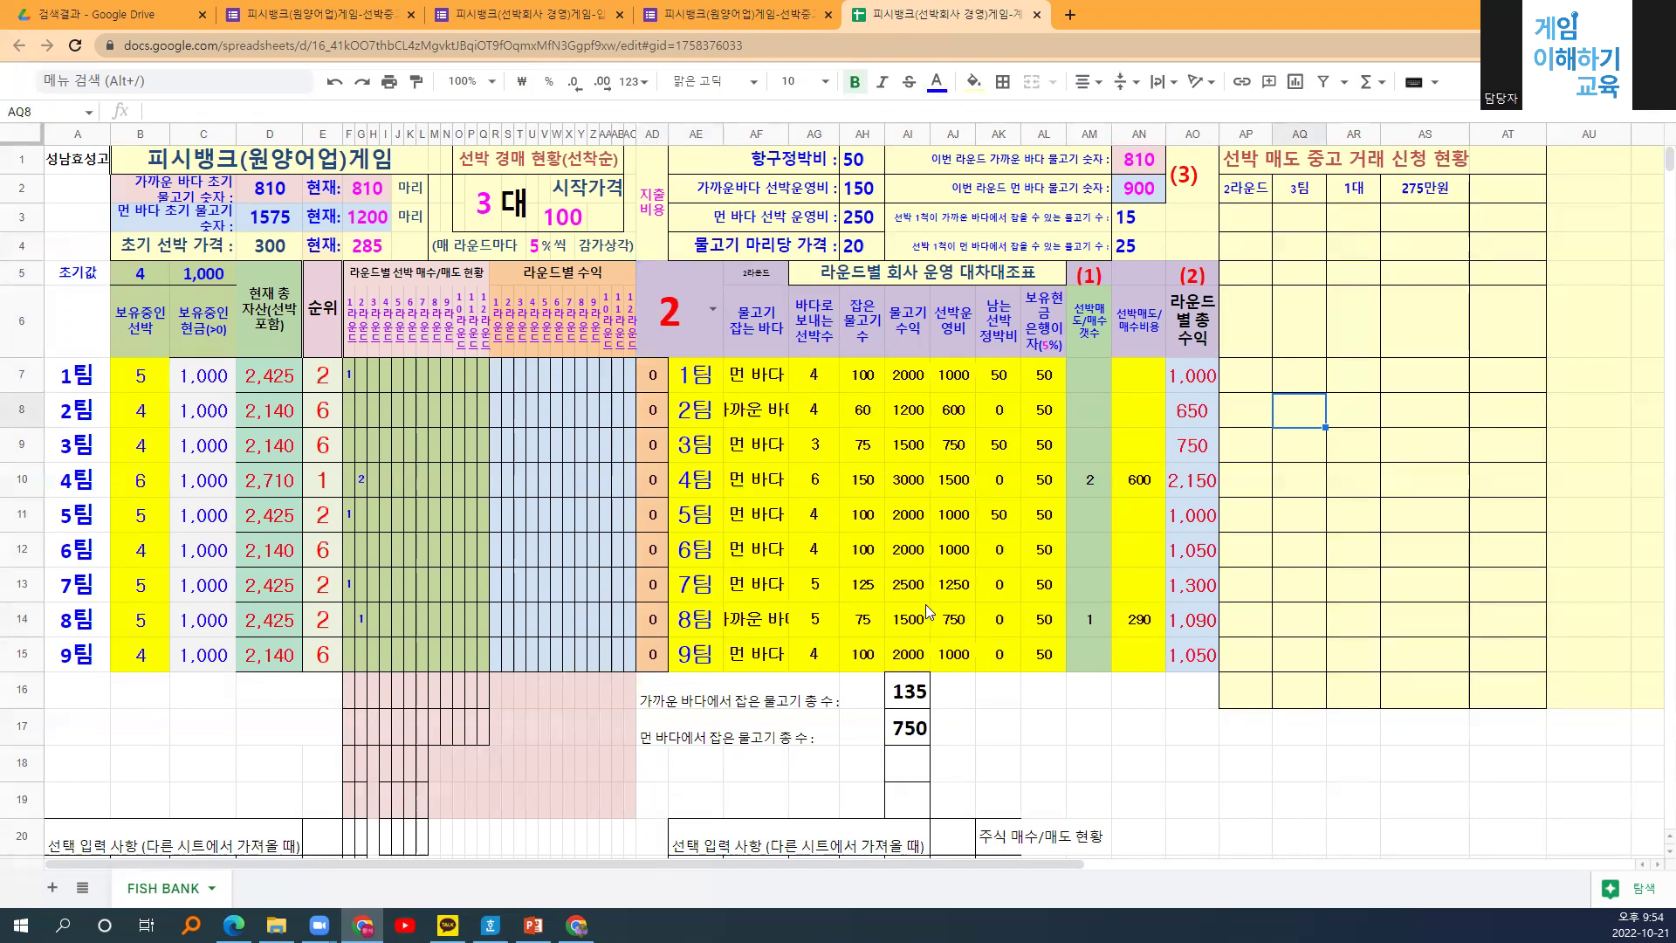
click(784, 625)
click(752, 411)
click(880, 412)
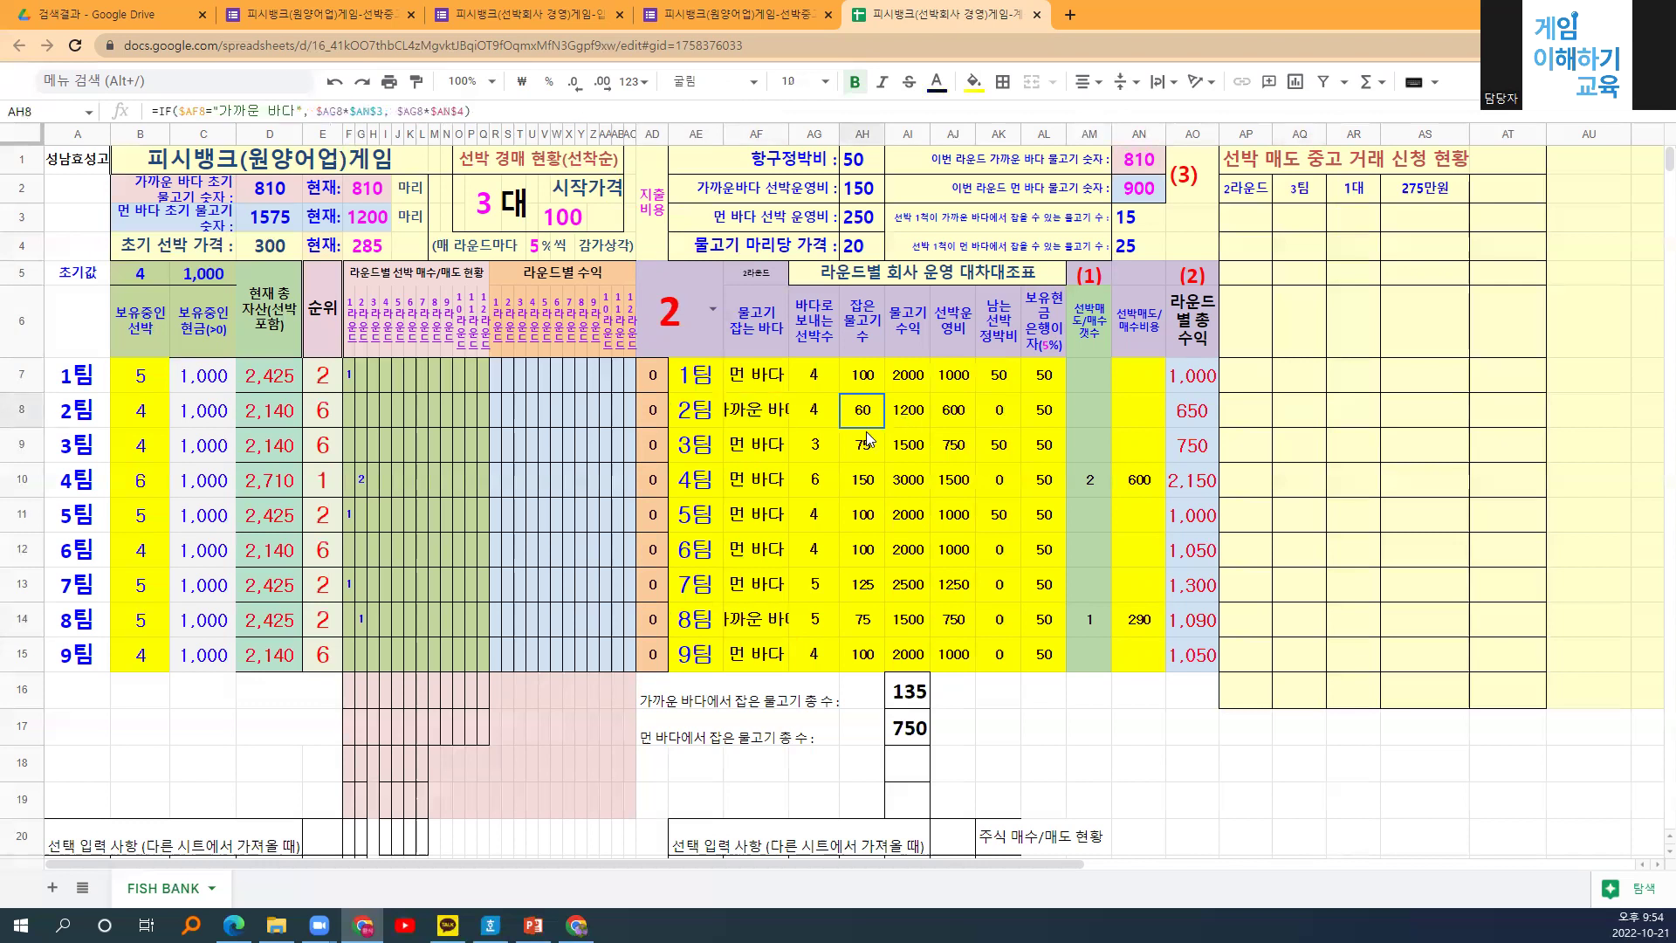
click(896, 694)
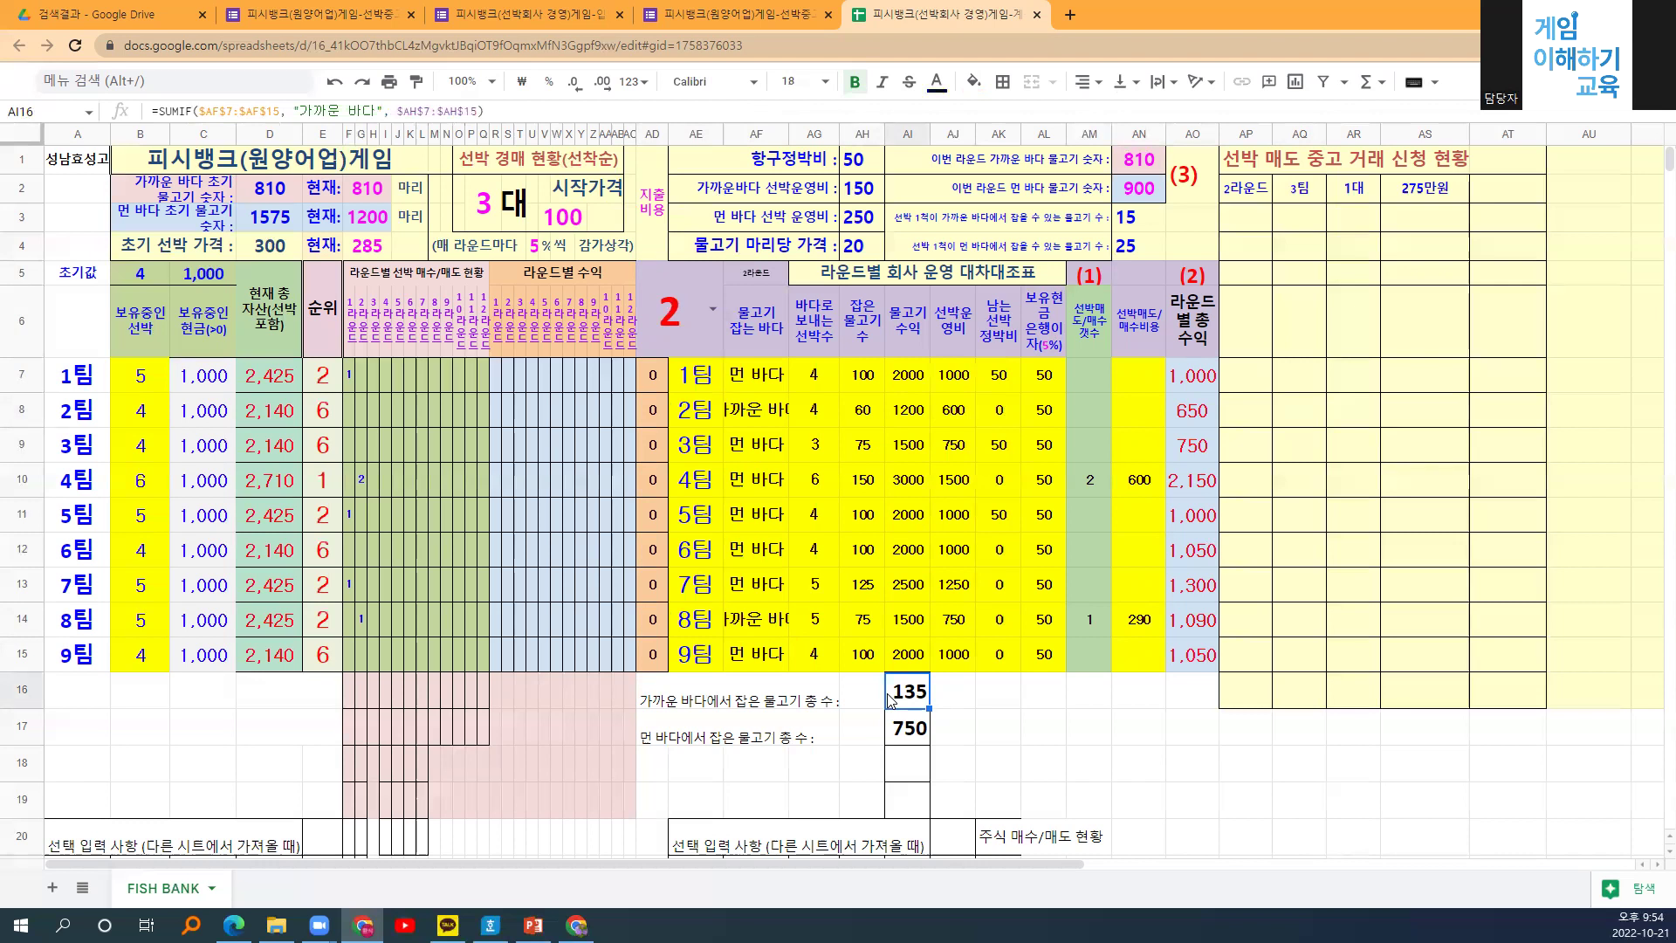
click(914, 739)
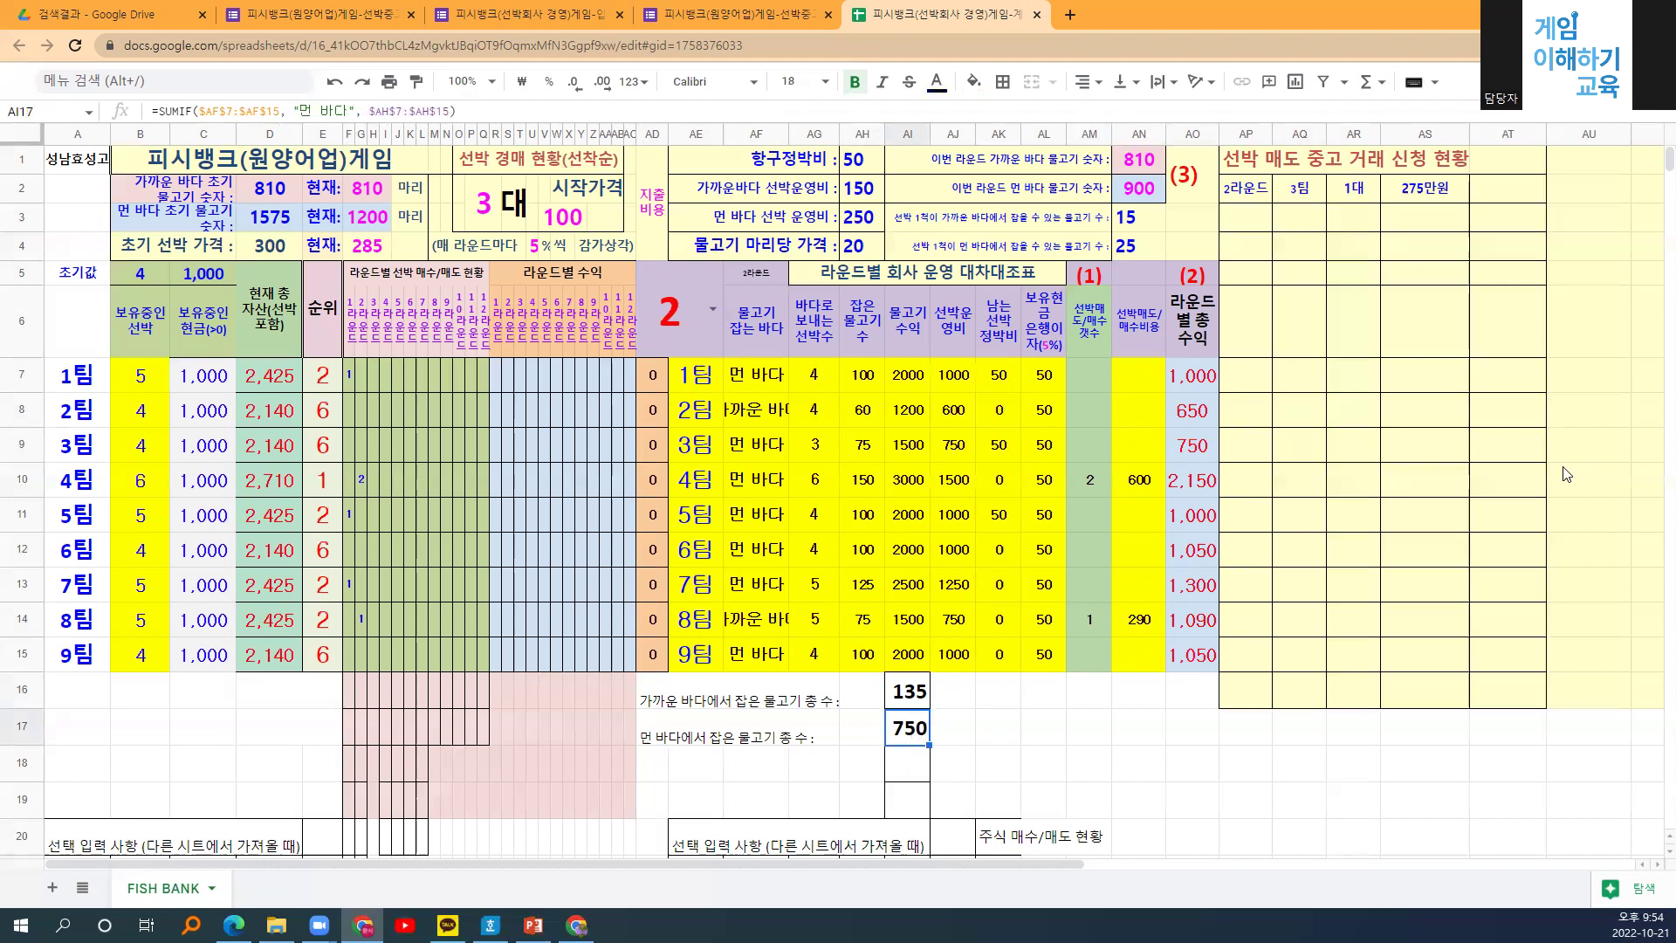
click(1138, 190)
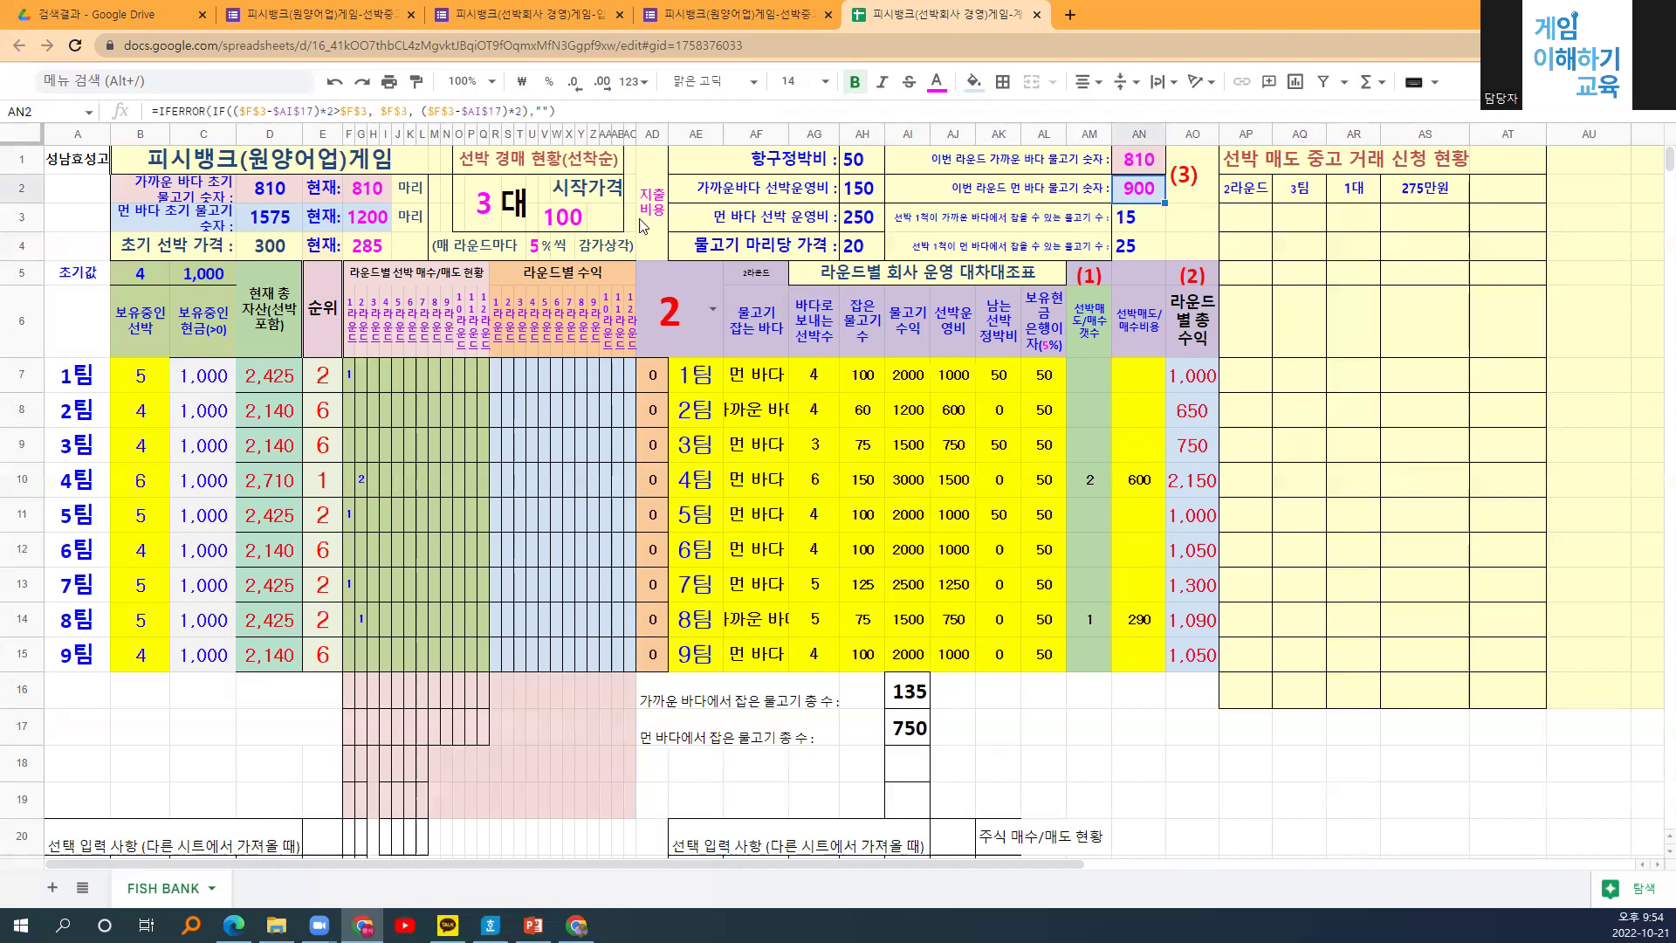
Set the round to 1 and copy all nine teams' total profits as values into the round 1 column of the per-round profit record.
click(713, 309)
click(672, 374)
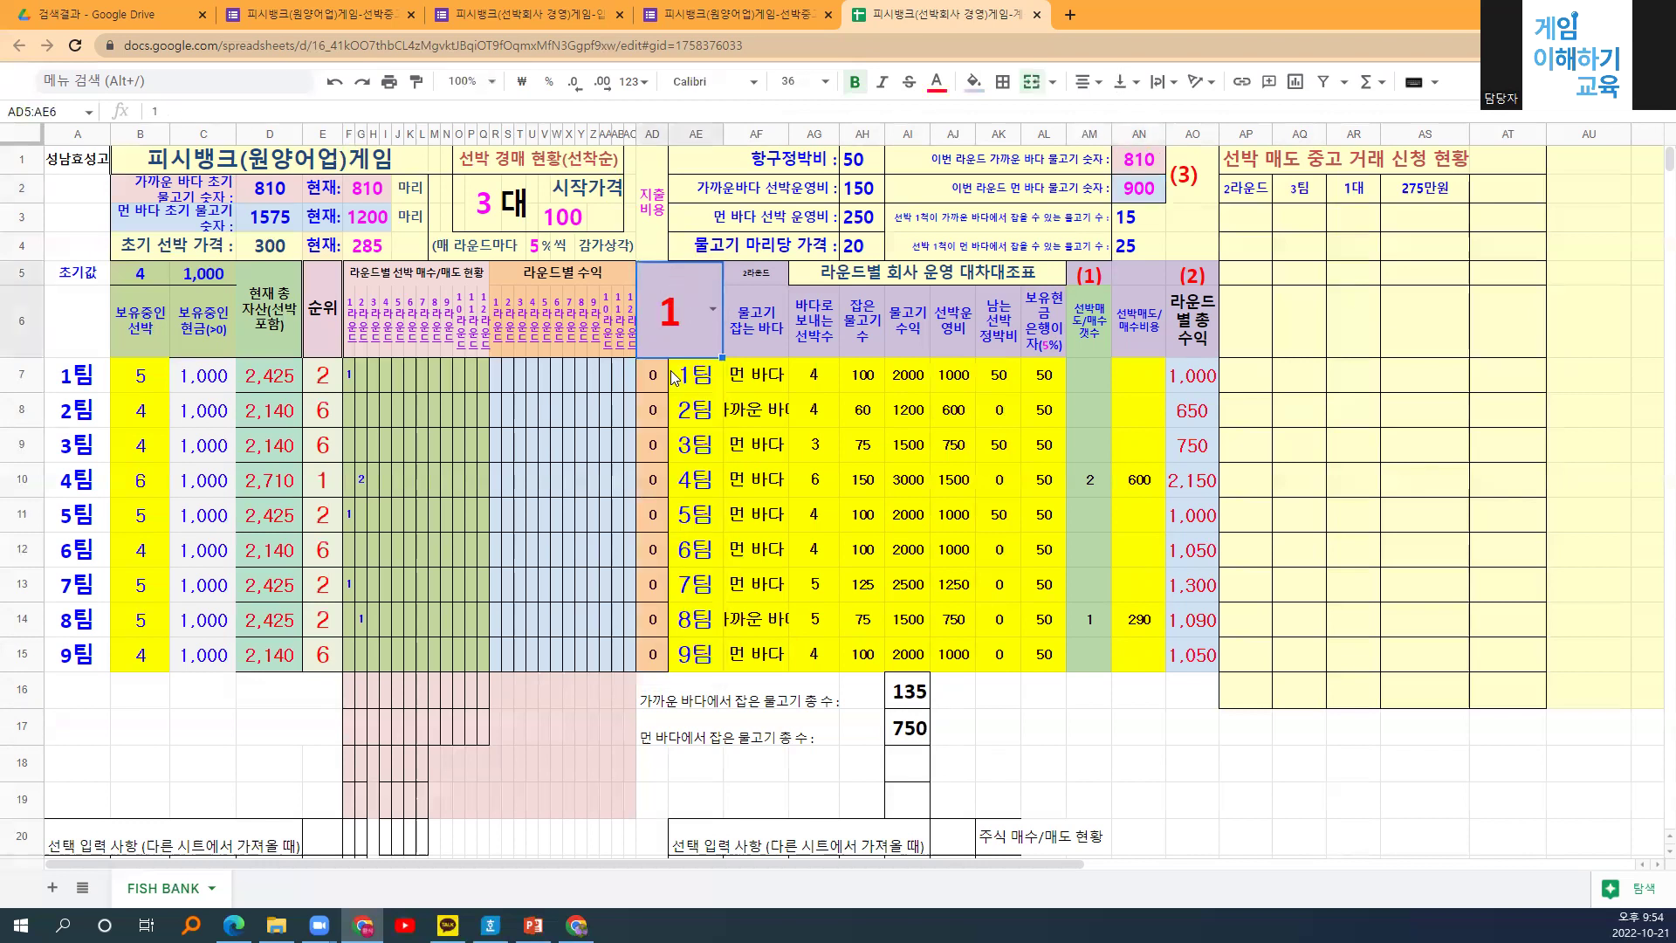
click(1193, 377)
drag(1196, 577, 1207, 651)
key(ctrl+c)
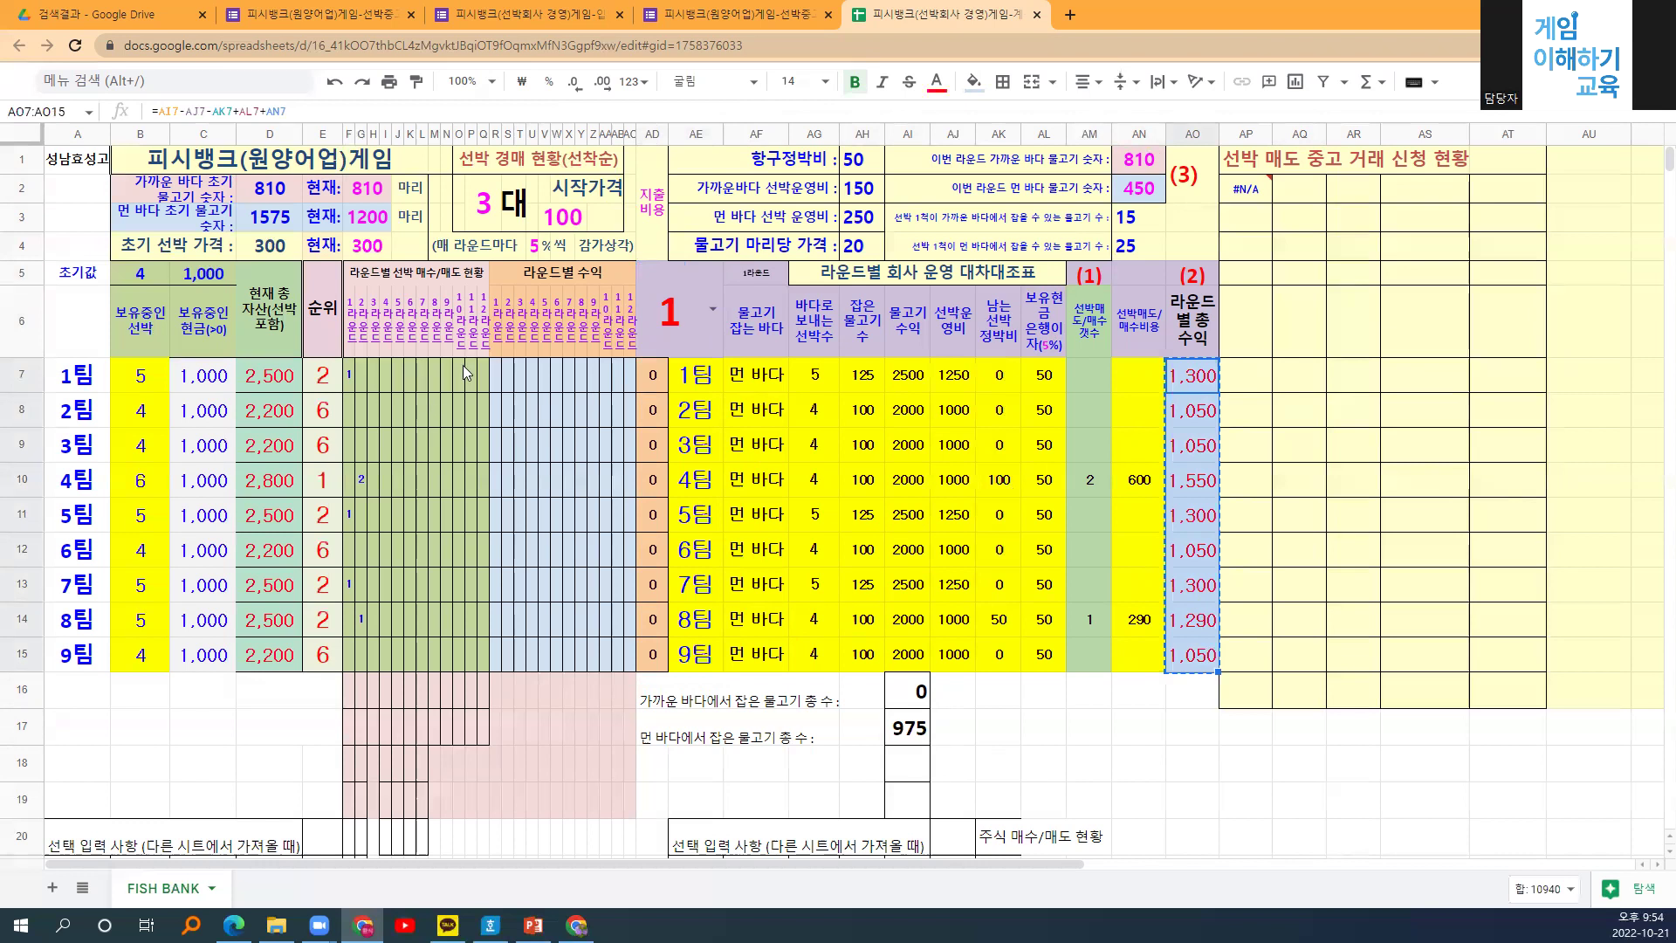
click(495, 374)
key(ctrl+shift+v)
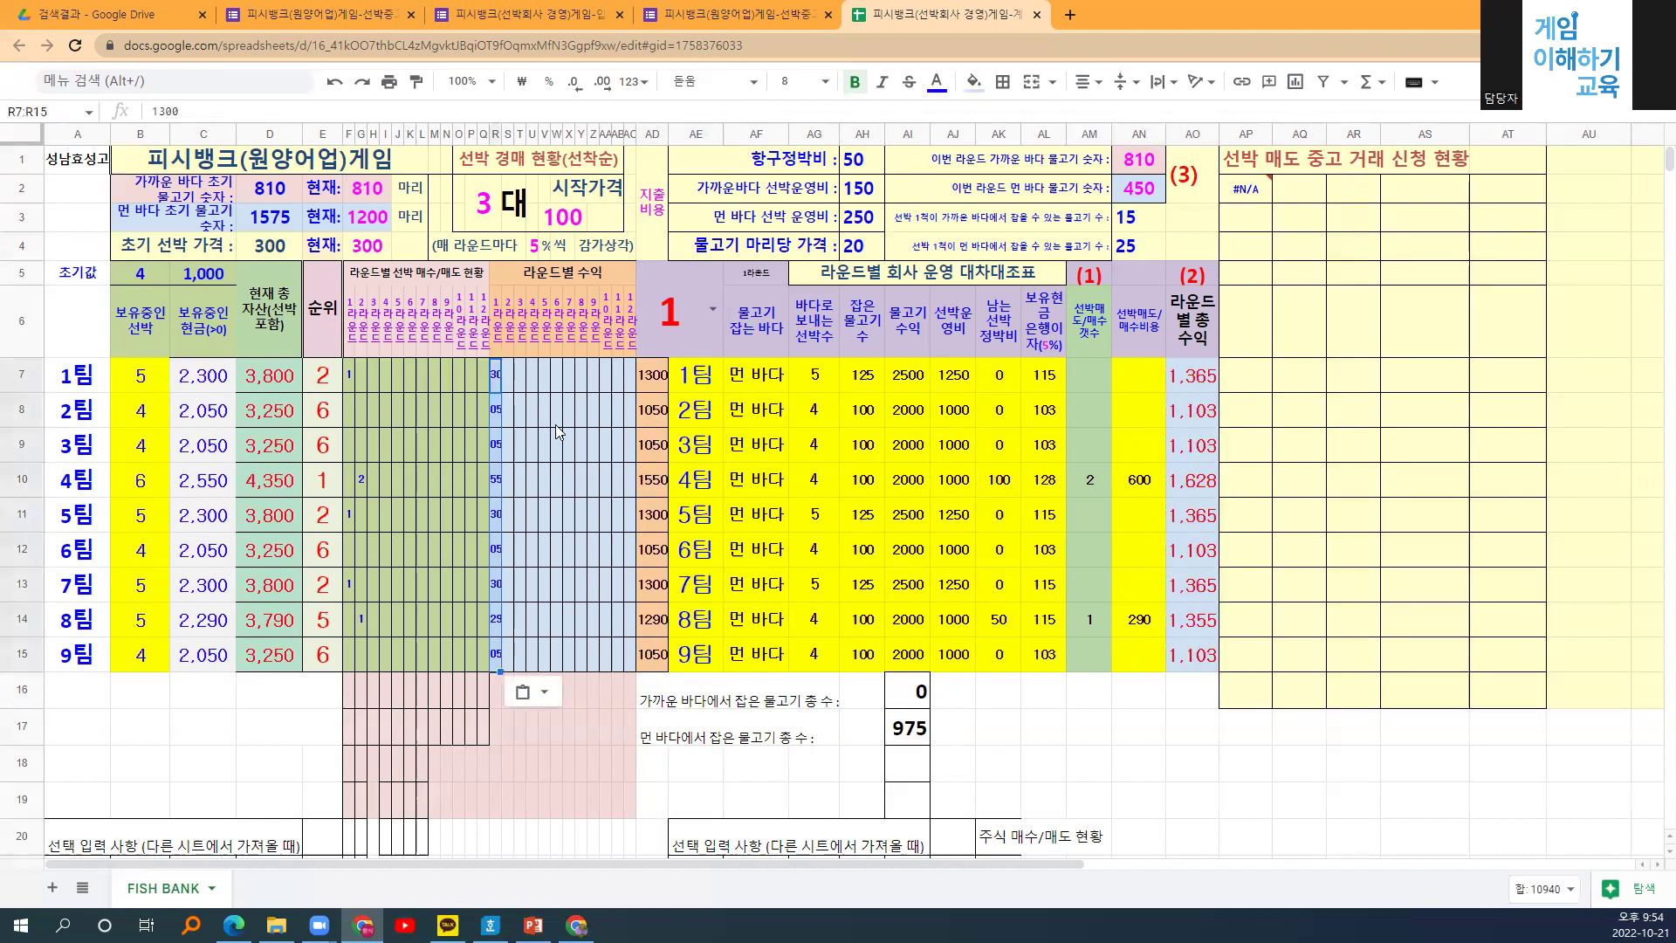
Set the round to 2 and copy all nine teams' total profits as values into the round 2 column of the per-round profit record.
click(713, 310)
click(650, 404)
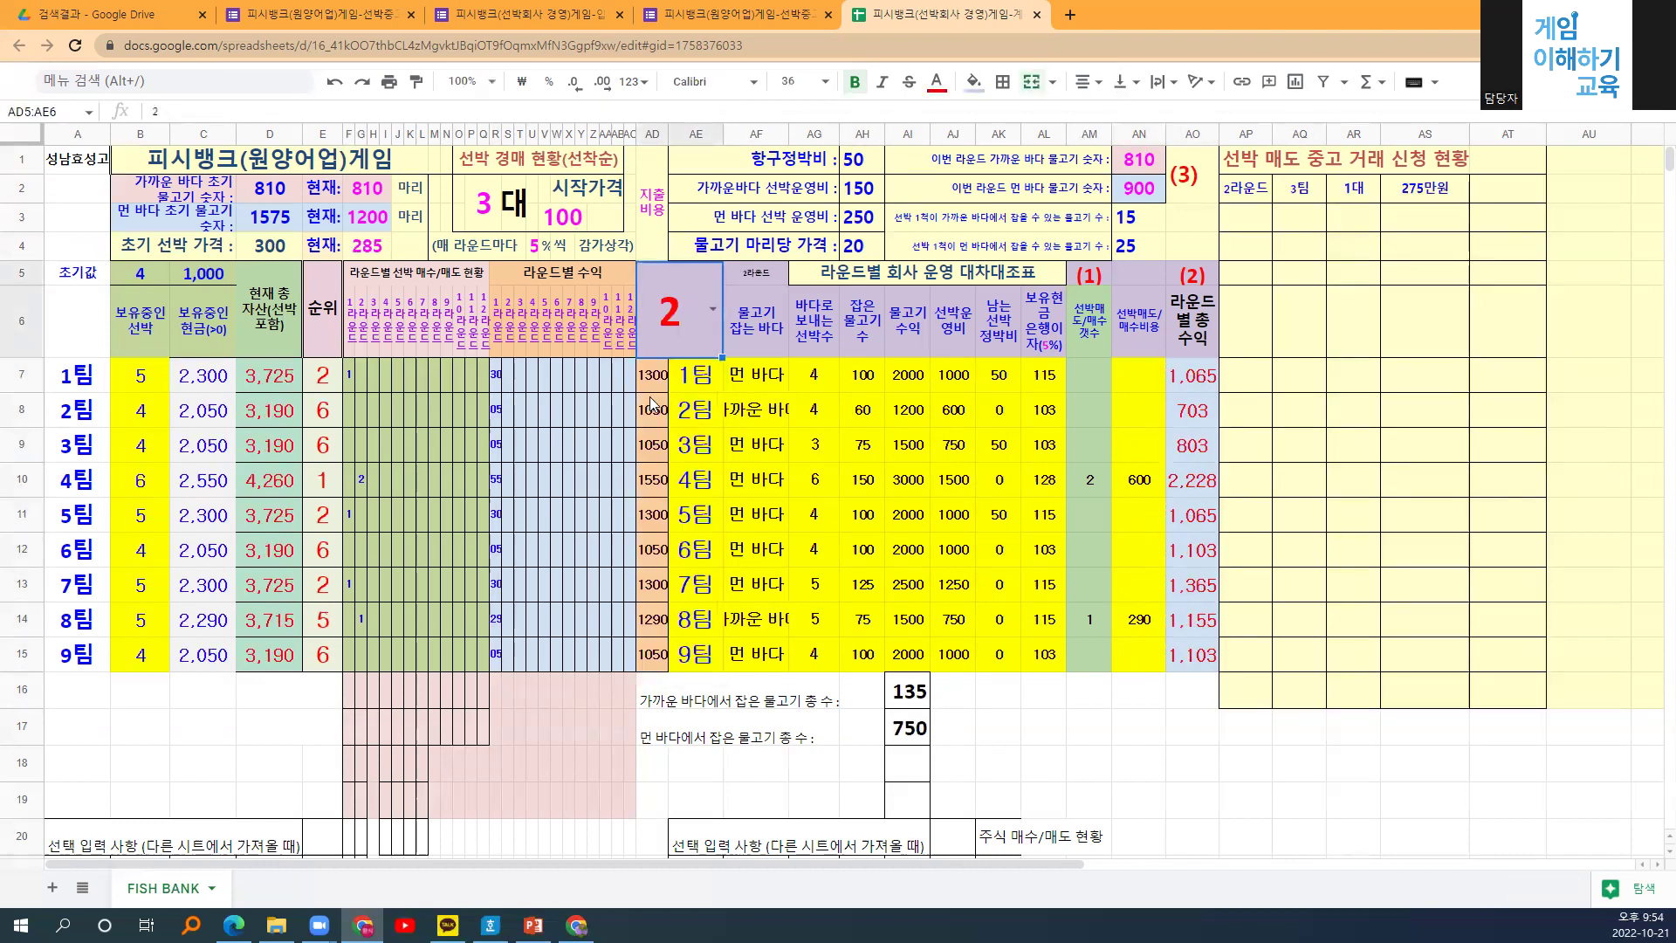
drag(1209, 375, 1202, 672)
key(ctrl+c)
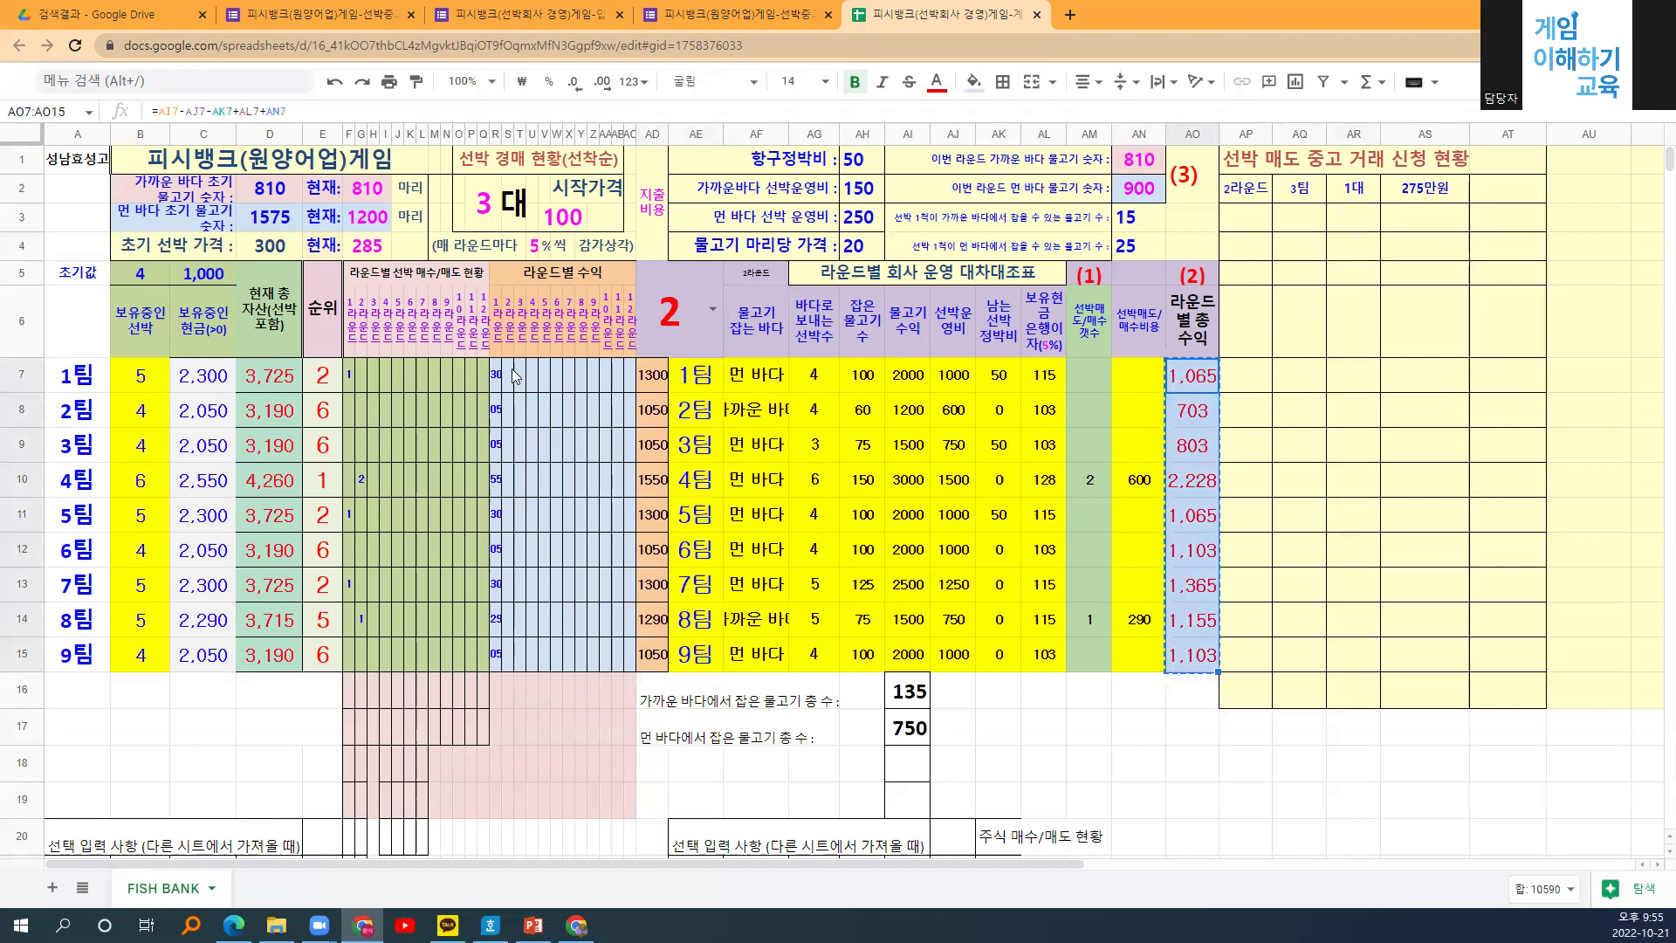
click(514, 376)
key(ctrl+shift+v)
click(543, 426)
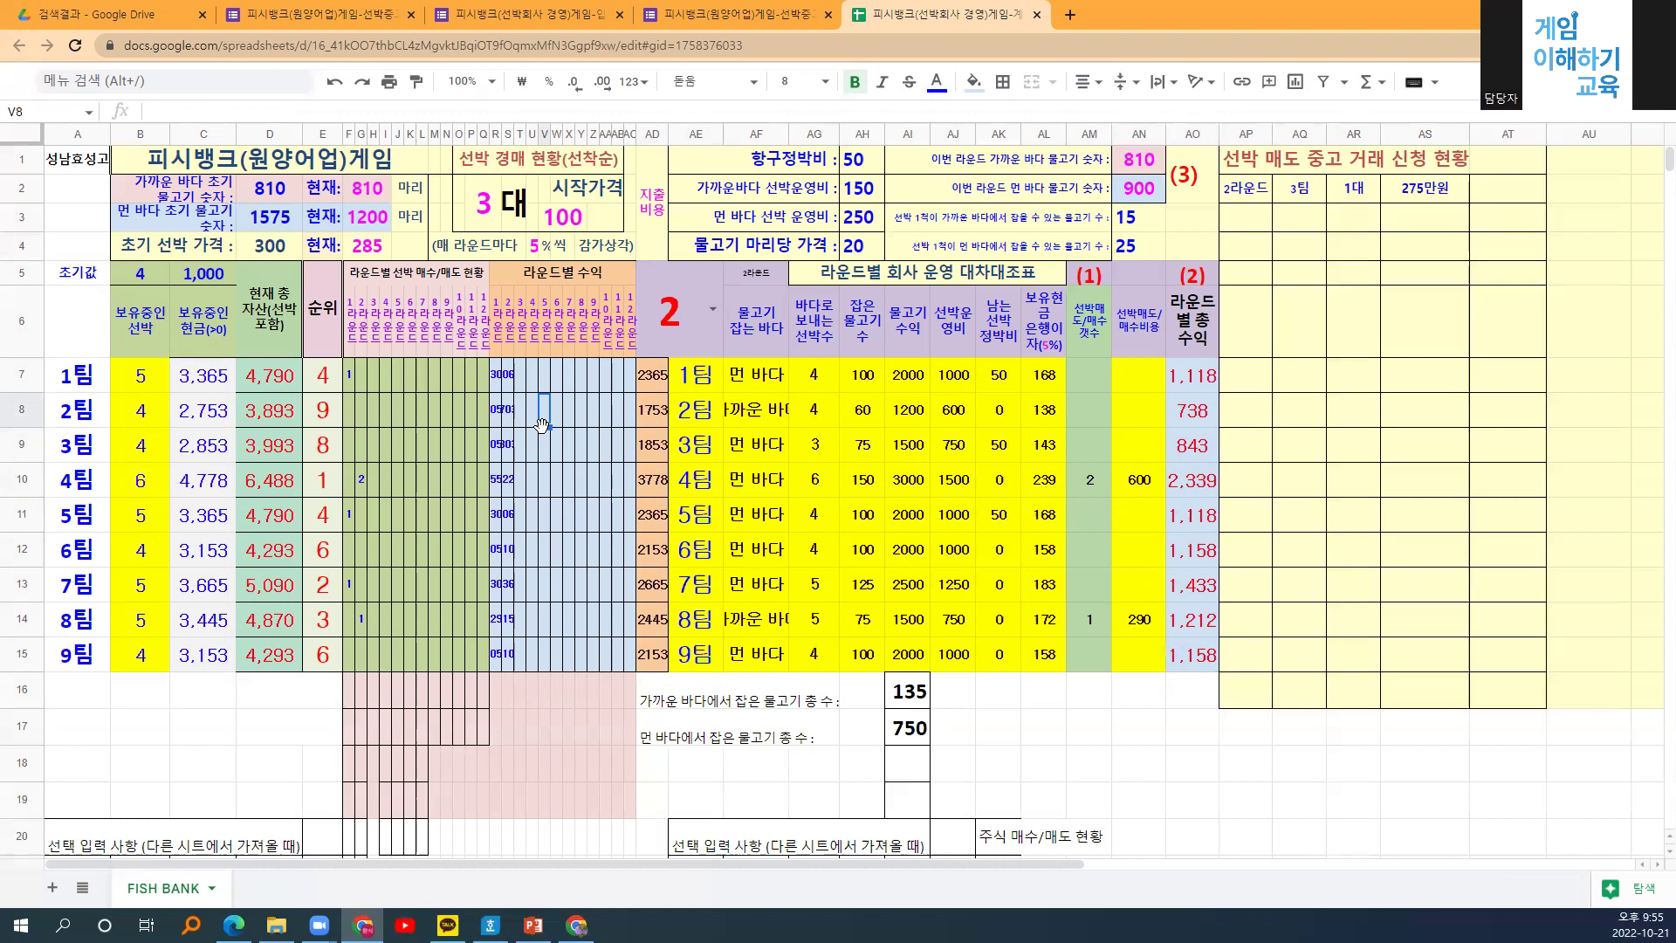
Set the round to 3 and look over the teams' ship sale/purchase entries and this round's near- and far-sea fish counts.
click(709, 311)
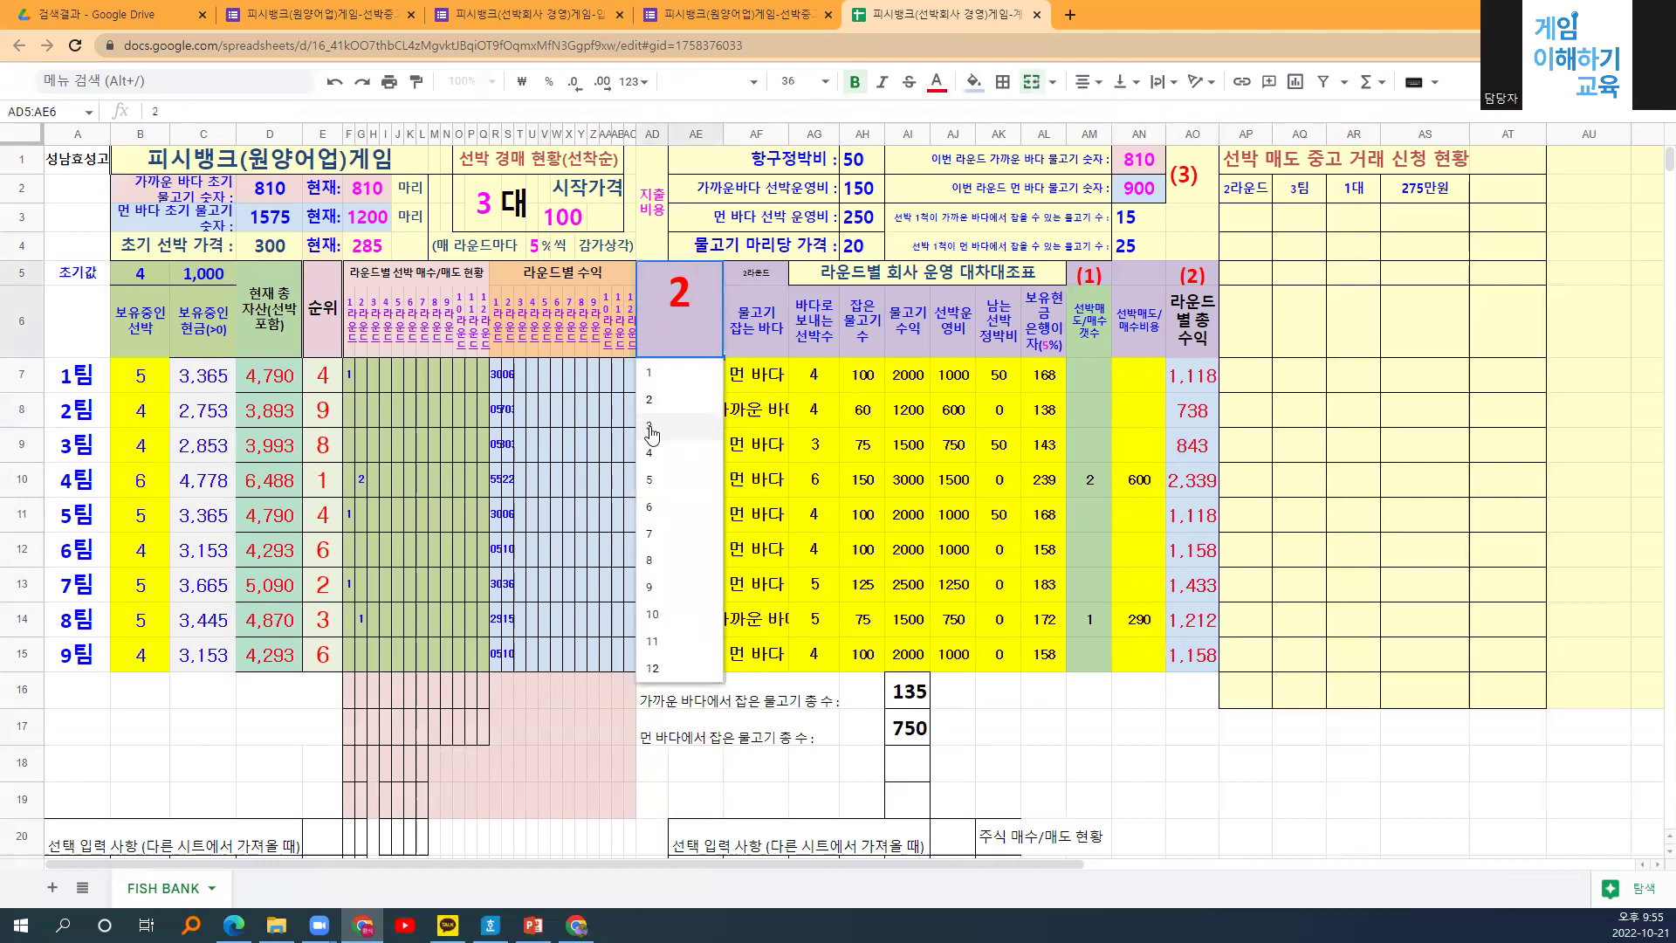
click(650, 432)
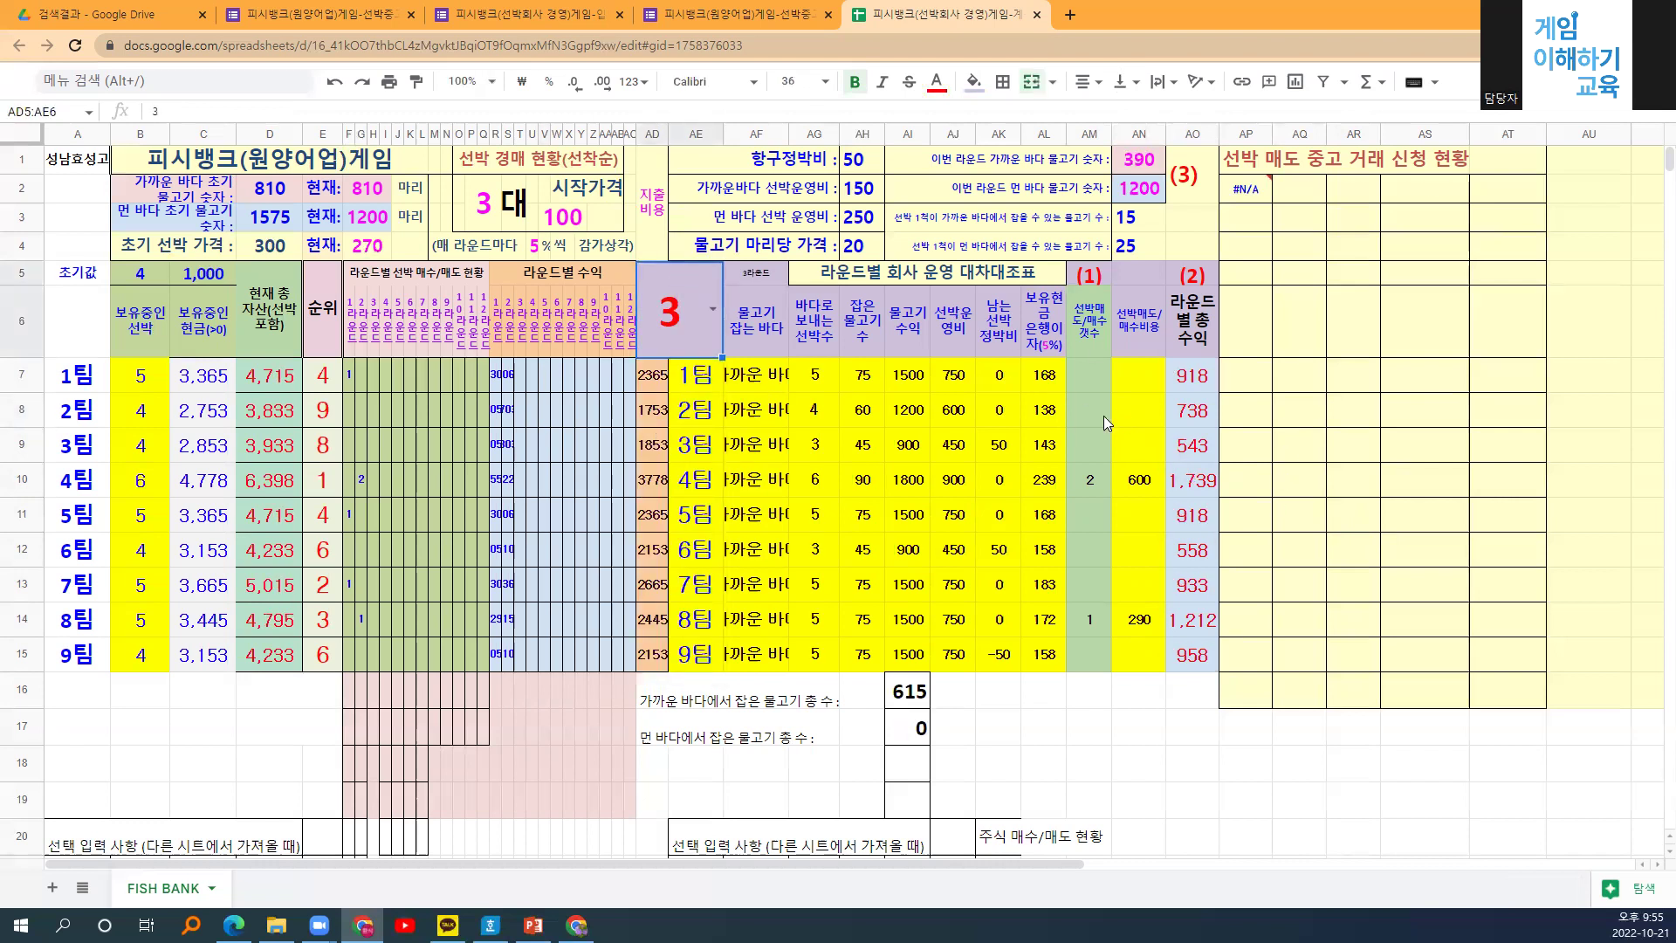
click(1091, 384)
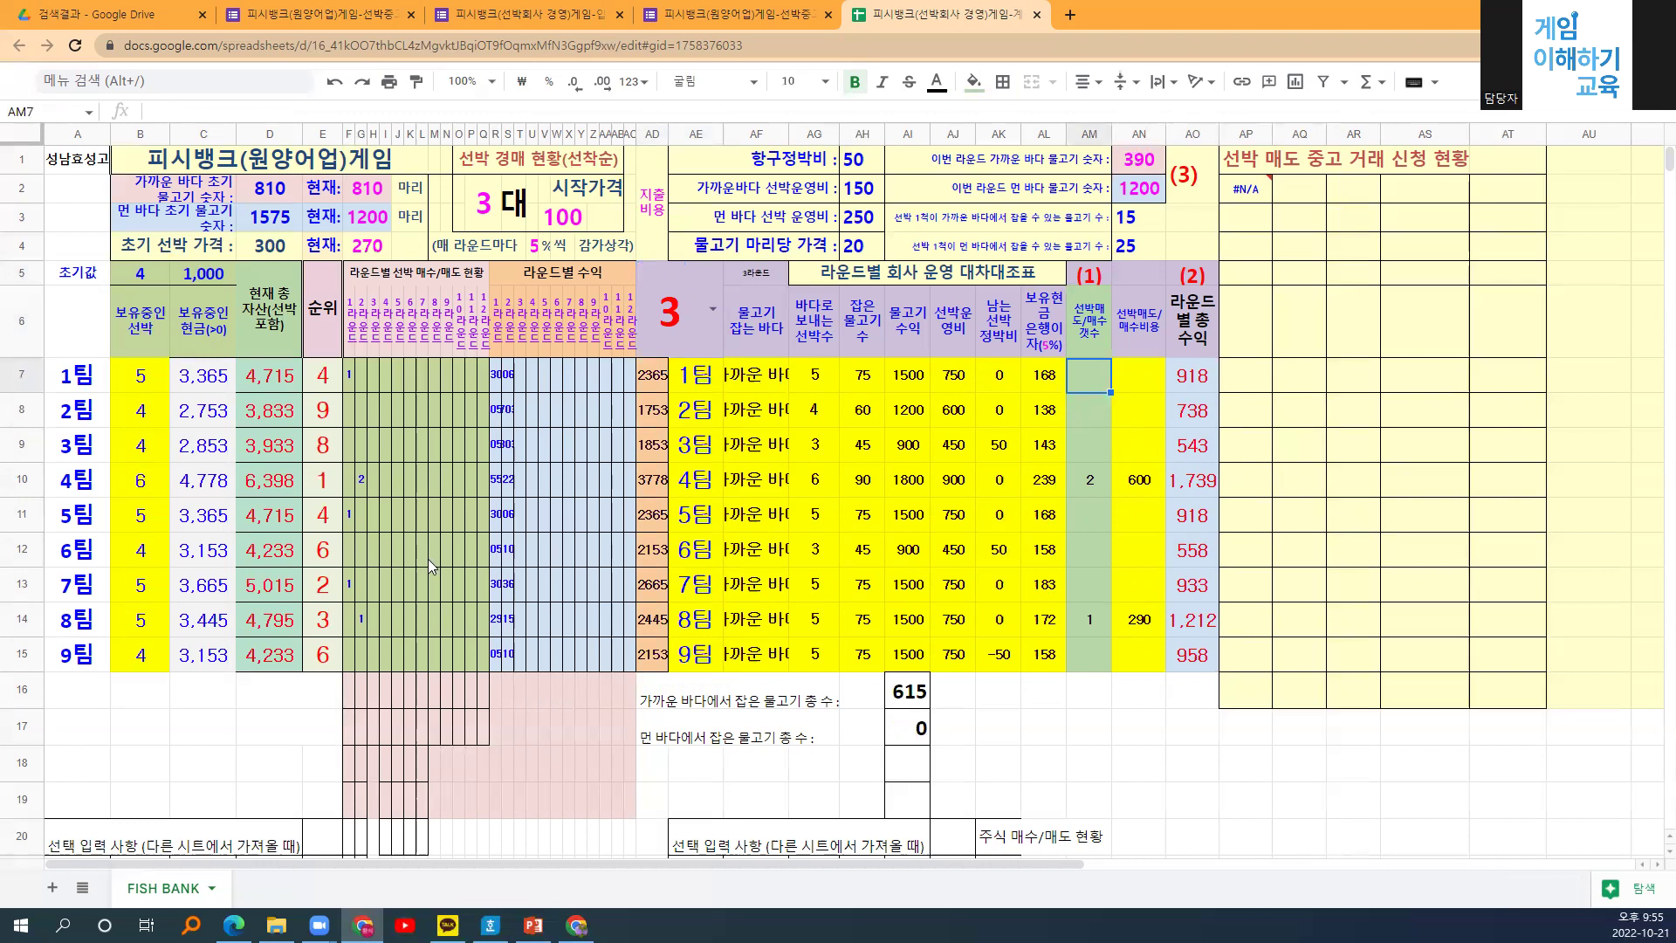
click(1090, 486)
drag(1096, 384, 1126, 656)
click(1118, 631)
click(1117, 384)
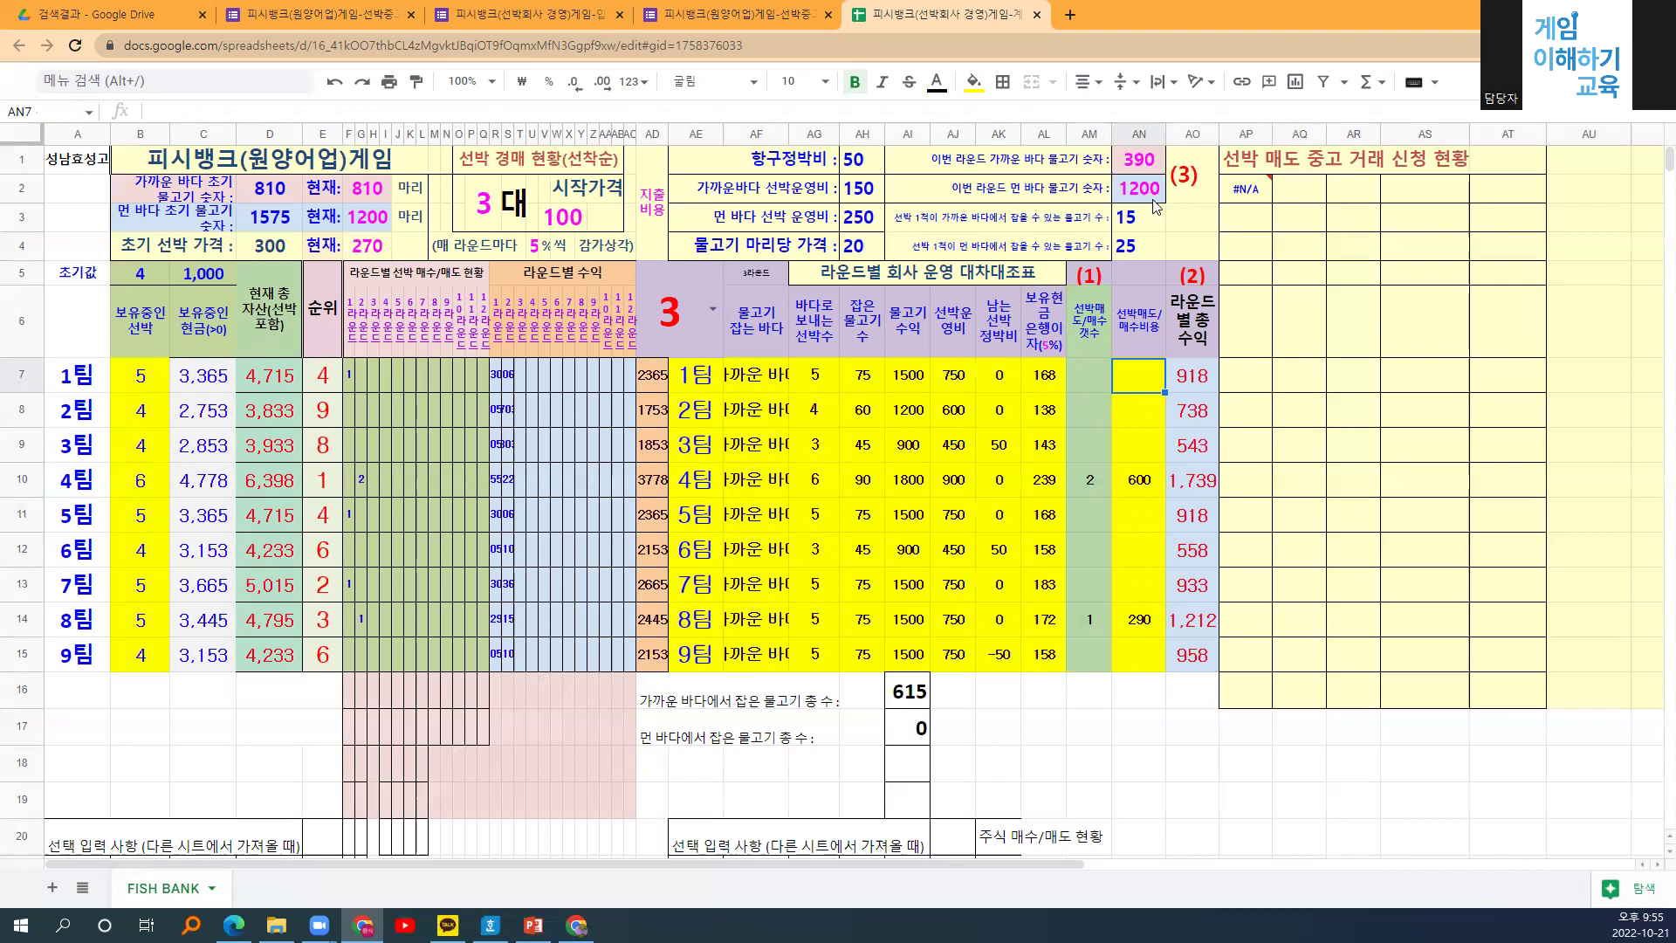
drag(1150, 162, 1149, 194)
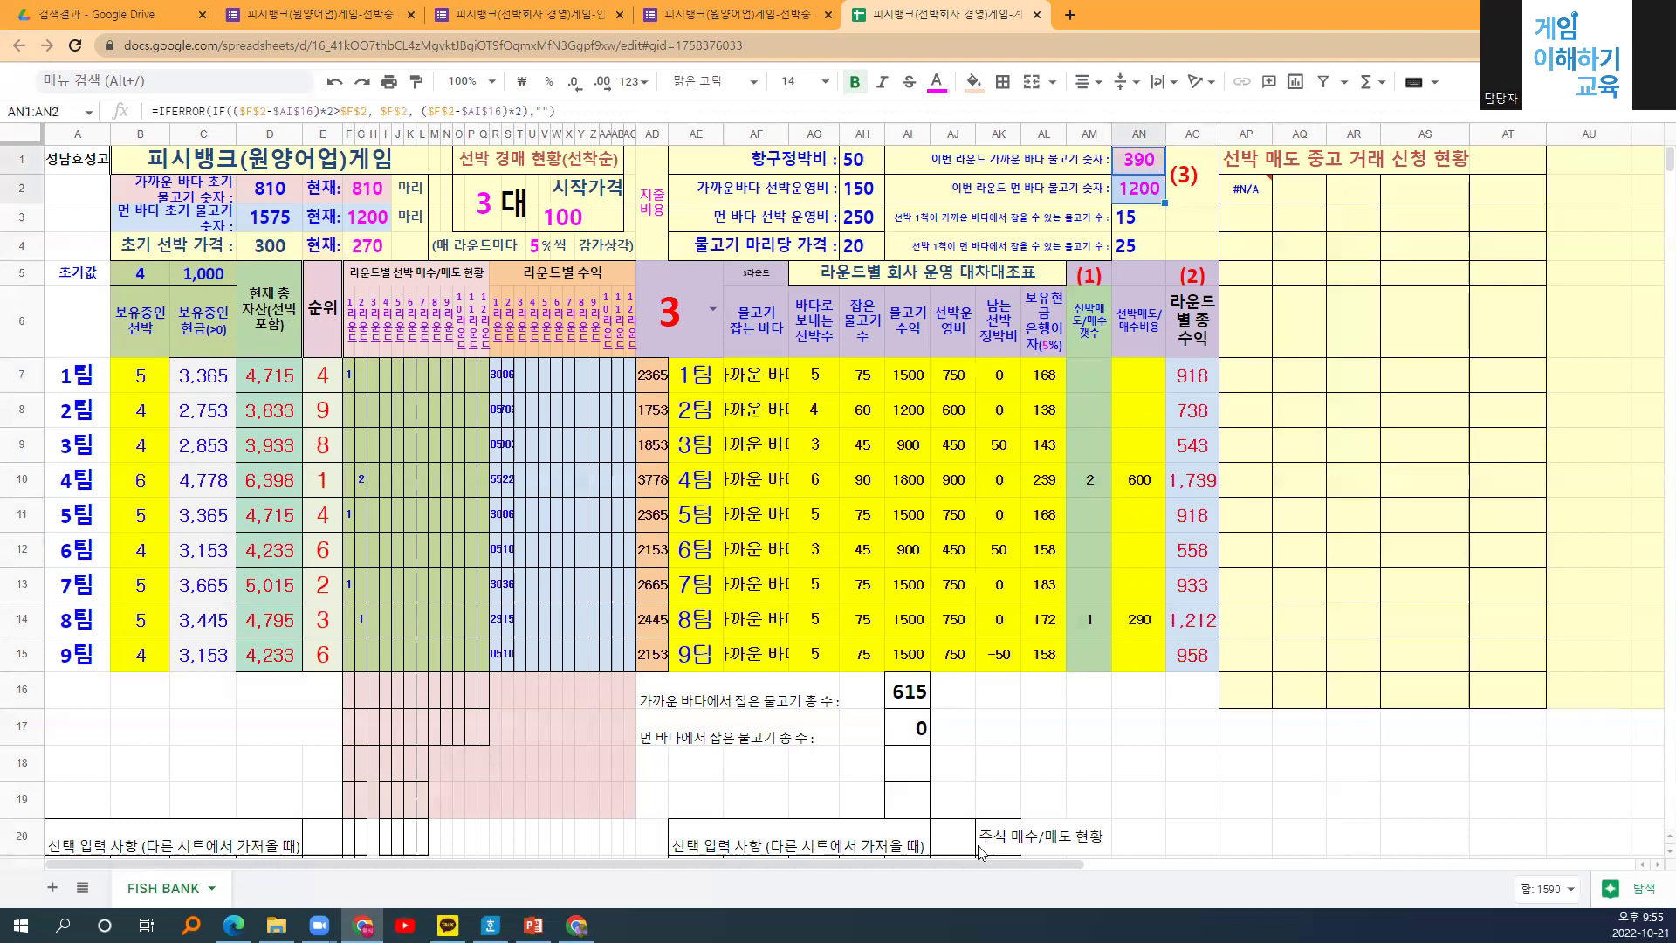
Review the teams' fishing sea choices and the total catch formulas for the near and far seas.
drag(758, 375, 765, 658)
click(764, 658)
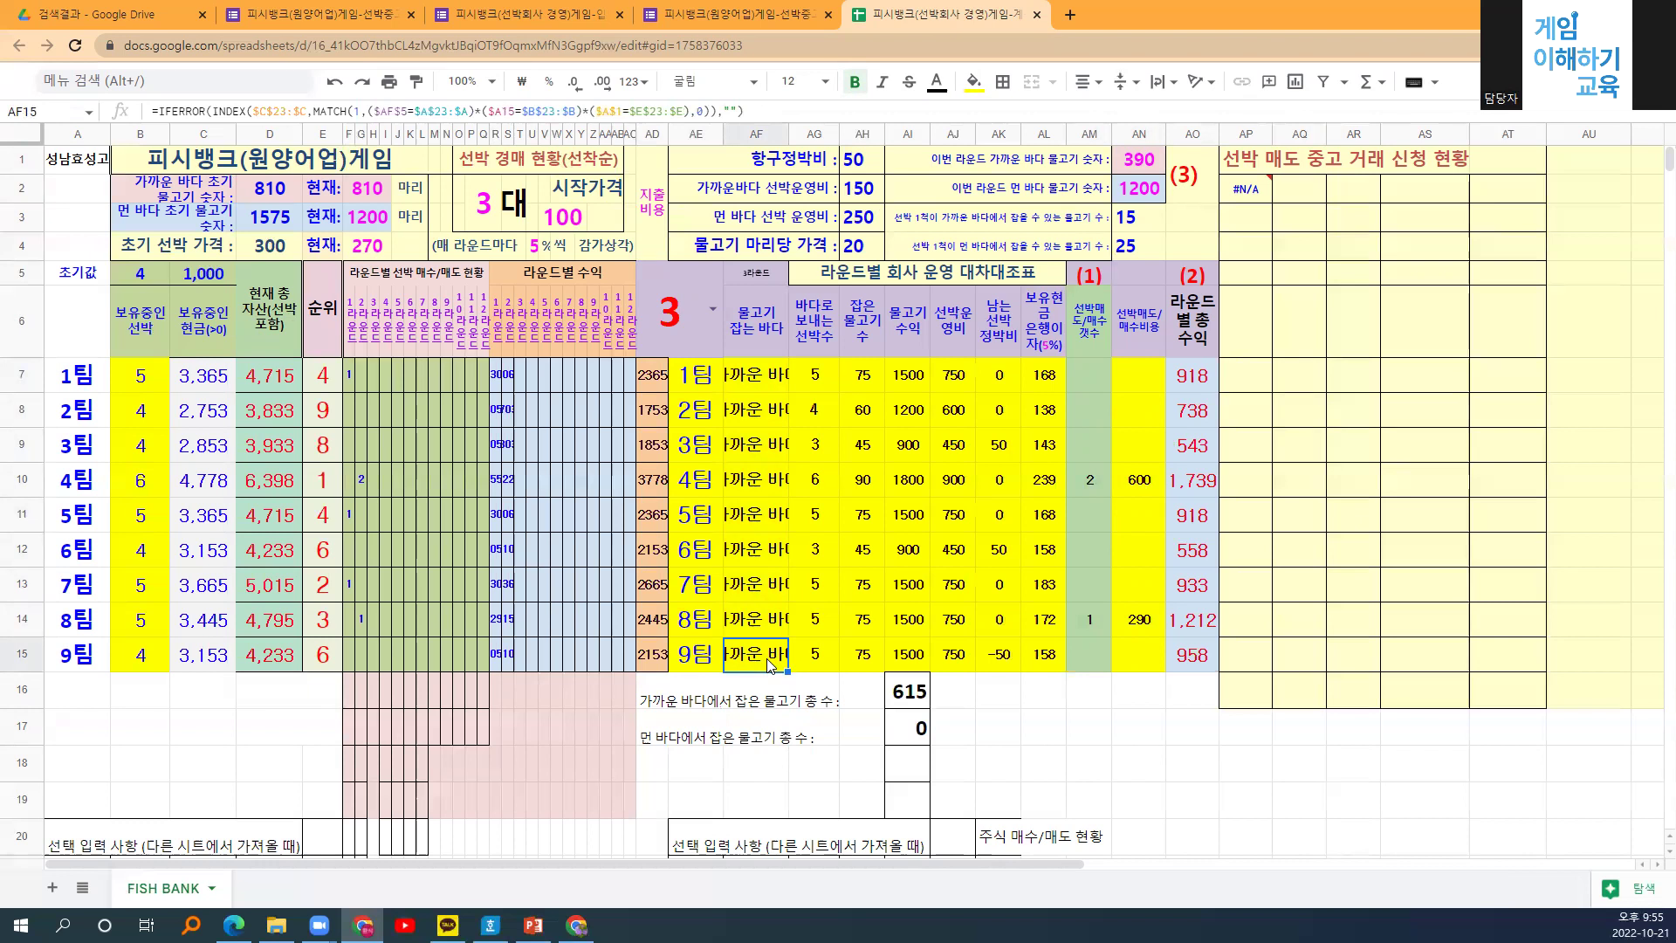
click(891, 705)
click(906, 738)
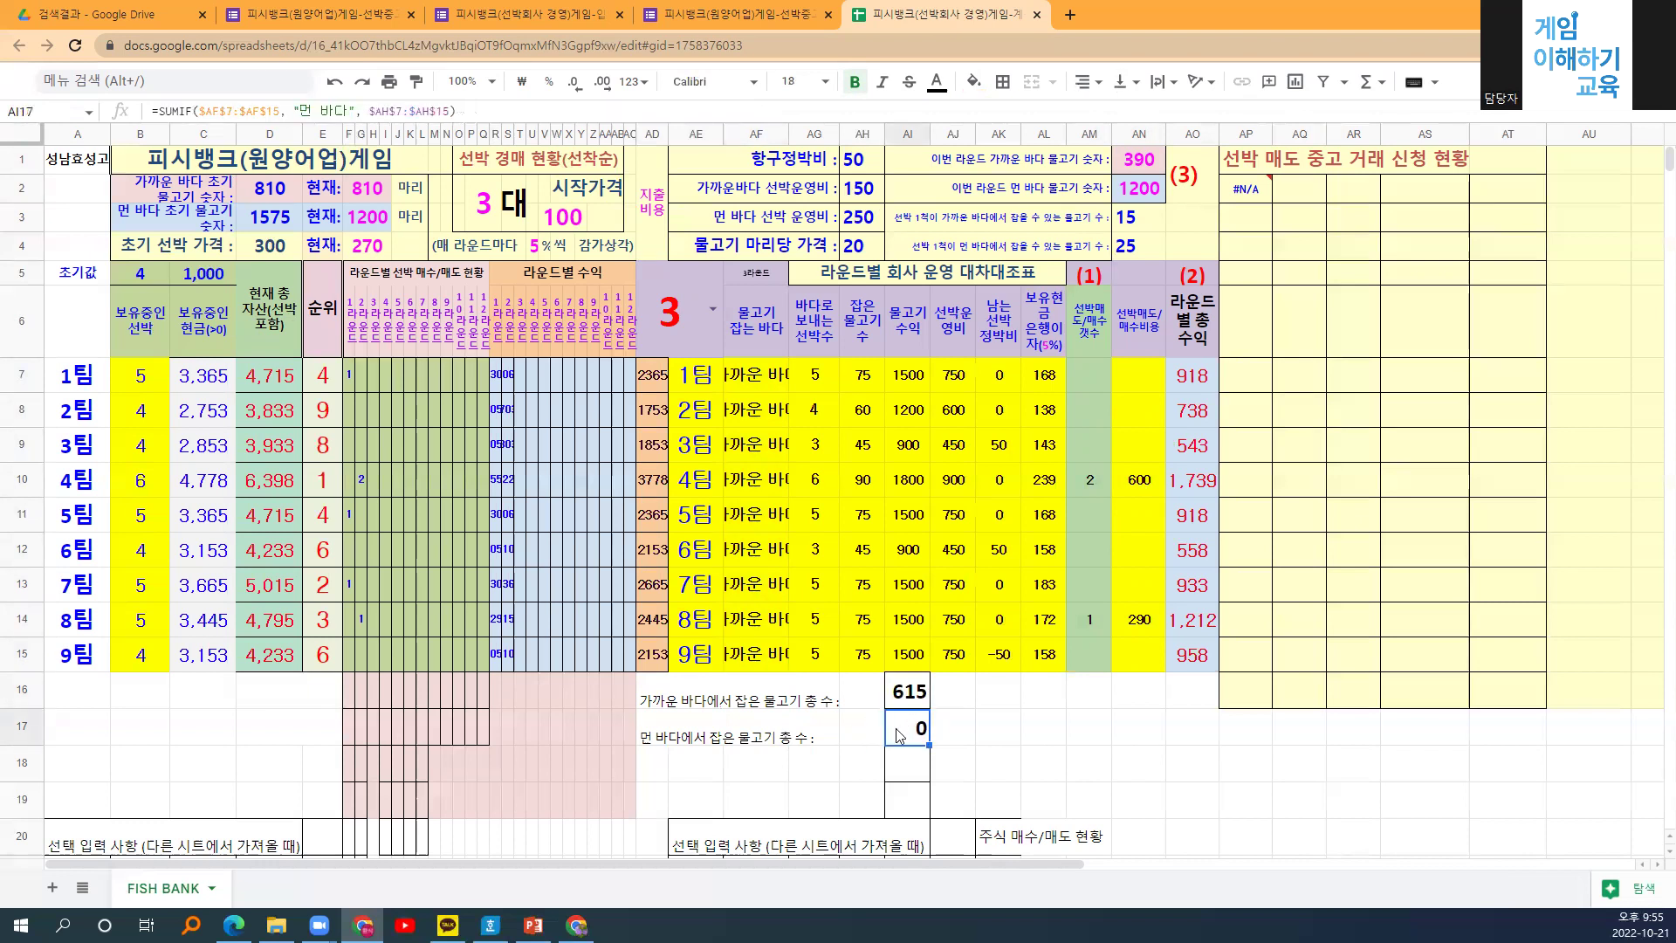
Copy this round's near- and far-sea fish counts as values into the current fish count cells.
drag(1139, 165, 1131, 192)
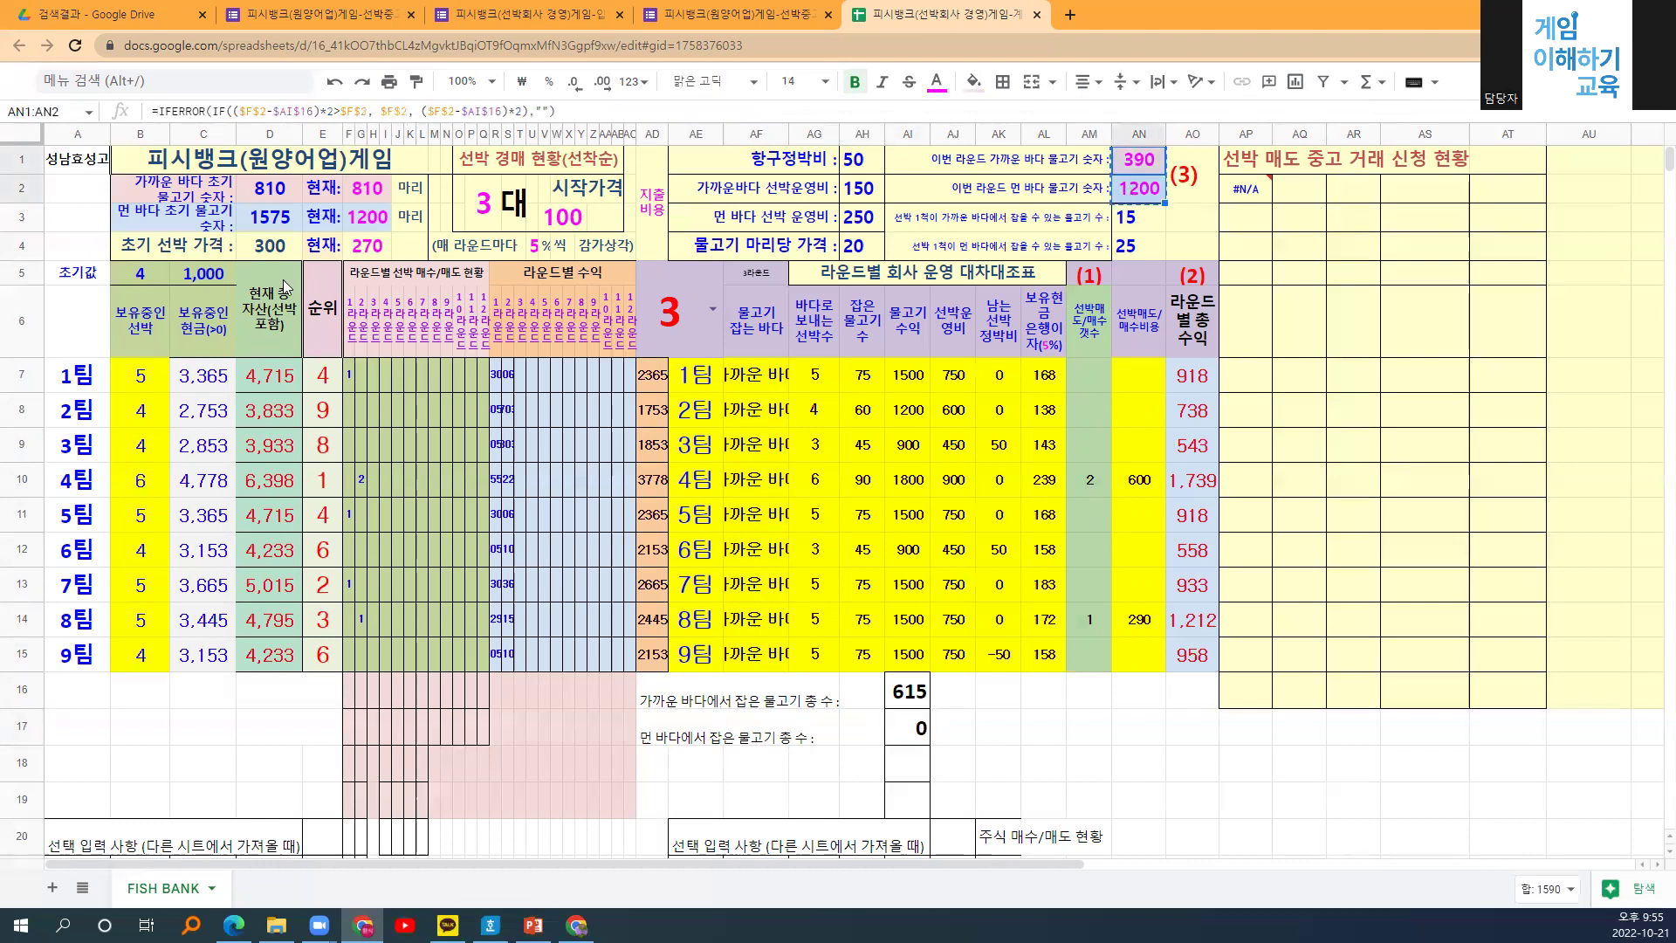
key(ctrl+c)
click(379, 190)
key(ctrl+shift+v)
click(453, 221)
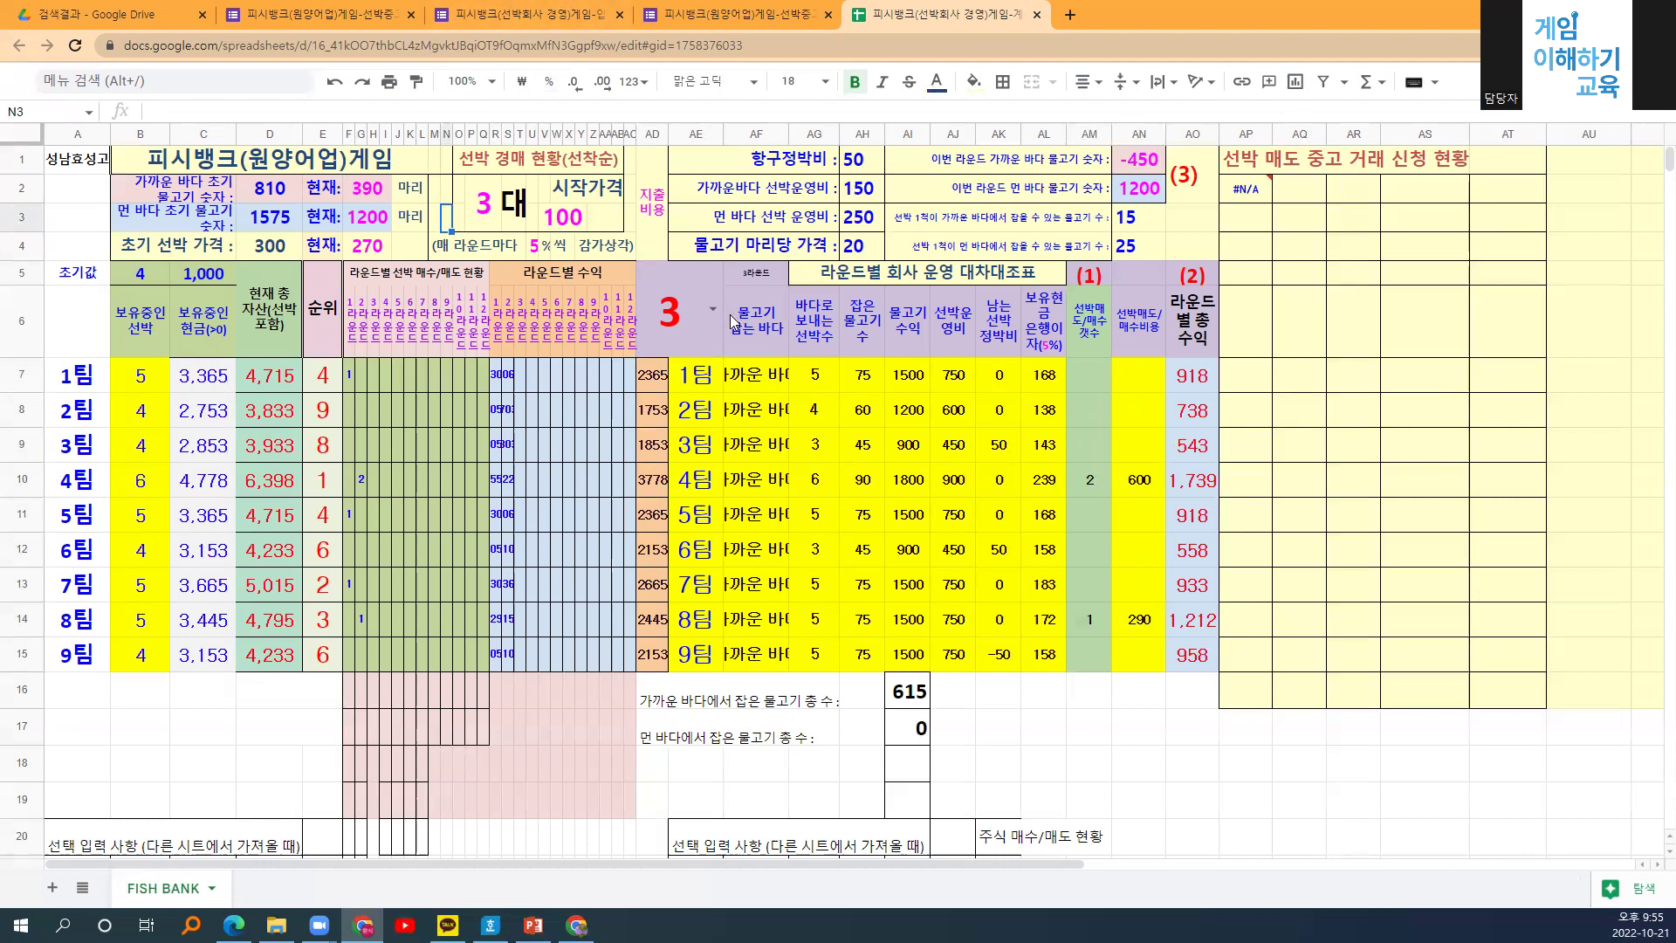
Set the round to 4 and examine the used-ship sale requests listed for that round.
click(714, 311)
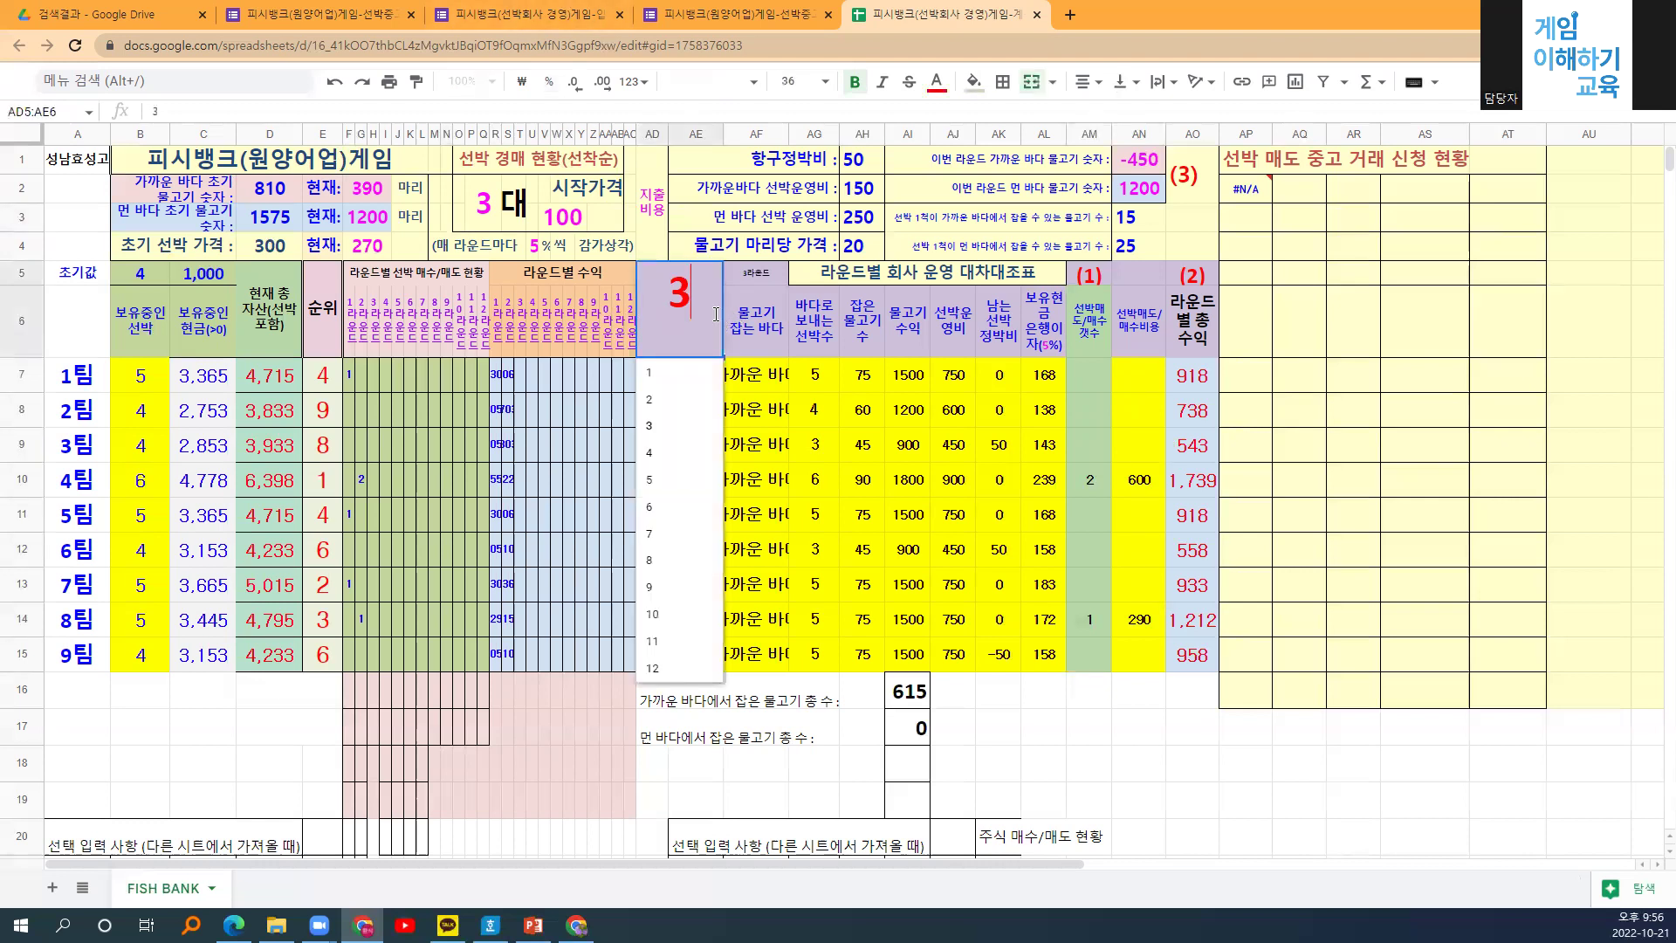
click(667, 445)
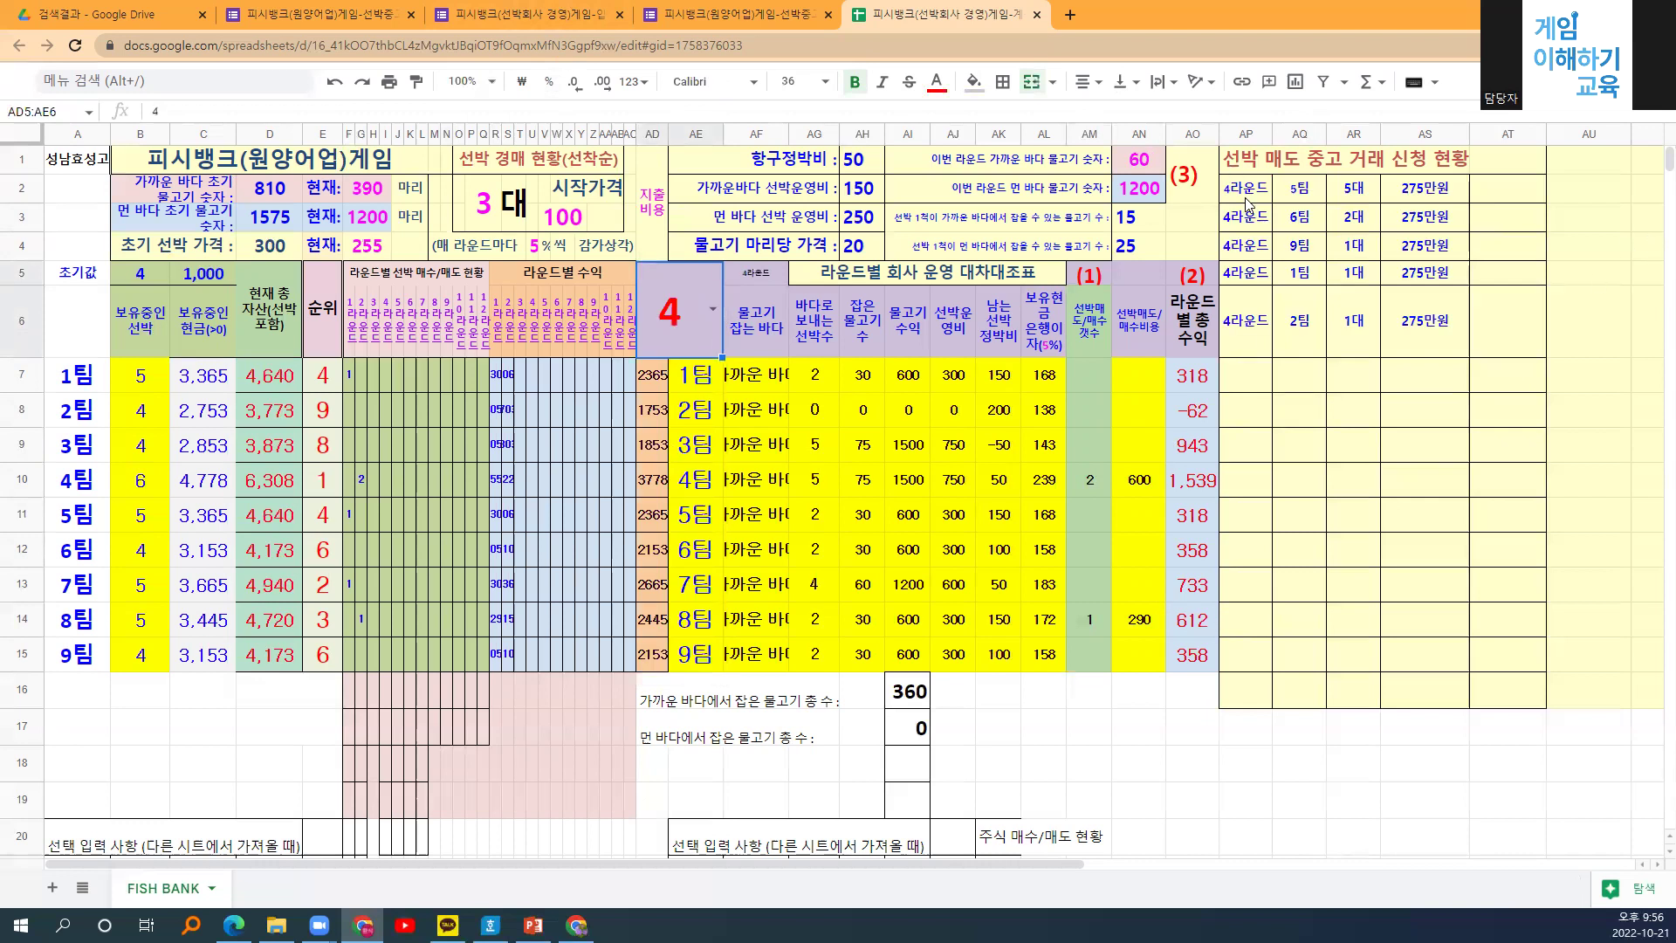
drag(1259, 187, 1414, 325)
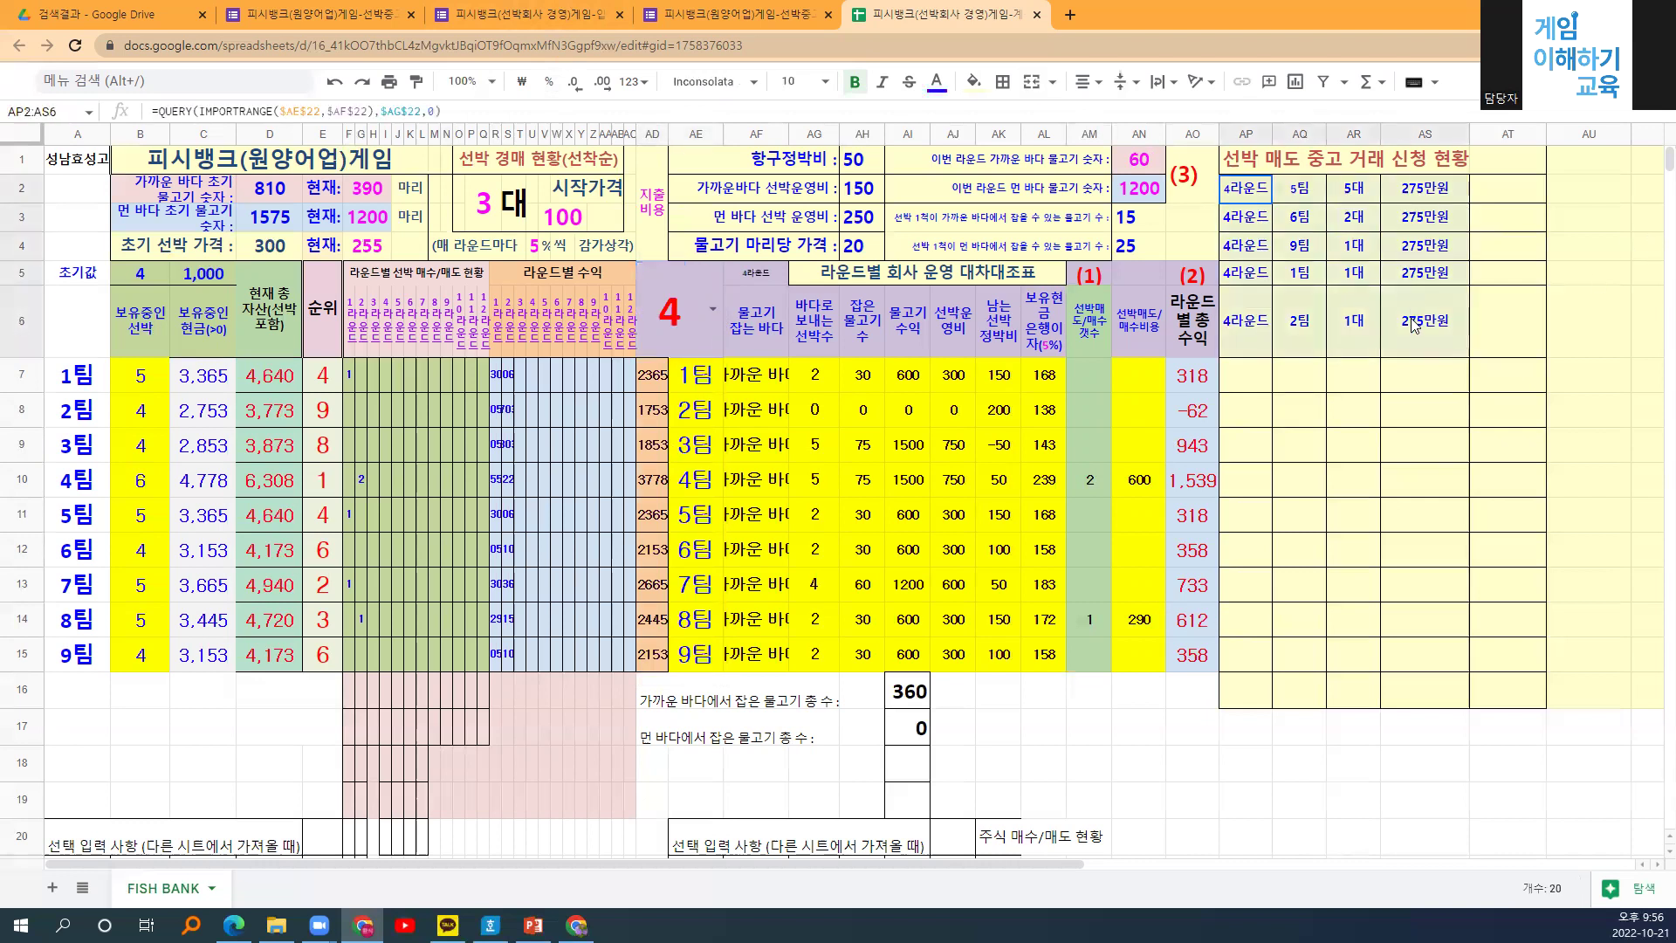
click(1413, 325)
drag(1229, 194, 1420, 335)
click(1343, 439)
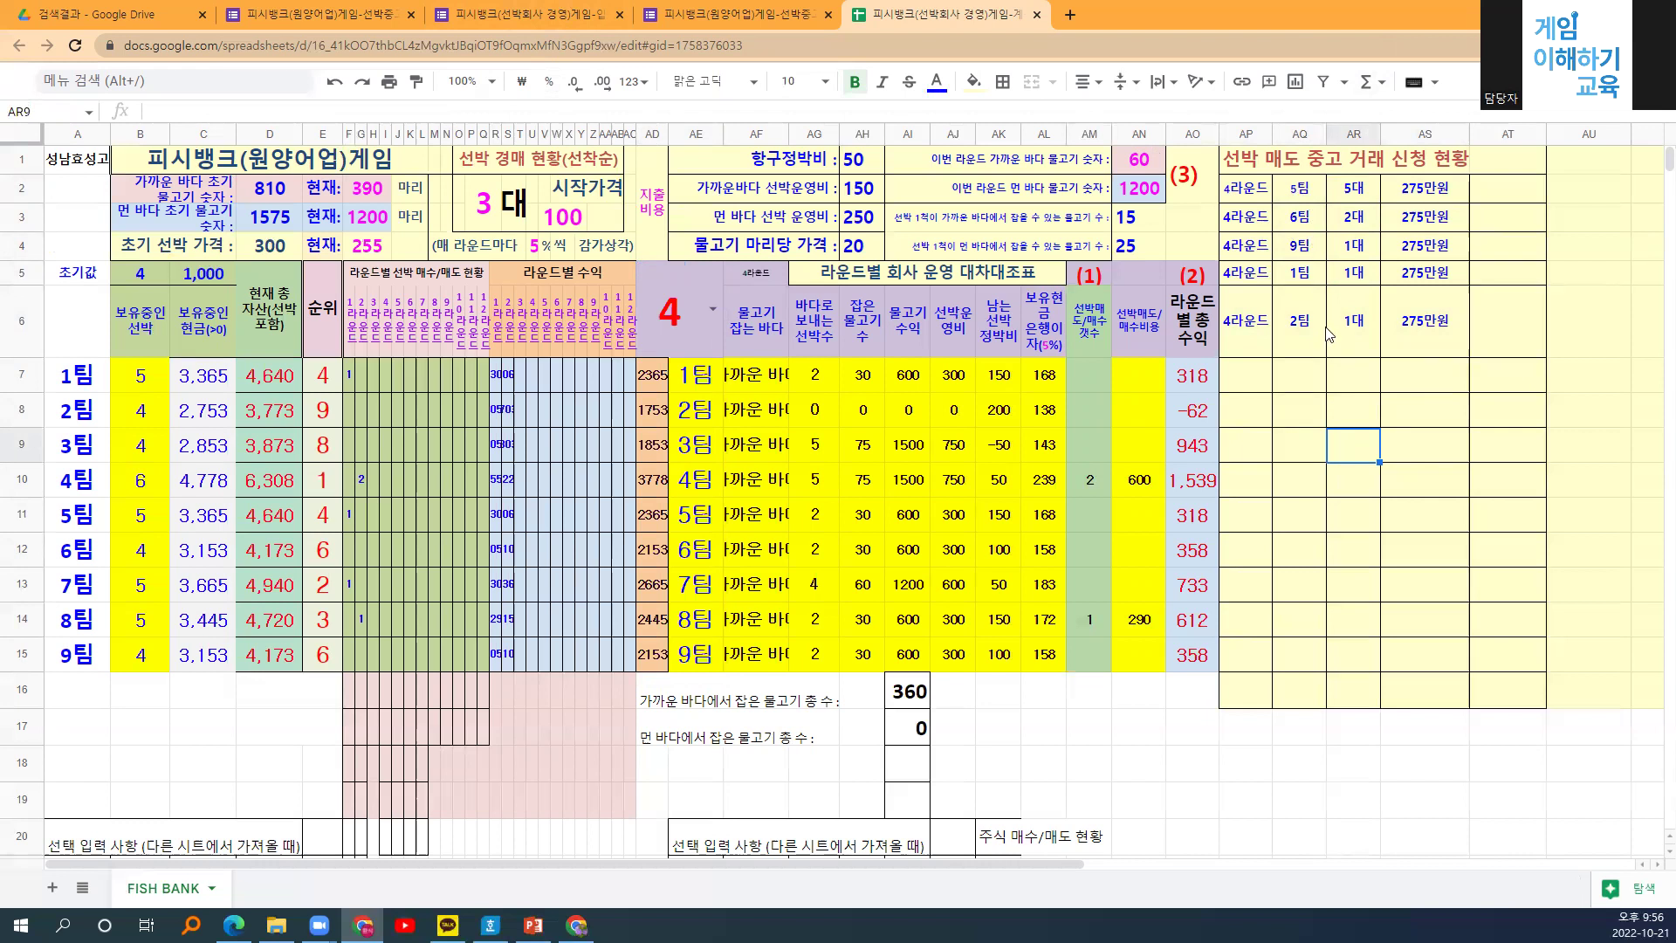
click(1307, 193)
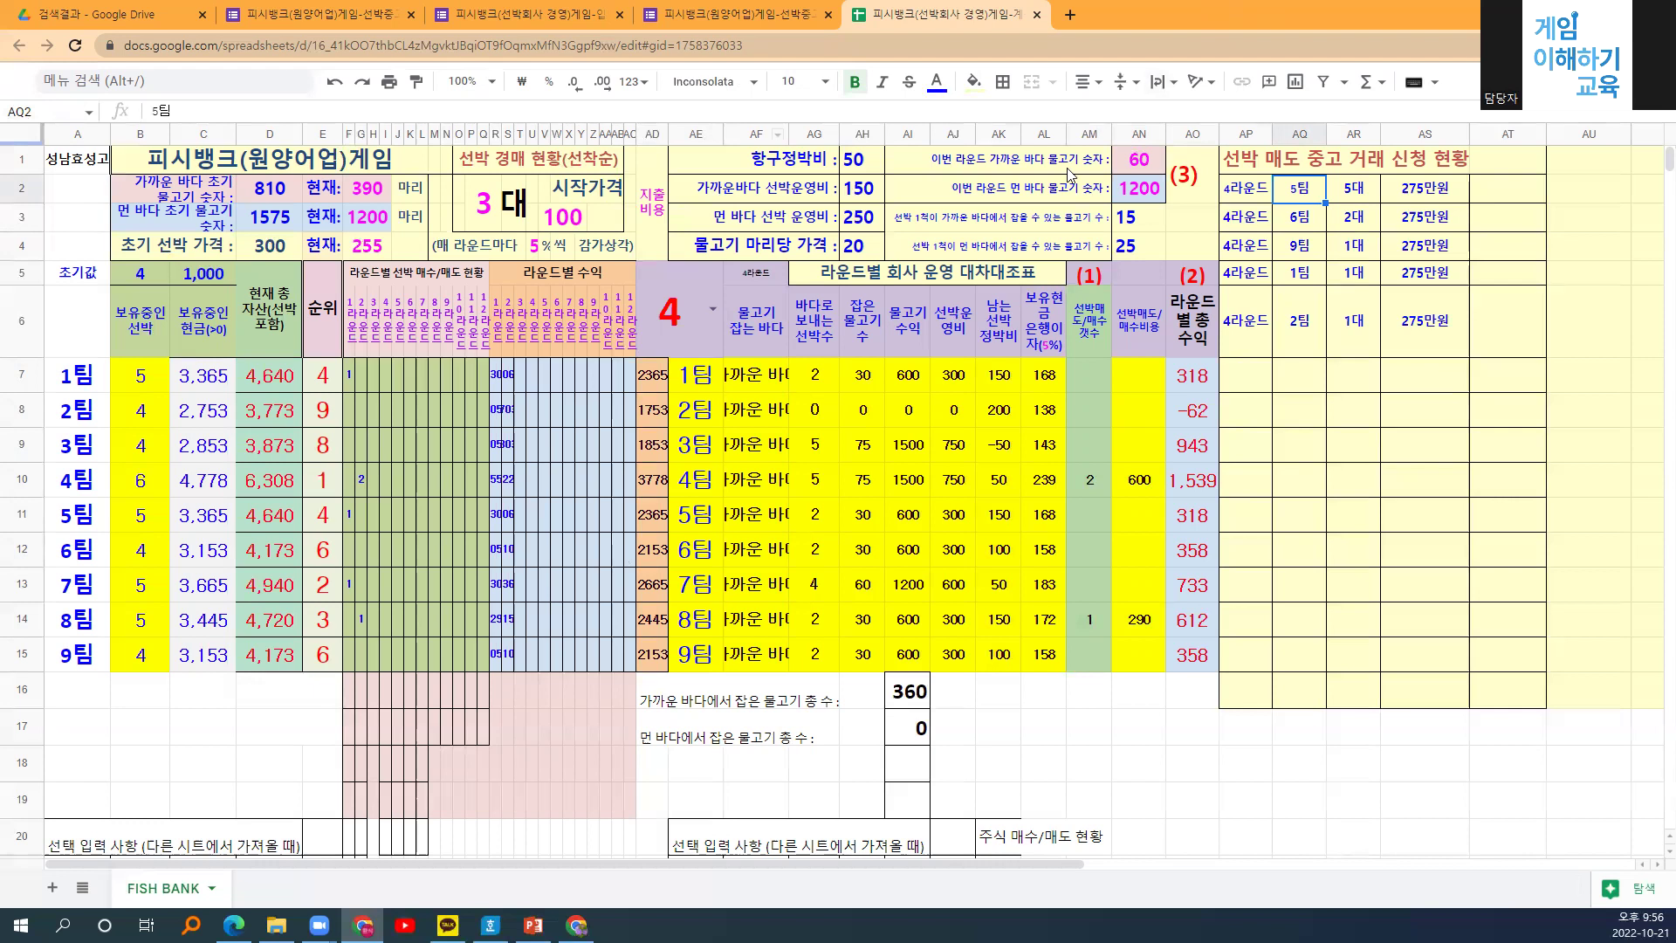
Set the round to 3 and copy all nine teams' total profits as values into the round 3 column of the per-round profit record.
click(713, 309)
click(665, 436)
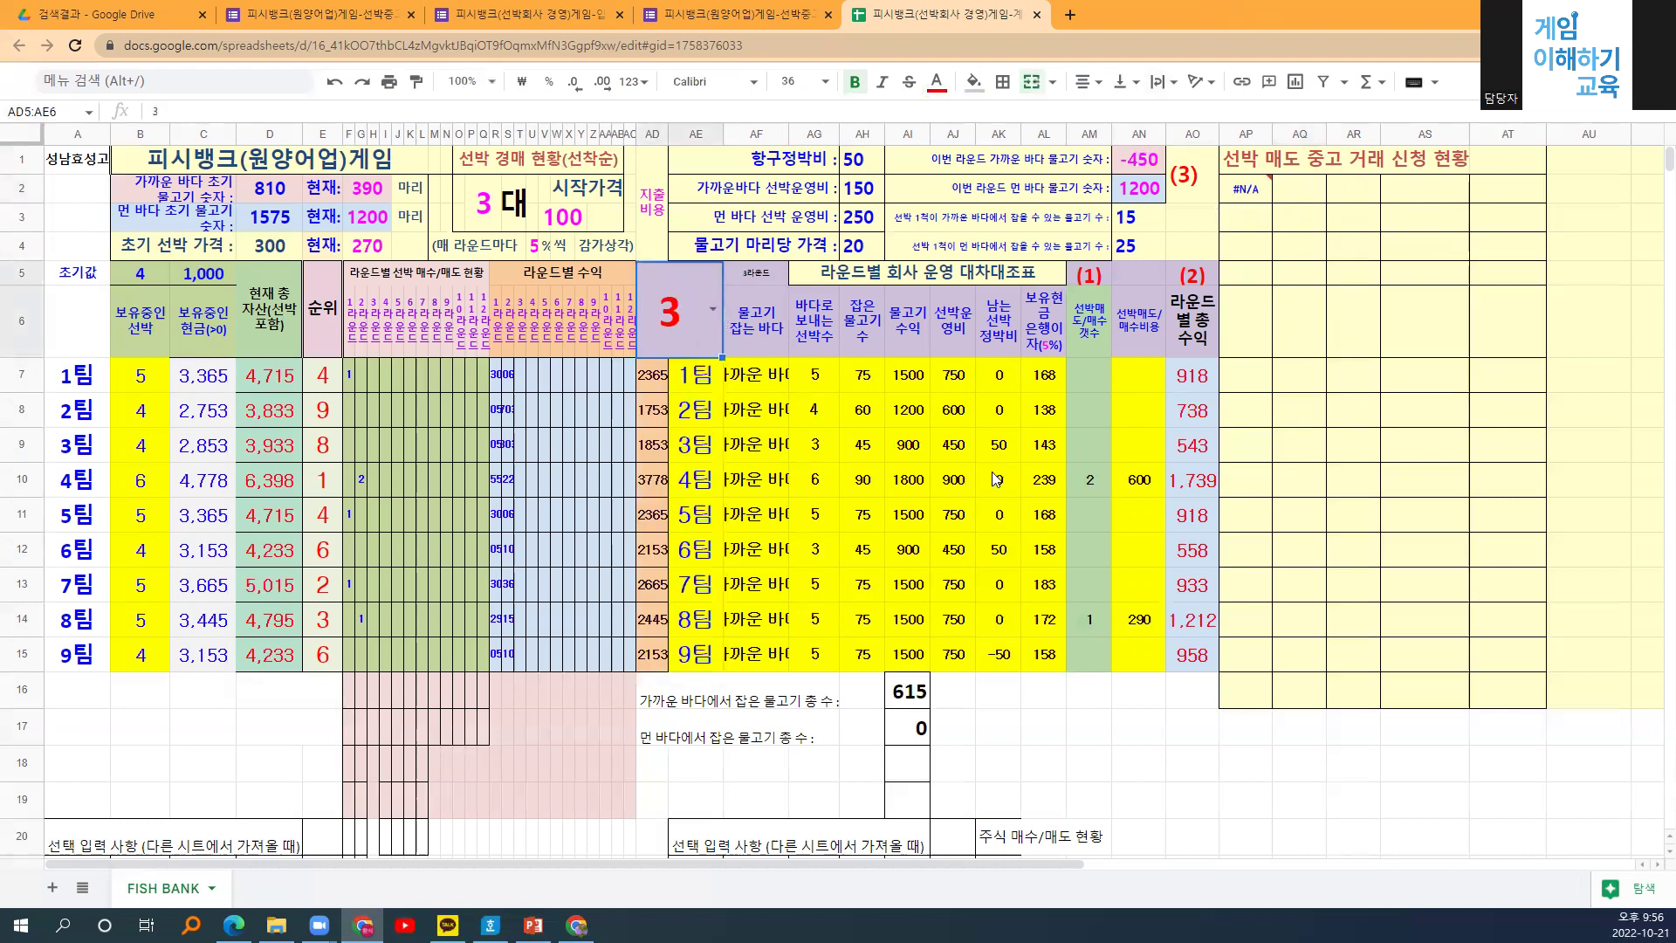
drag(1196, 377, 1183, 656)
key(ctrl+c)
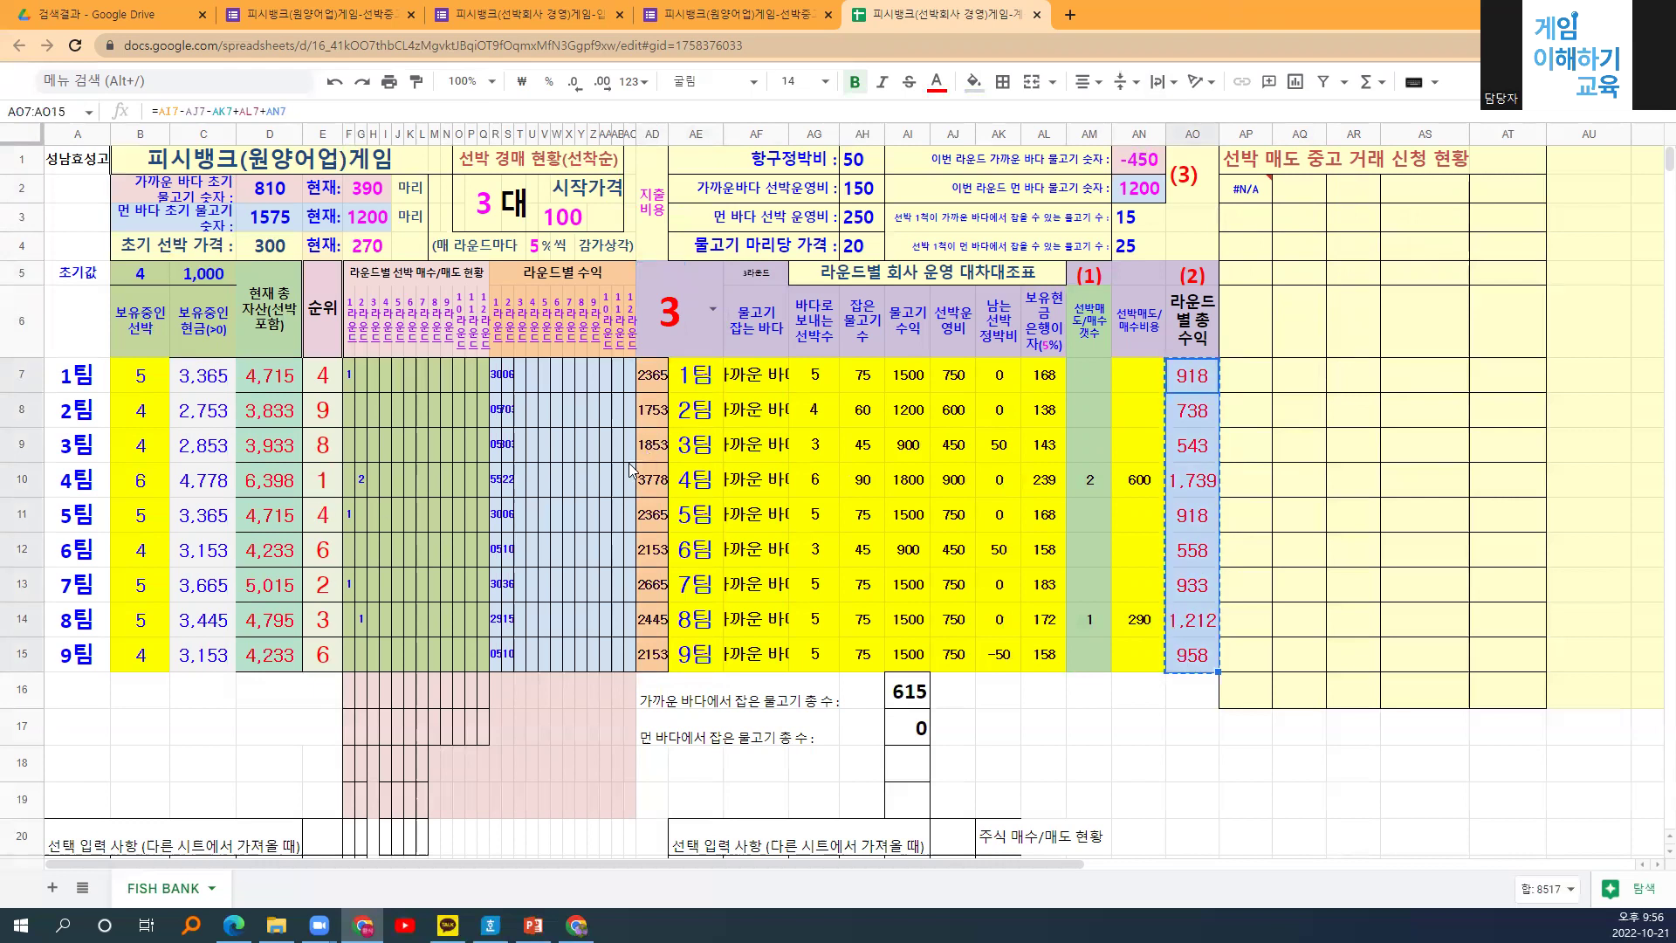
click(521, 377)
key(ctrl+shift+v)
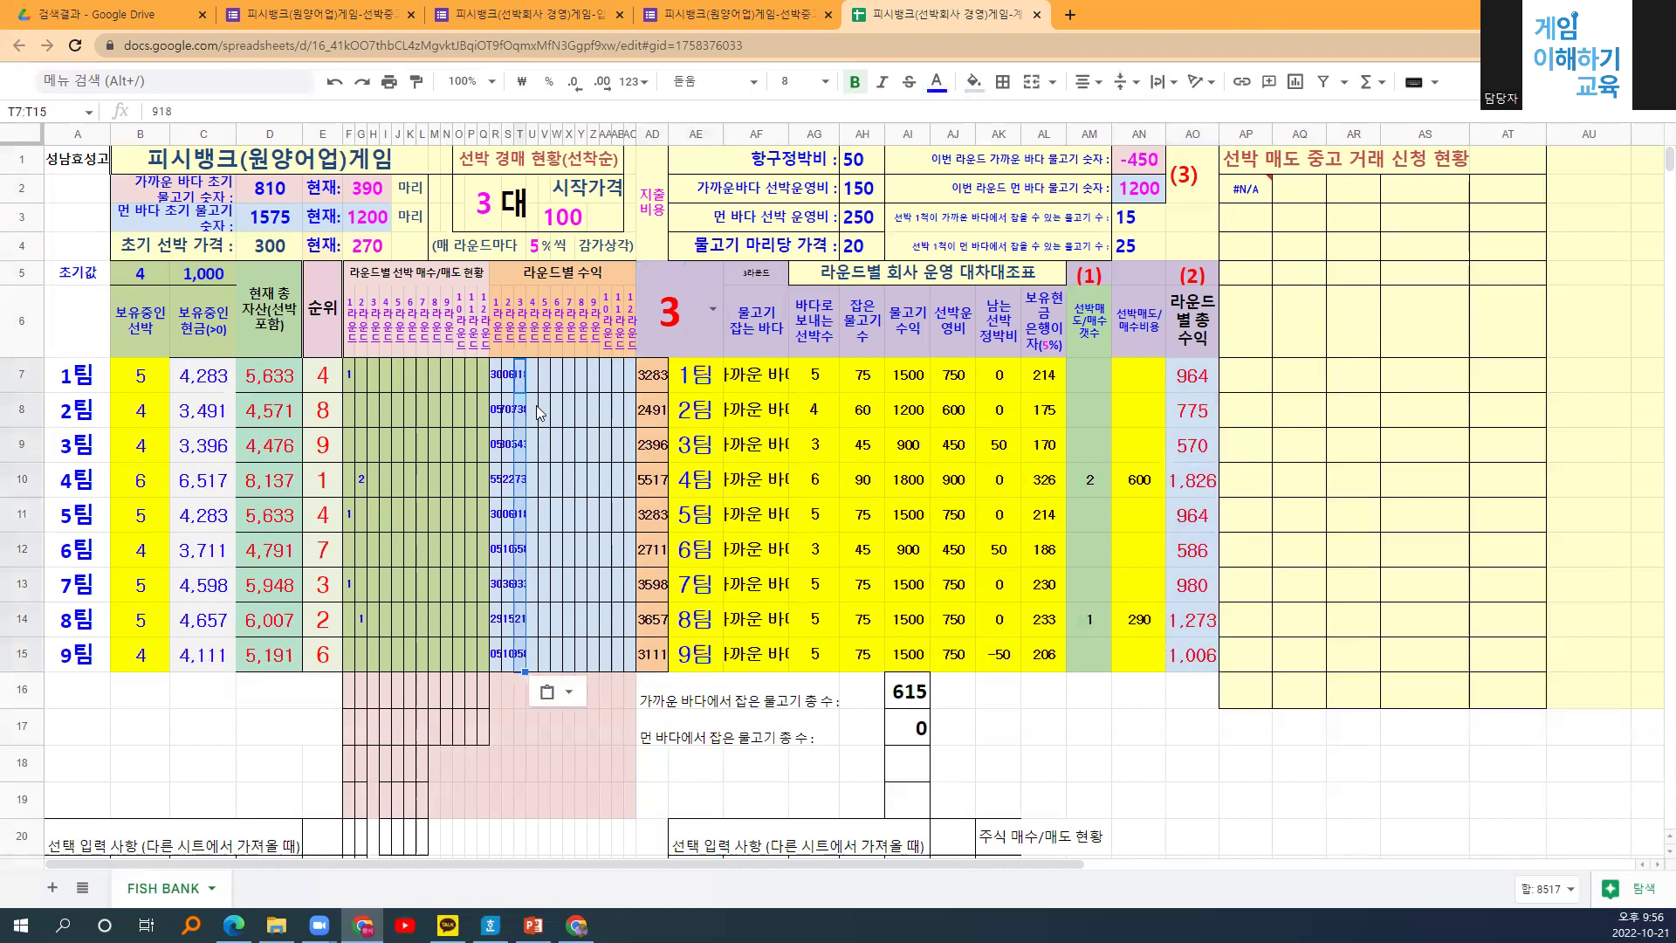
click(531, 412)
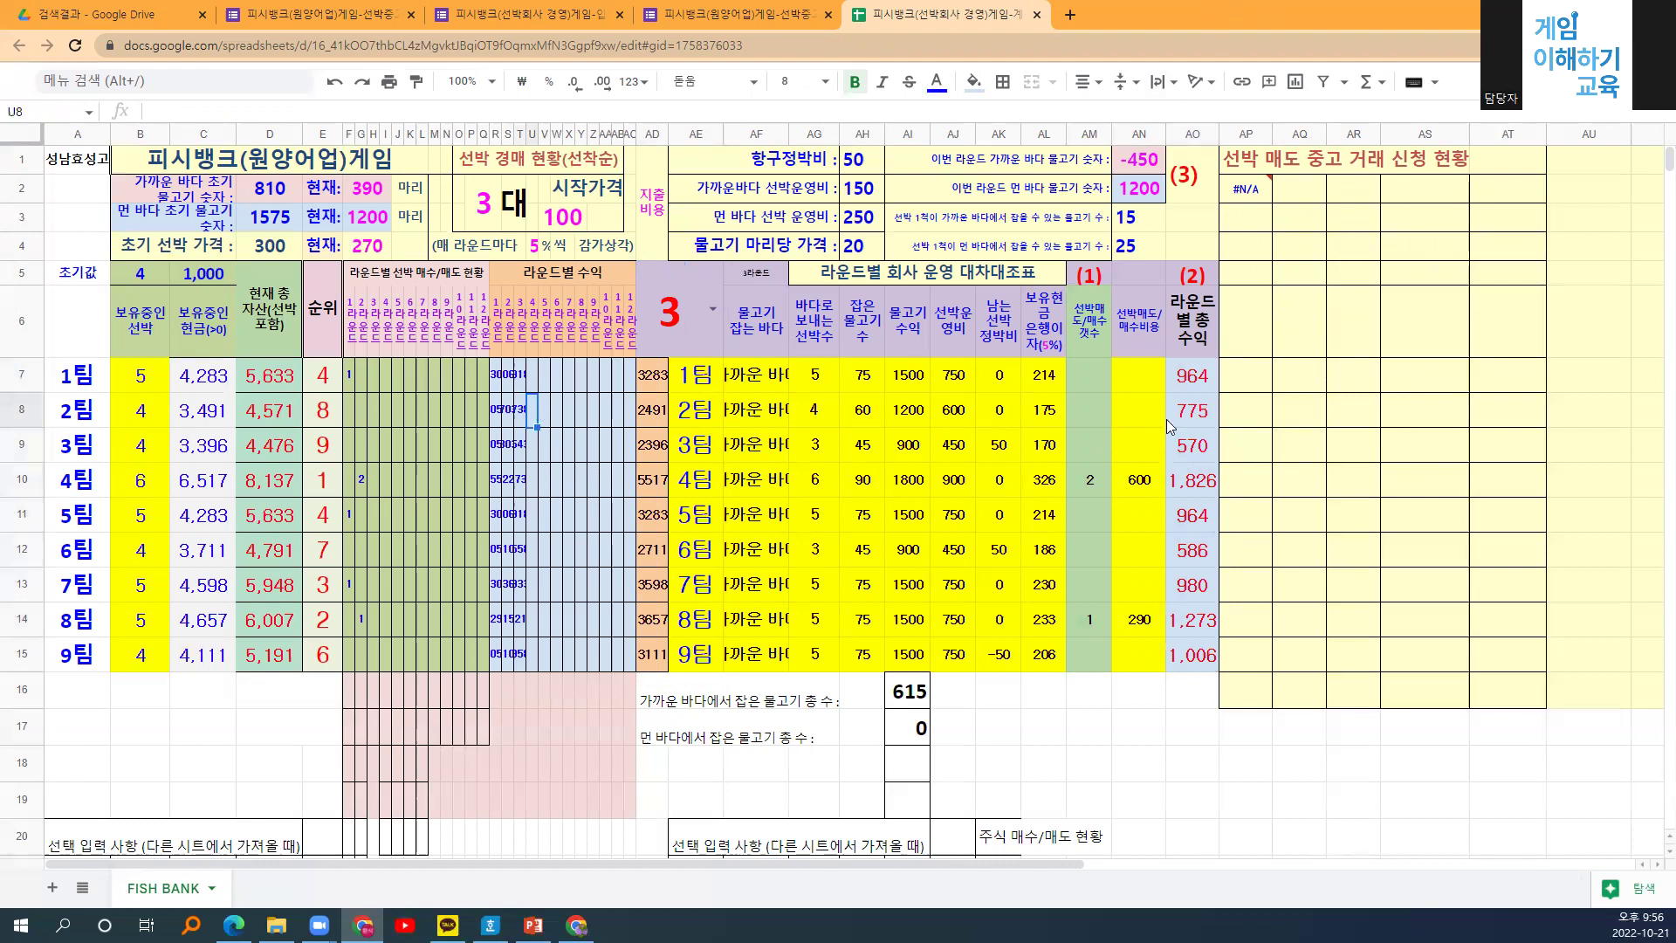
Check the per-round ship purchase/sale record, team 5's ship operating cost formula and this round's far-sea fish count formula.
click(426, 401)
click(409, 447)
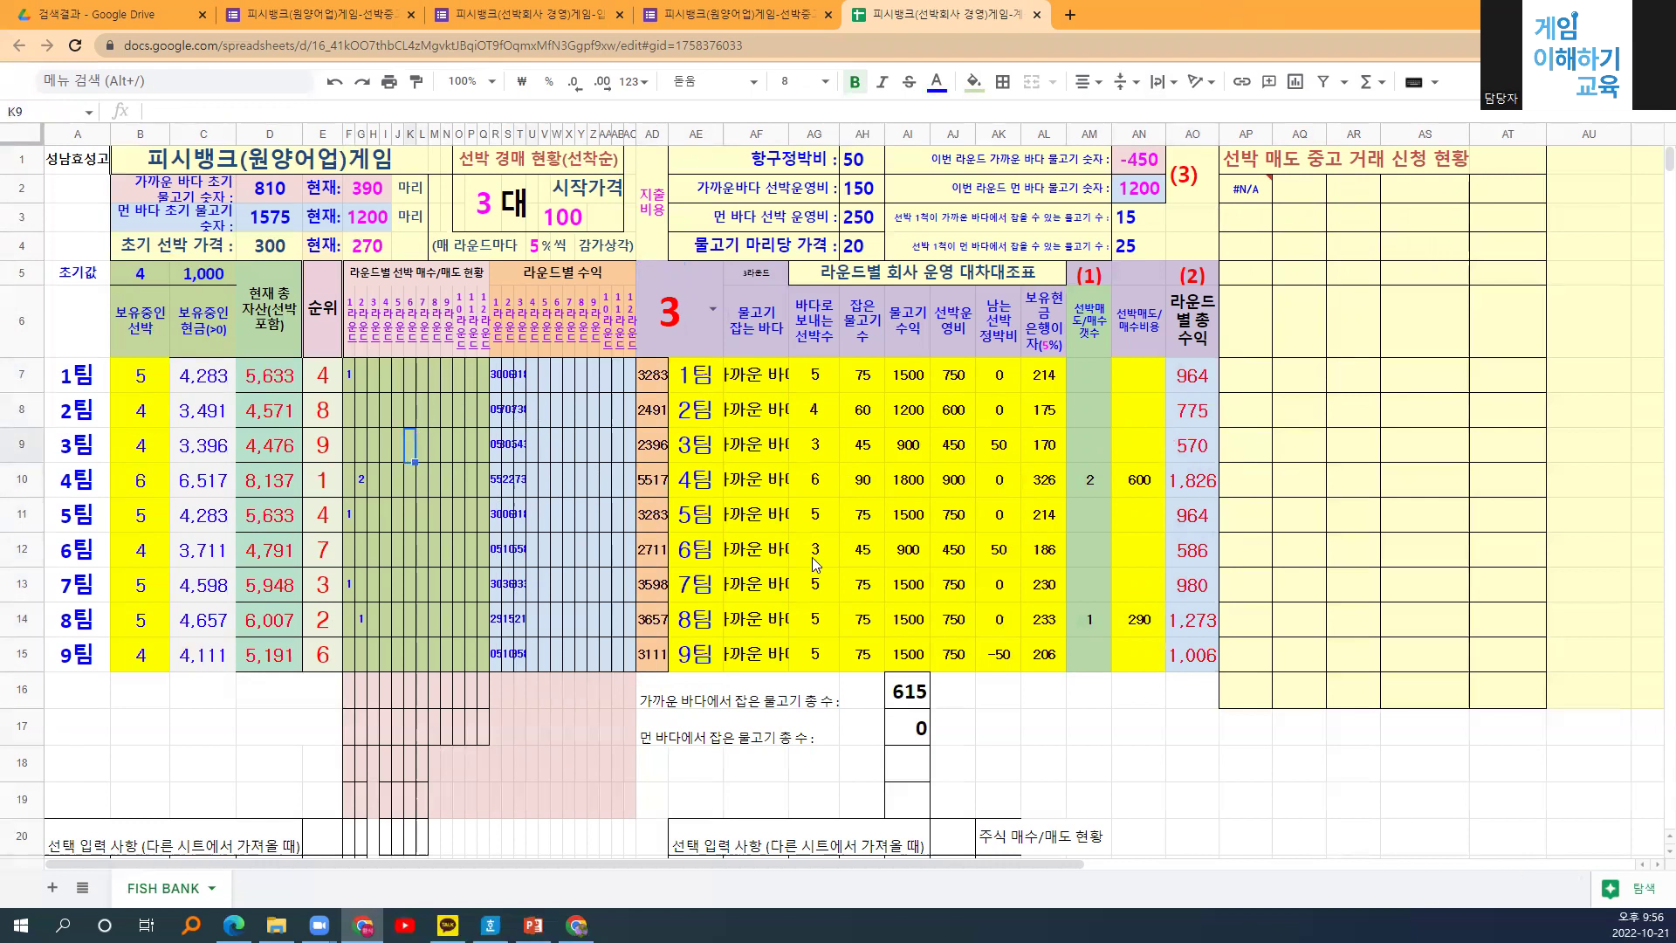
click(954, 515)
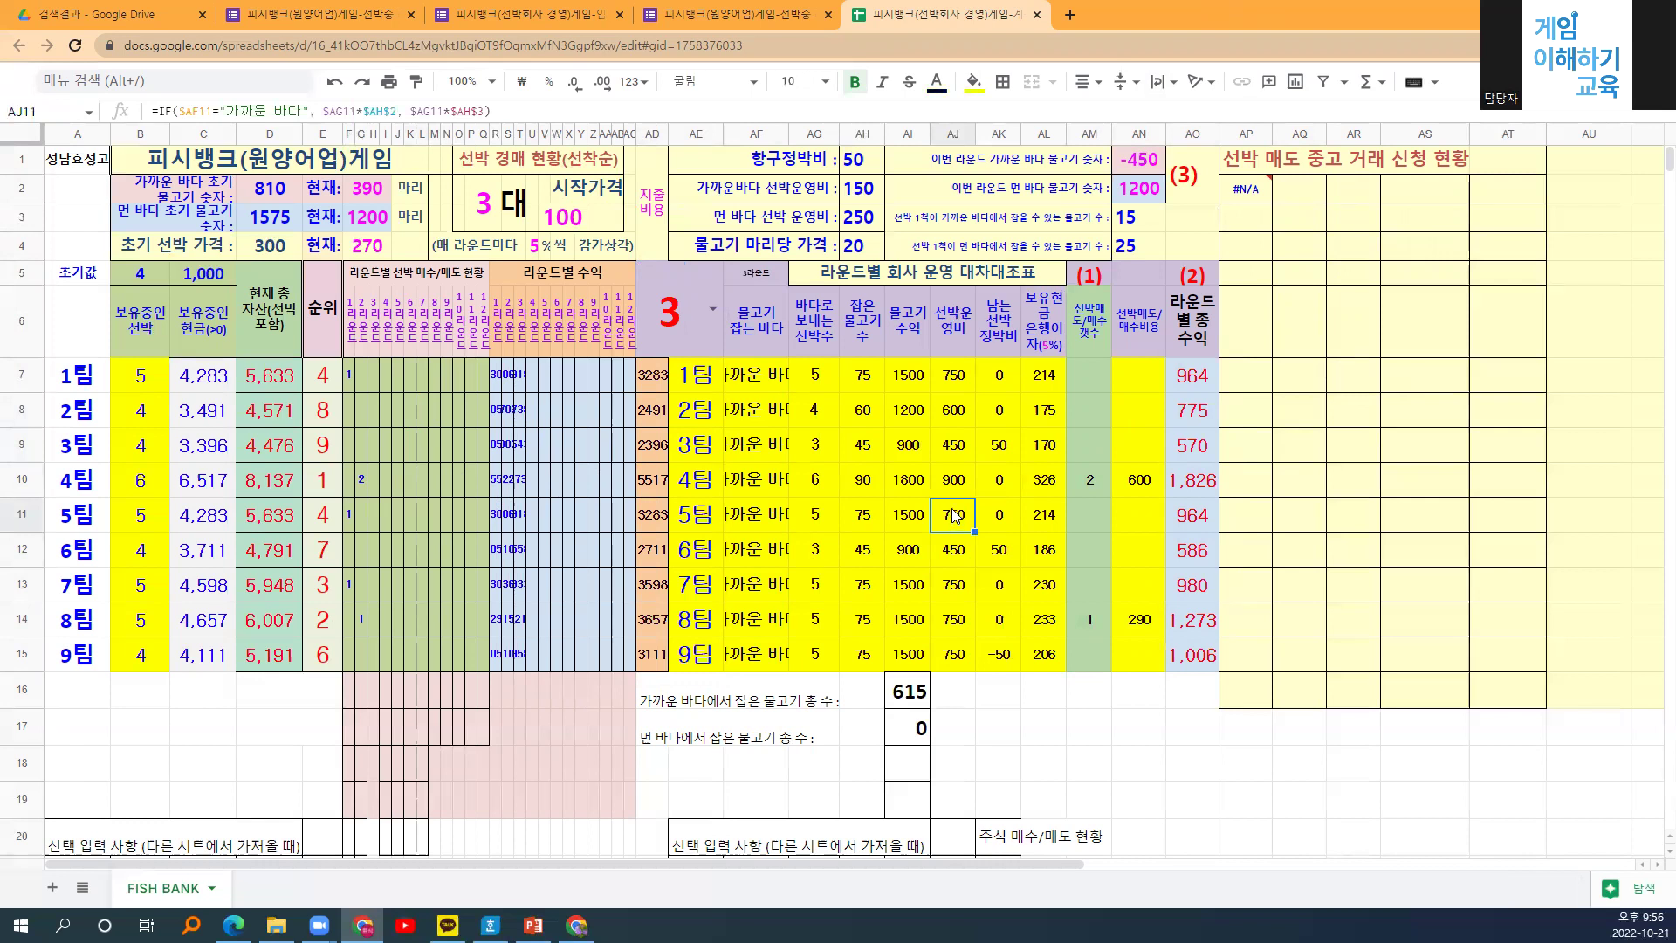
click(1133, 194)
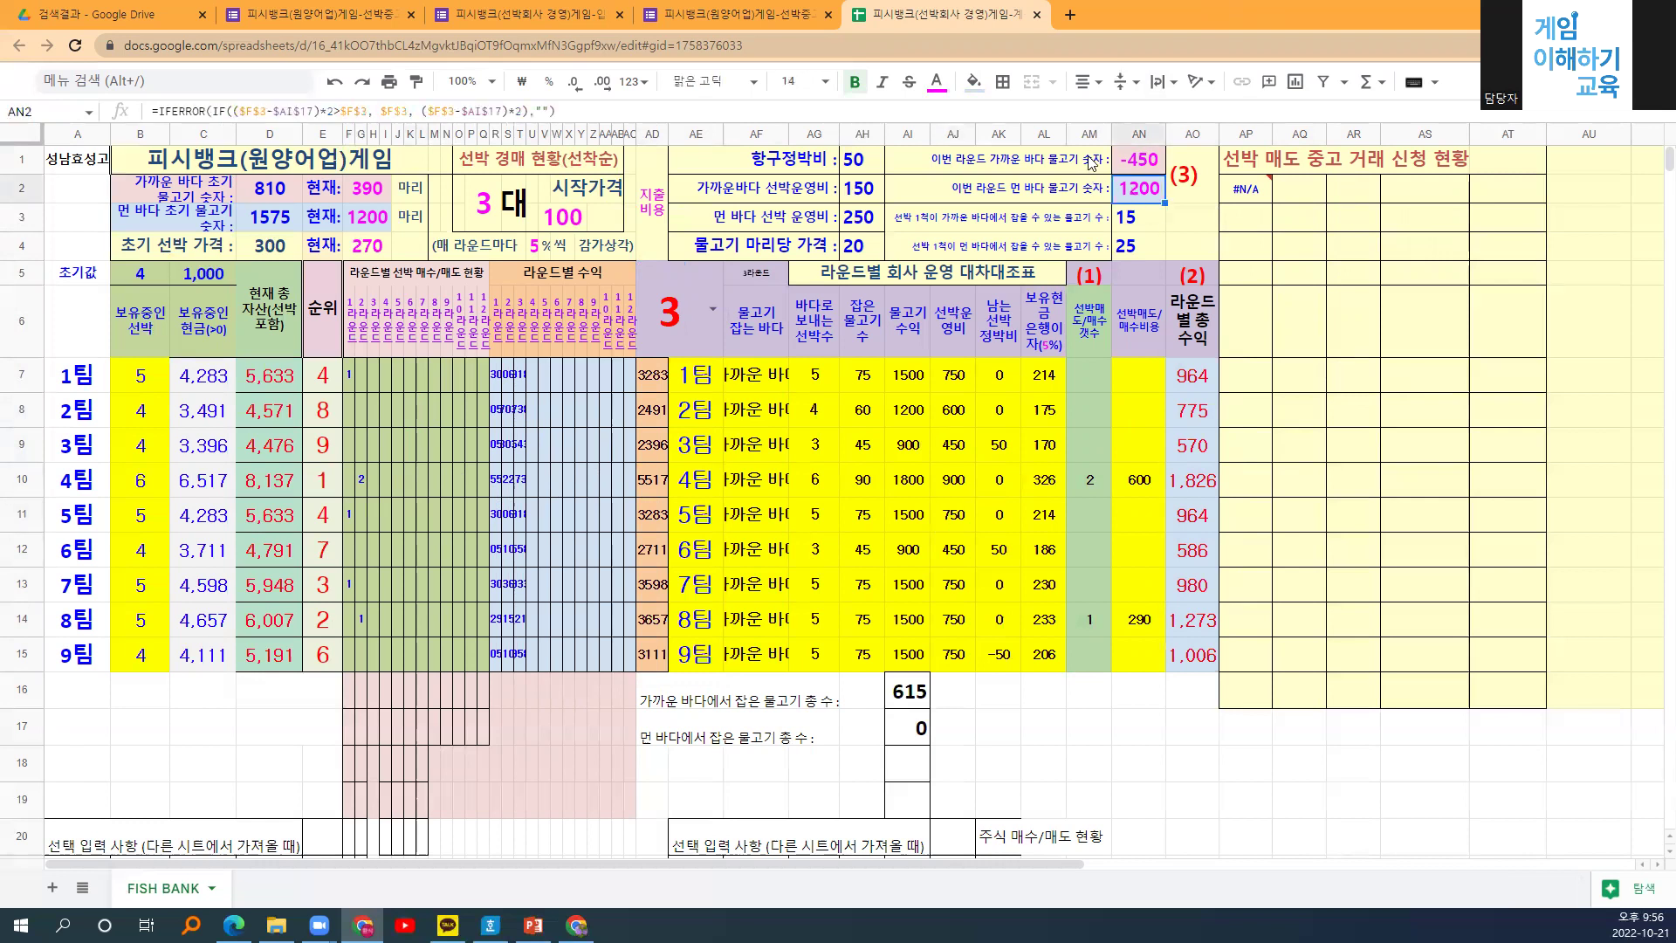
Check the formulas behind this round's near-sea and far-sea fish counts.
click(1135, 166)
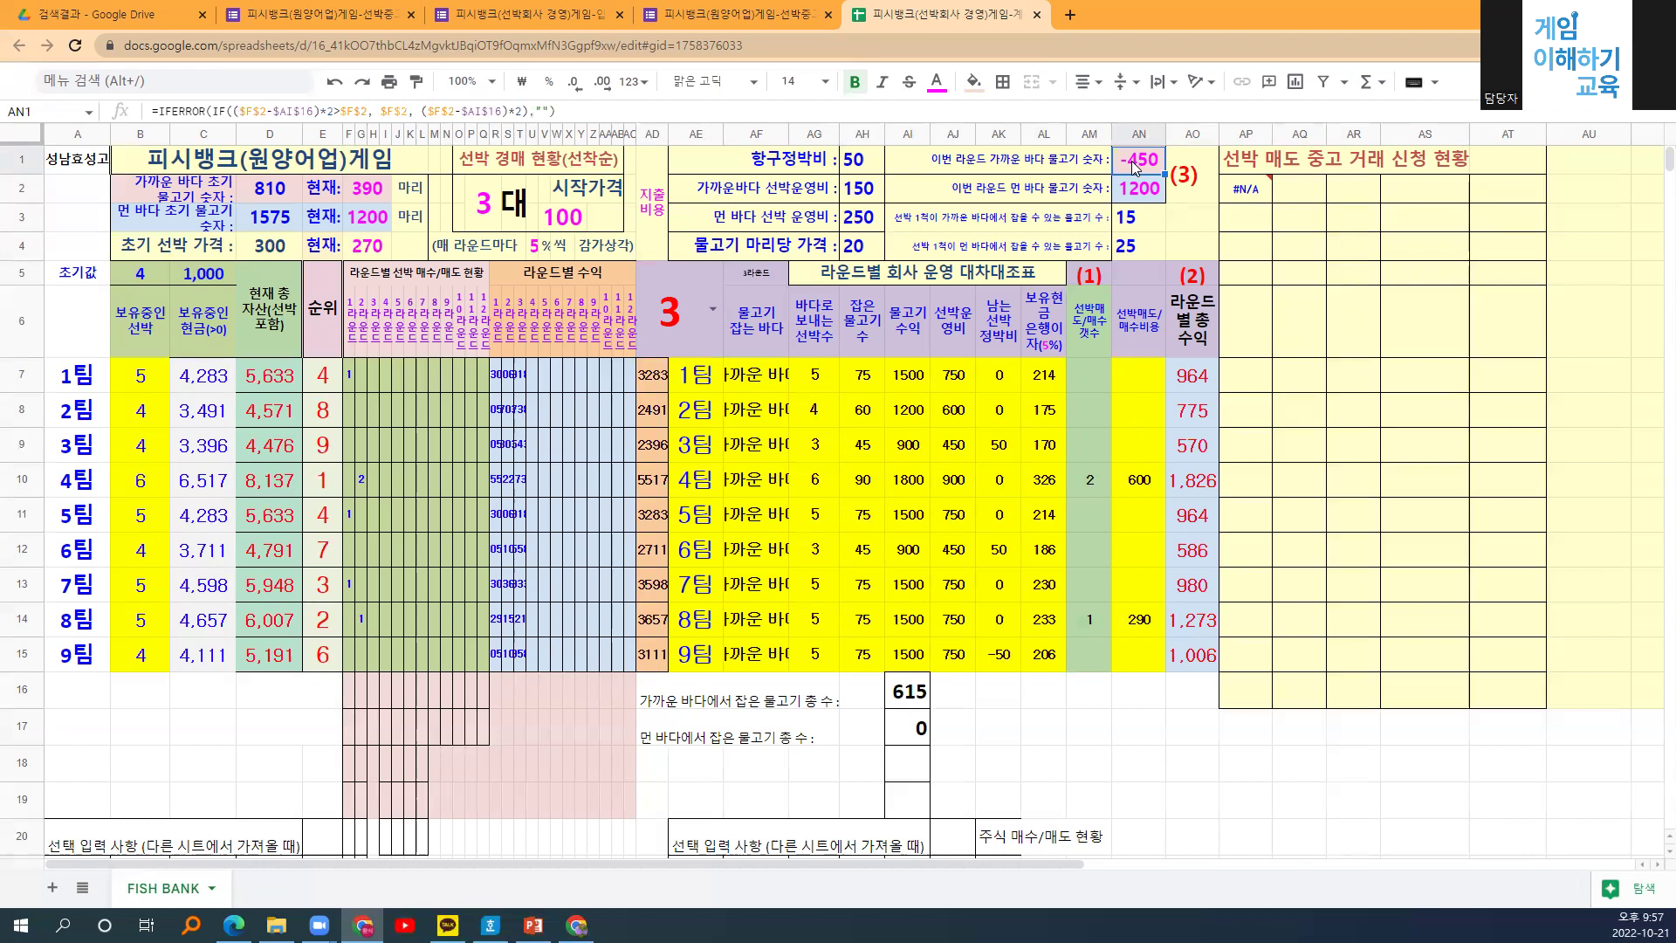
click(1177, 214)
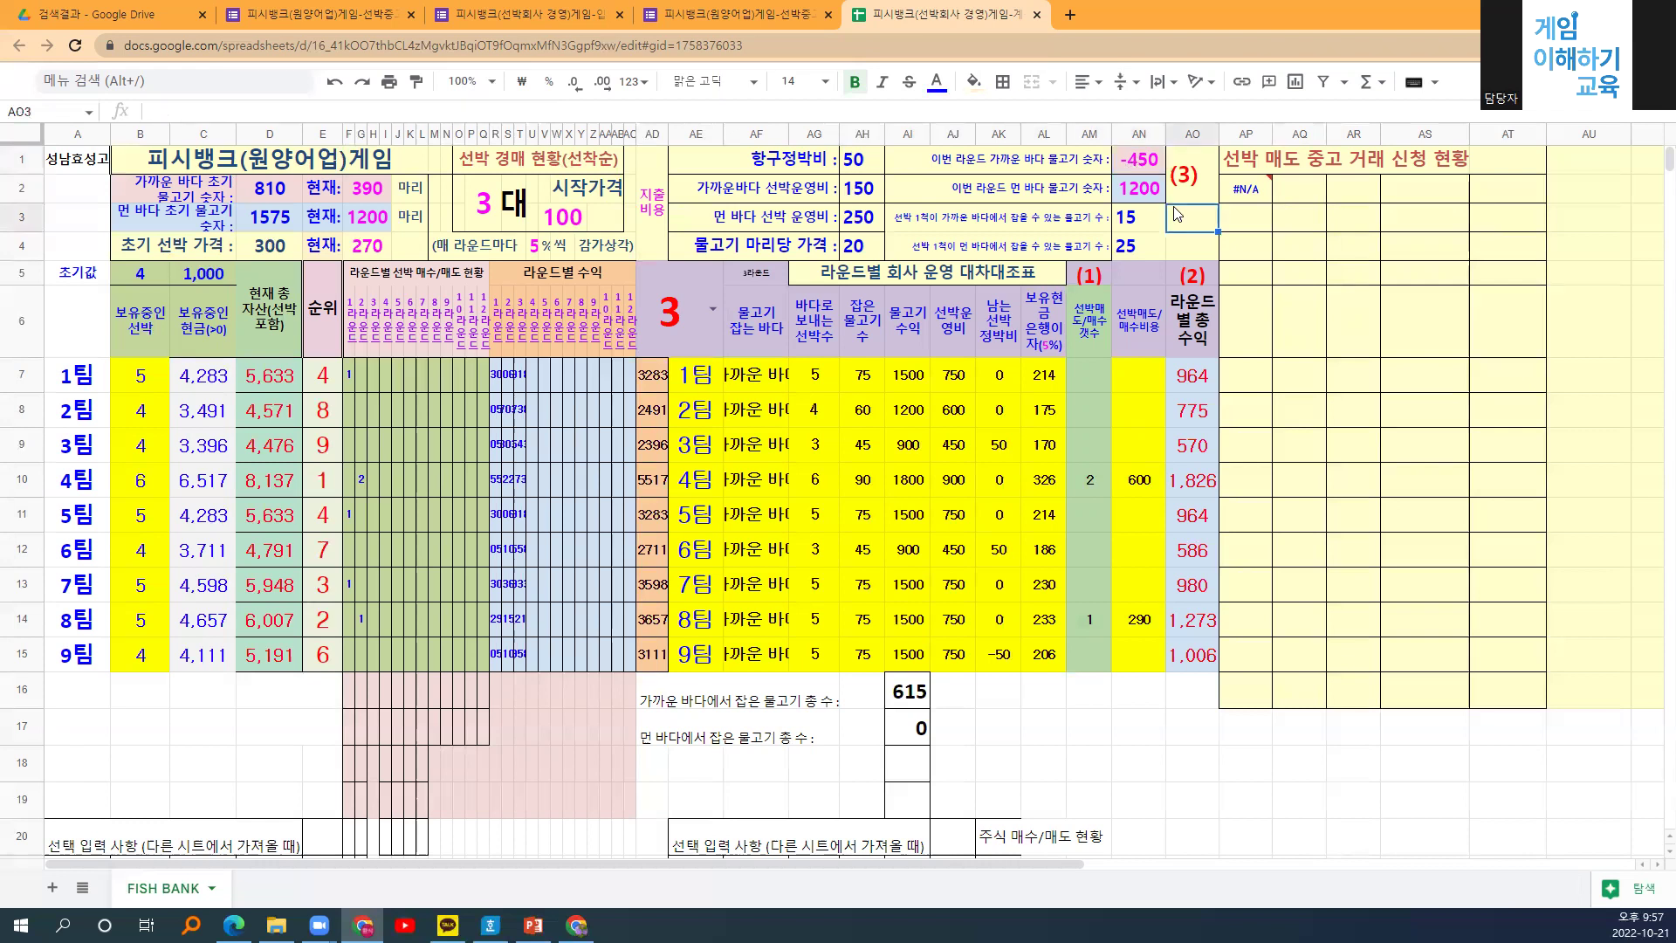
click(1148, 164)
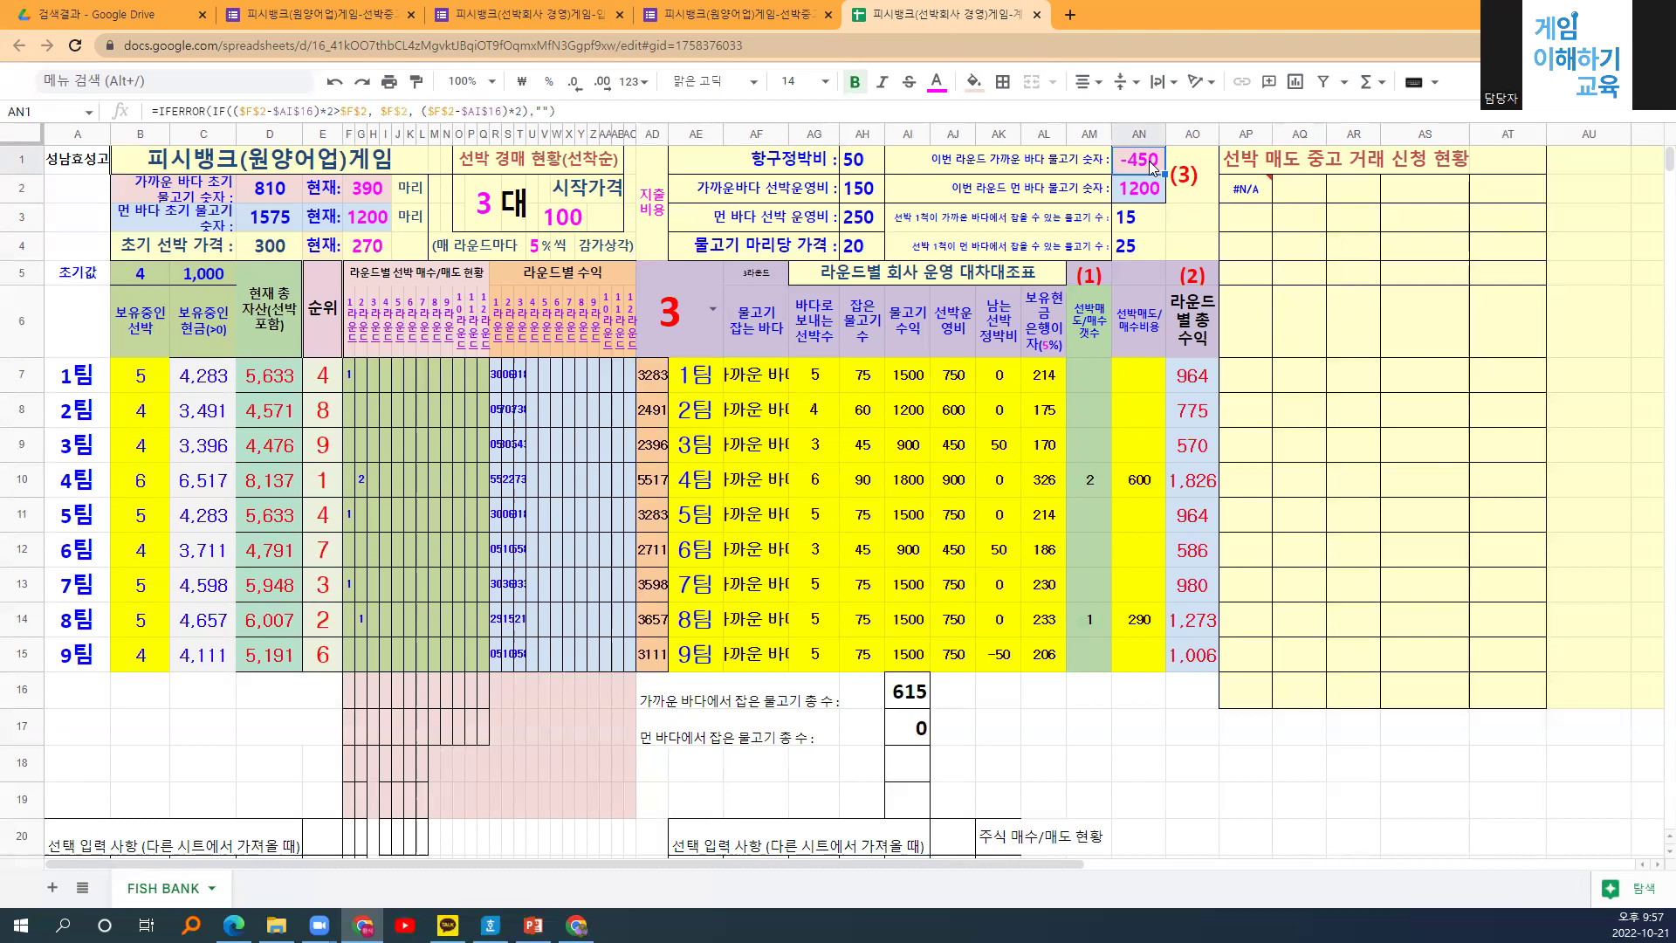
click(1140, 197)
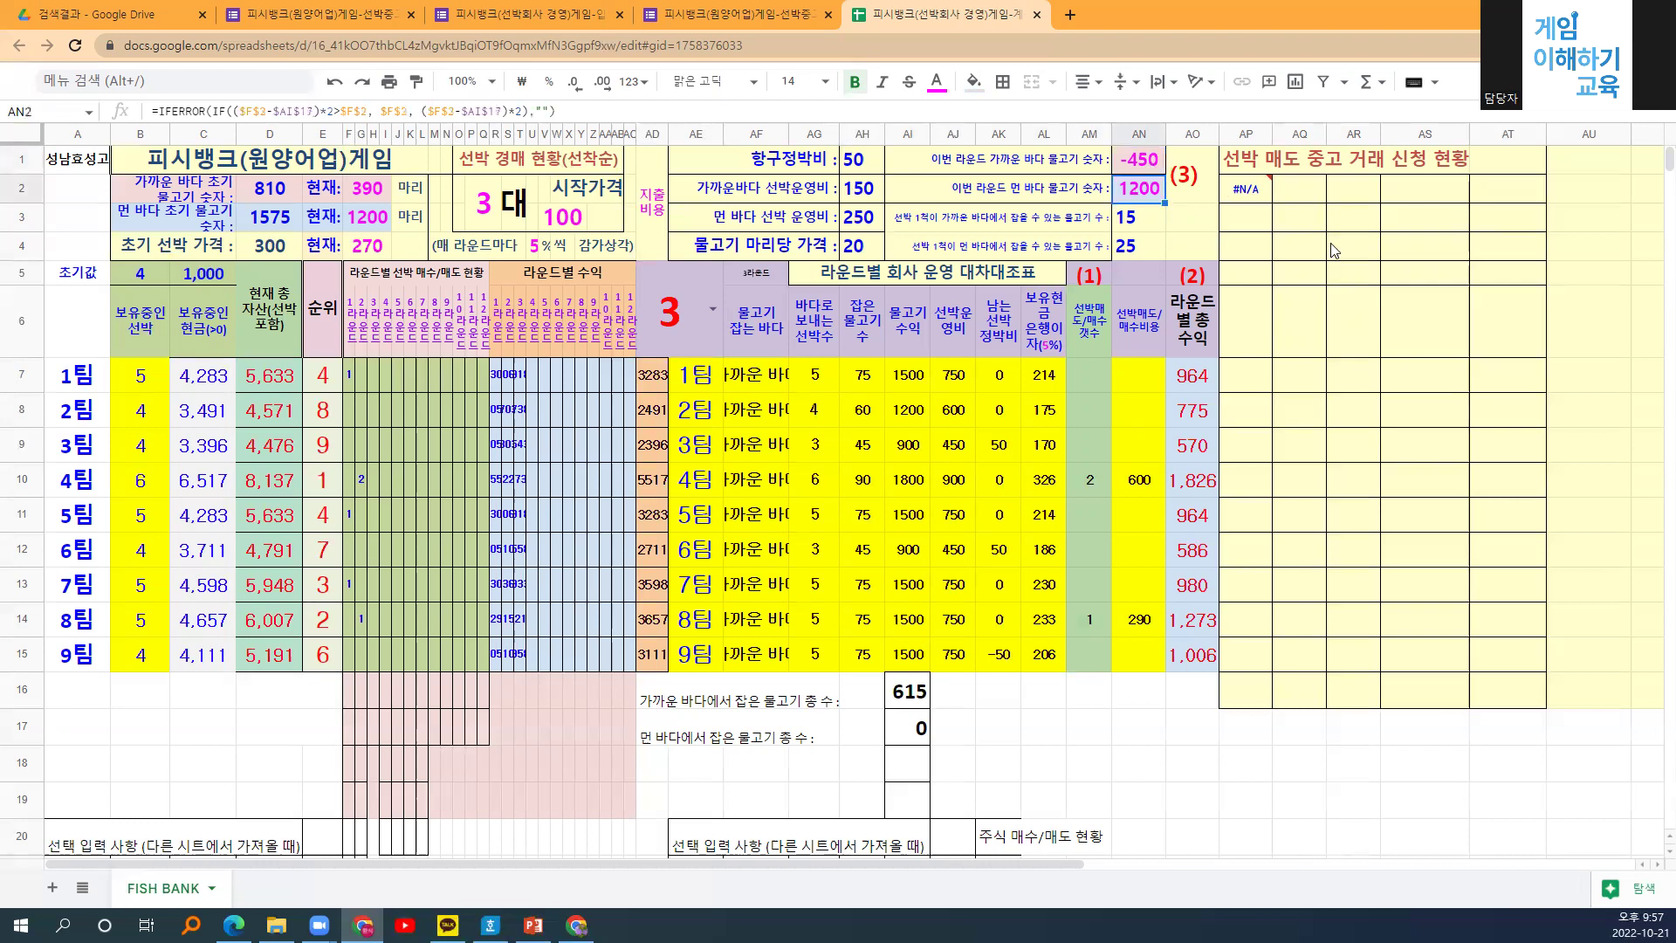
click(1328, 360)
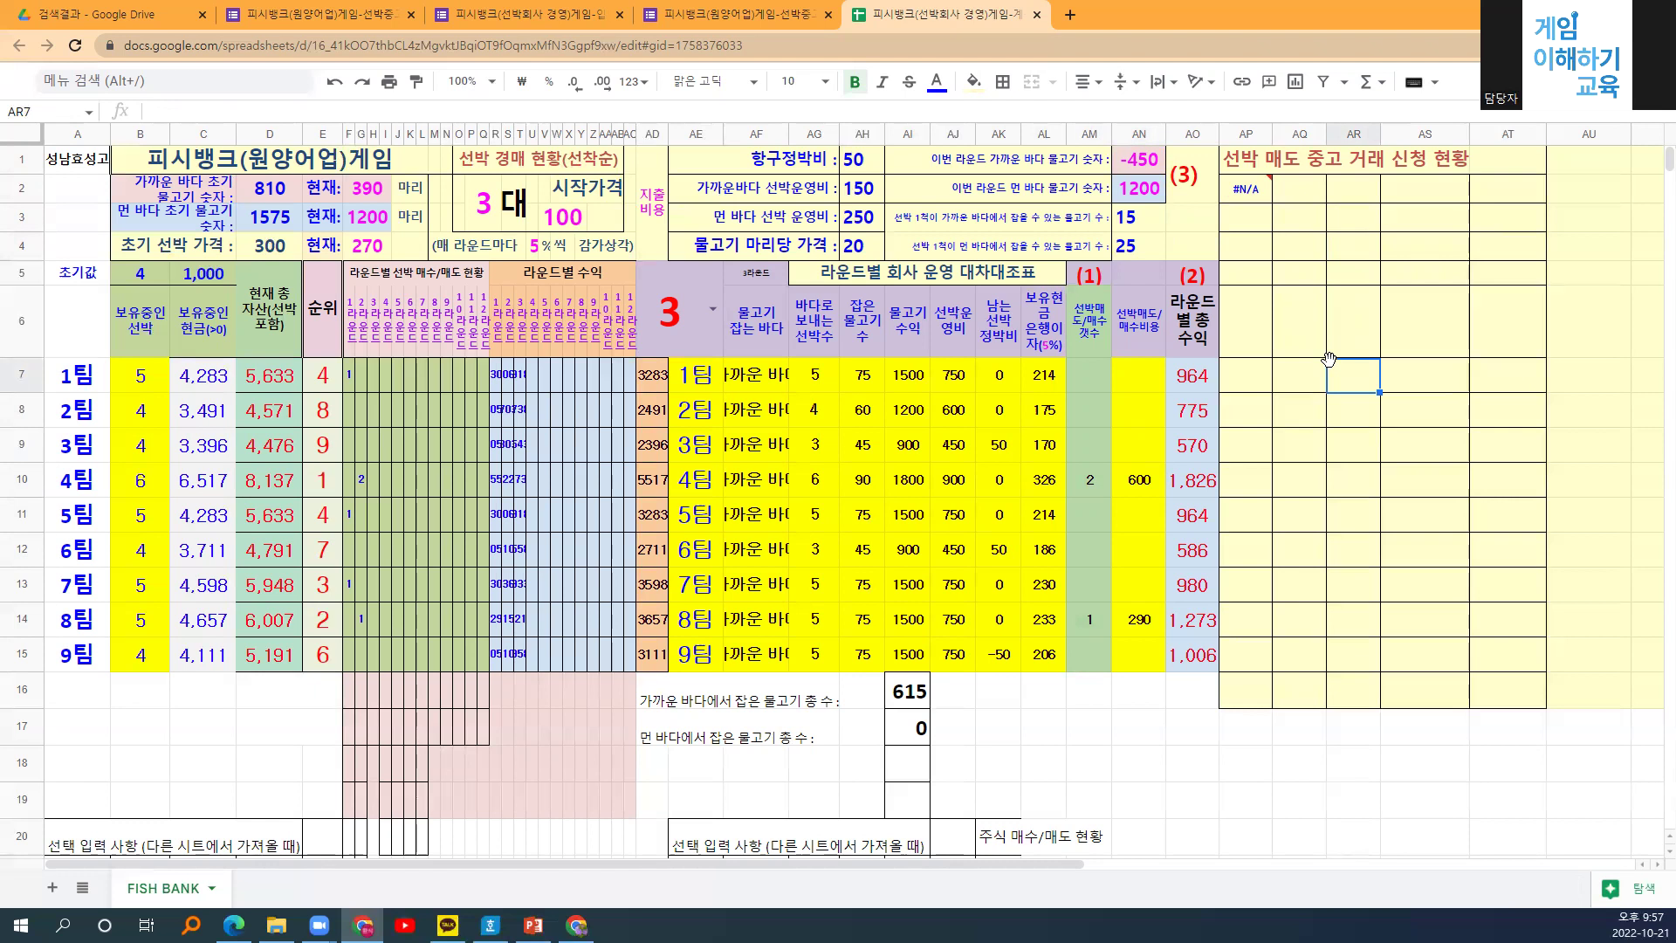
Set the round to 4 and examine the teams' fishing sea choices, team 2's idle-ship maintenance cost and the near-sea fish count.
click(712, 312)
click(682, 462)
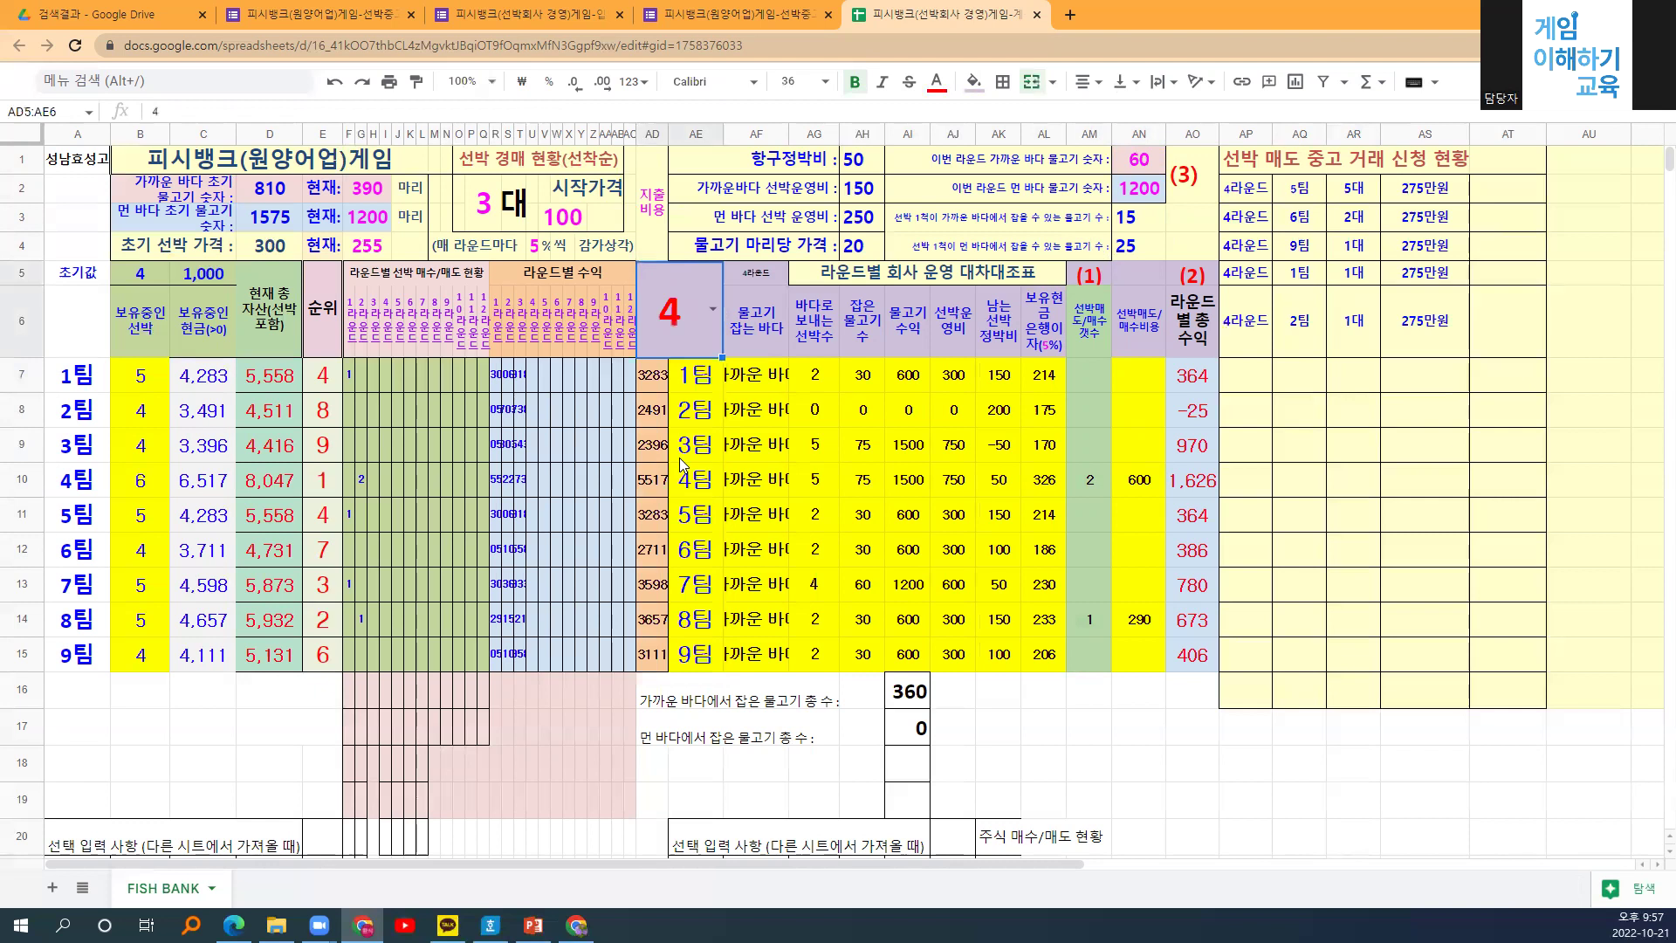
drag(756, 377, 748, 662)
click(999, 400)
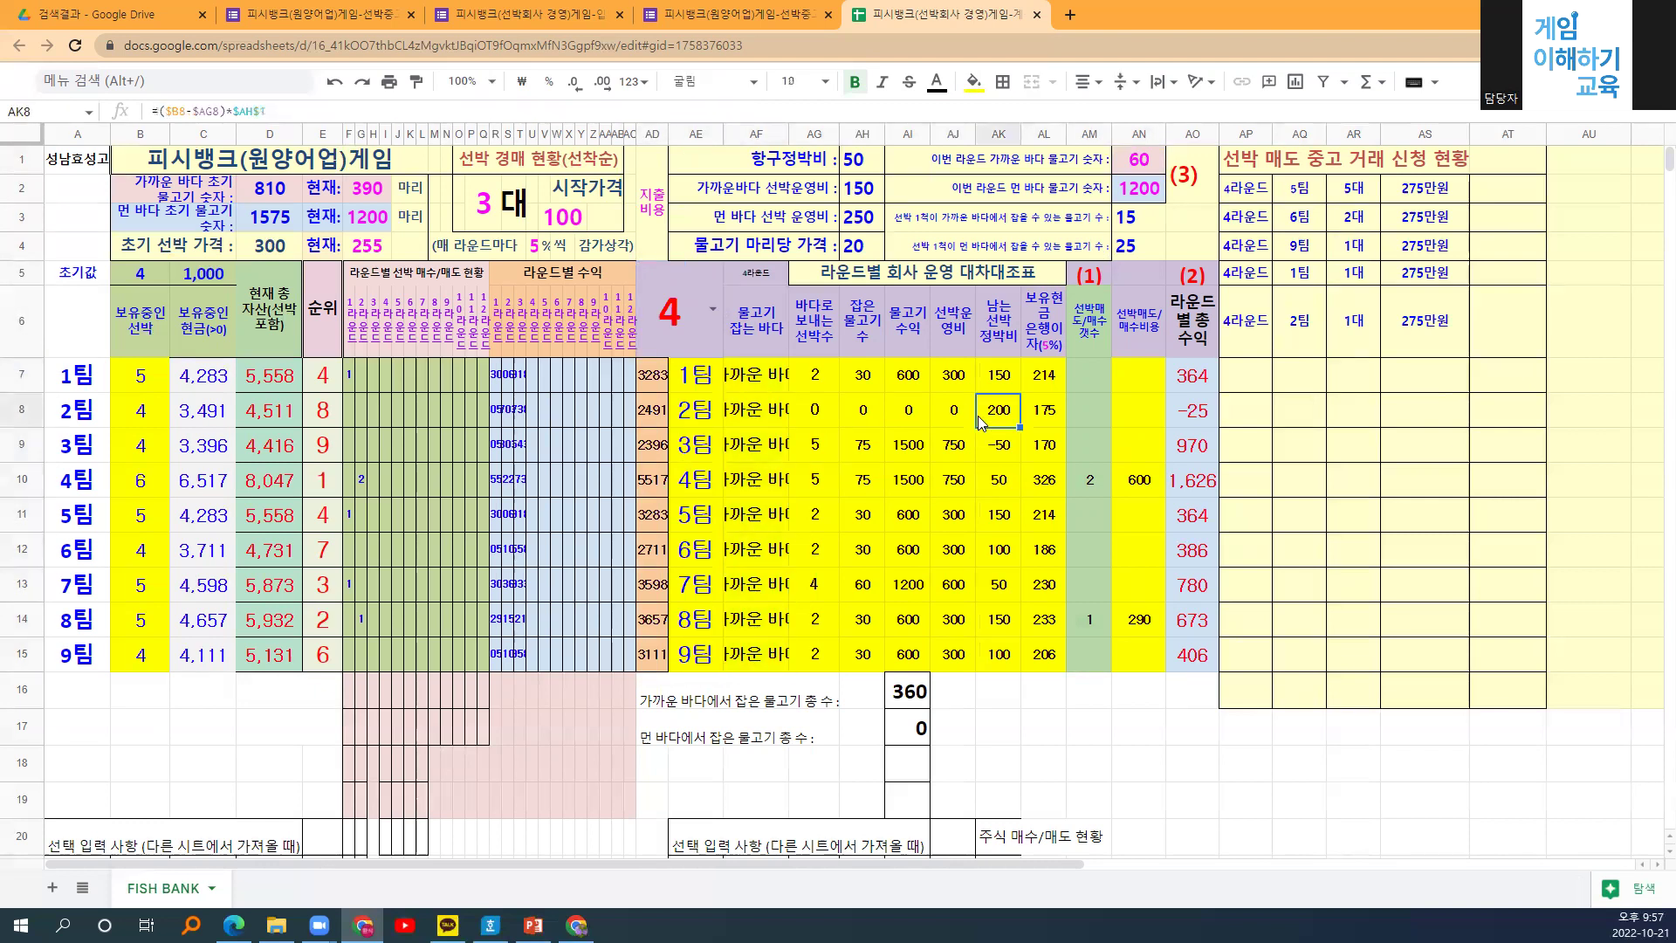
click(1154, 158)
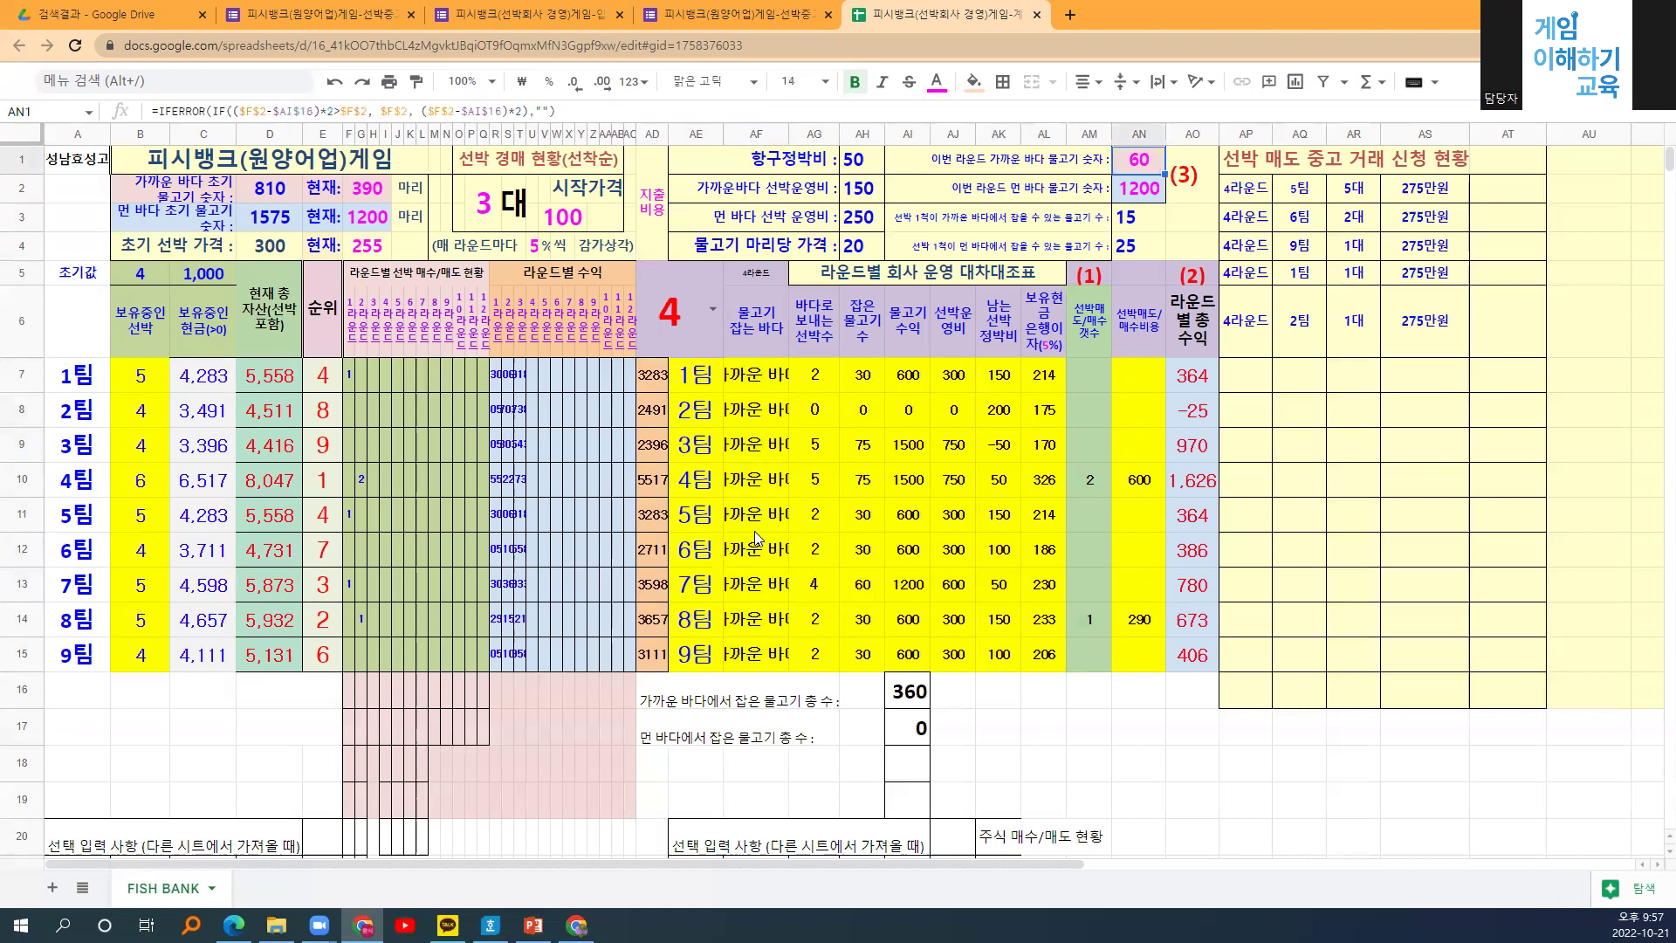
click(779, 436)
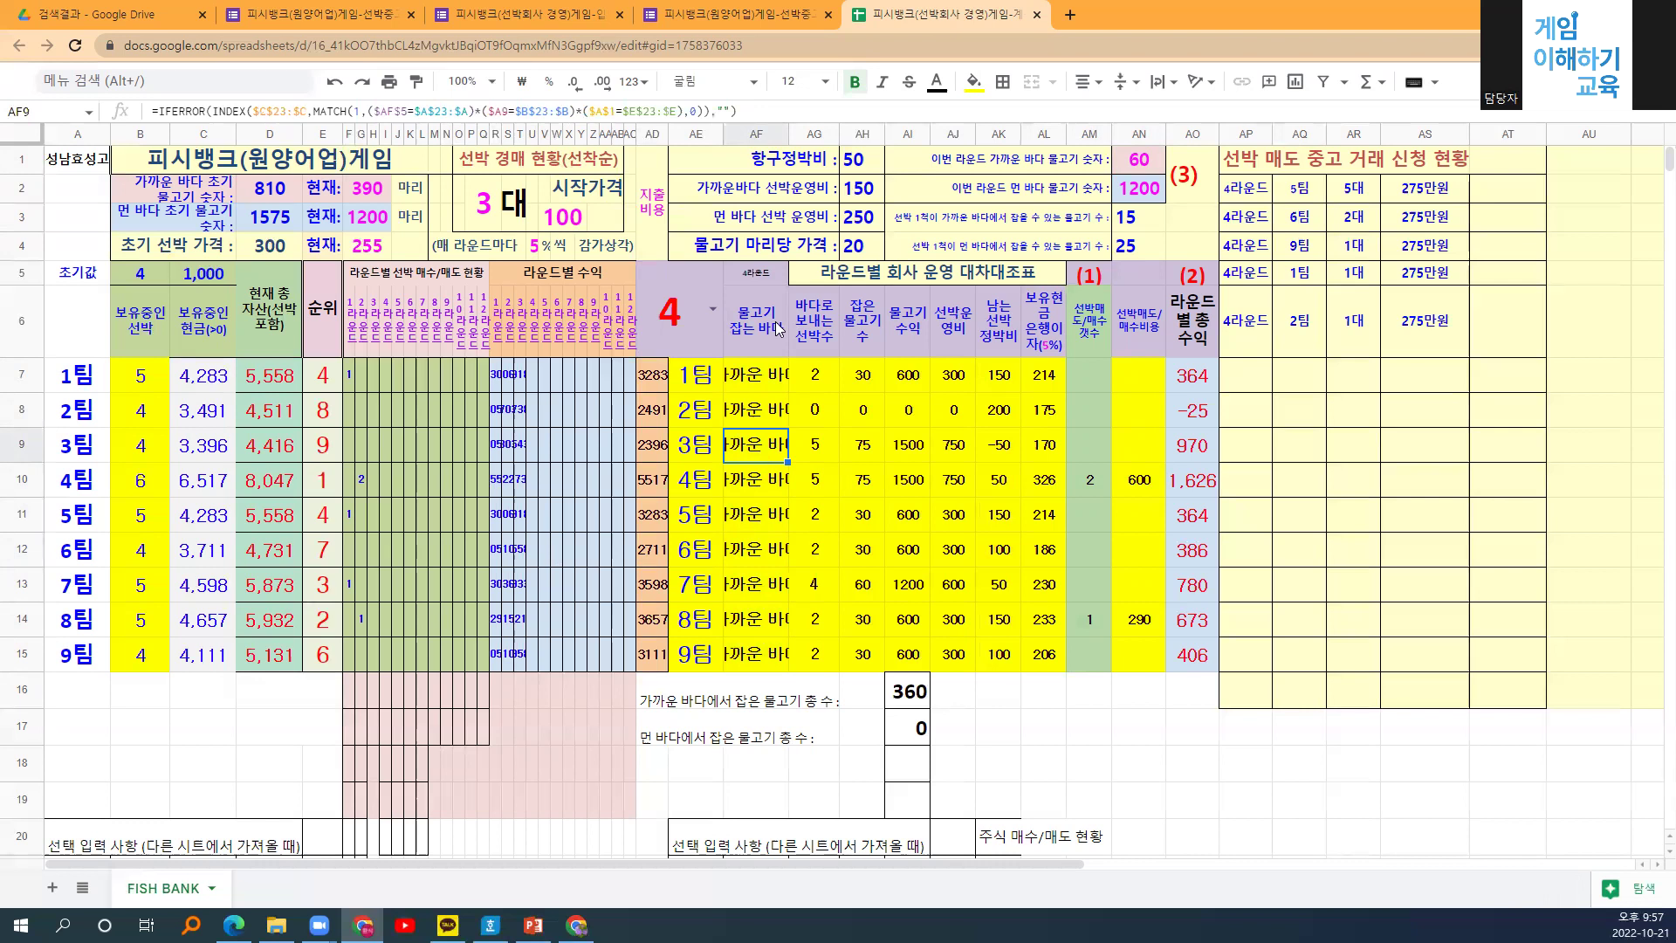
Select the number of ships on offer in the ship auction section.
click(518, 166)
click(489, 208)
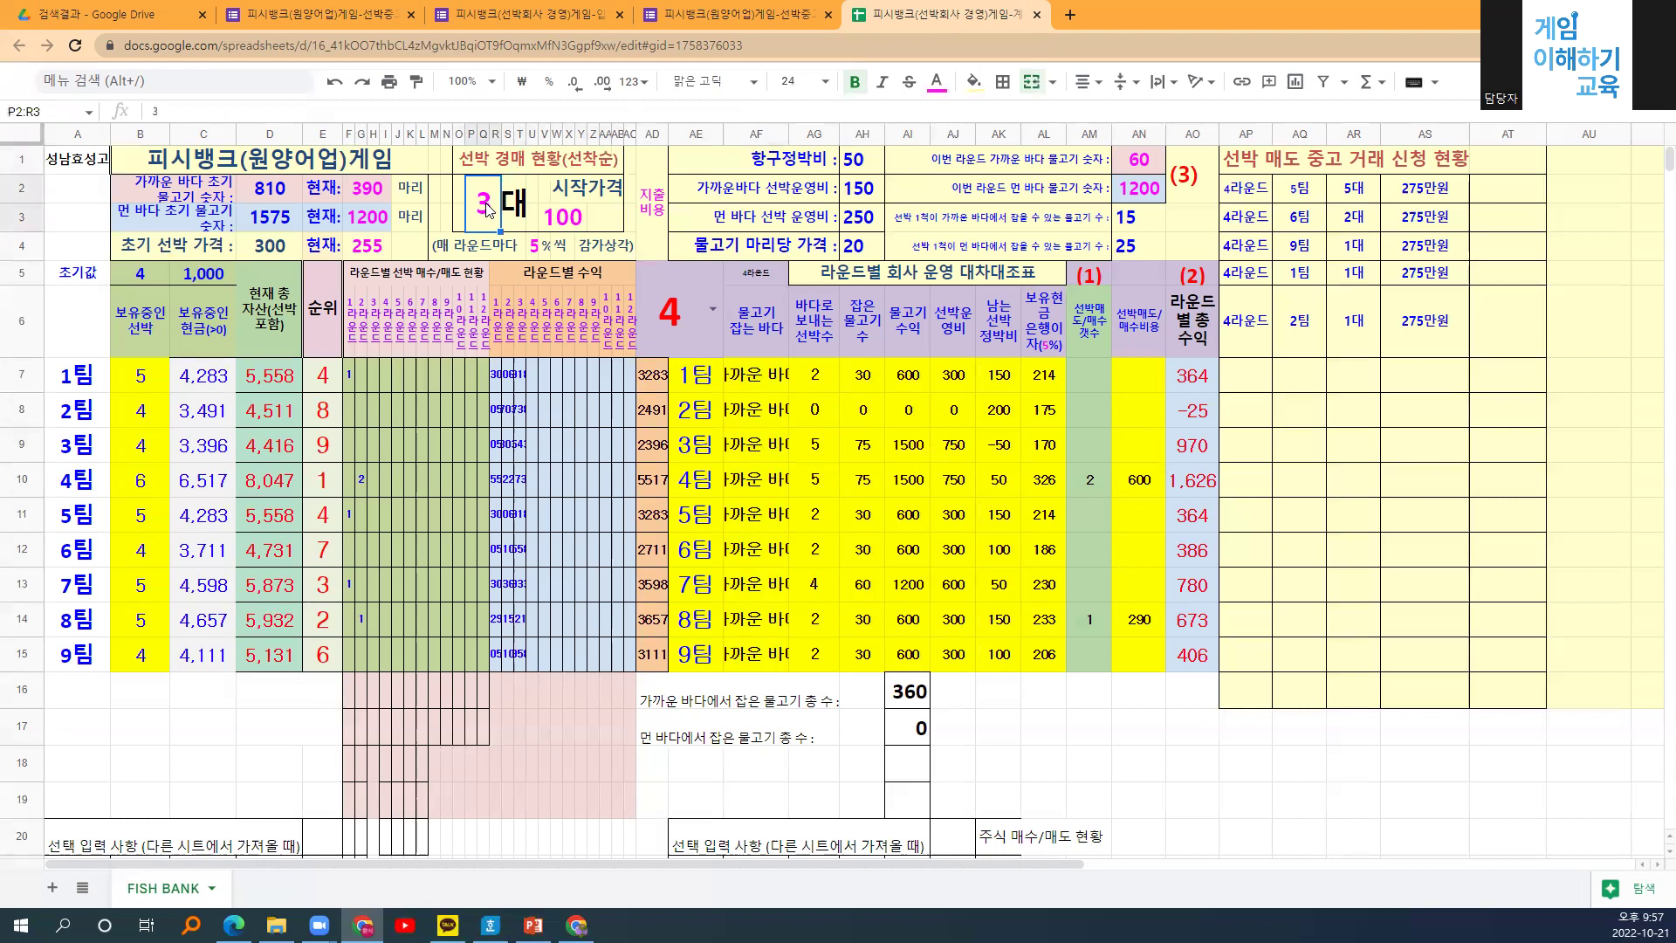